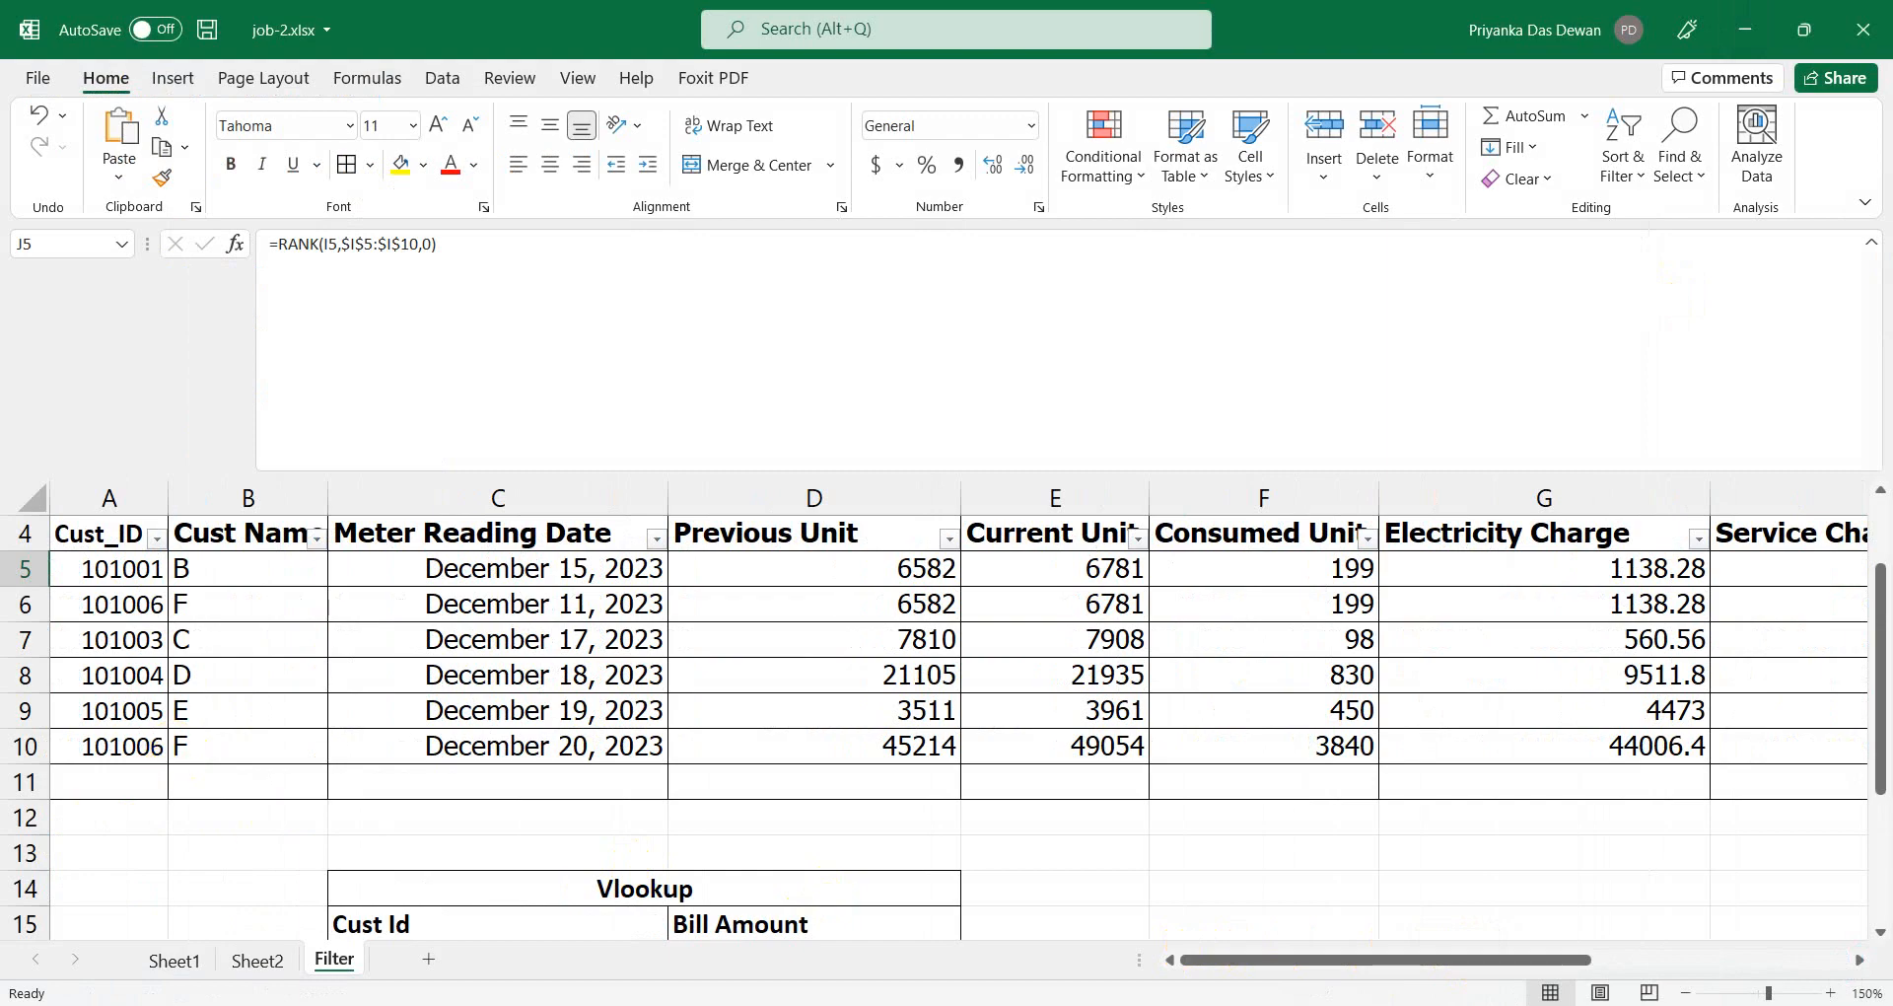
Step: Zoom the Filter sheet out to 100% and select the Cust Id value in the Vlookup table
left_click(1685, 993)
left_click(1685, 993)
left_click(1685, 992)
left_click(1685, 993)
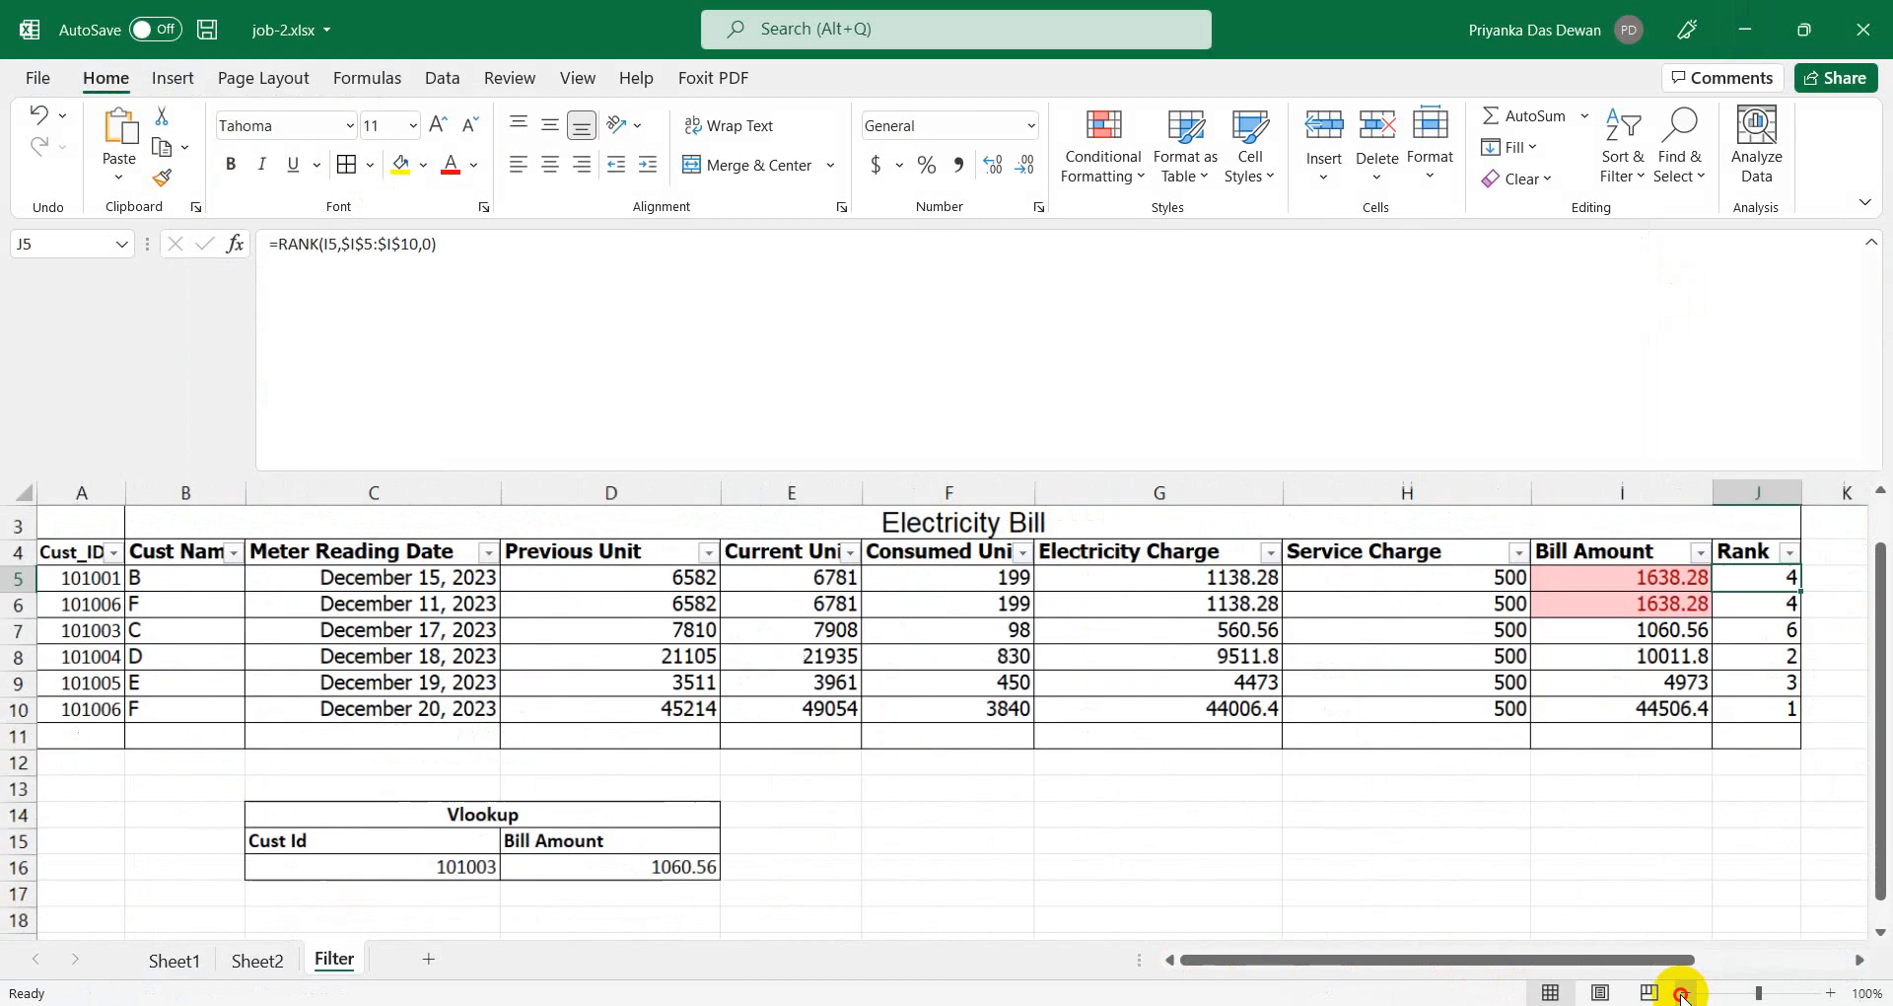
left_click(1685, 993)
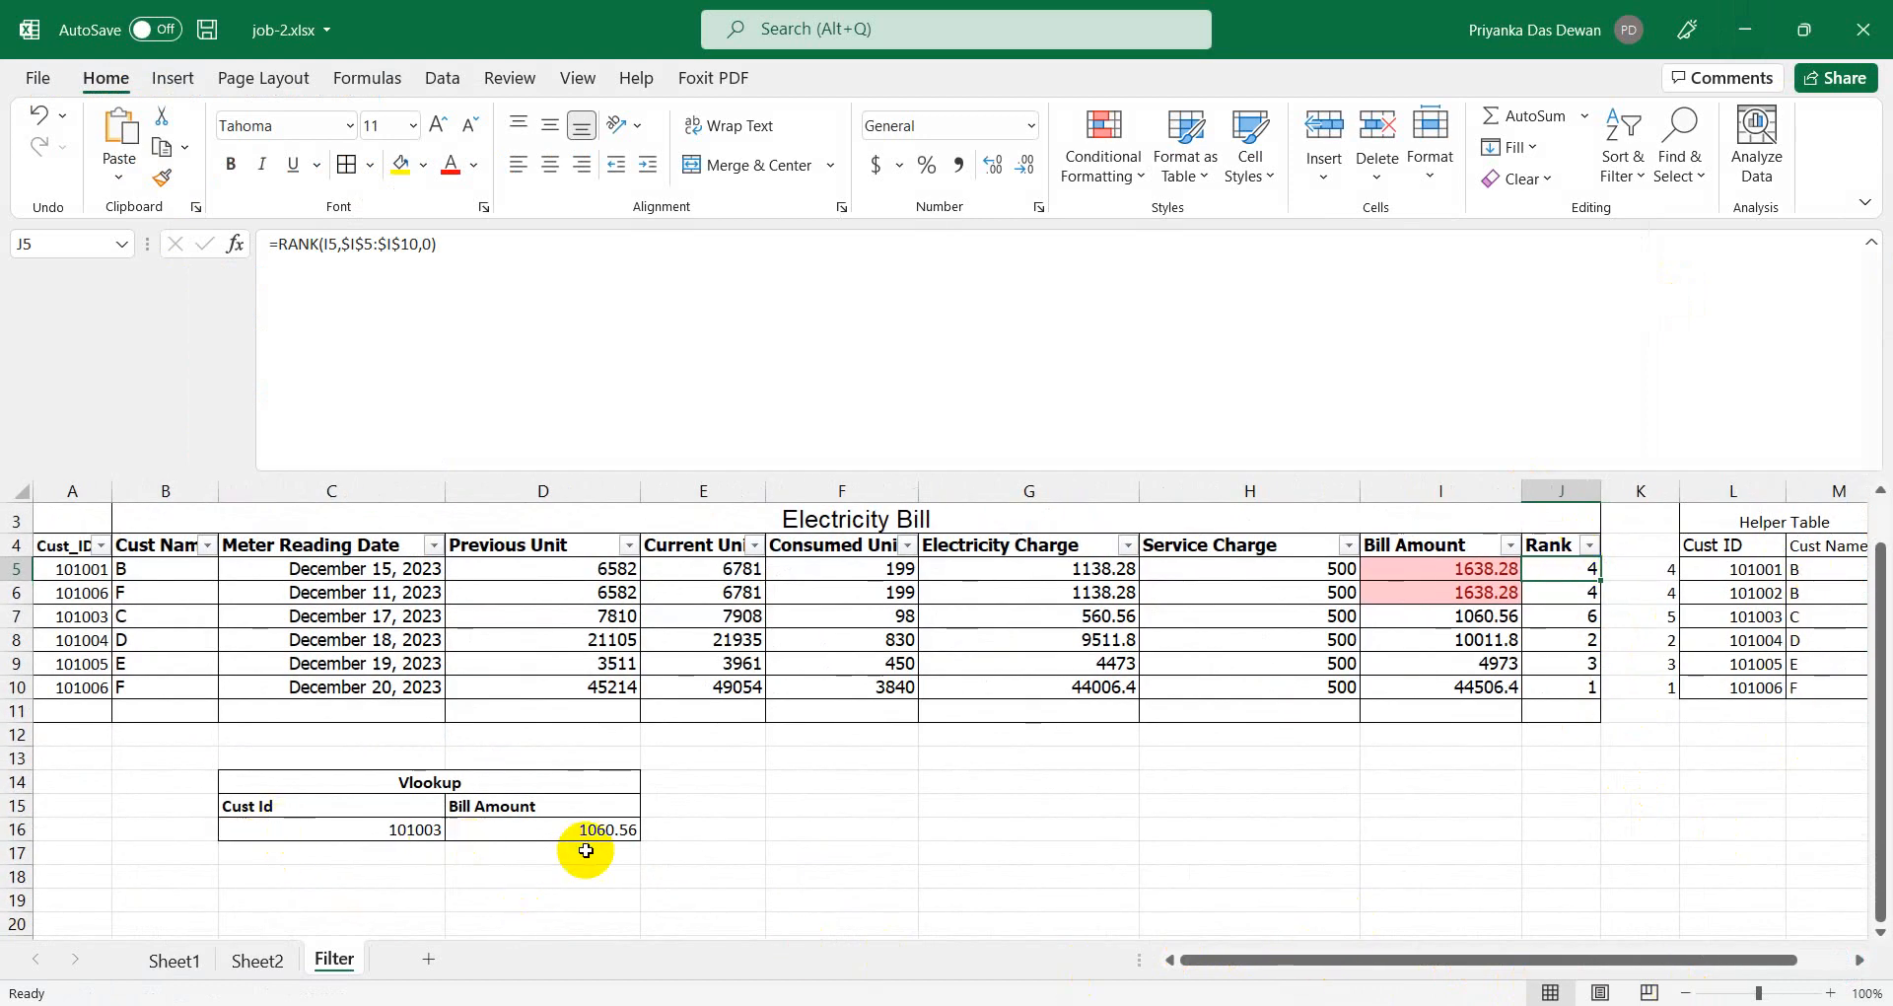
left_click(401, 829)
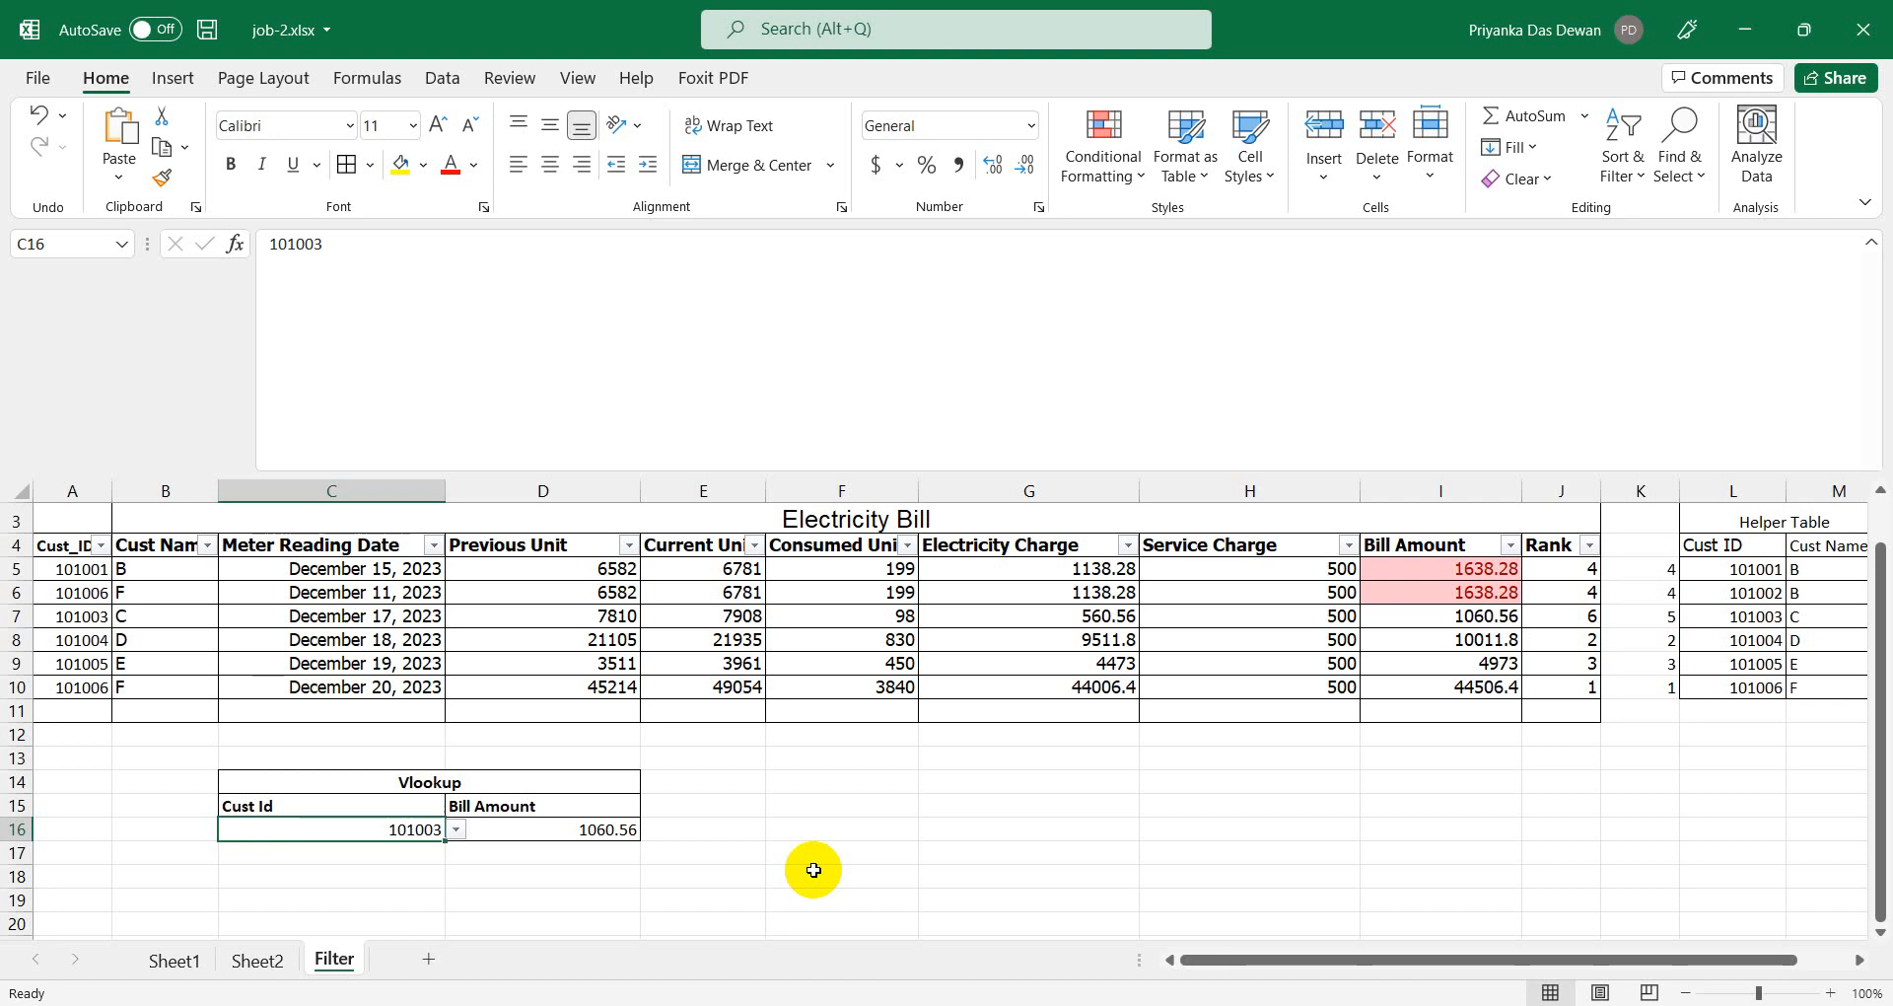
Step: Create a copy of Sheet1 at the end of the job-2.xlsx workbook
left_click(169, 958)
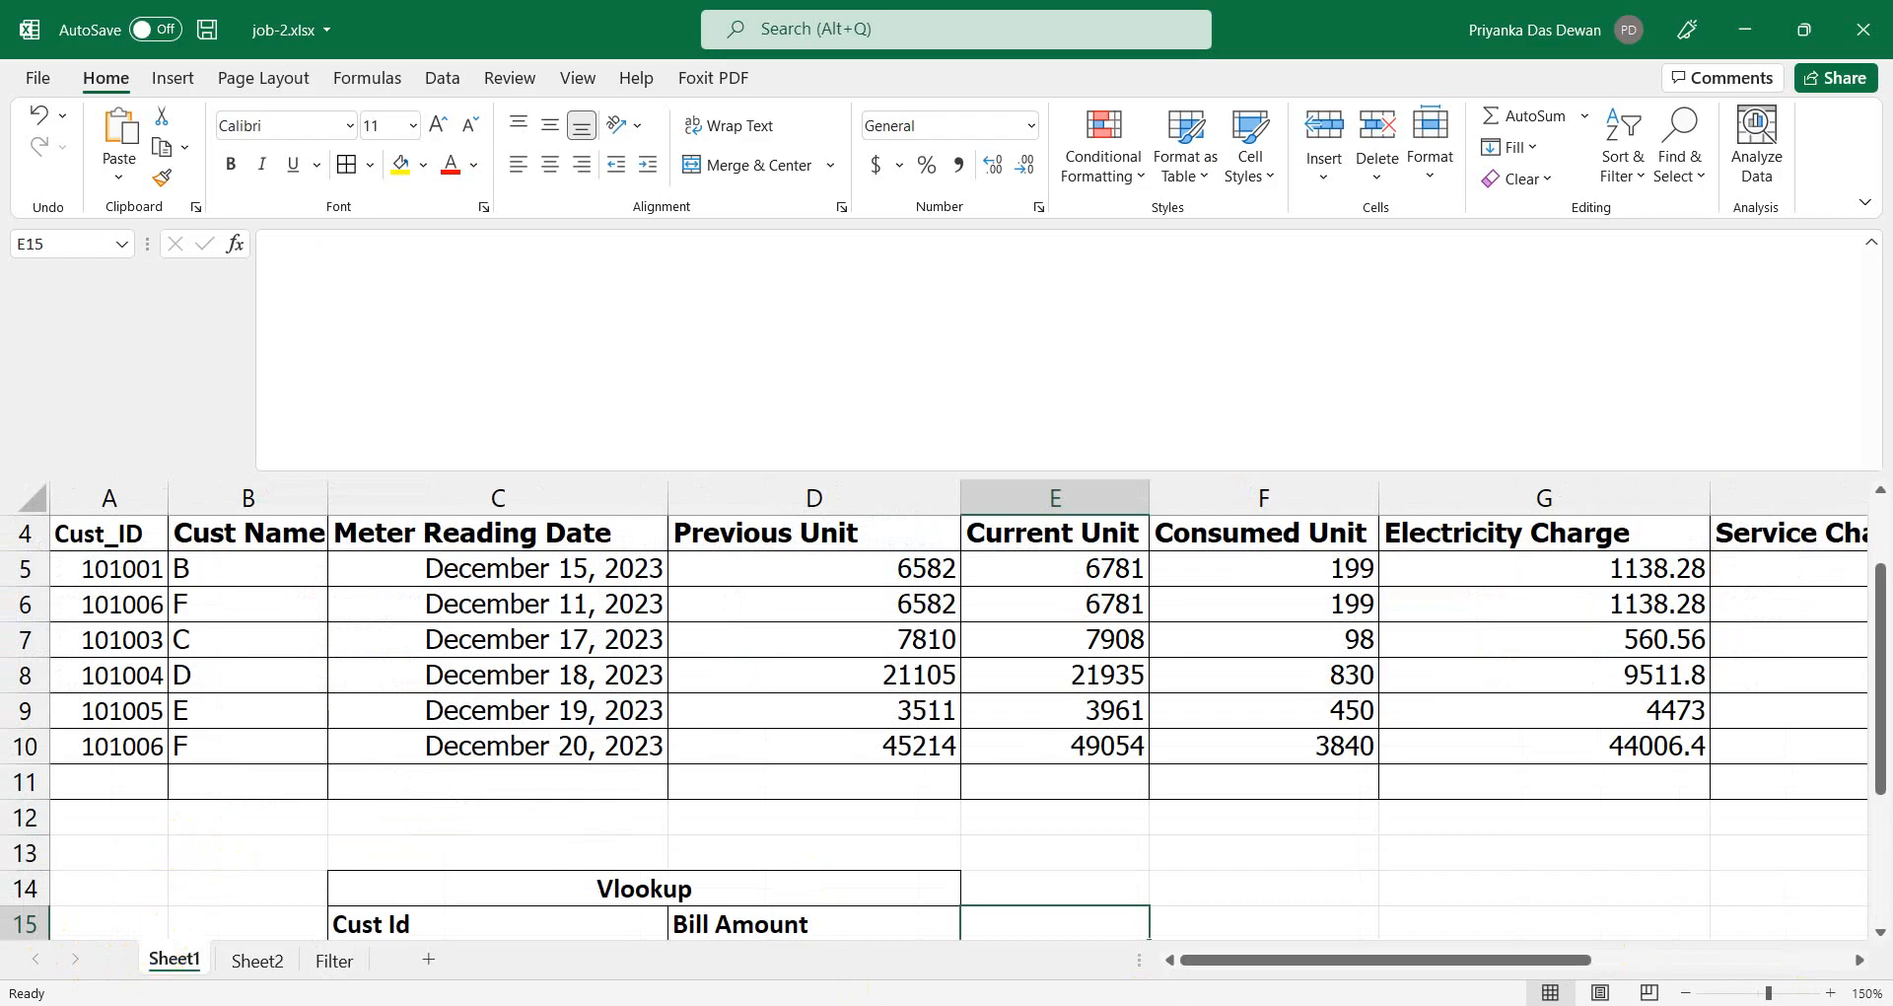
left_click(1686, 993)
left_click(1686, 993)
left_click(1686, 993)
left_click(1686, 993)
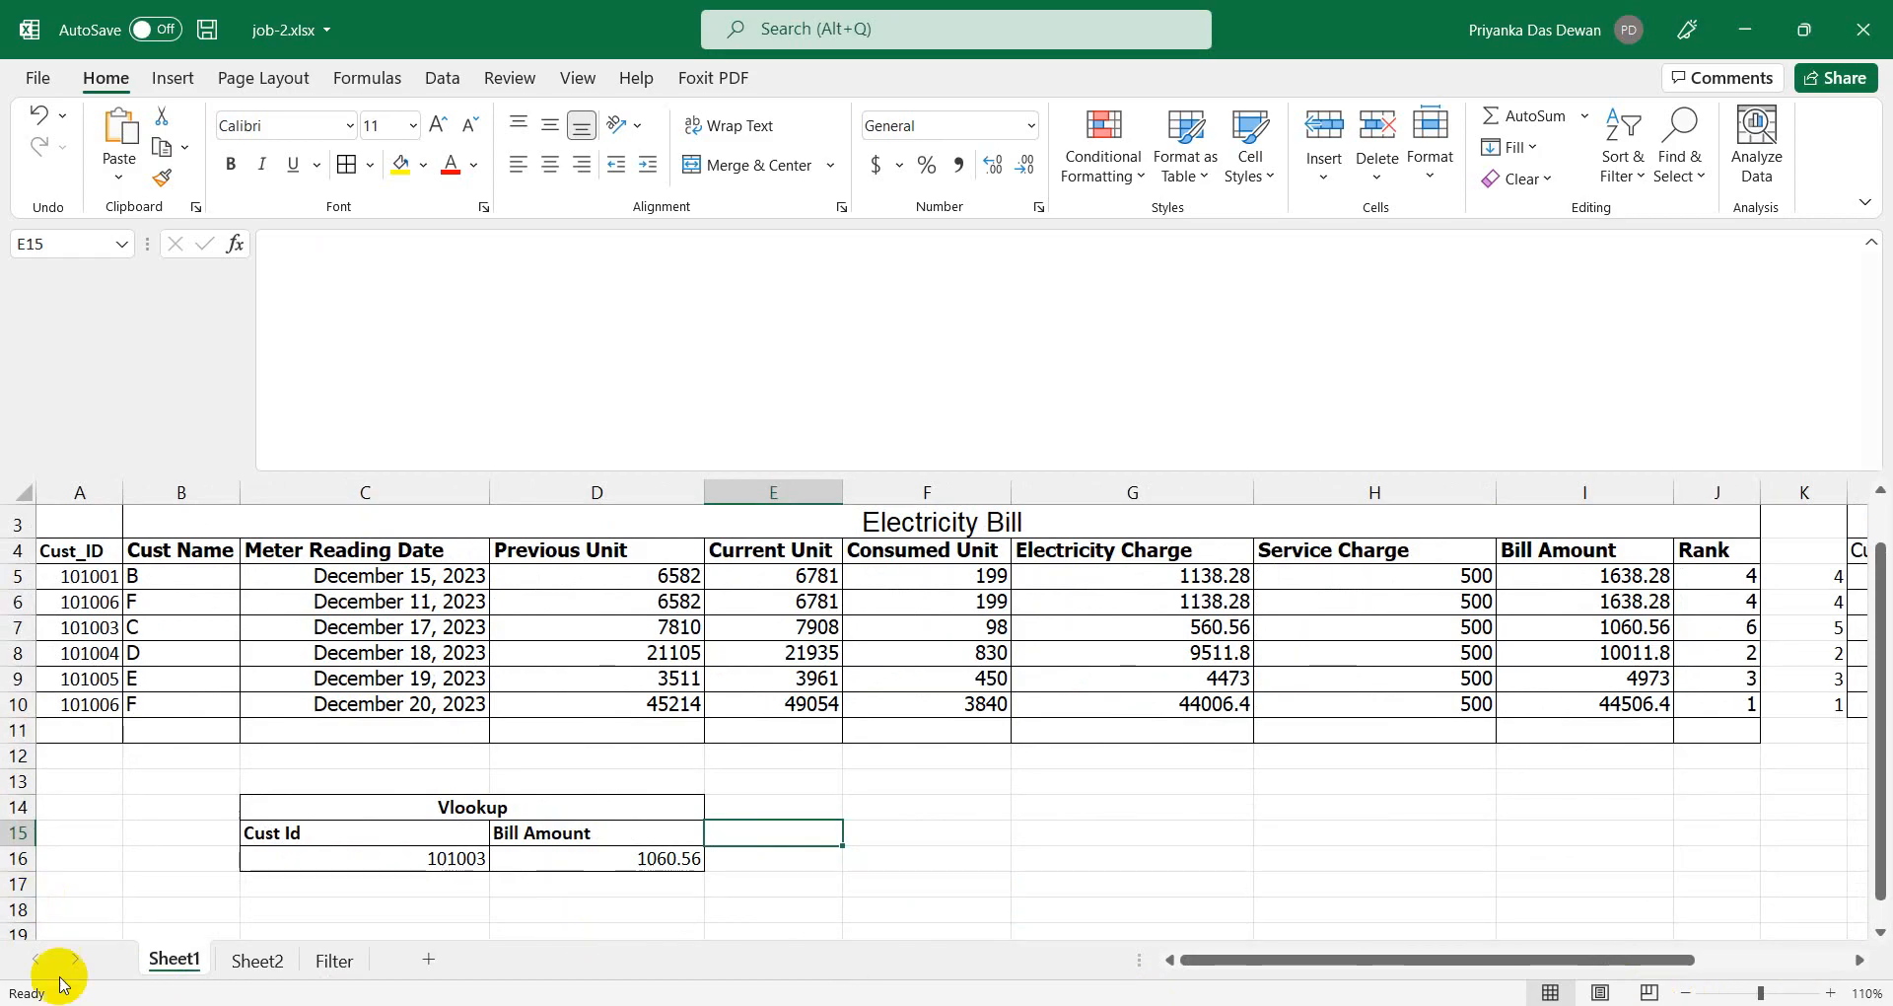
right_click(185, 970)
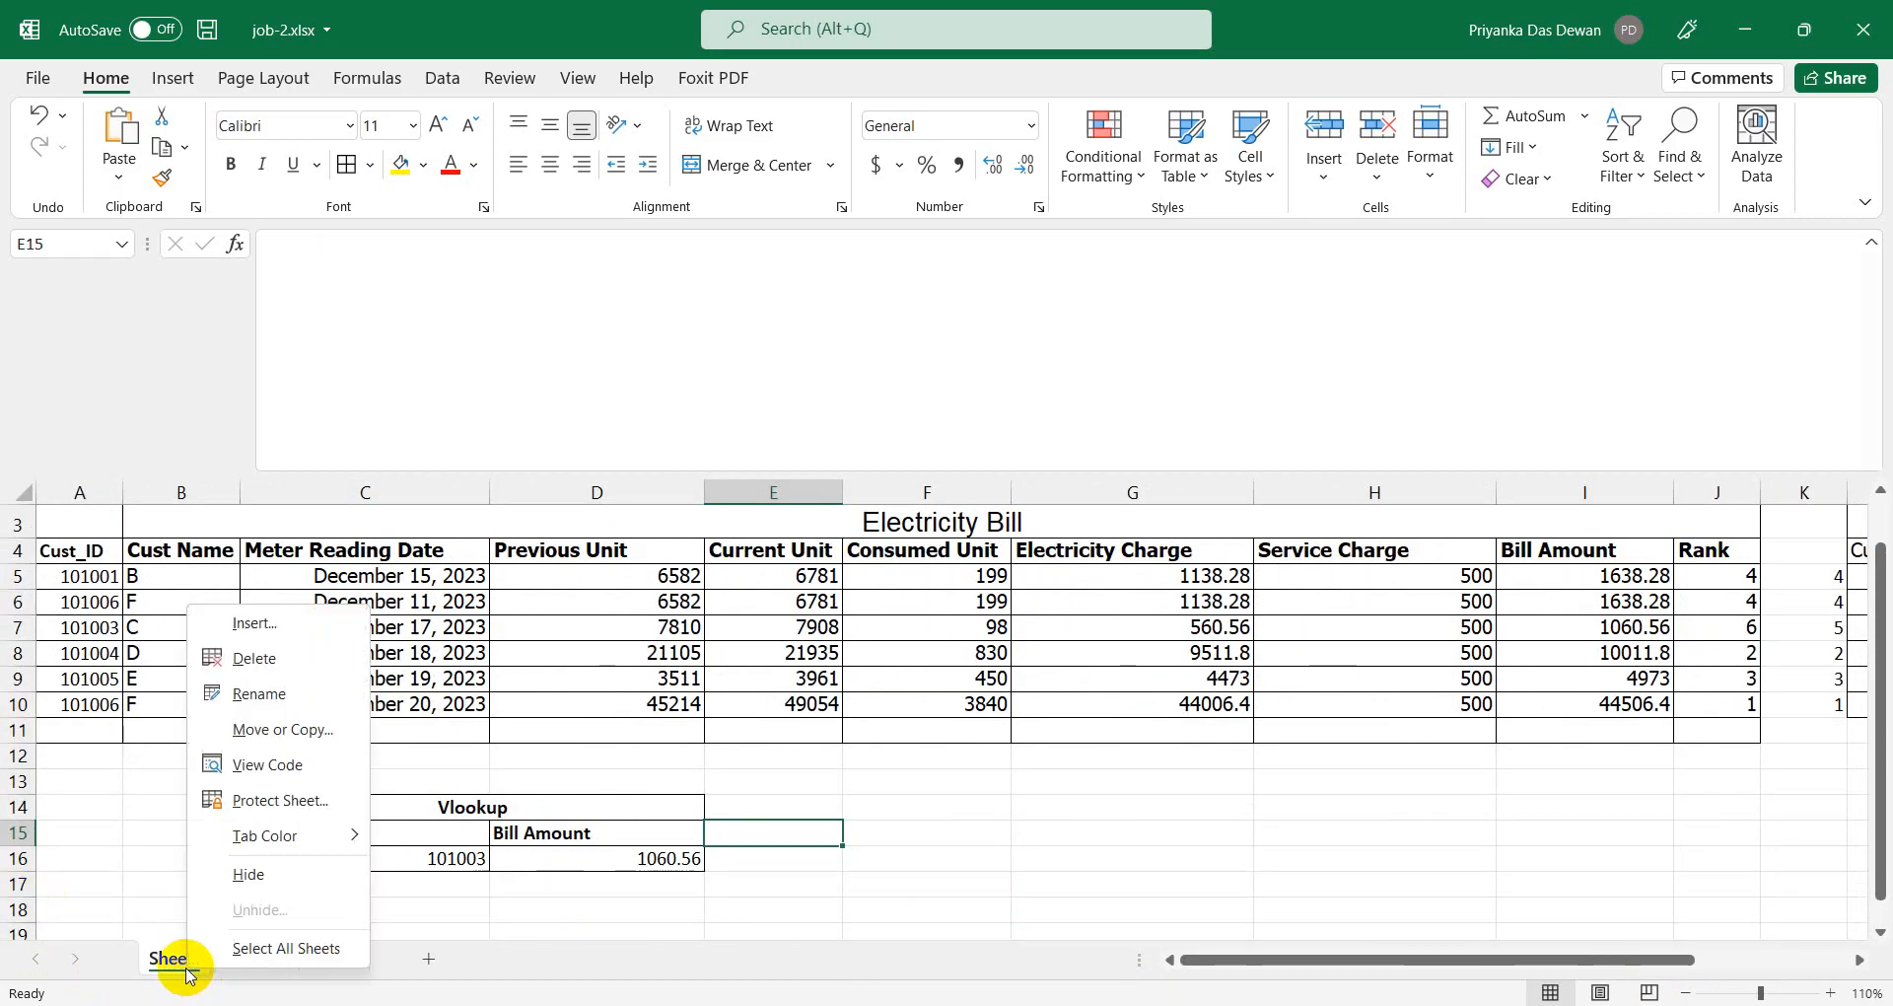
left_click(278, 737)
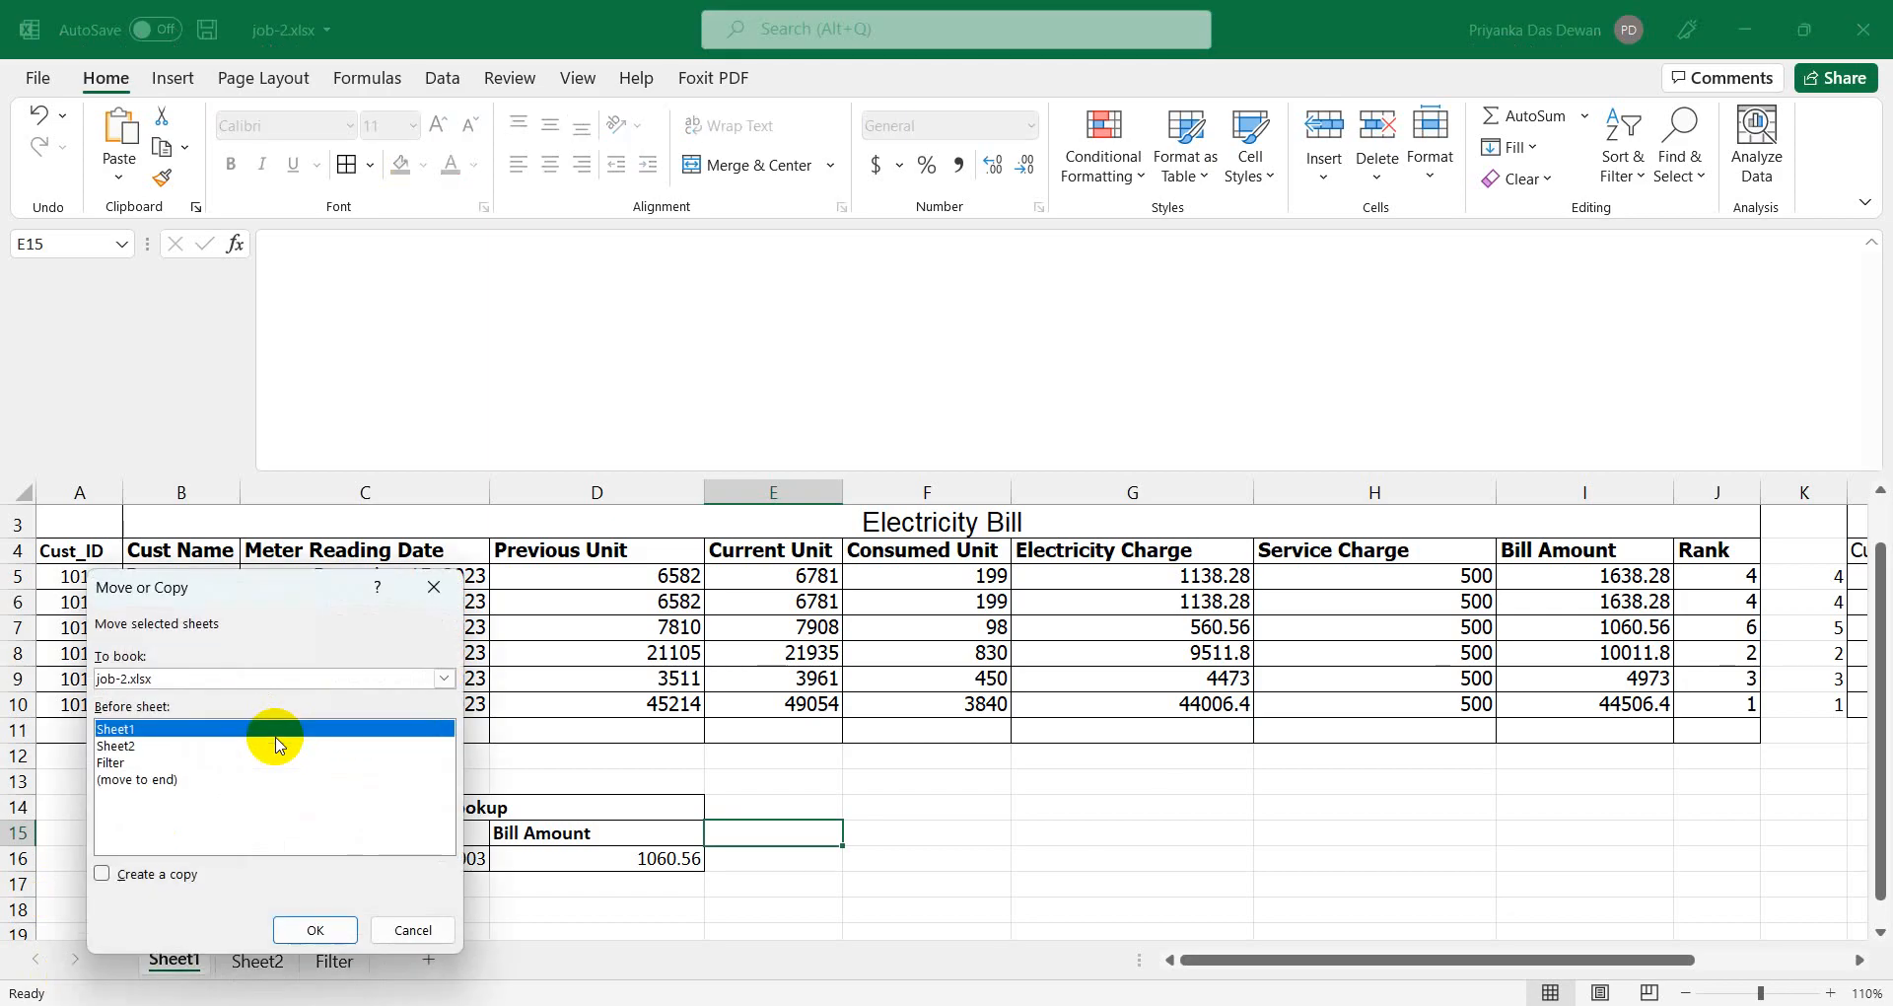
left_click(156, 781)
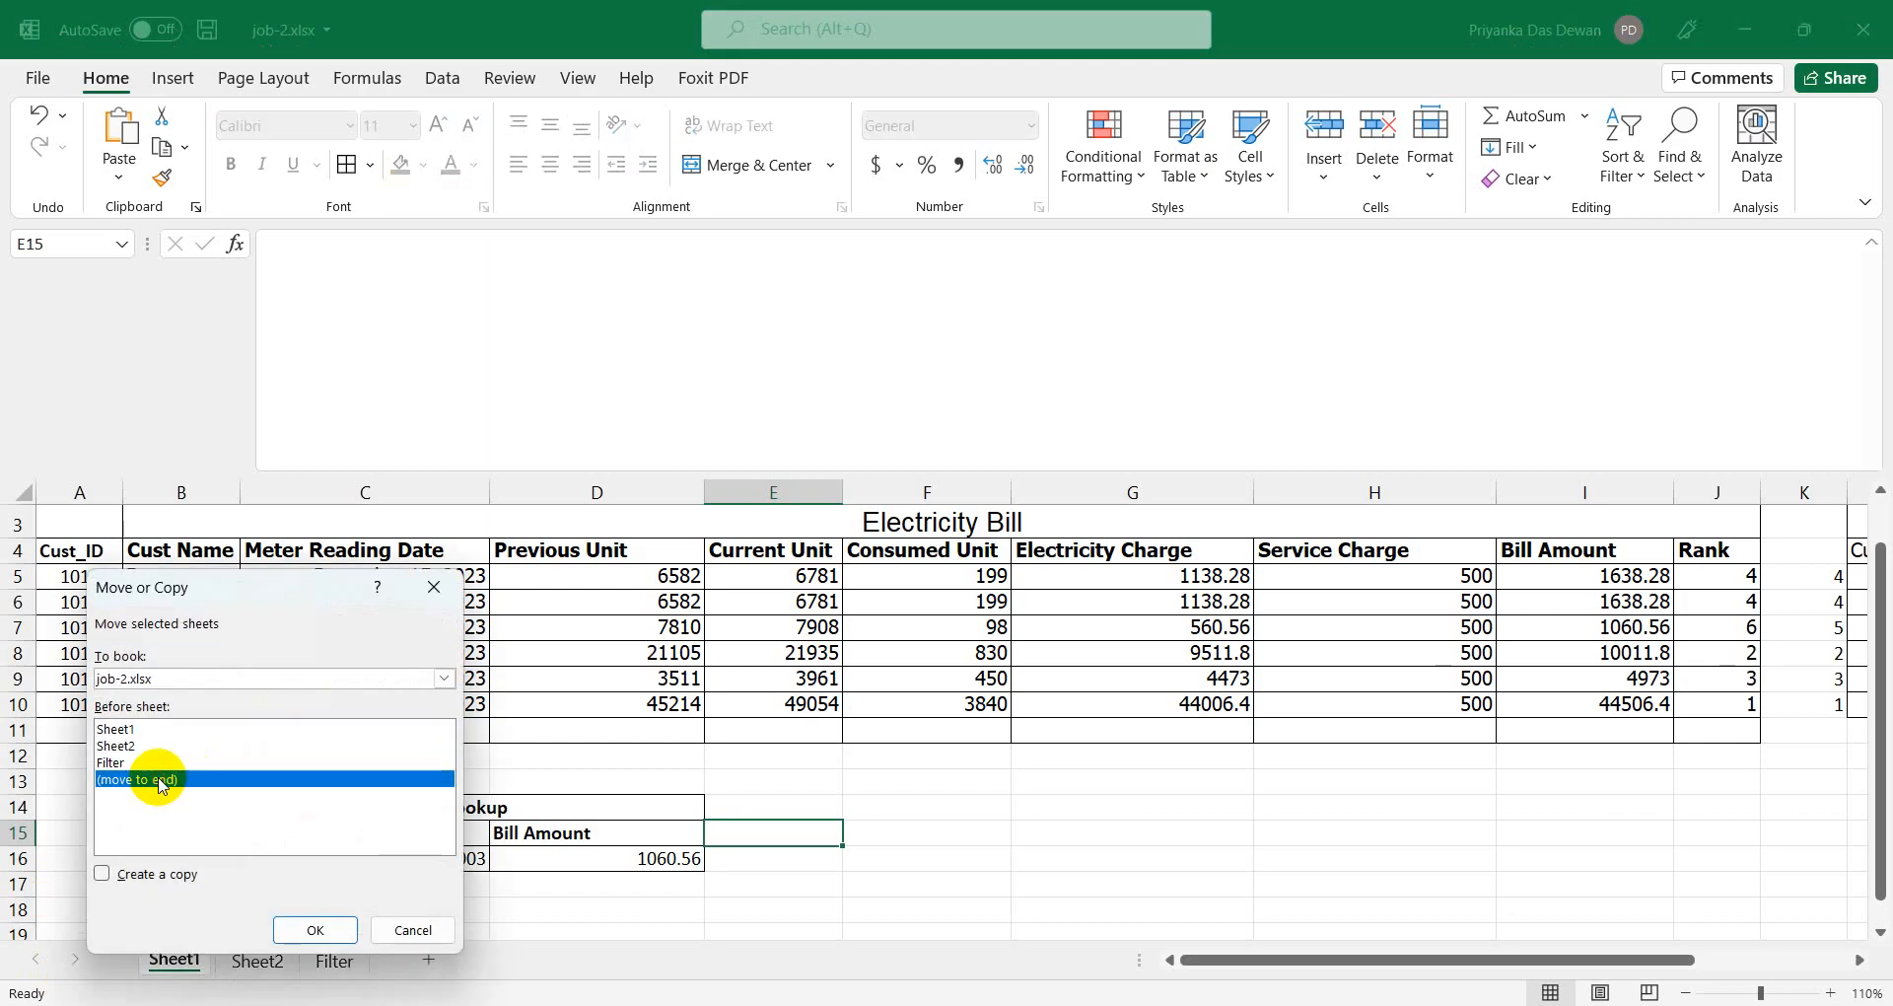
left_click(158, 875)
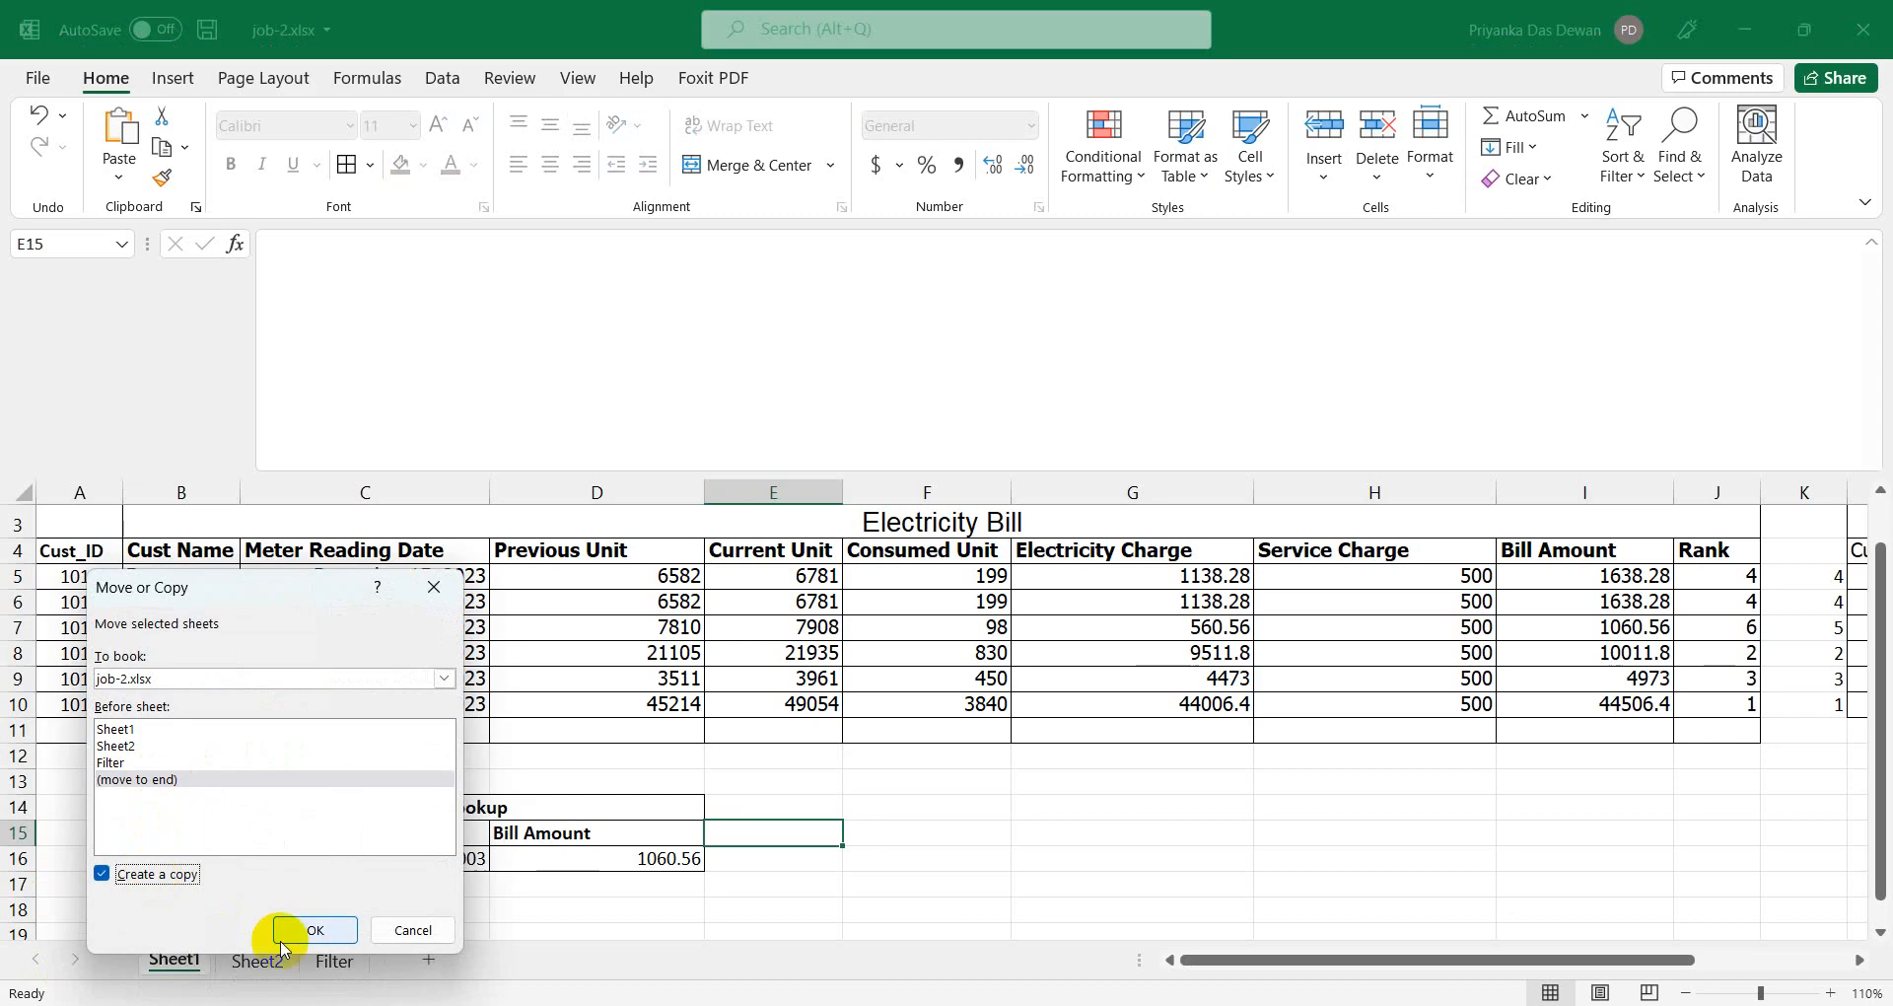
left_click(335, 937)
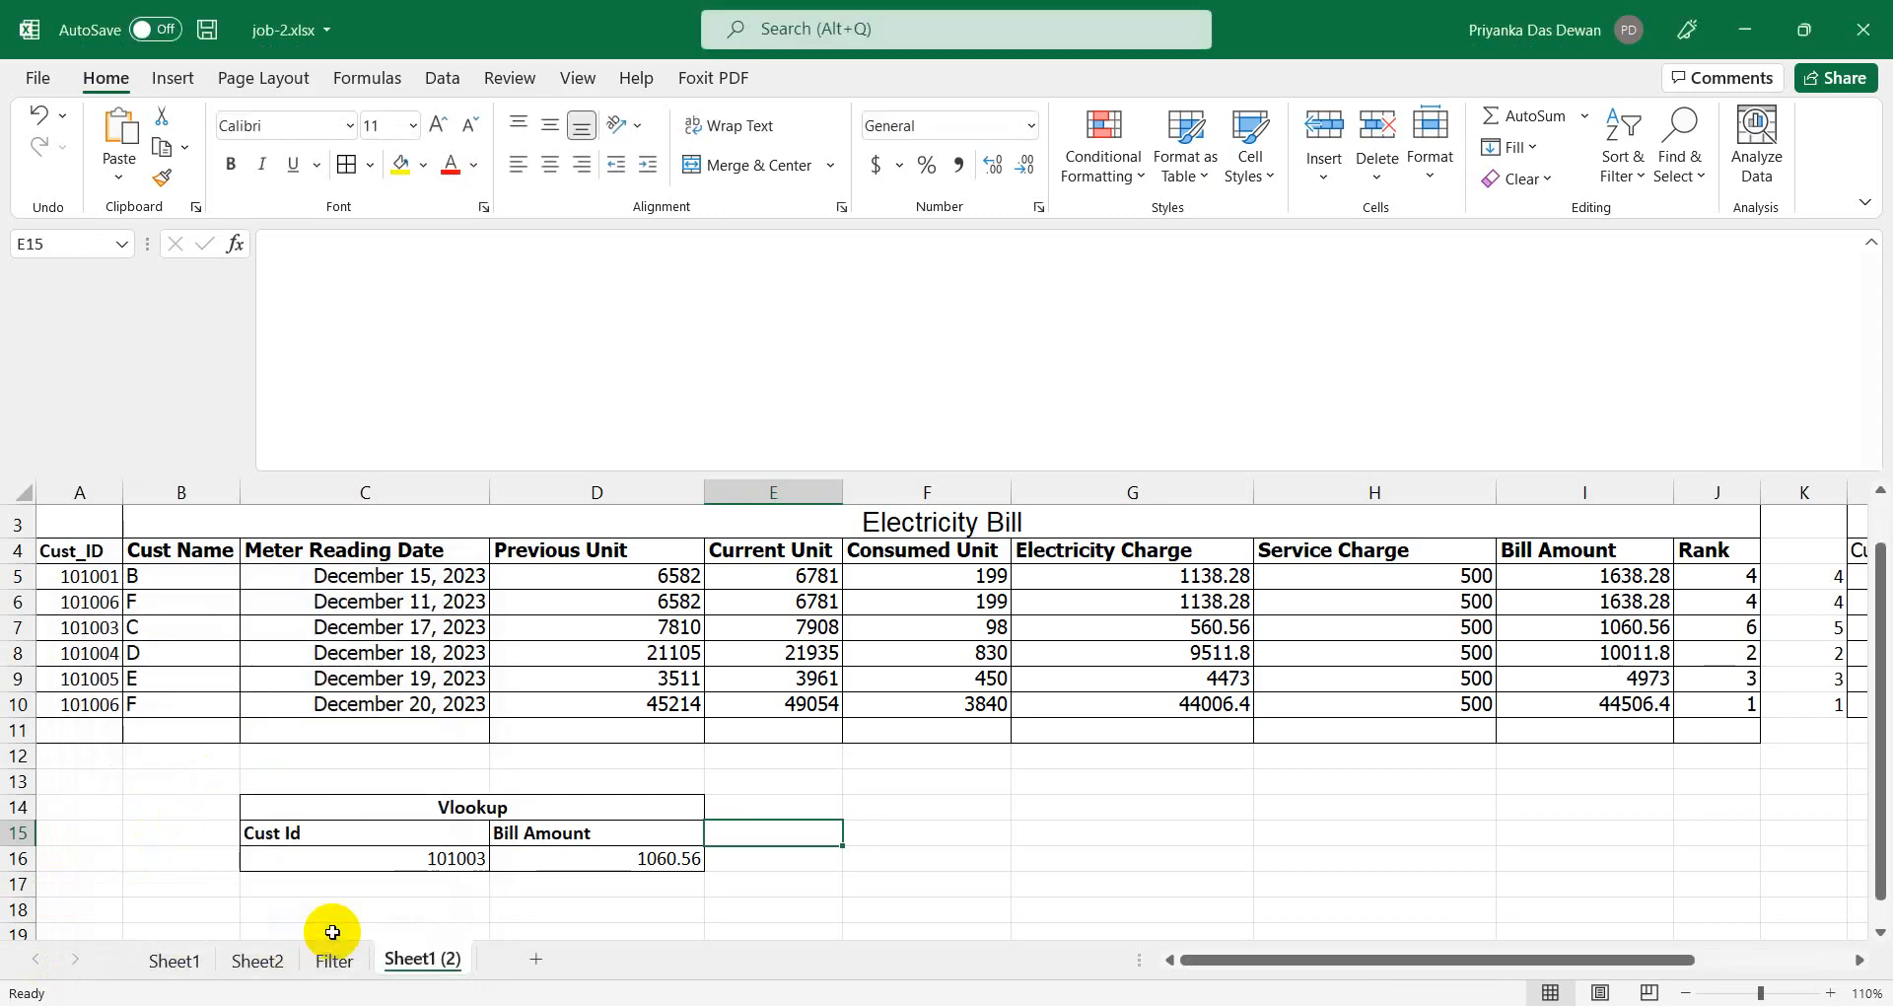
Step: Look over the copied sheet and zoom it out to 100%
scroll(836, 837, "up", 1)
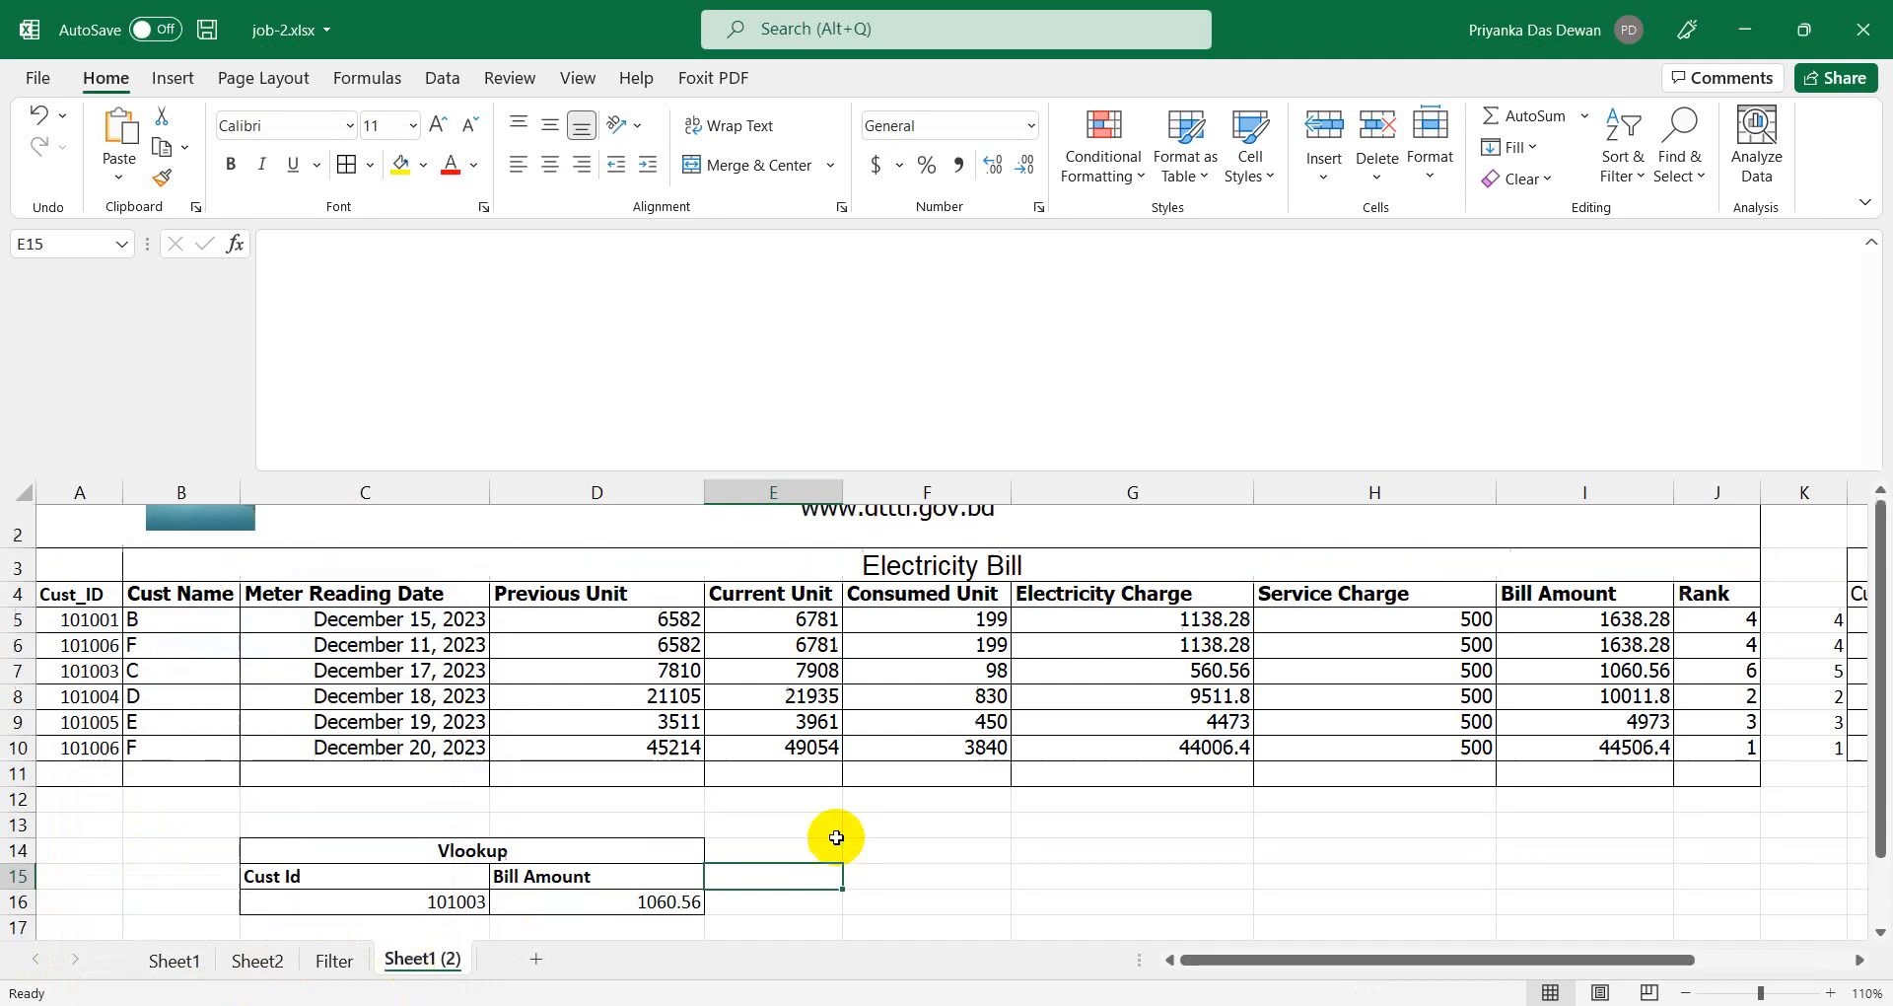
scroll(836, 837, "up", 1)
scroll(836, 831, "down", 2)
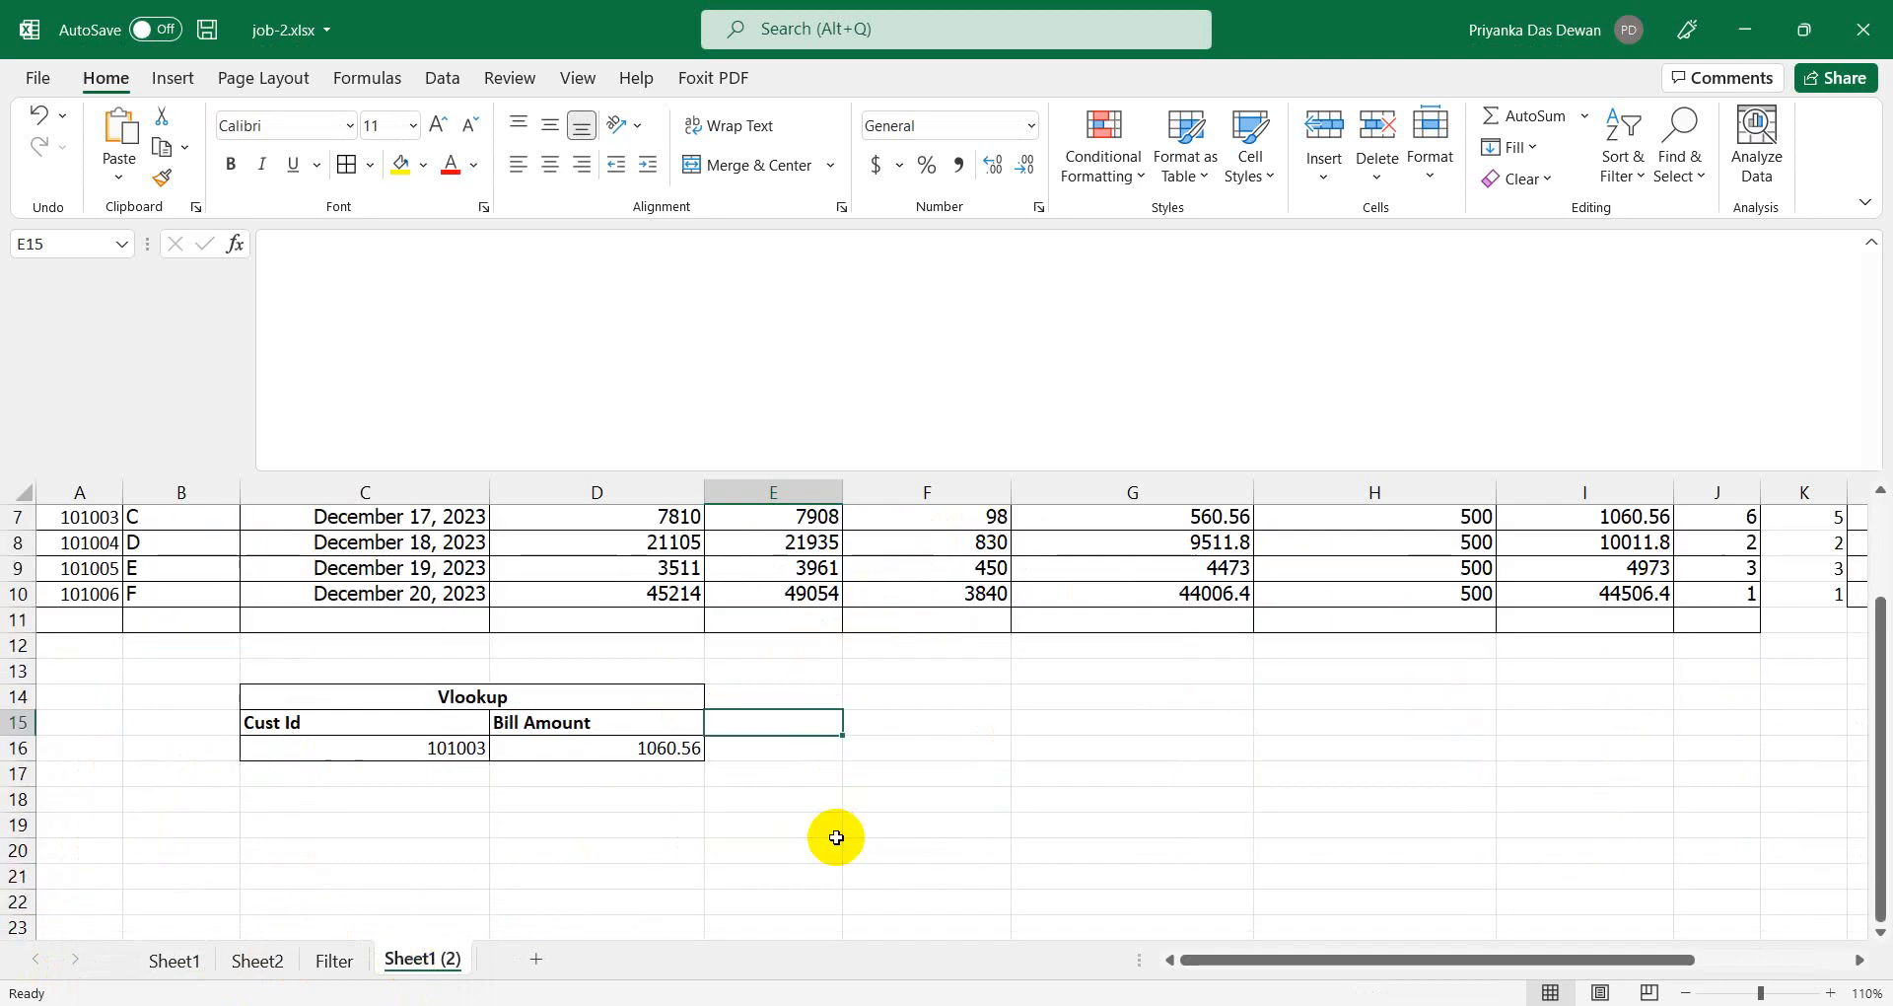
left_click(1686, 993)
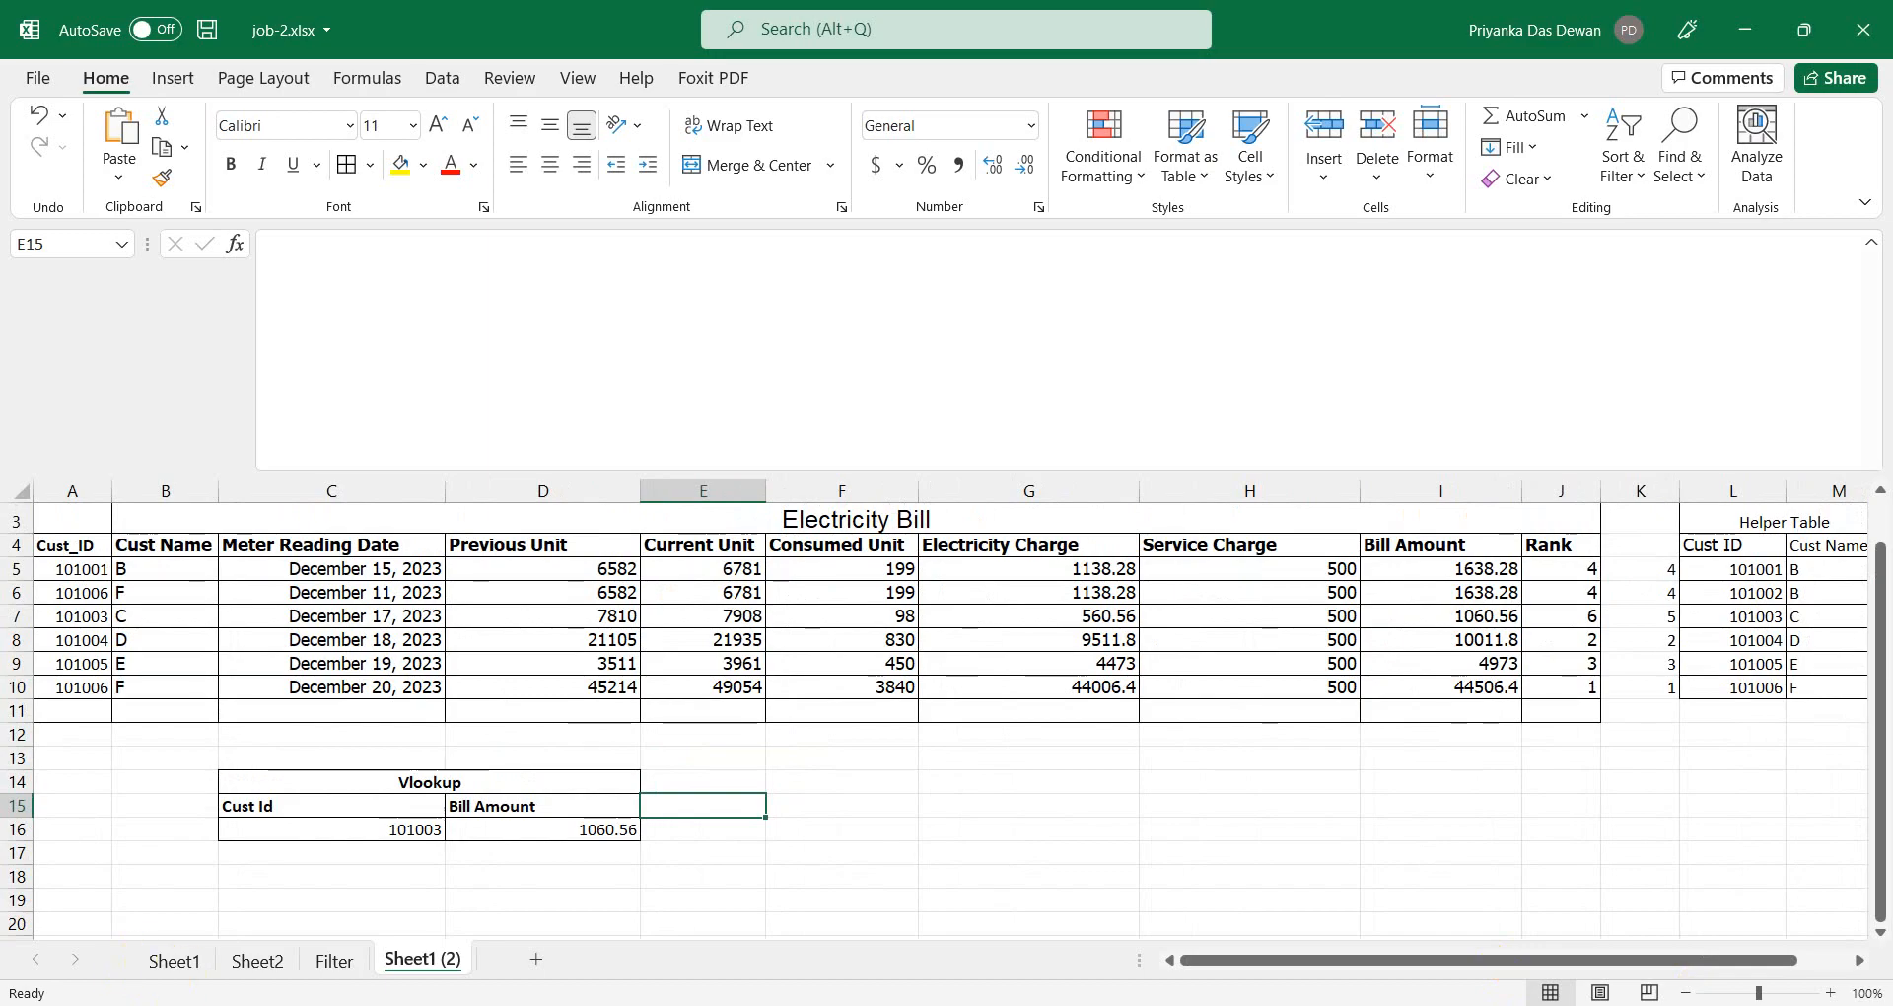
left_click(157, 961)
right_click(158, 961)
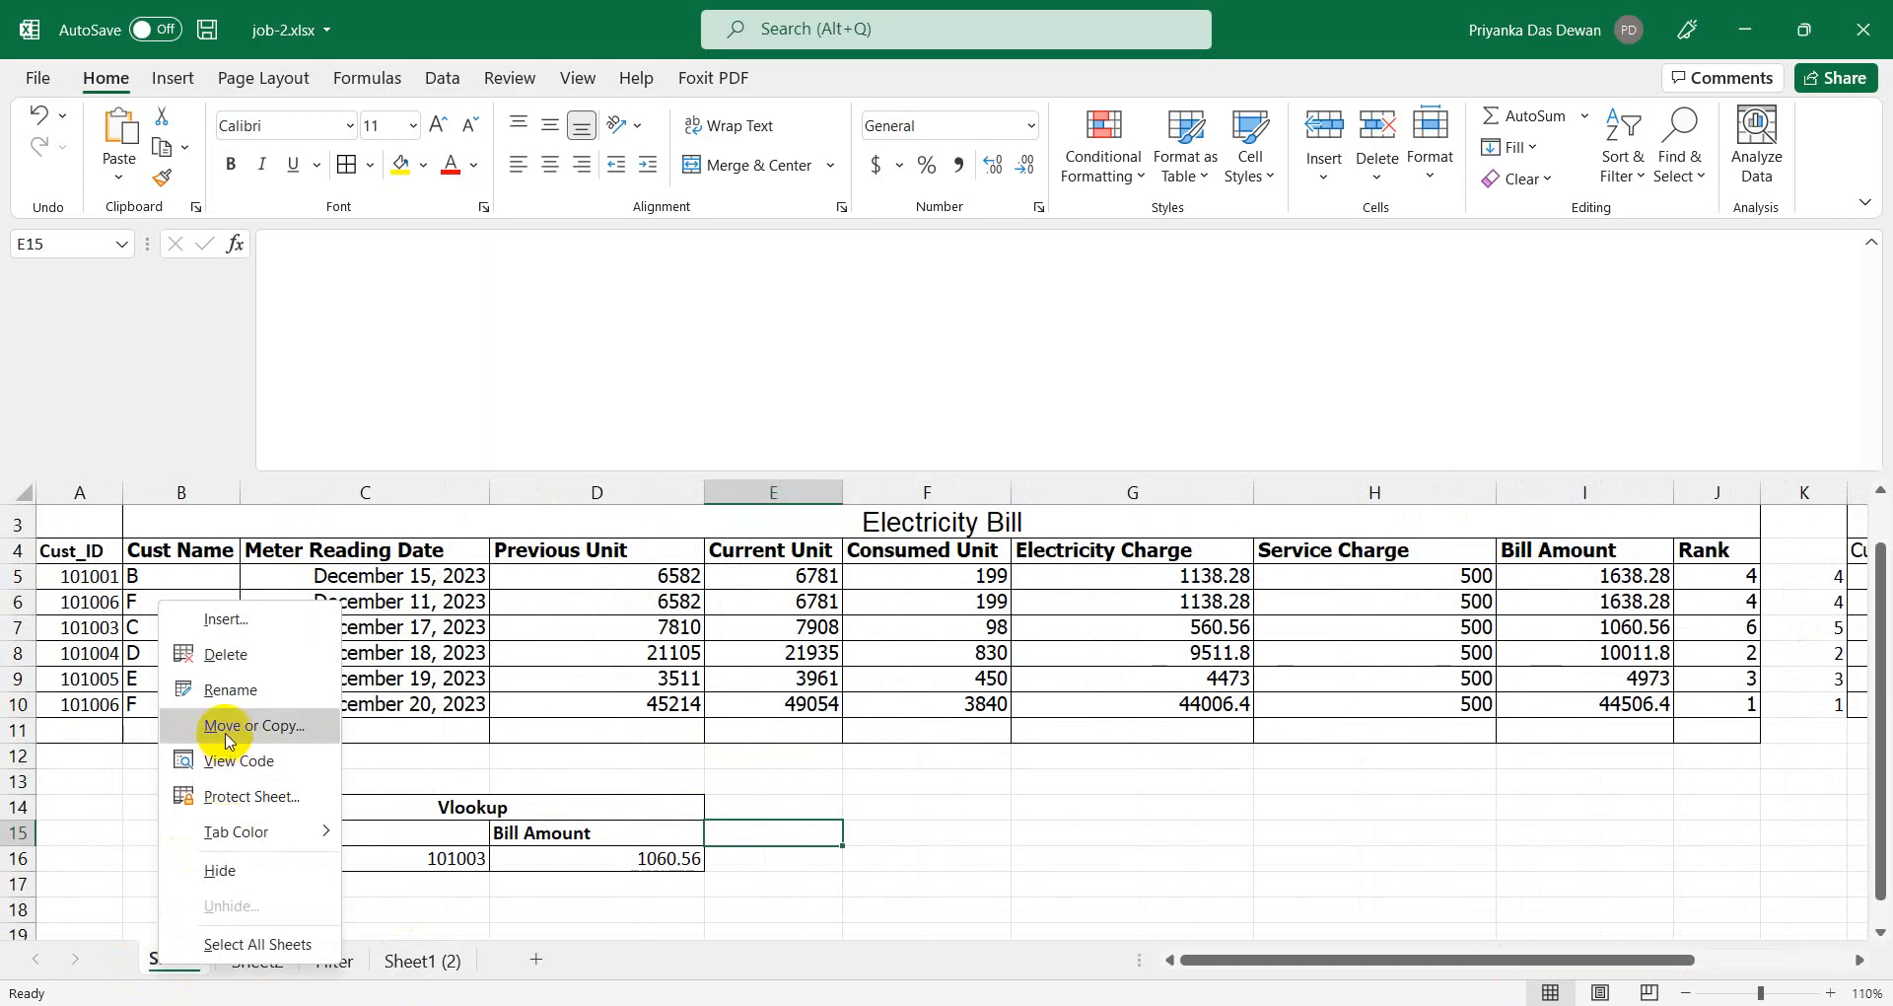
left_click(414, 961)
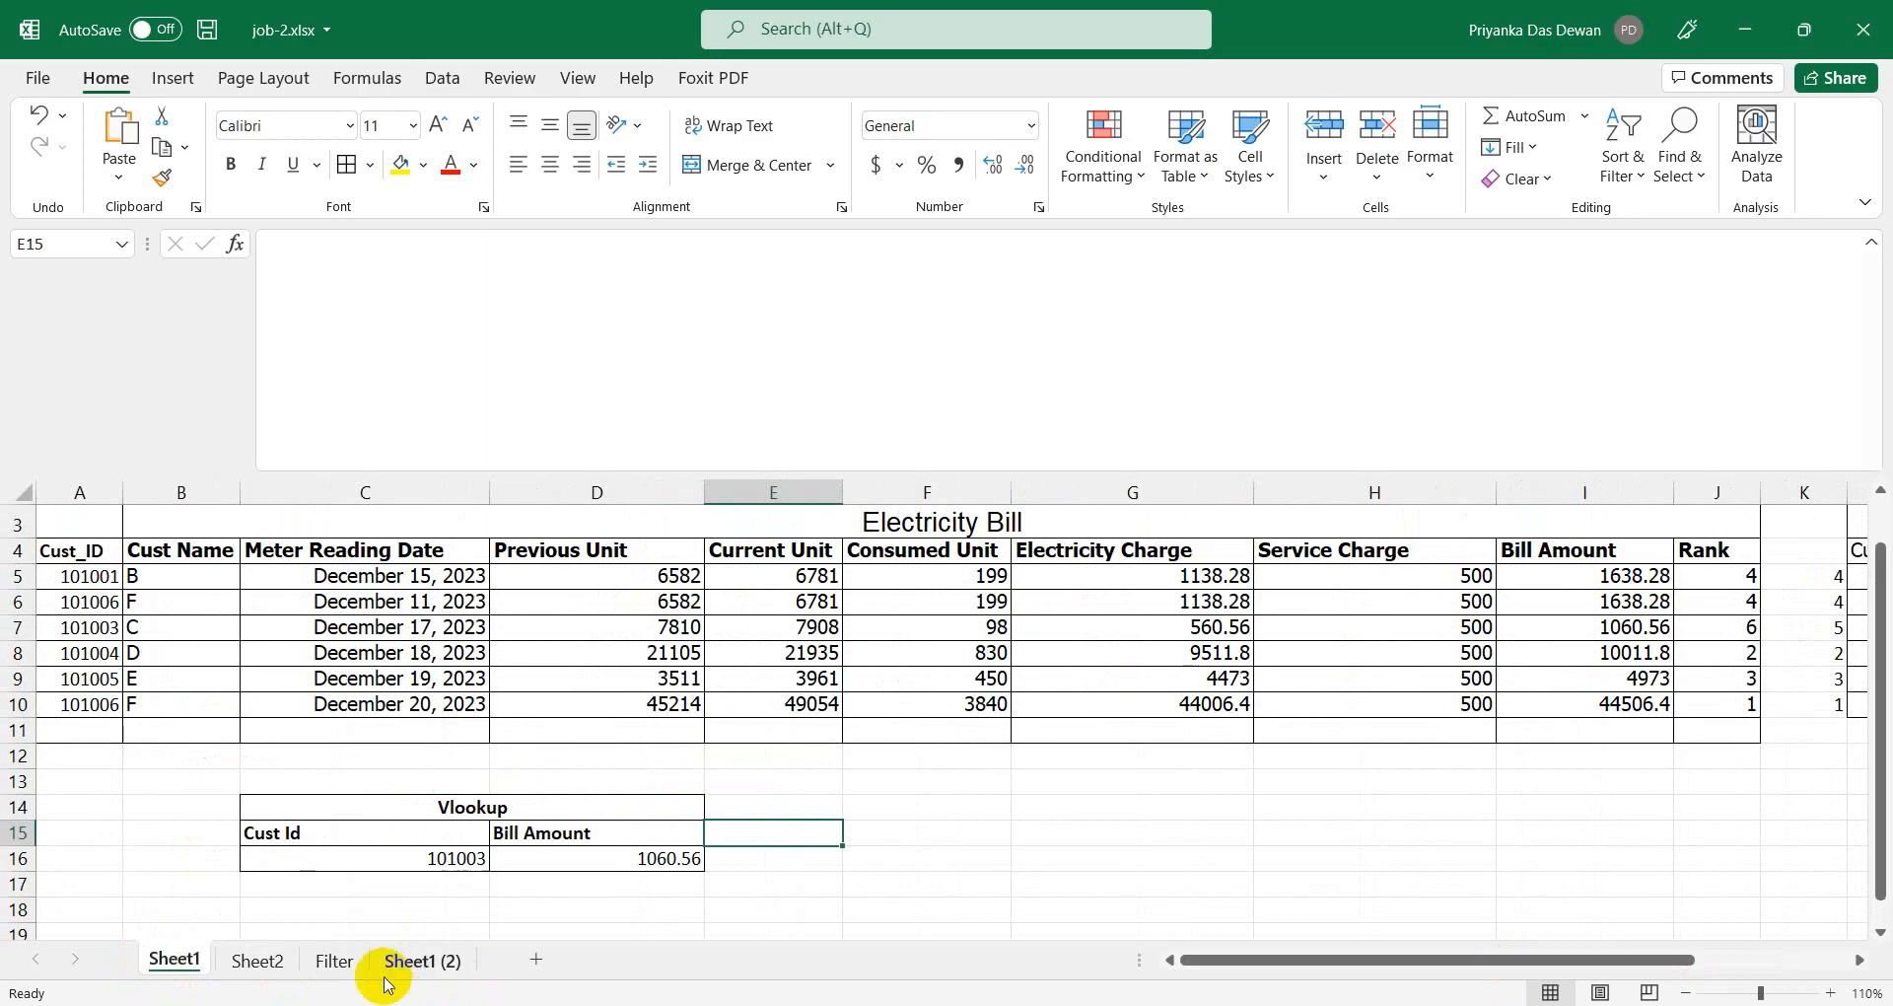
left_click(422, 960)
right_click(440, 972)
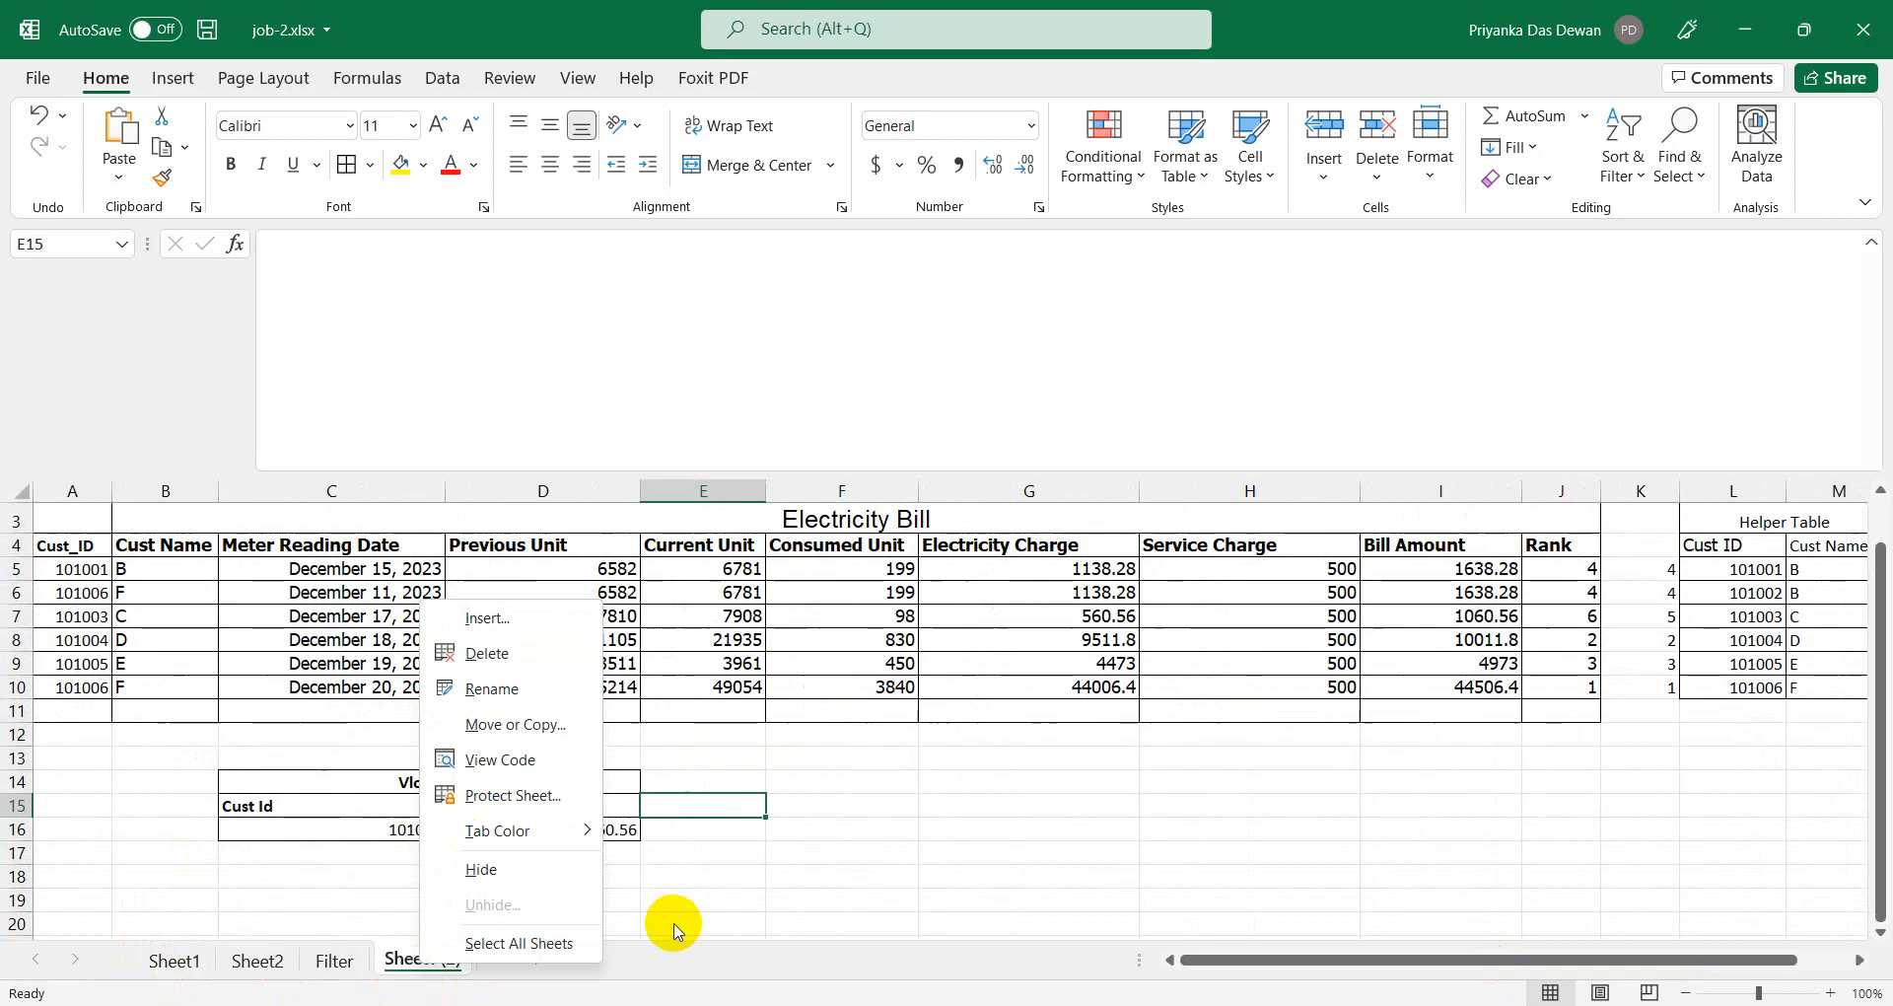
left_click(845, 986)
left_click(335, 957)
left_click(430, 960)
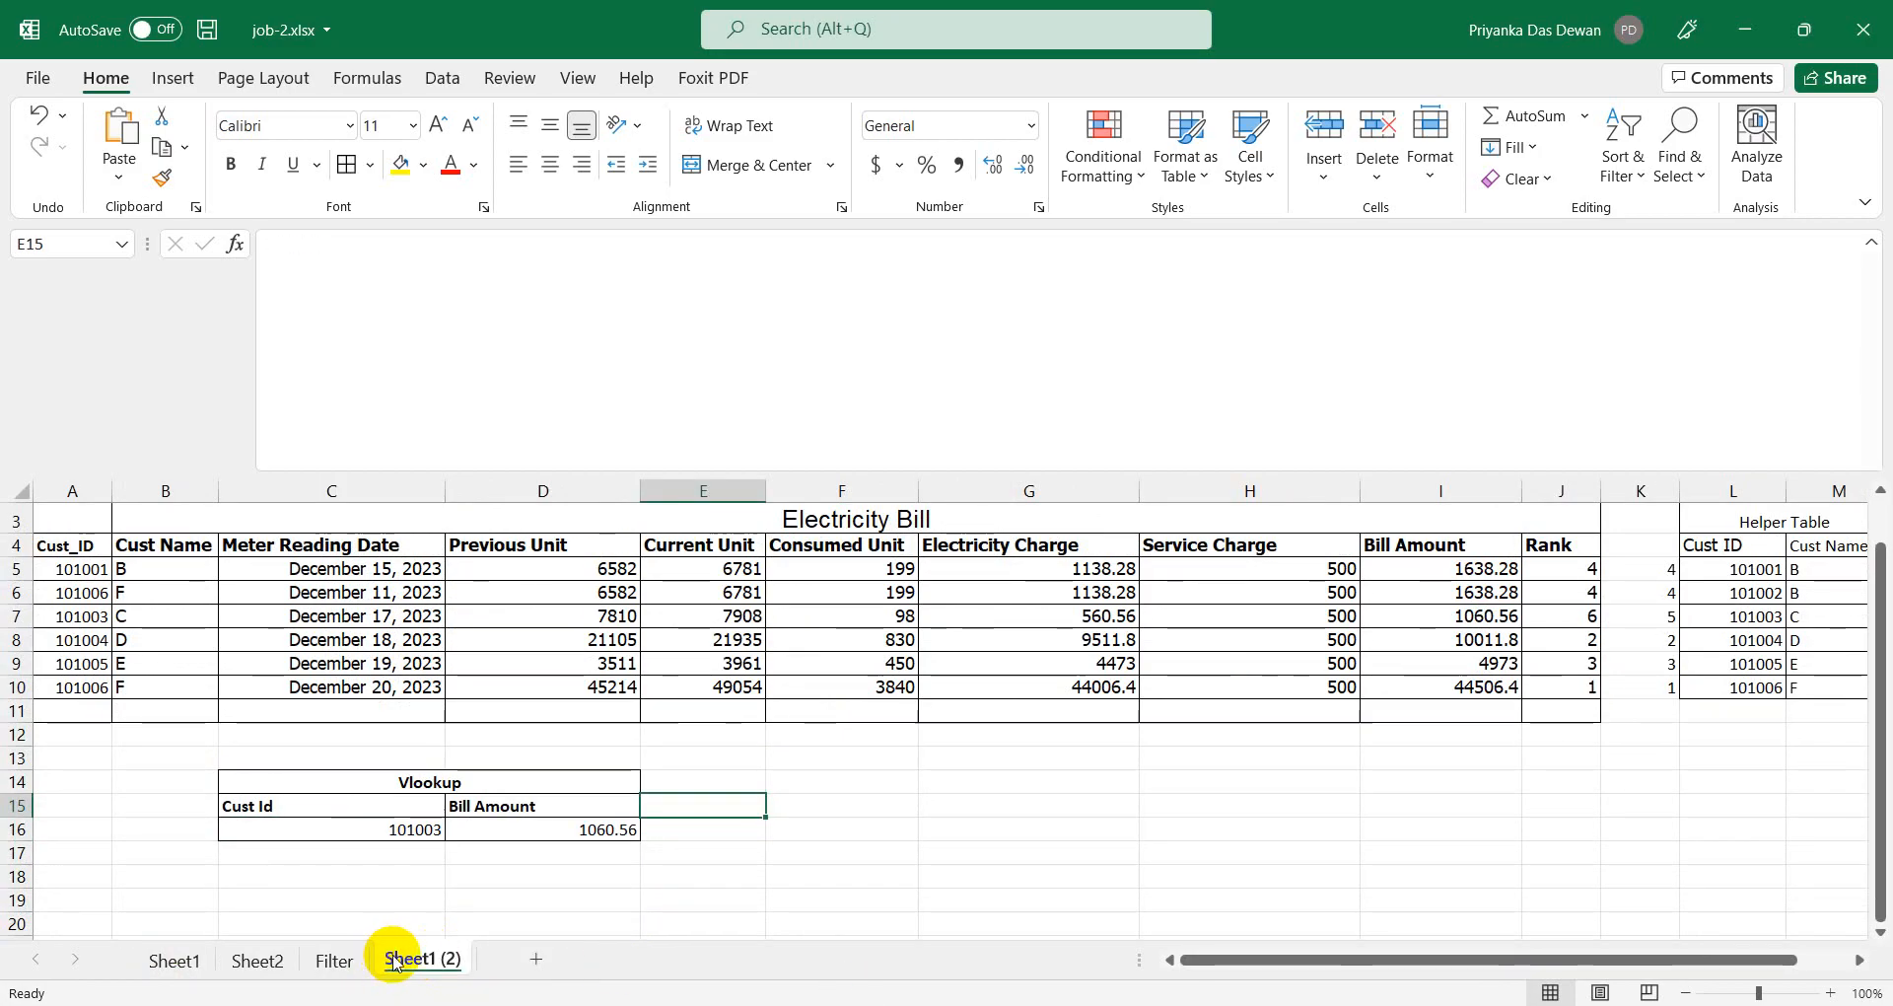
left_click(332, 961)
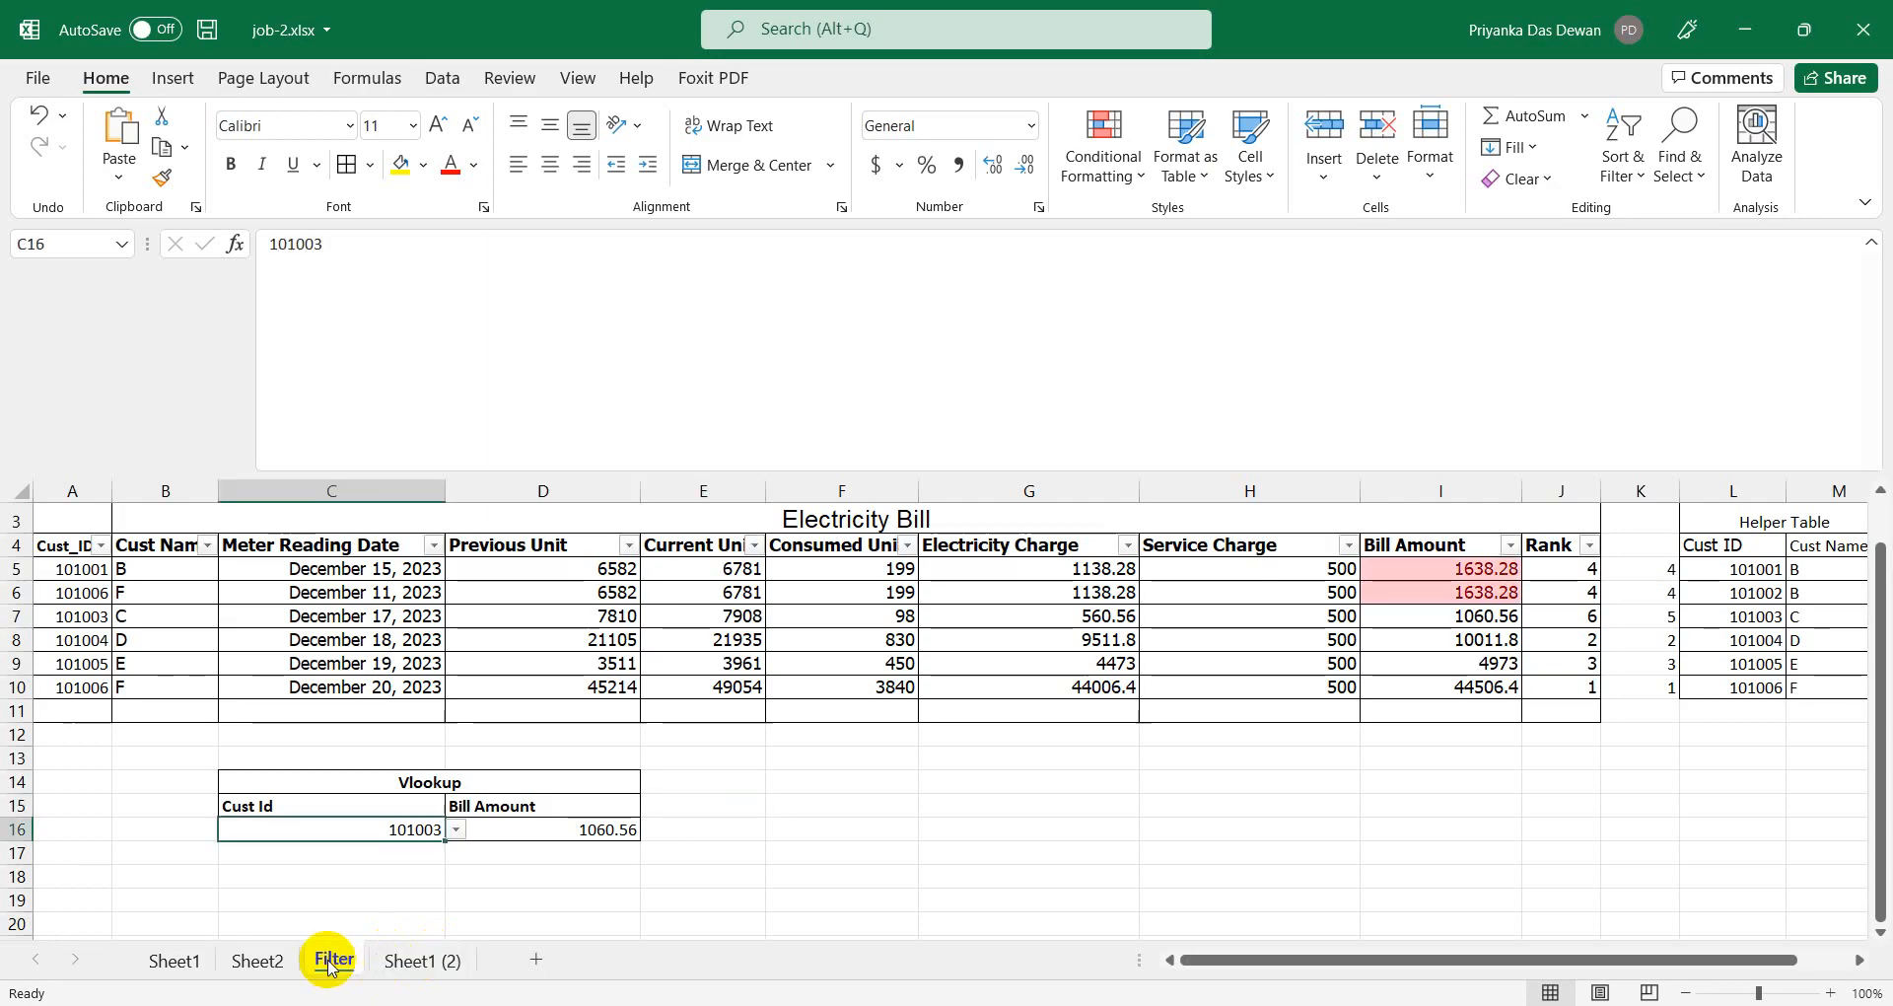
left_click(409, 961)
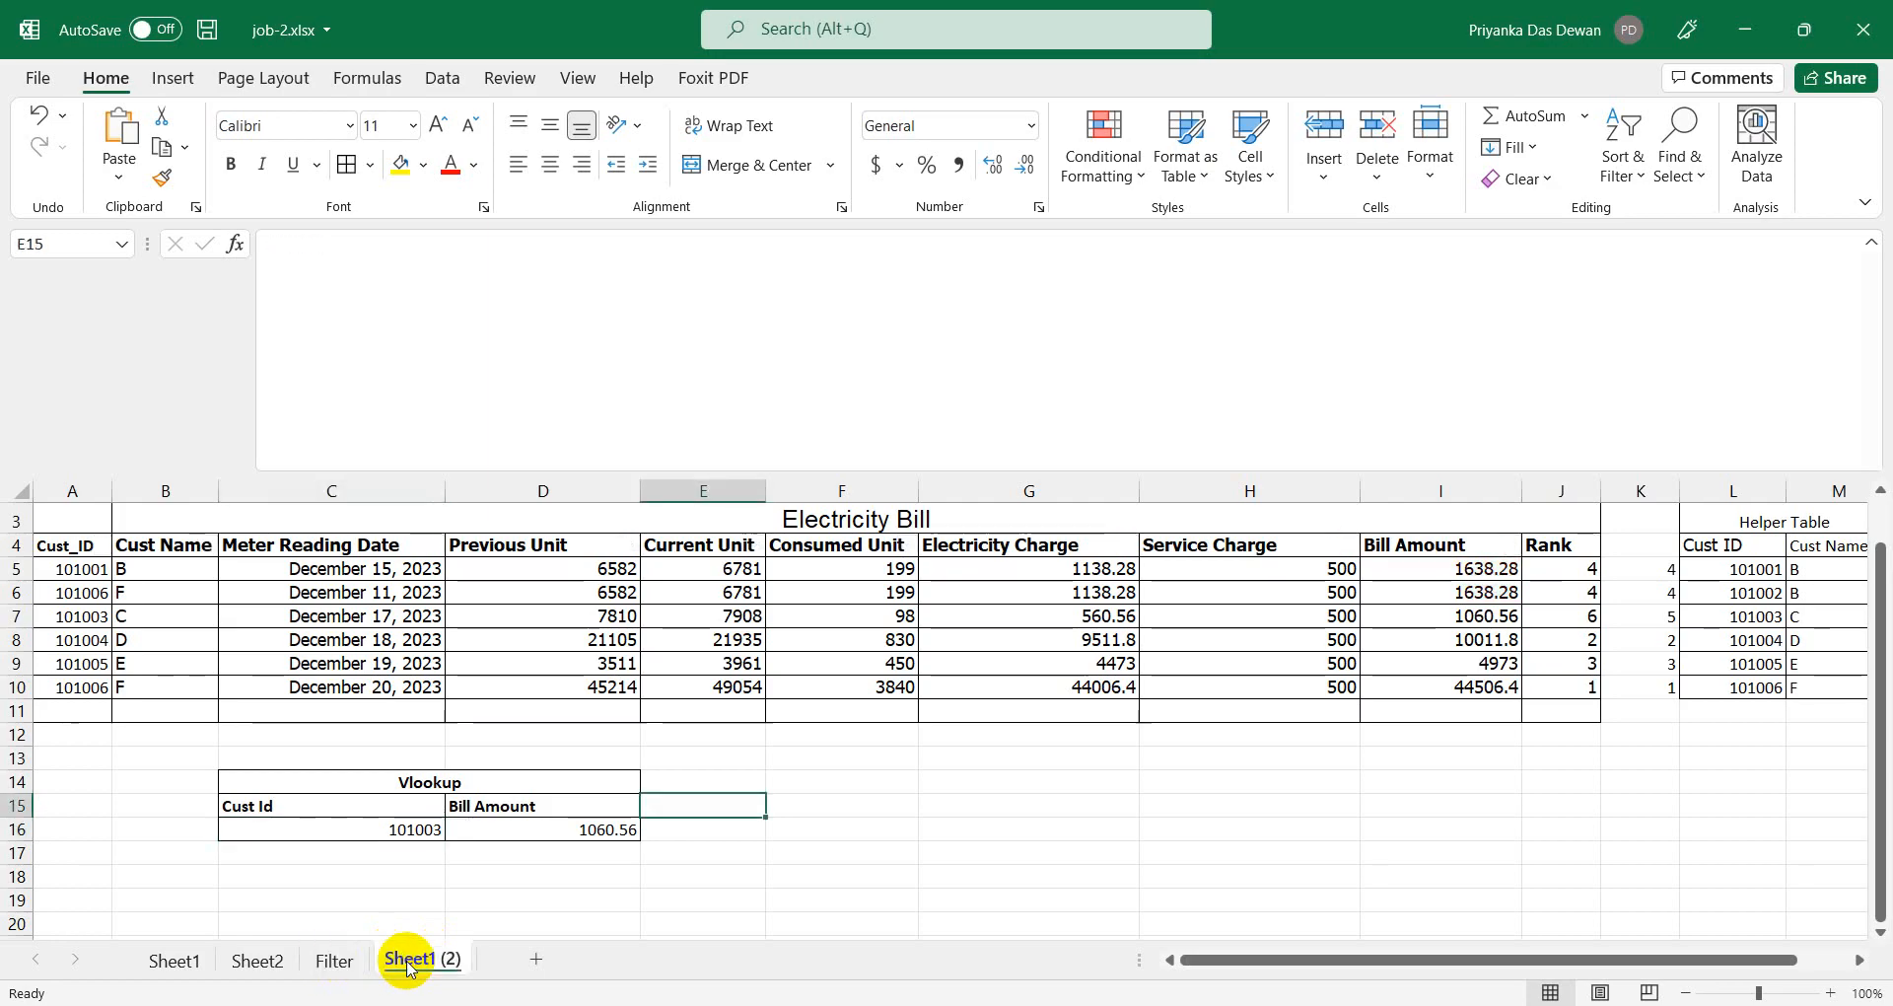
Step: Rename the Filter sheet as Filter2
left_click(332, 960)
right_click(347, 961)
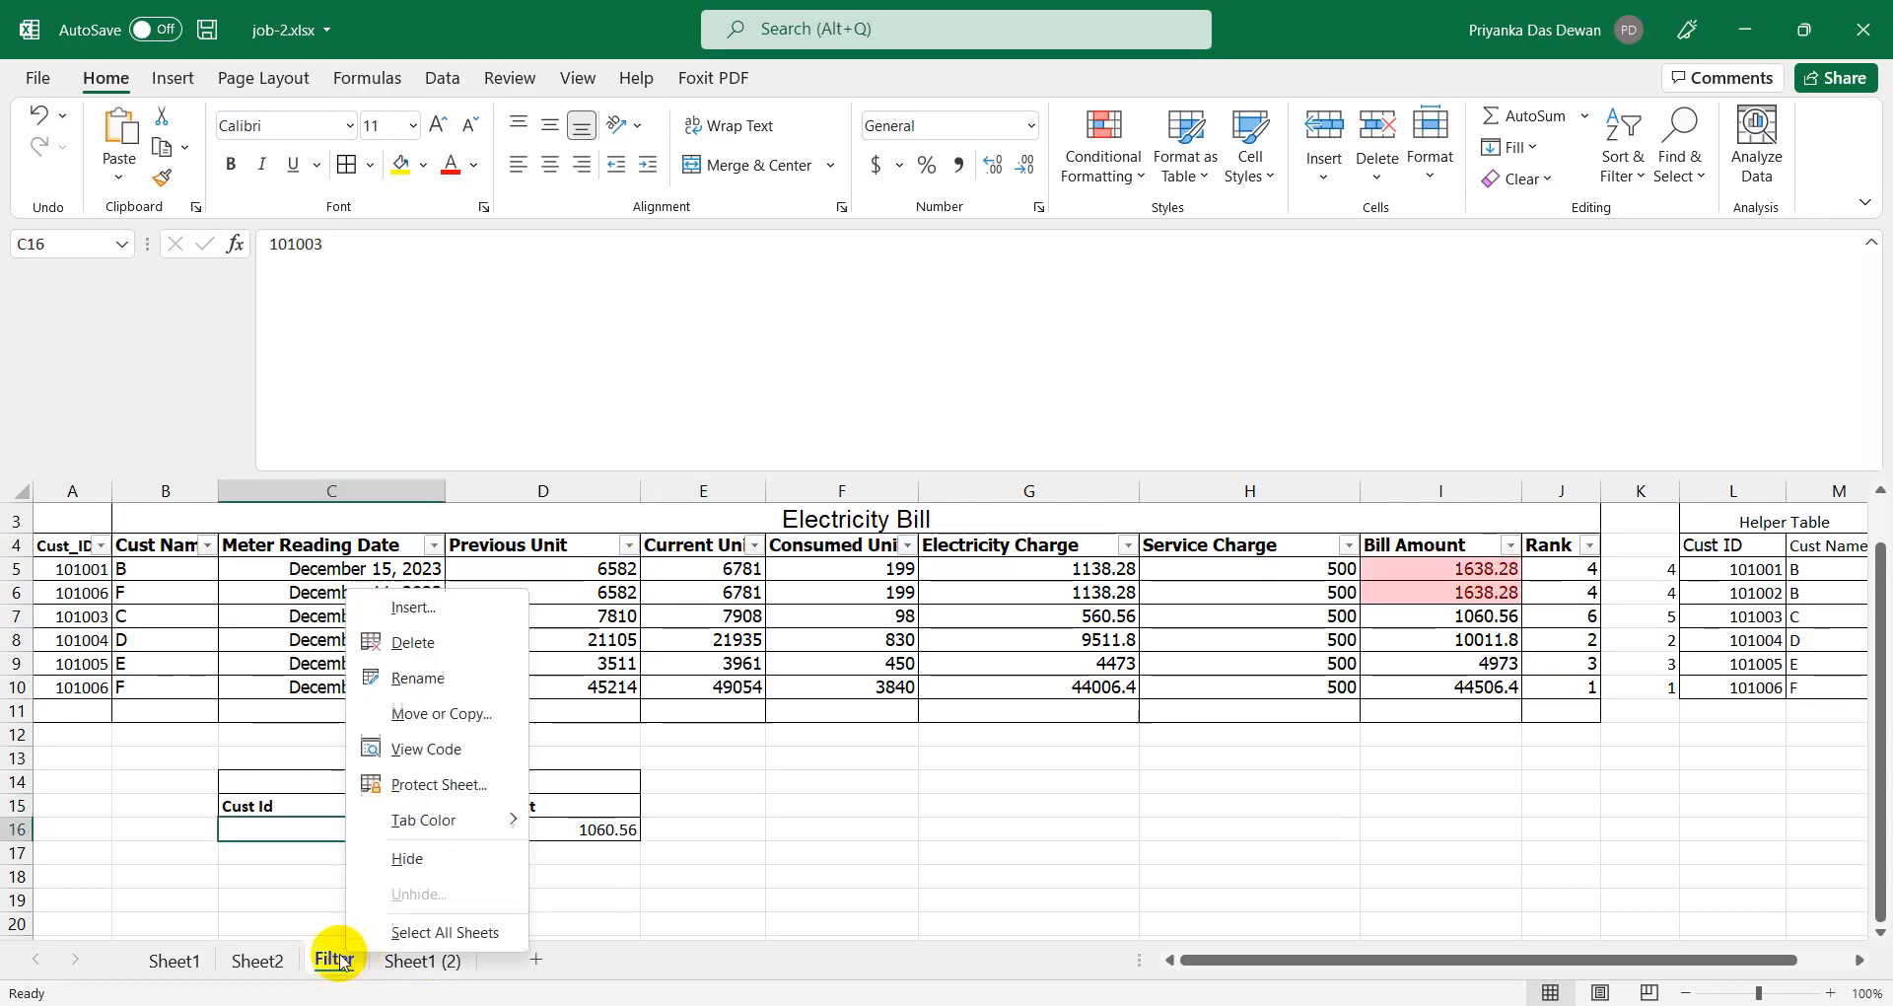
left_click(390, 677)
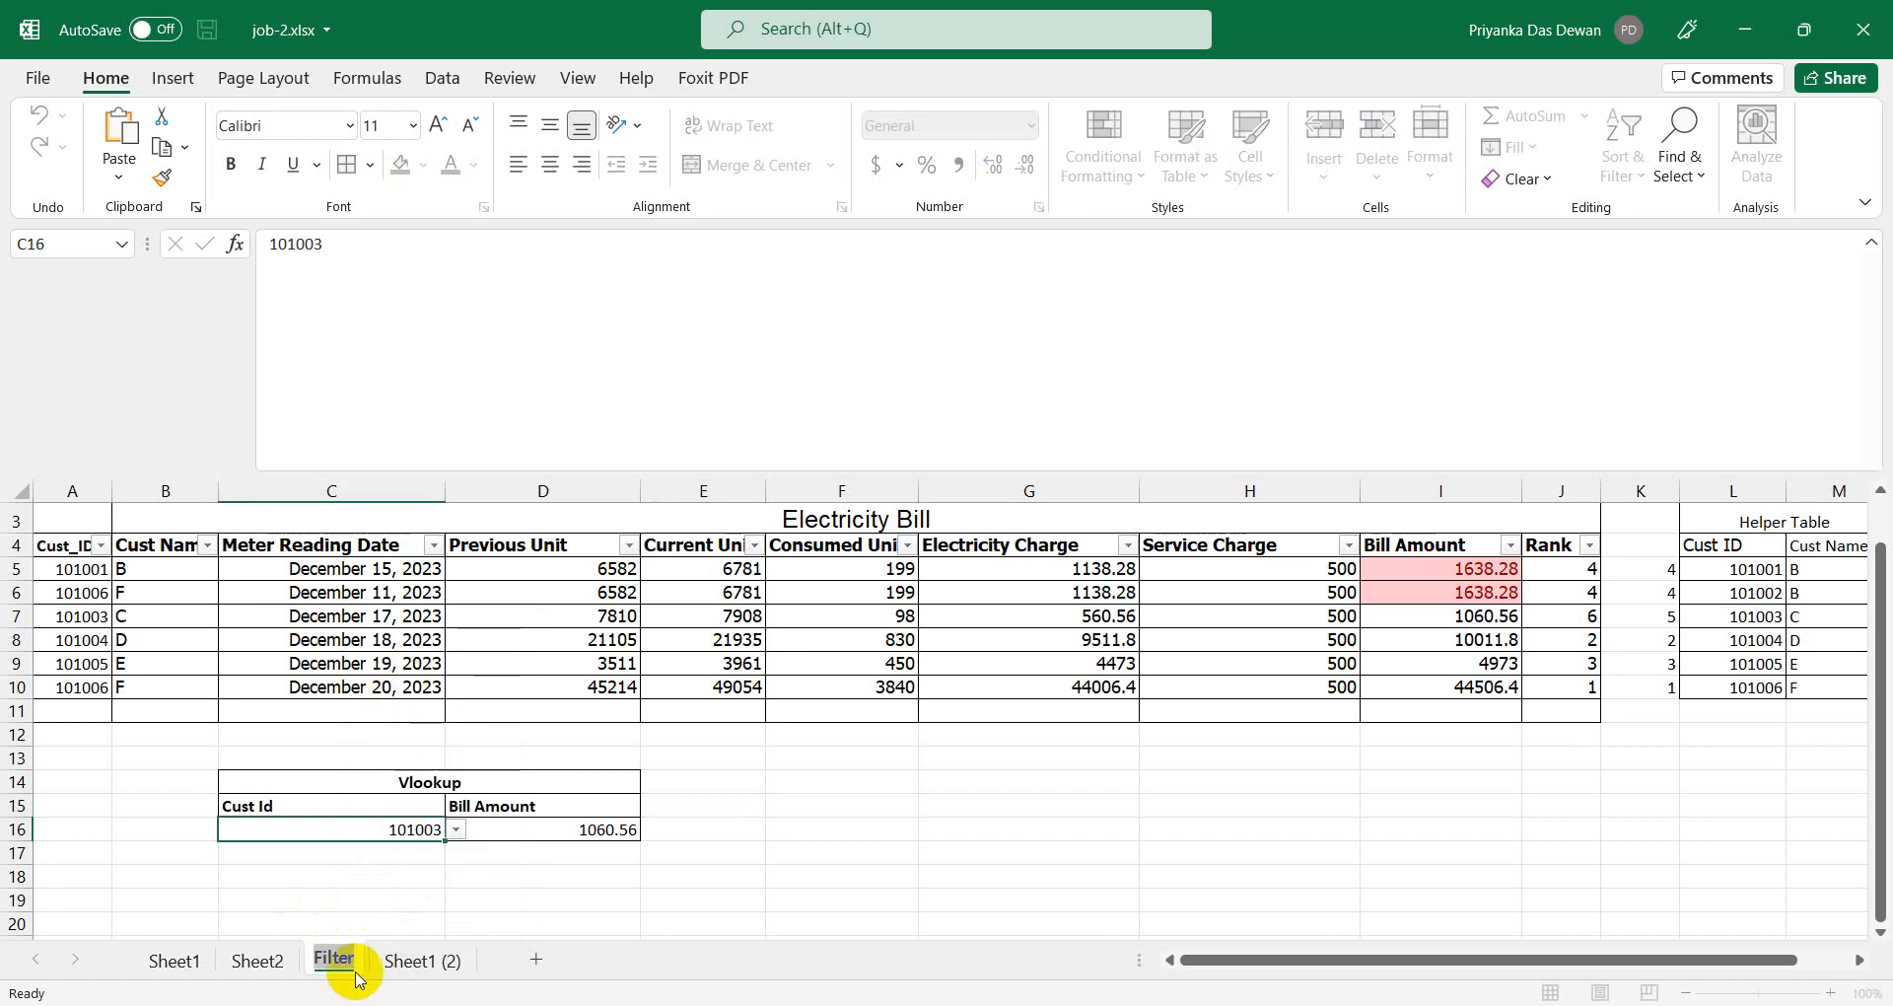
left_click(357, 968)
type("2")
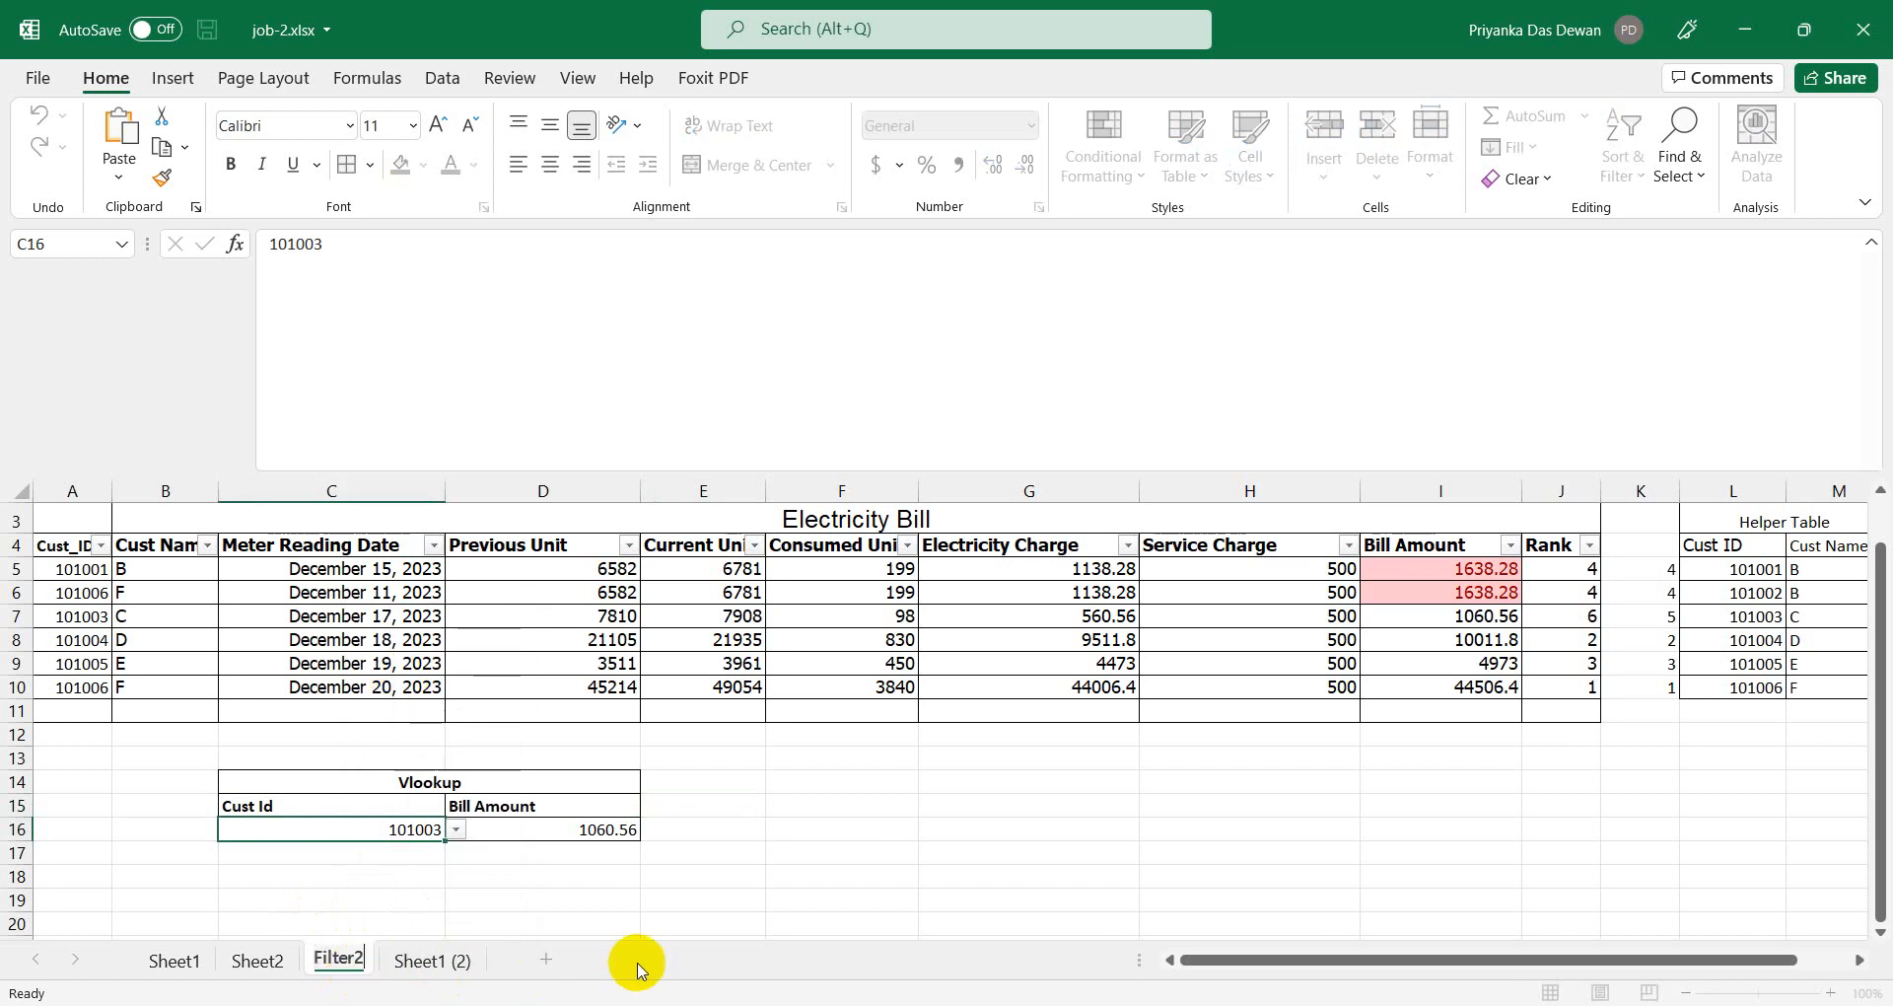
key("Return")
Step: Rename the copied sheet Sheet1 (2) as filter
left_click(419, 961)
right_click(419, 961)
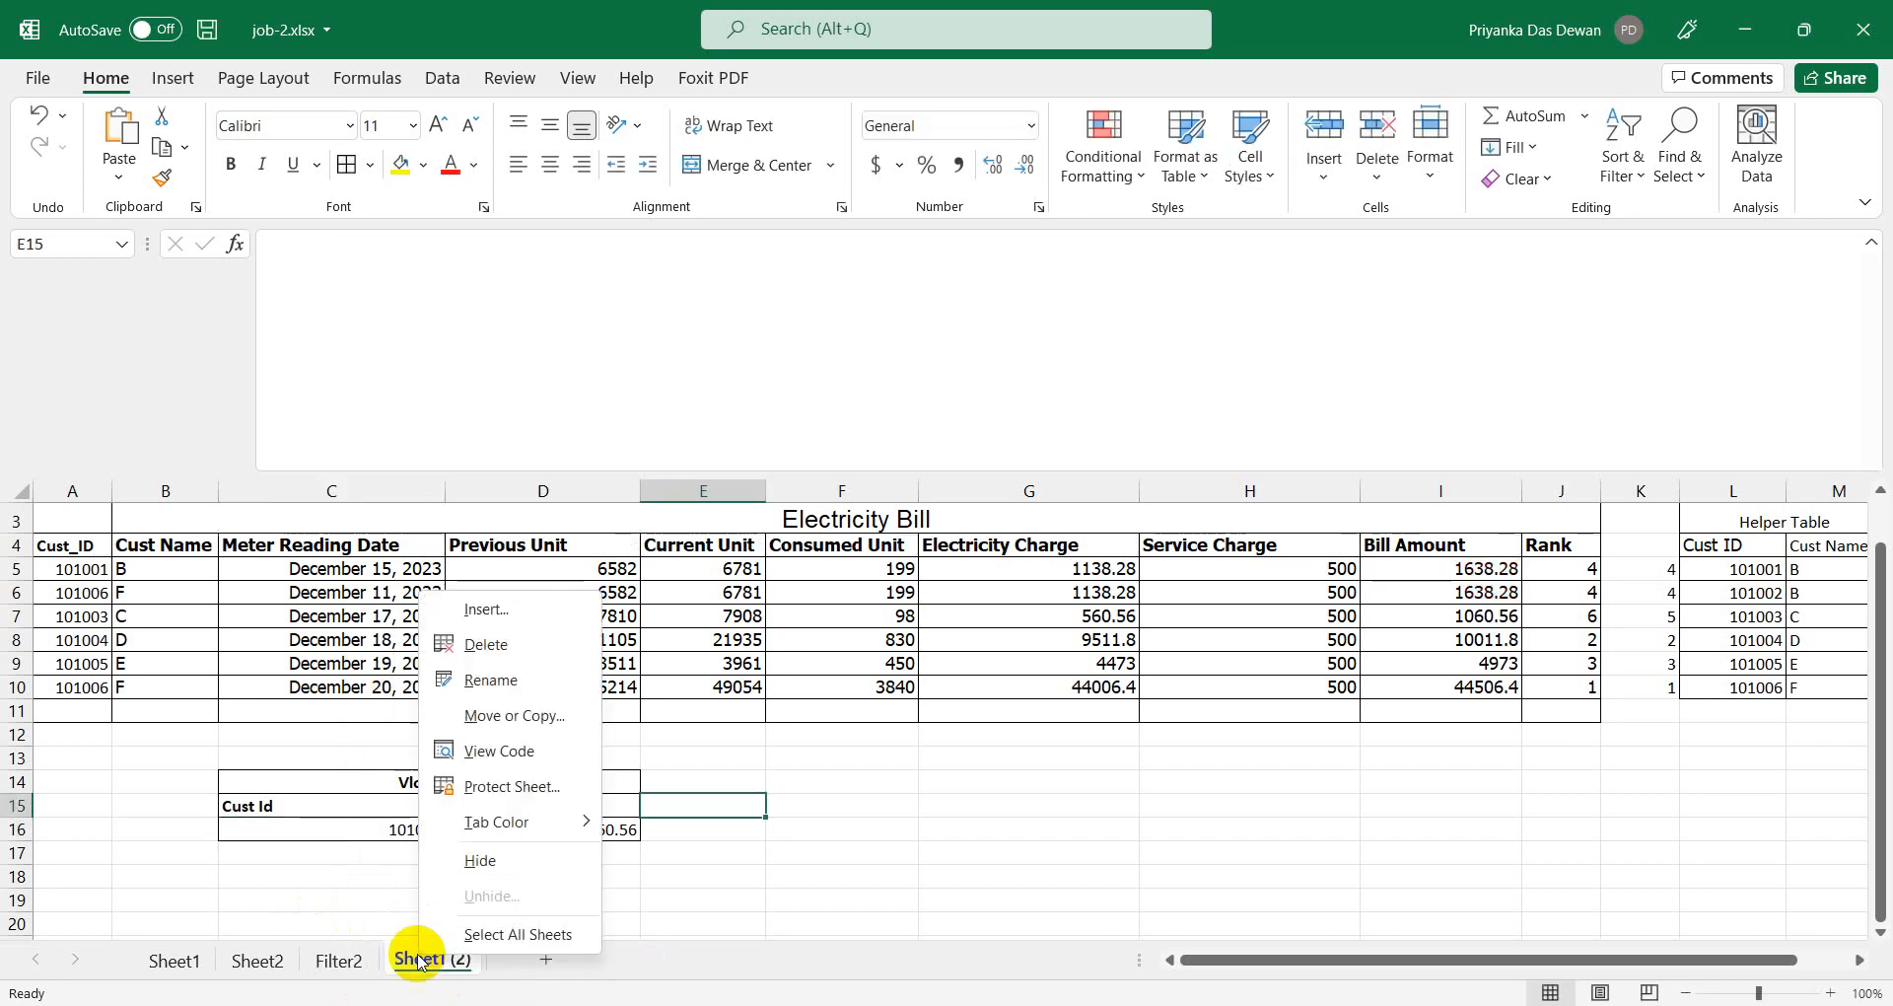
left_click(490, 679)
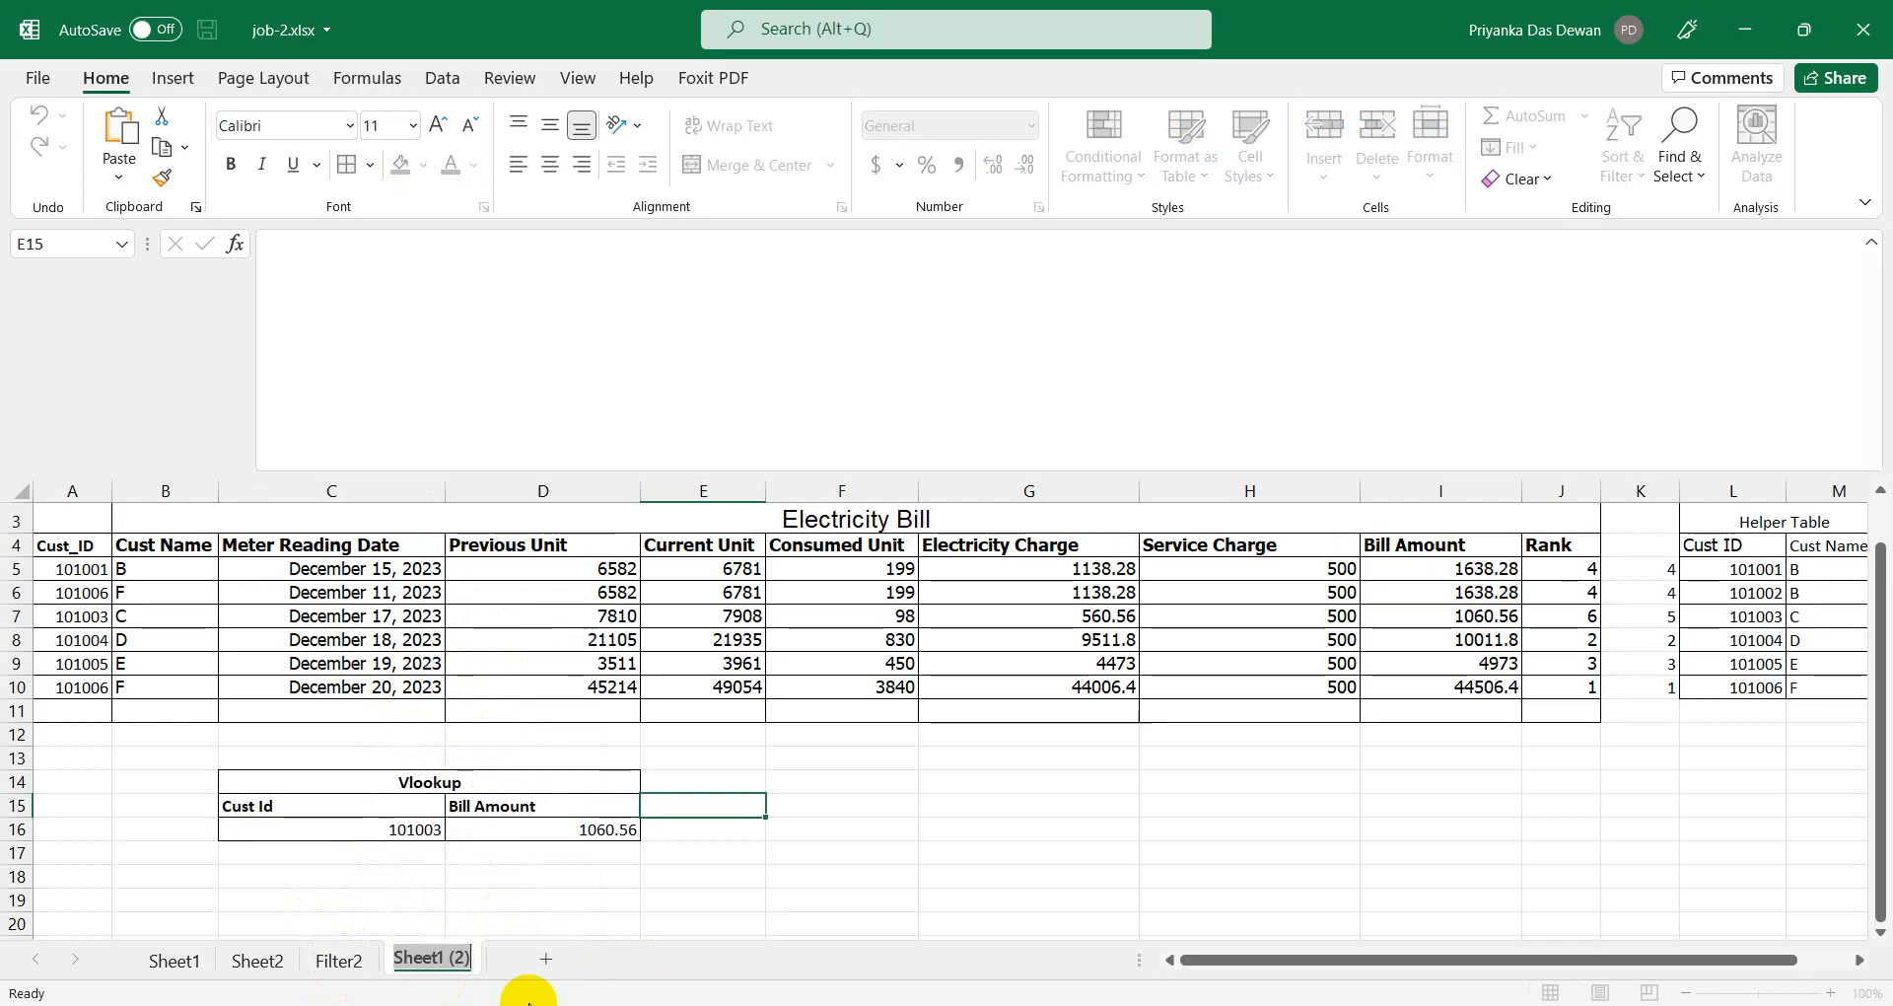
type("filt")
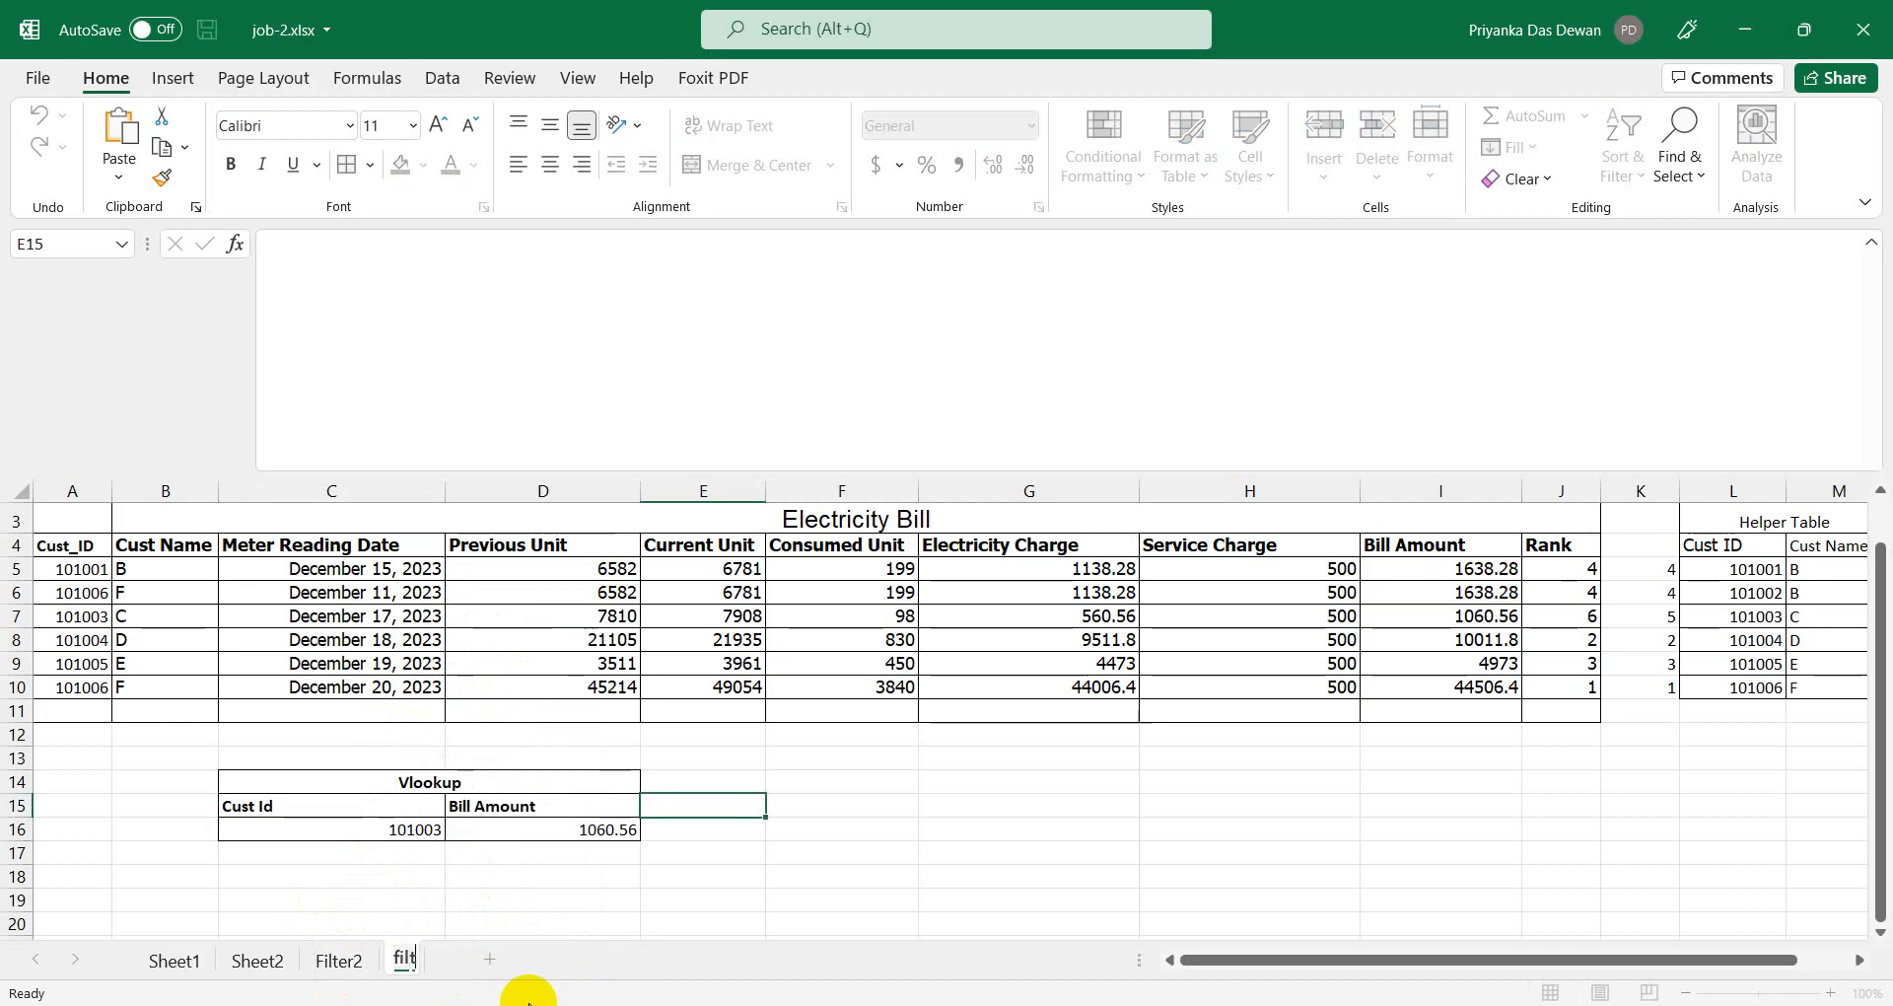
type("er")
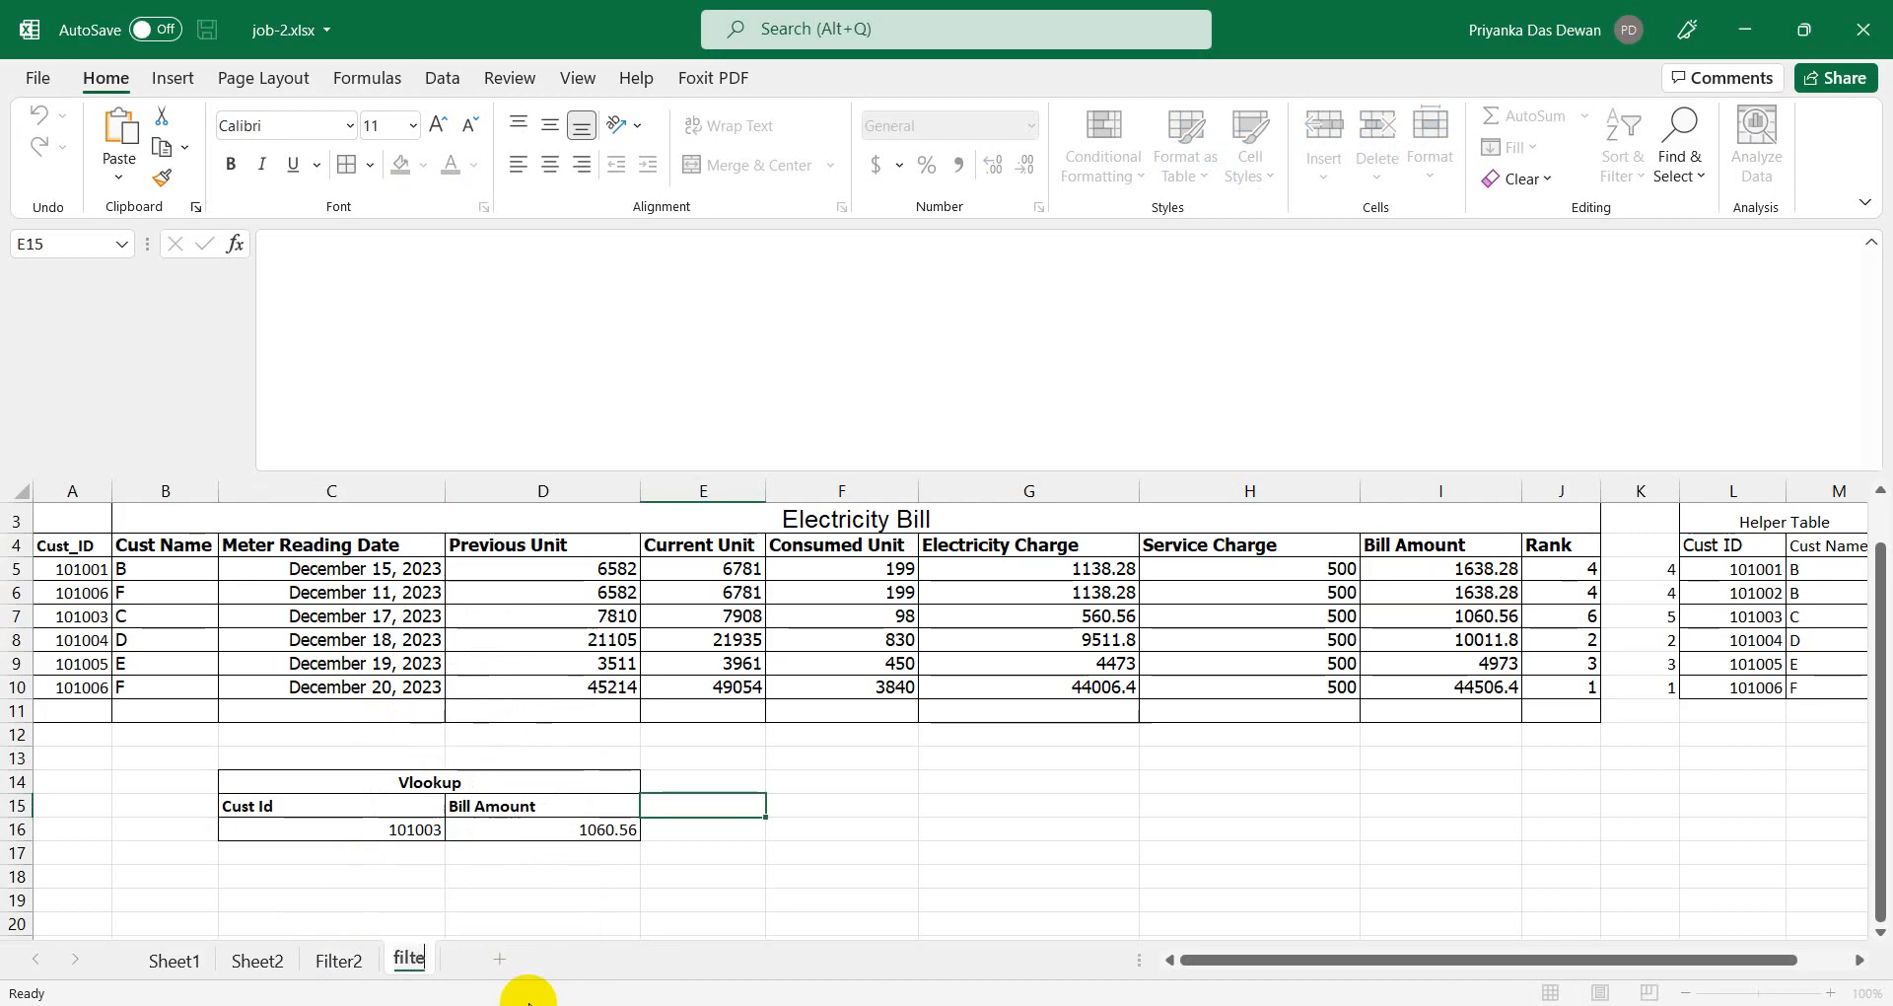
left_click(620, 917)
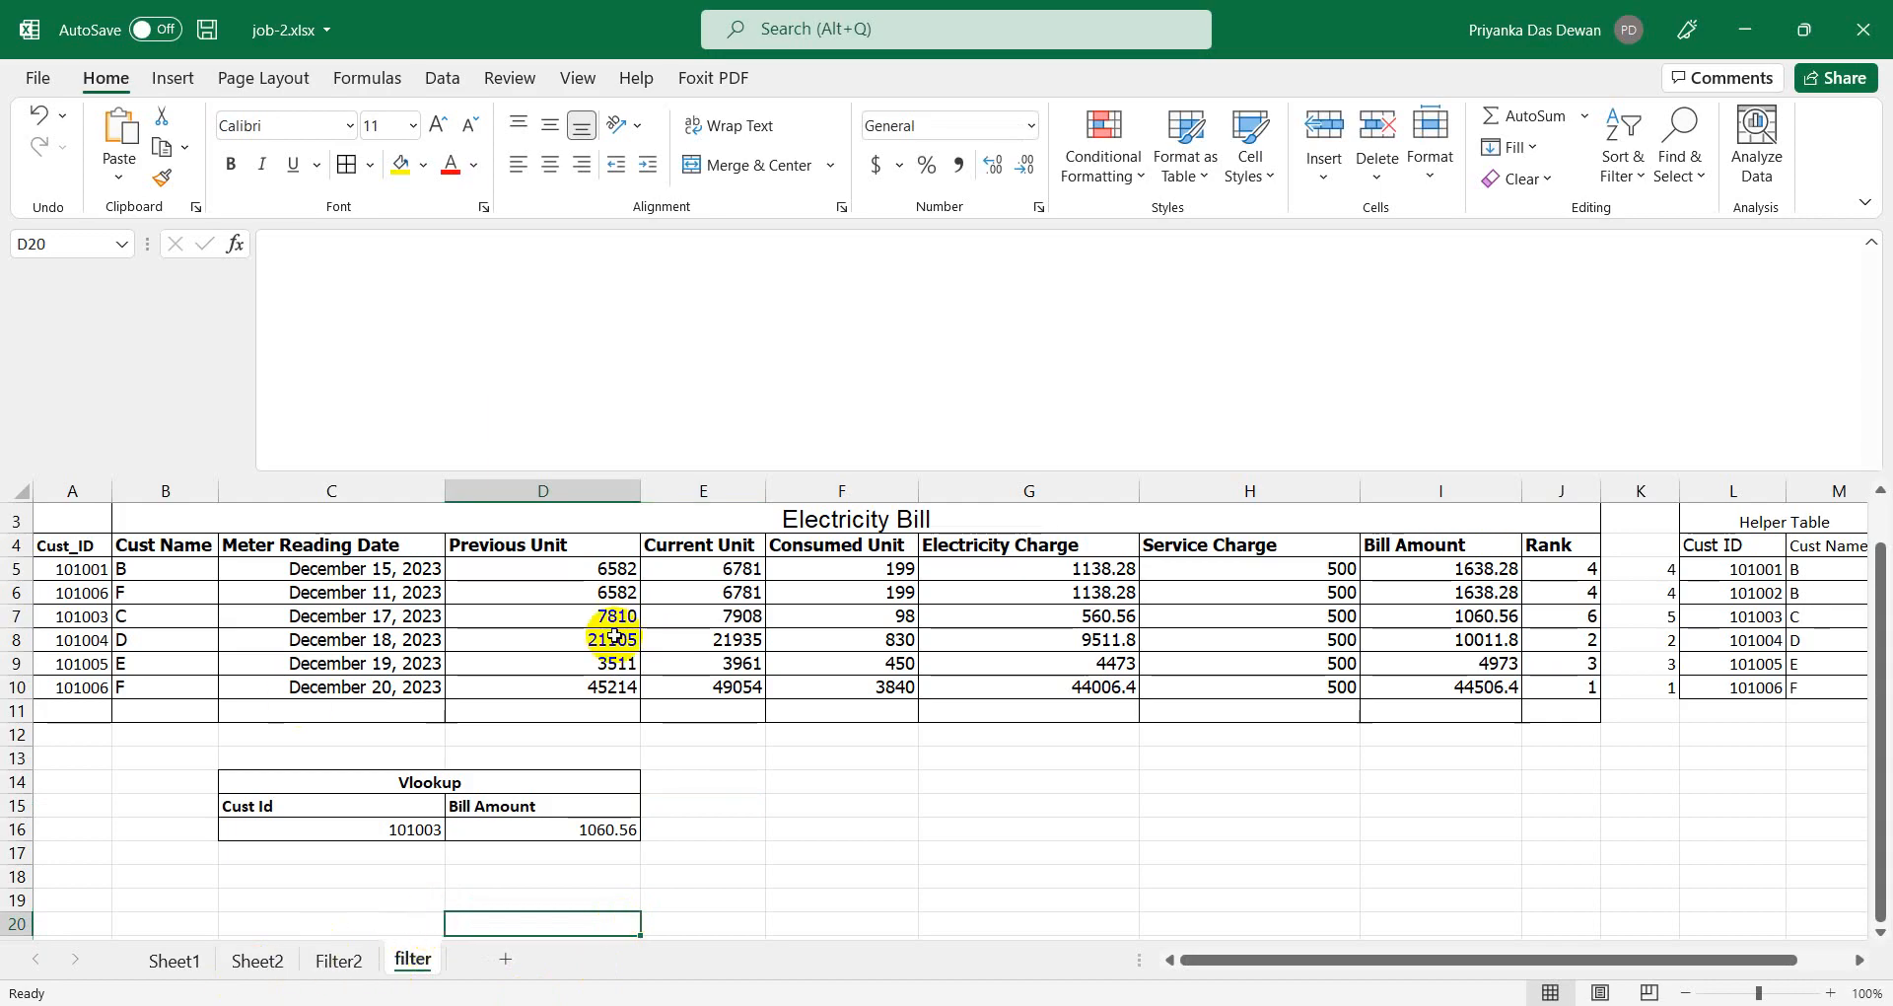
Step: Add filters to the Electricity Bill header row from Cust_ID to Rank (A4:J4) on the filter sheet
scroll(552, 848, "up", 1)
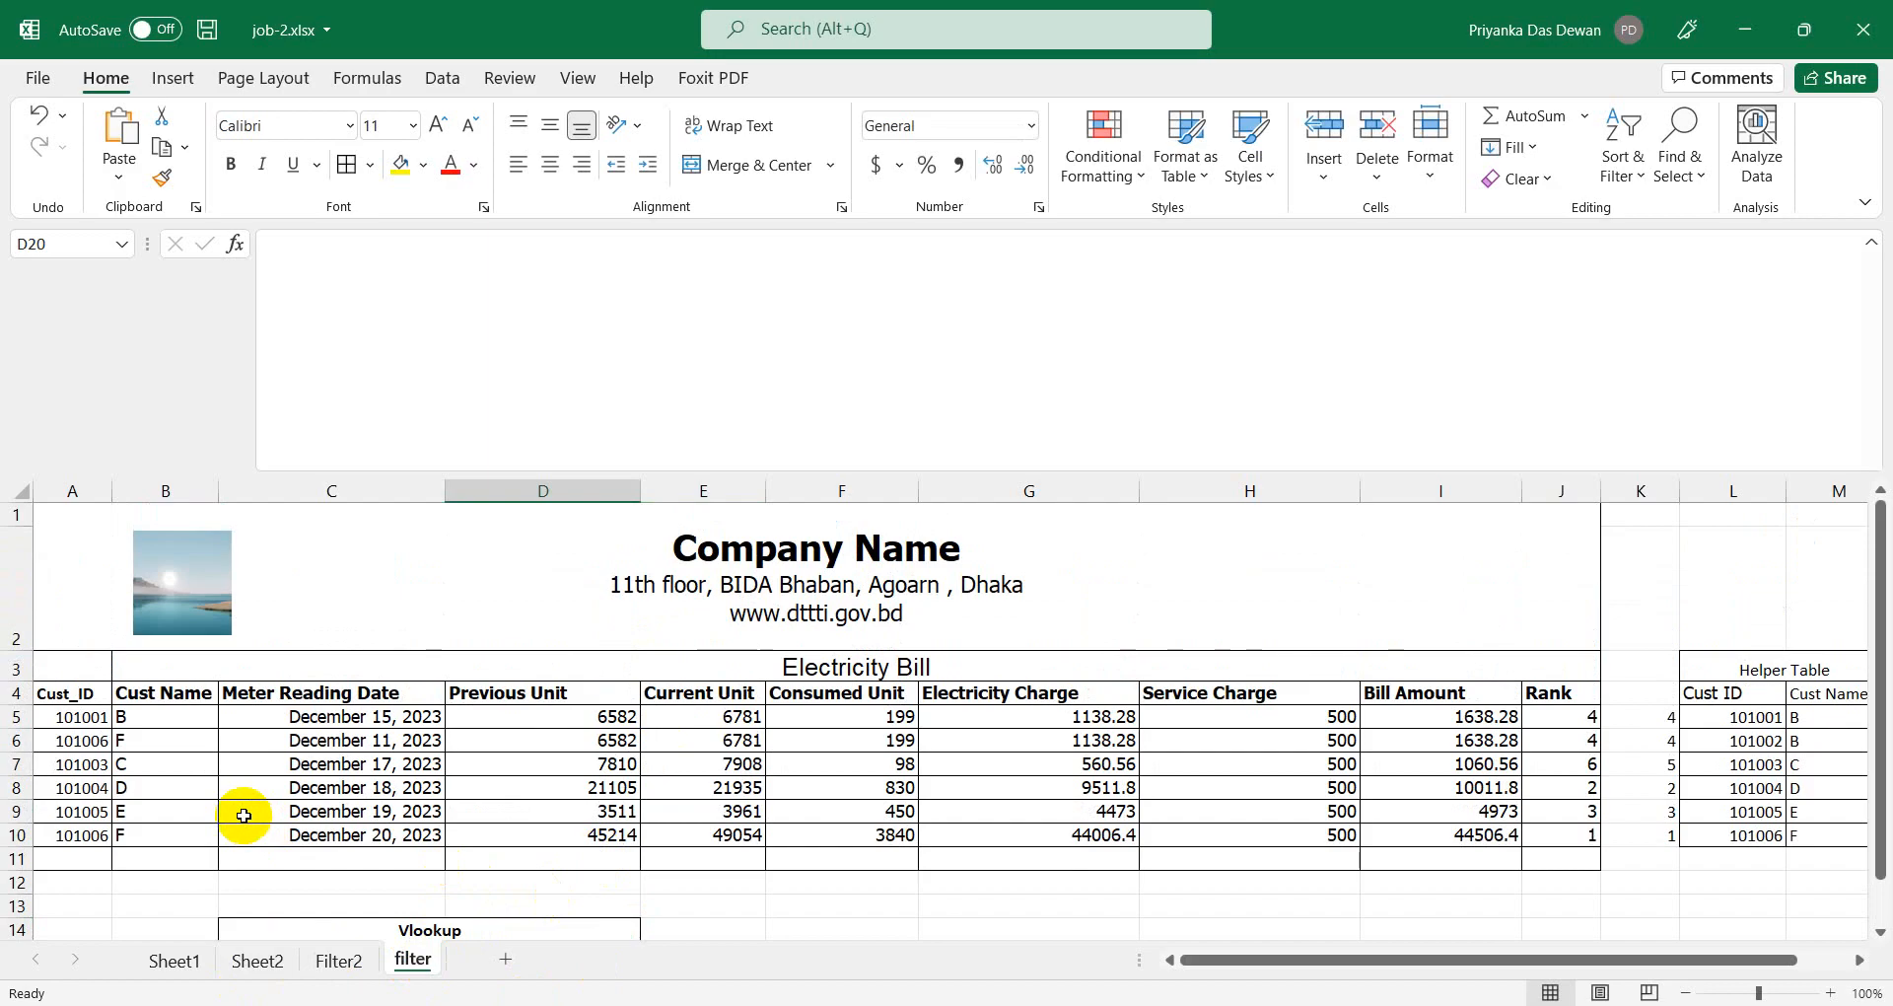
left_click(44, 692)
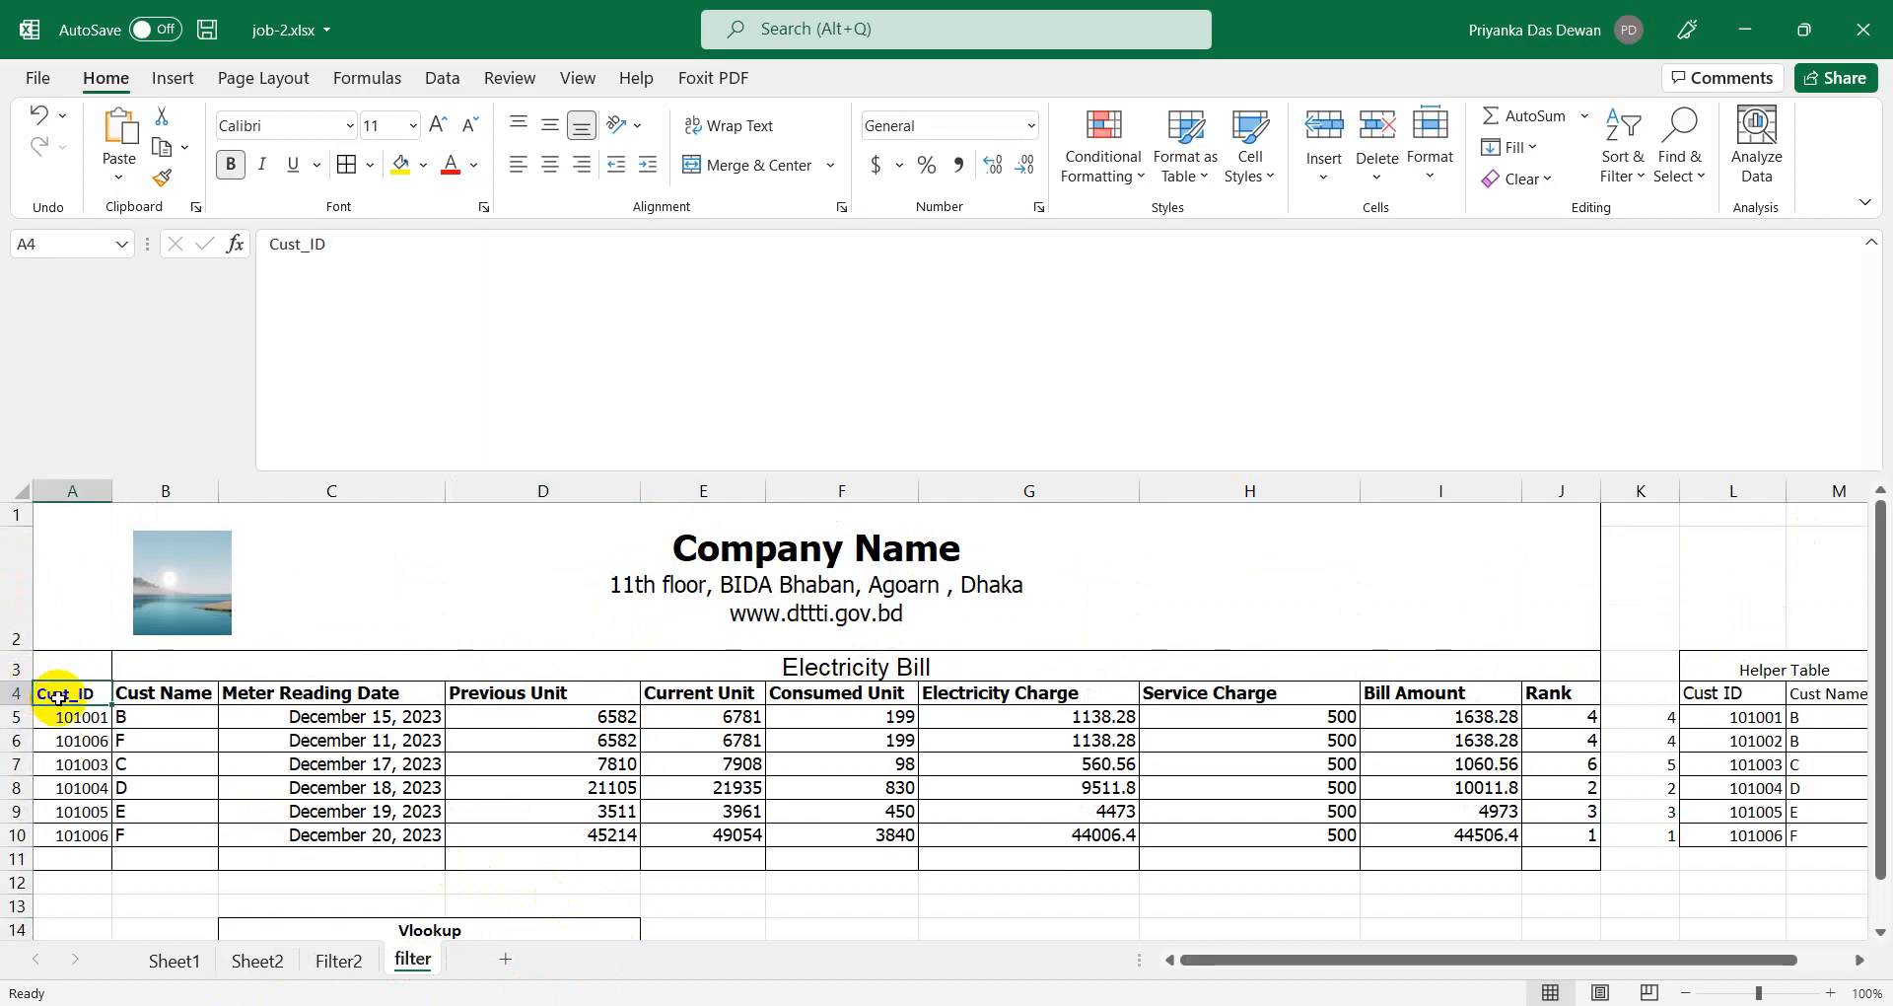
key("shift+Right")
key("shift+Right")
key("shift+Right")
key("shift+Right")
key("shift+Right")
key("shift+Right")
key("shift+Right")
key("shift+Right")
key("shift+Right")
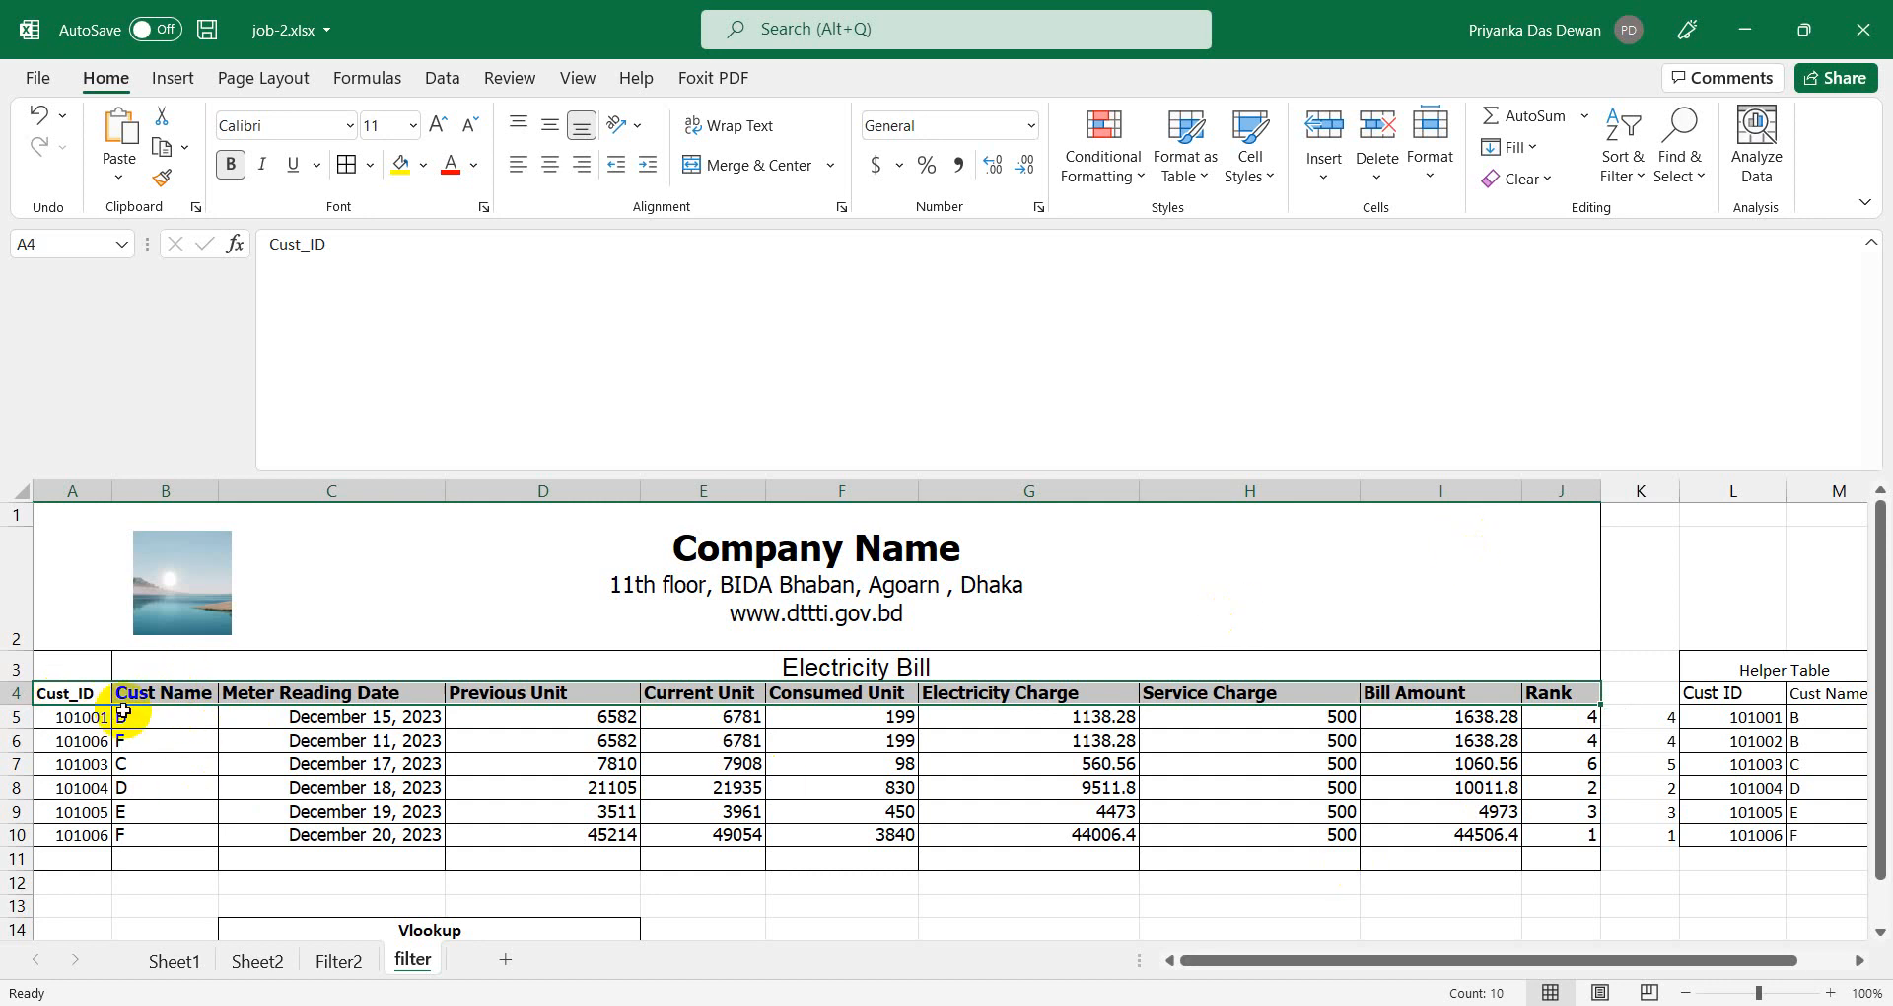
left_click(1622, 181)
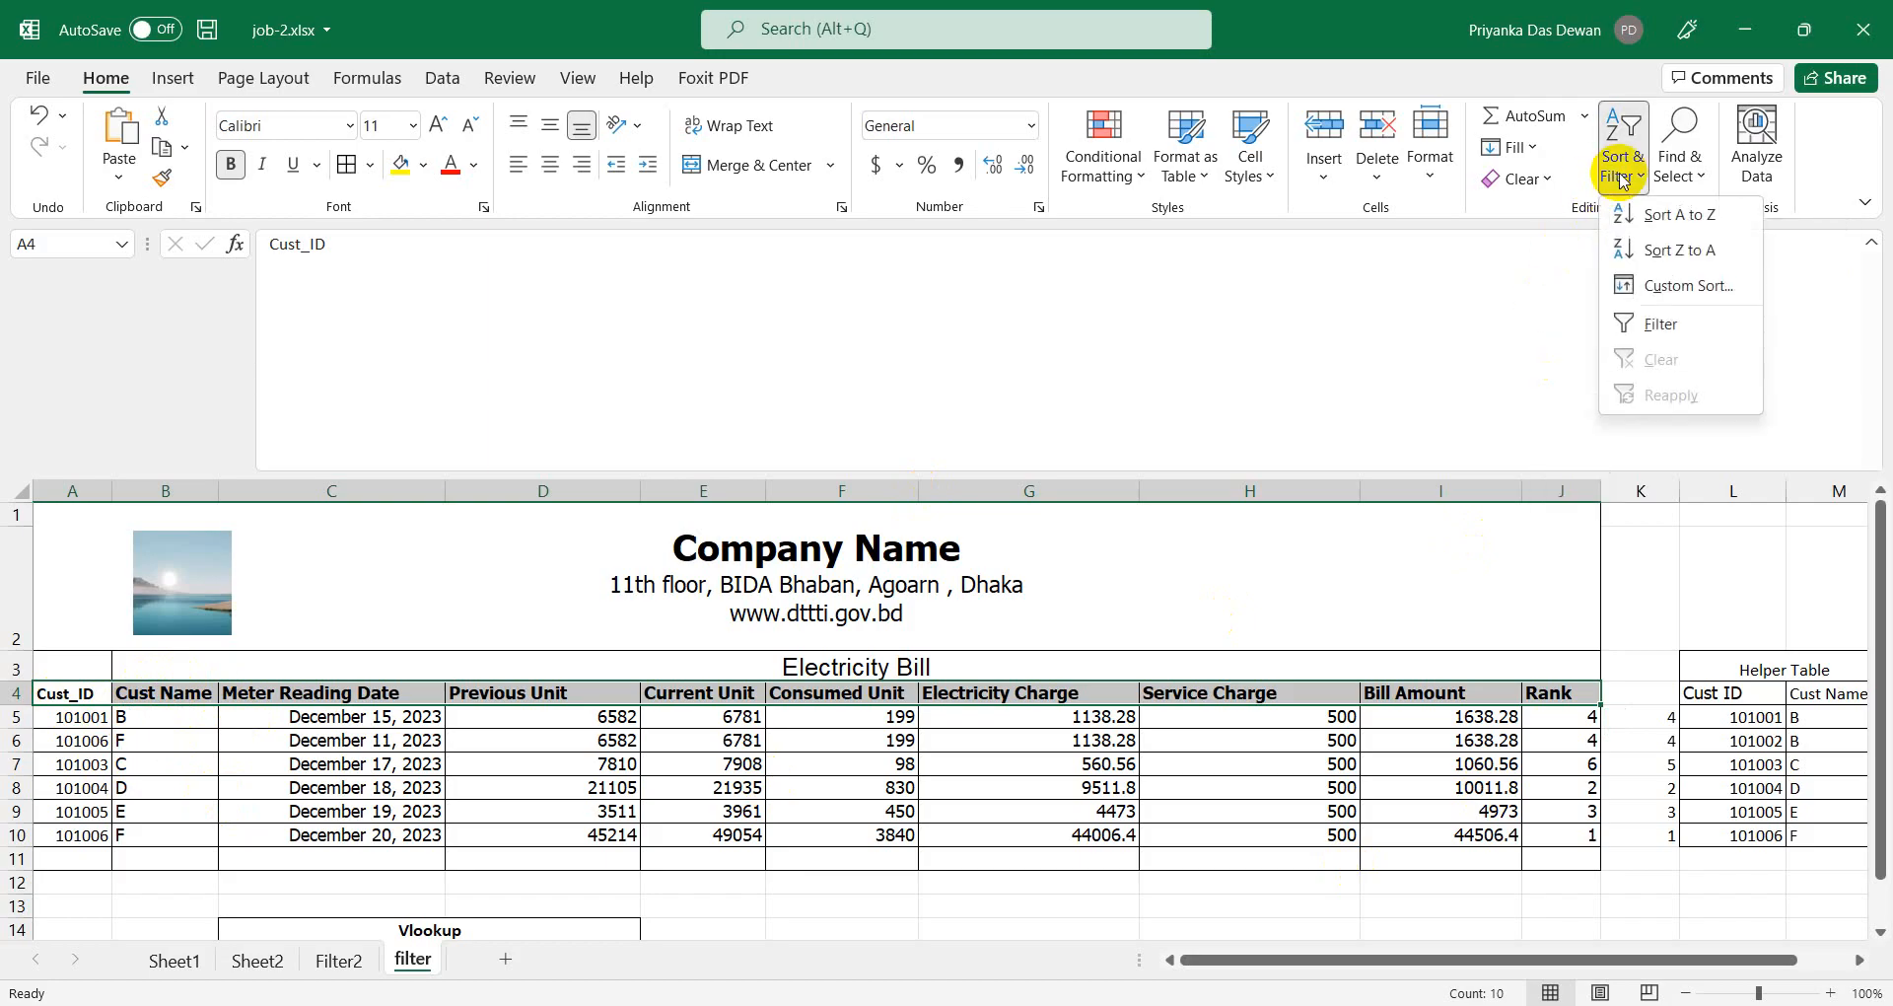
left_click(1662, 332)
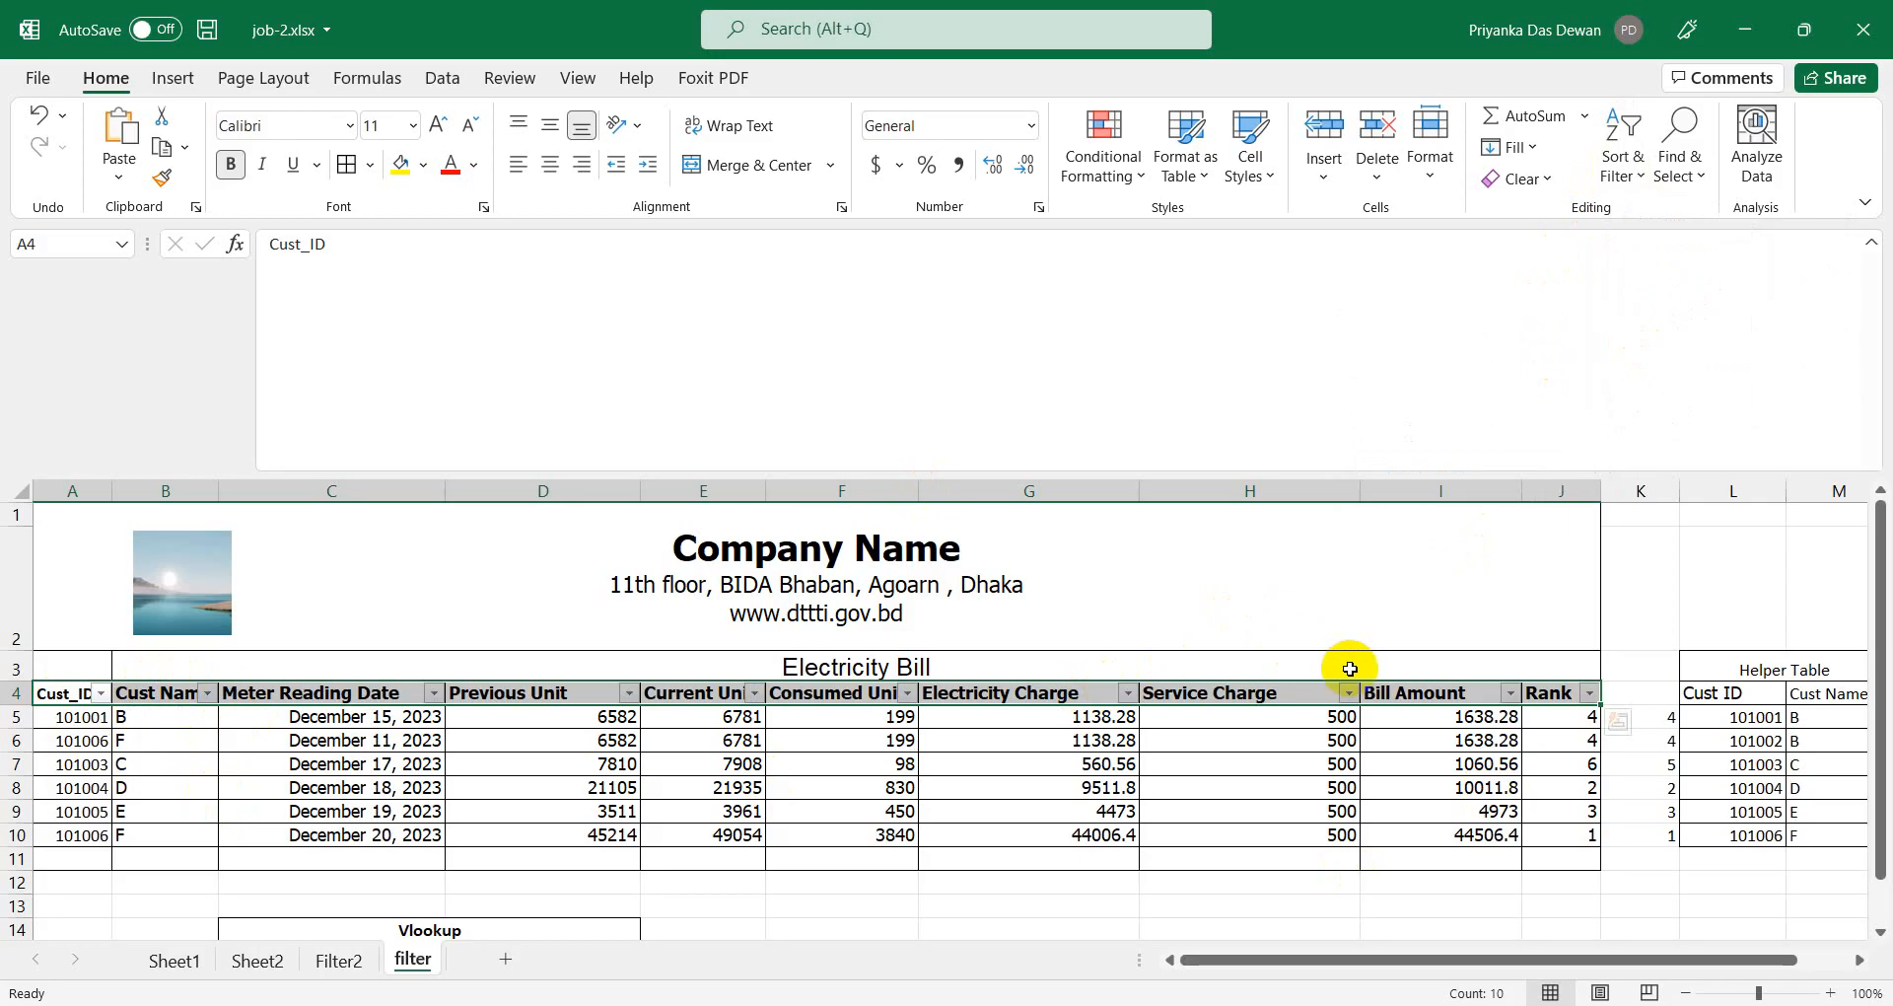
Step: Filter the Electricity Bill table by Cust Name to show only customers B and D
left_click(210, 696)
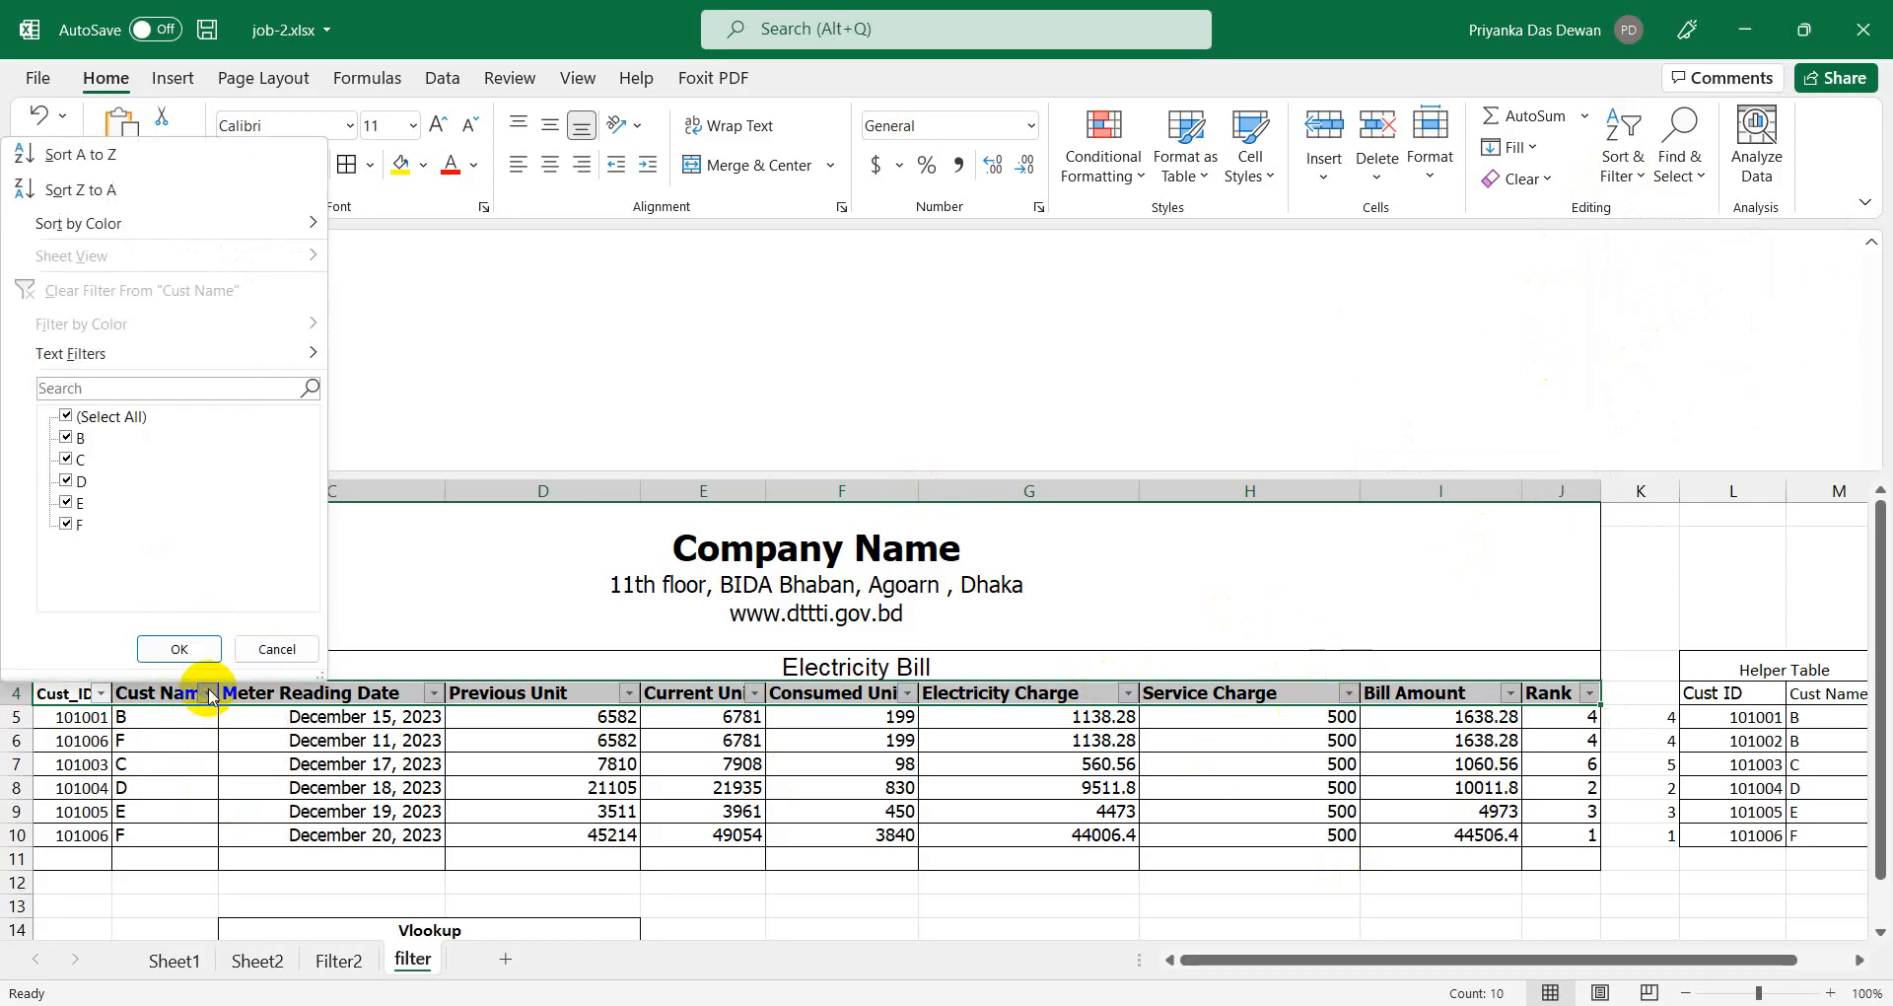
left_click(69, 500)
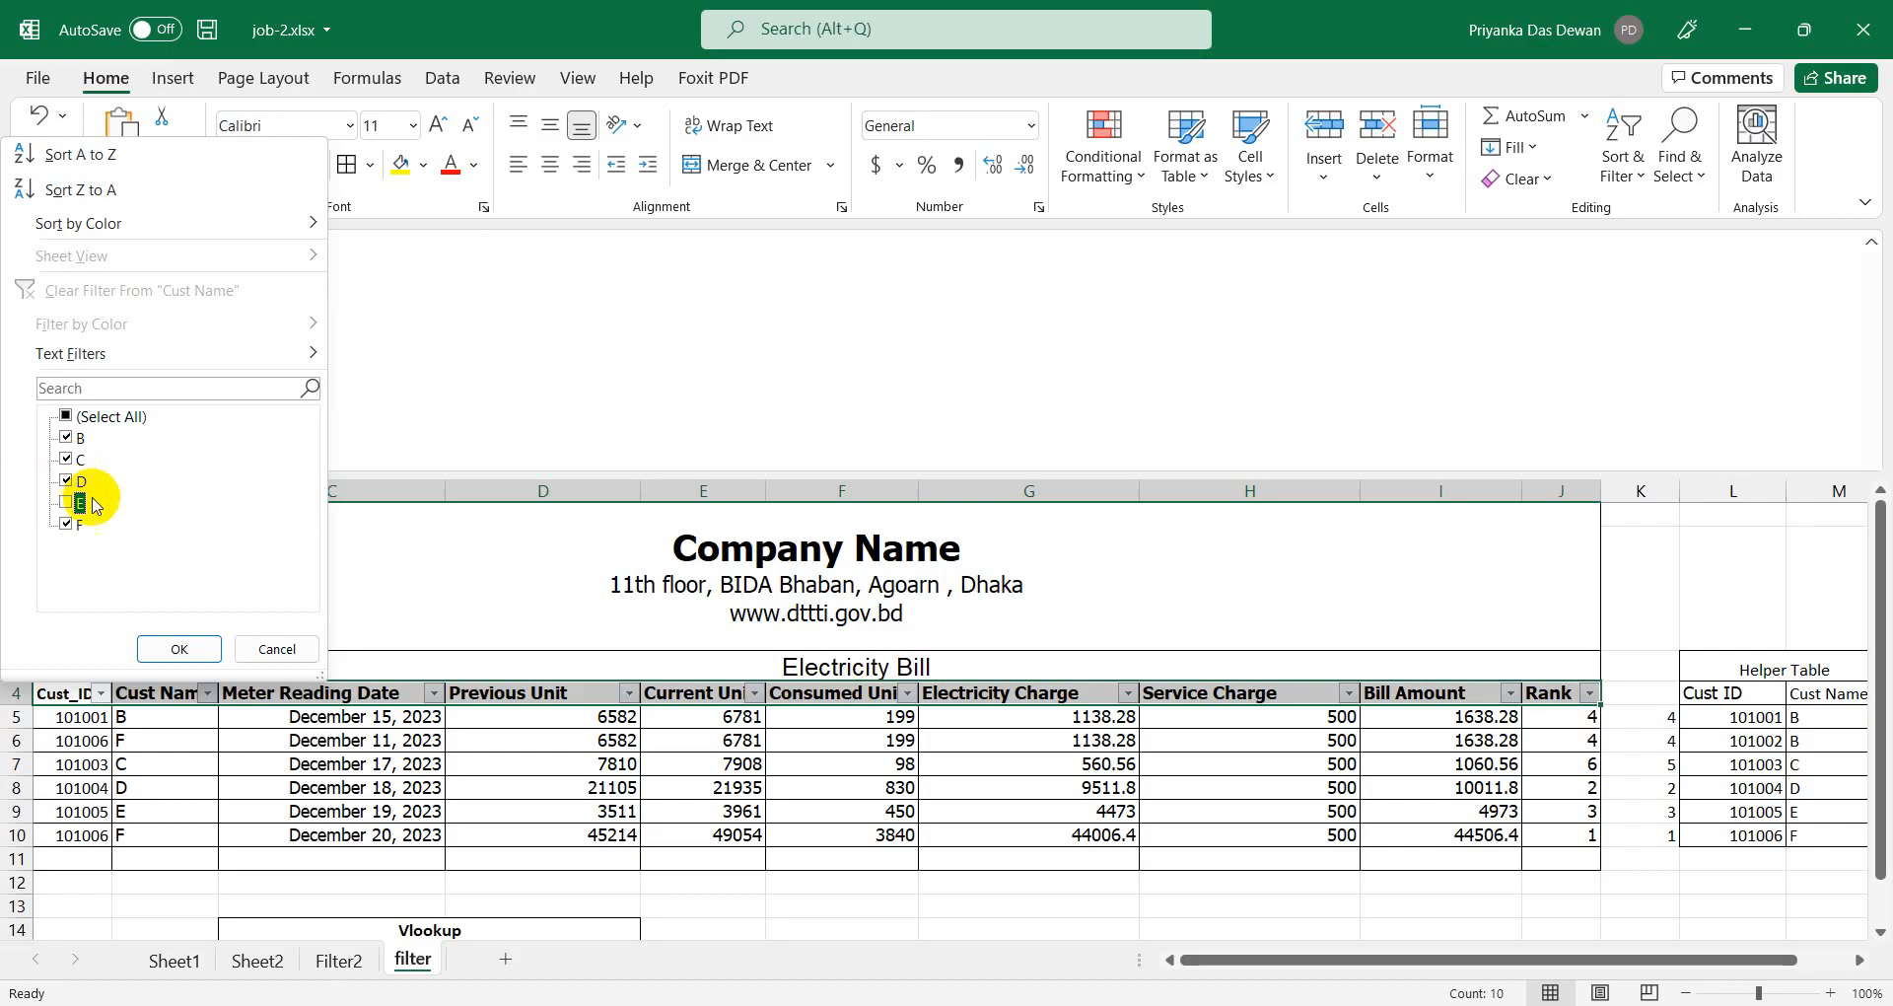
left_click(67, 523)
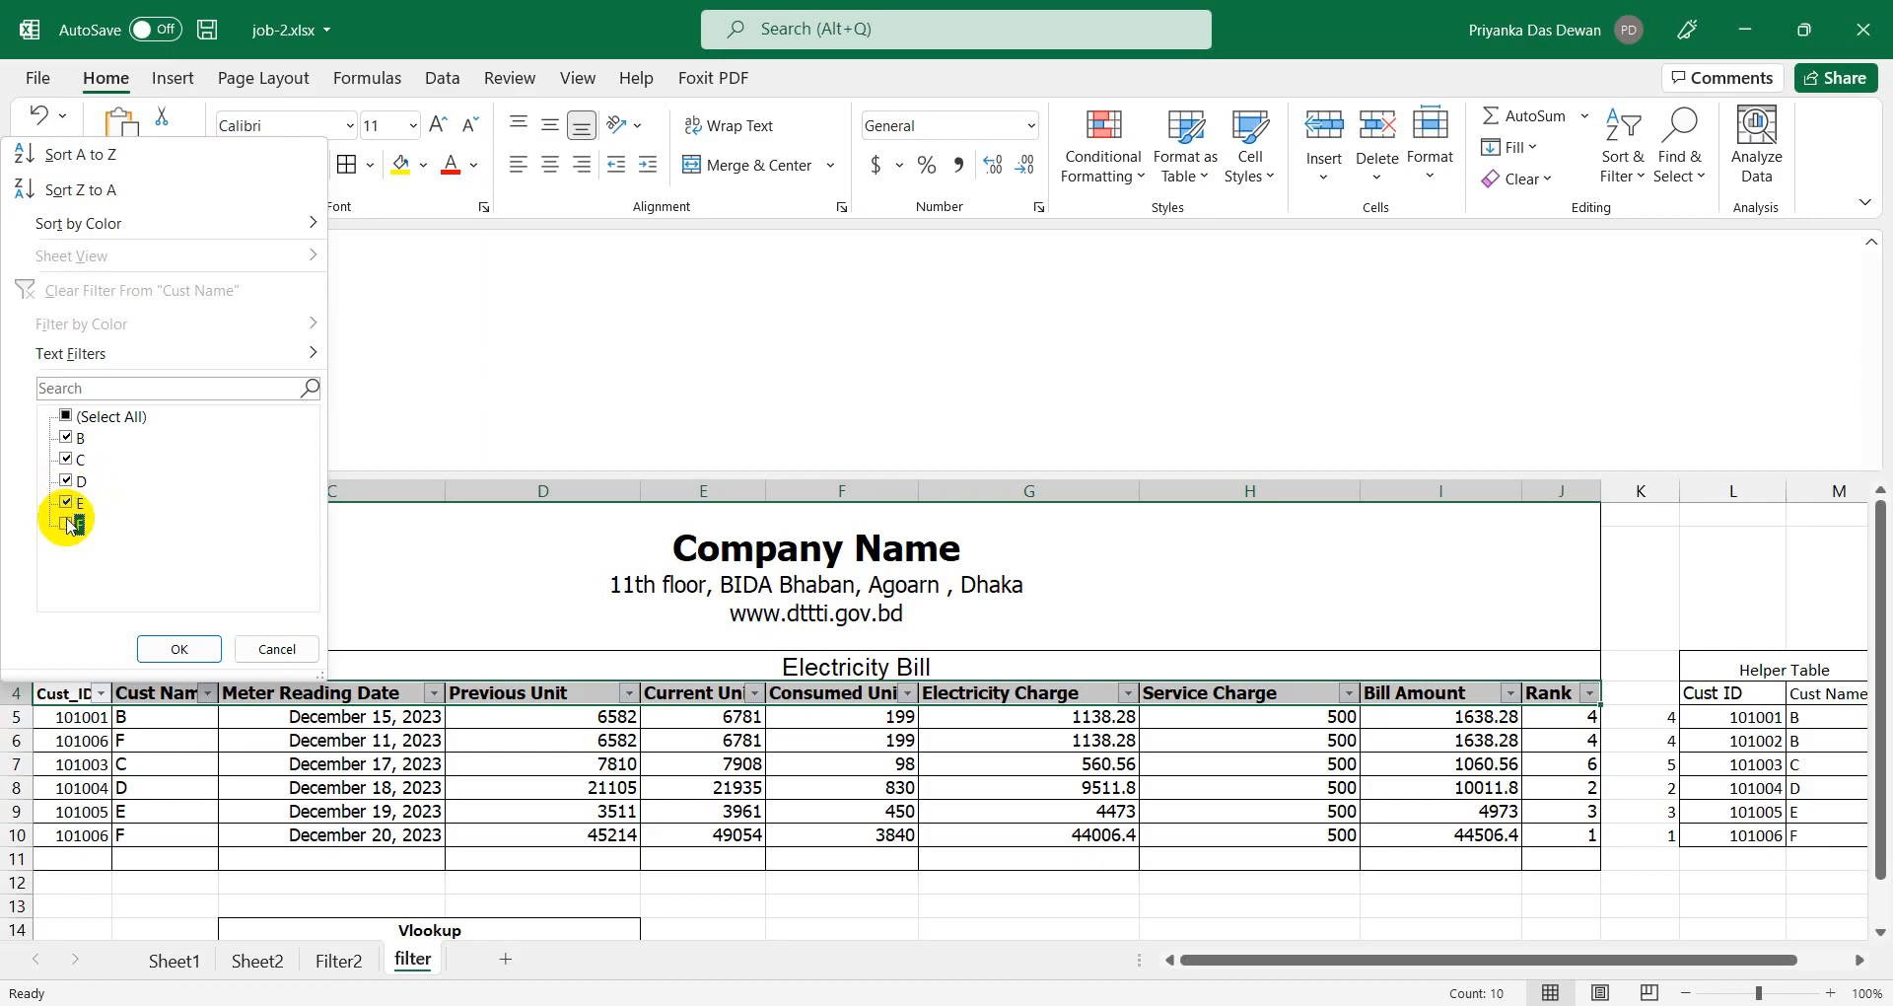
left_click(67, 460)
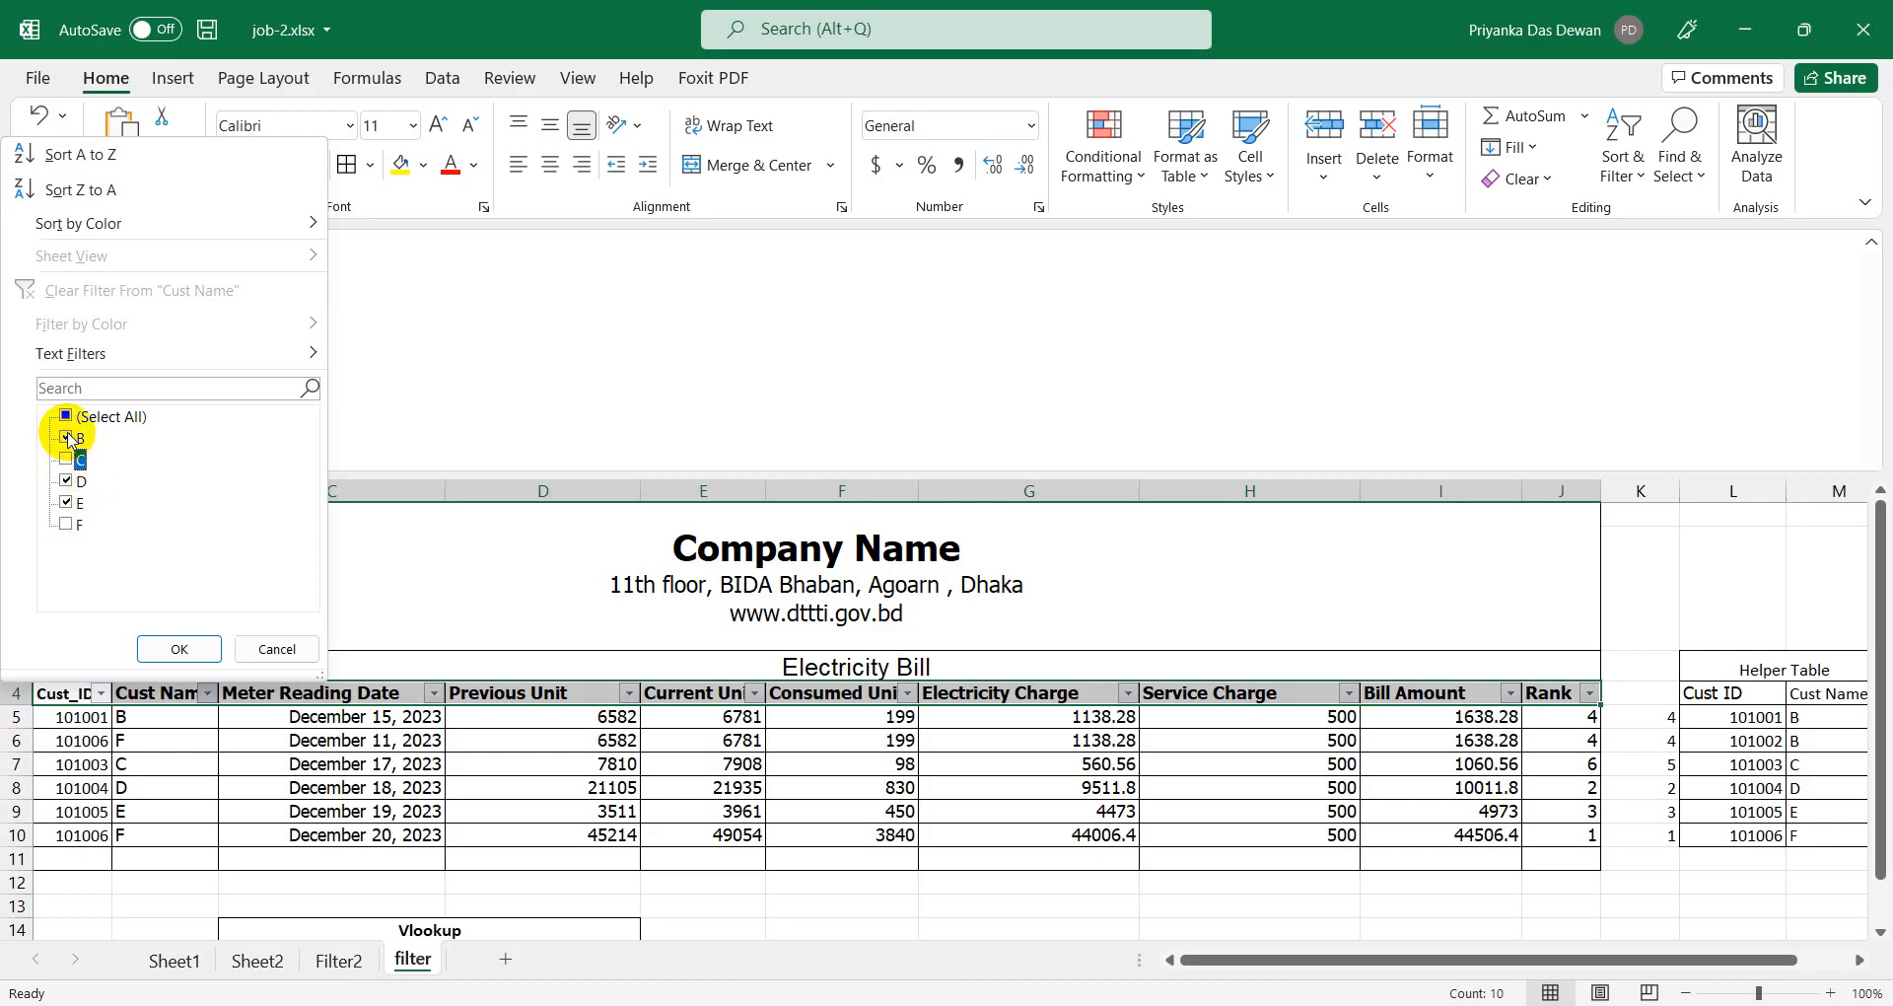
left_click(67, 502)
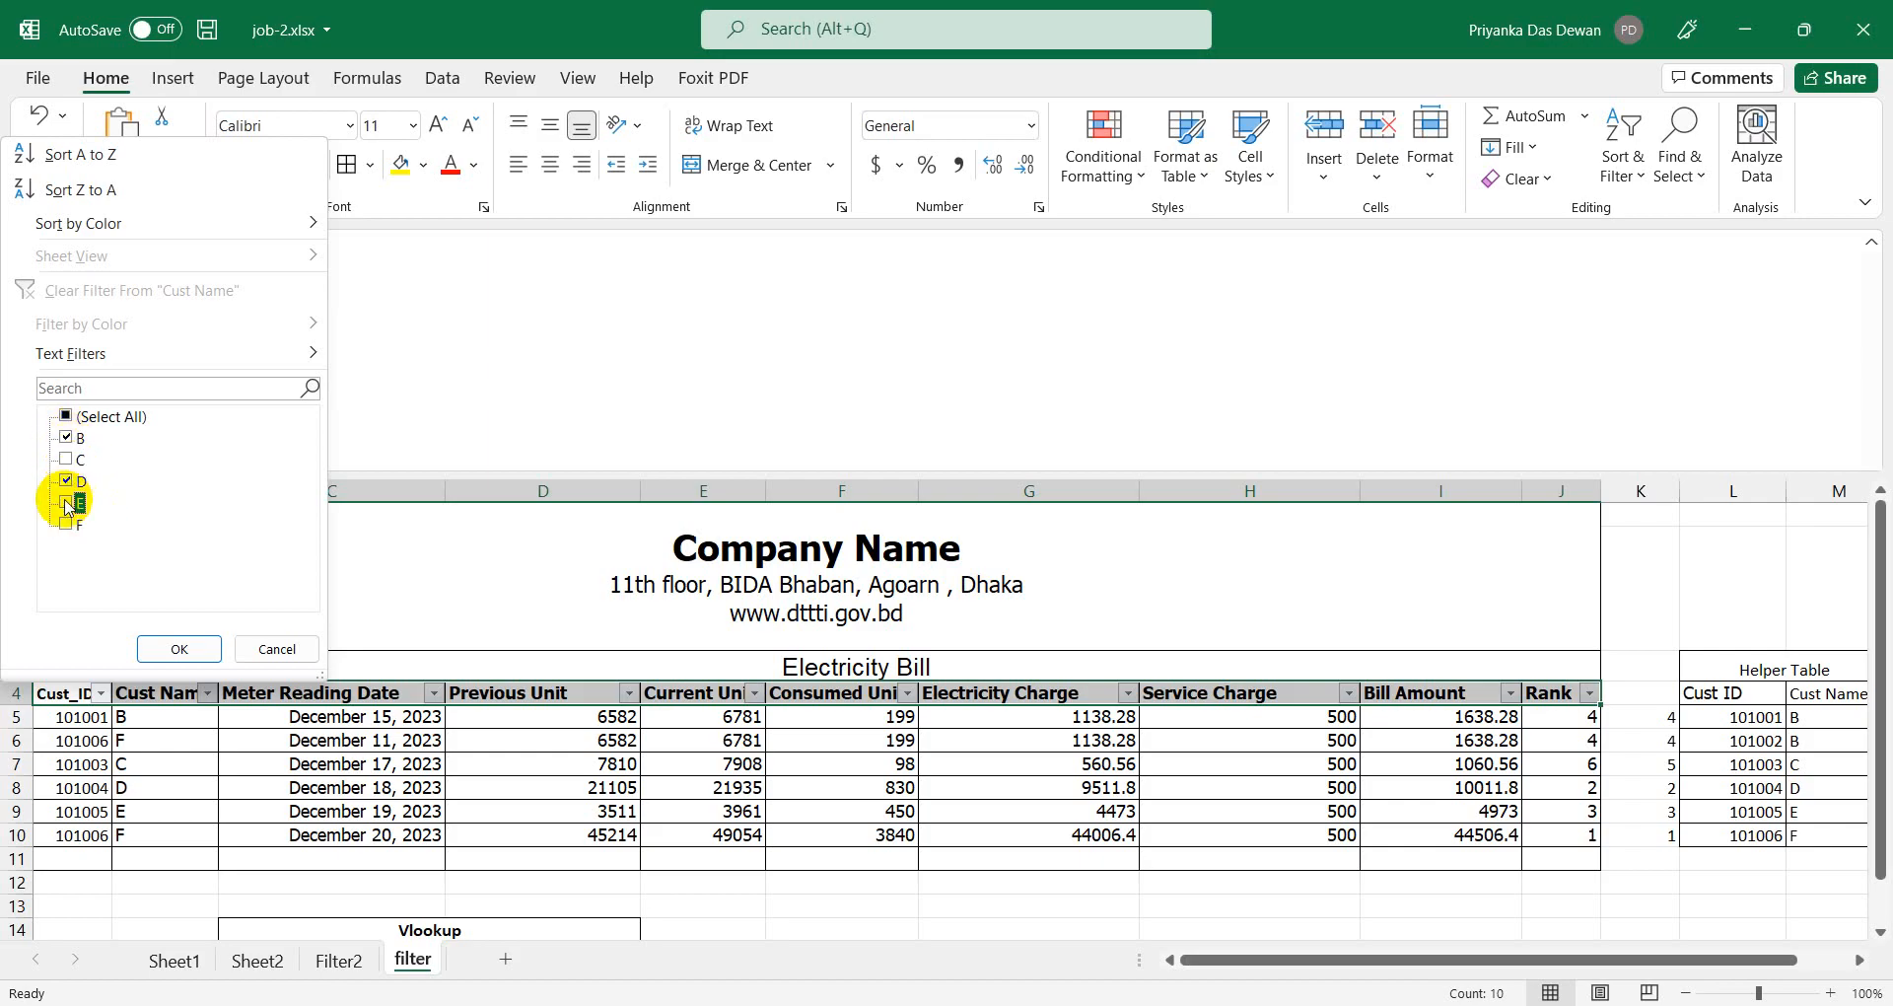
left_click(179, 648)
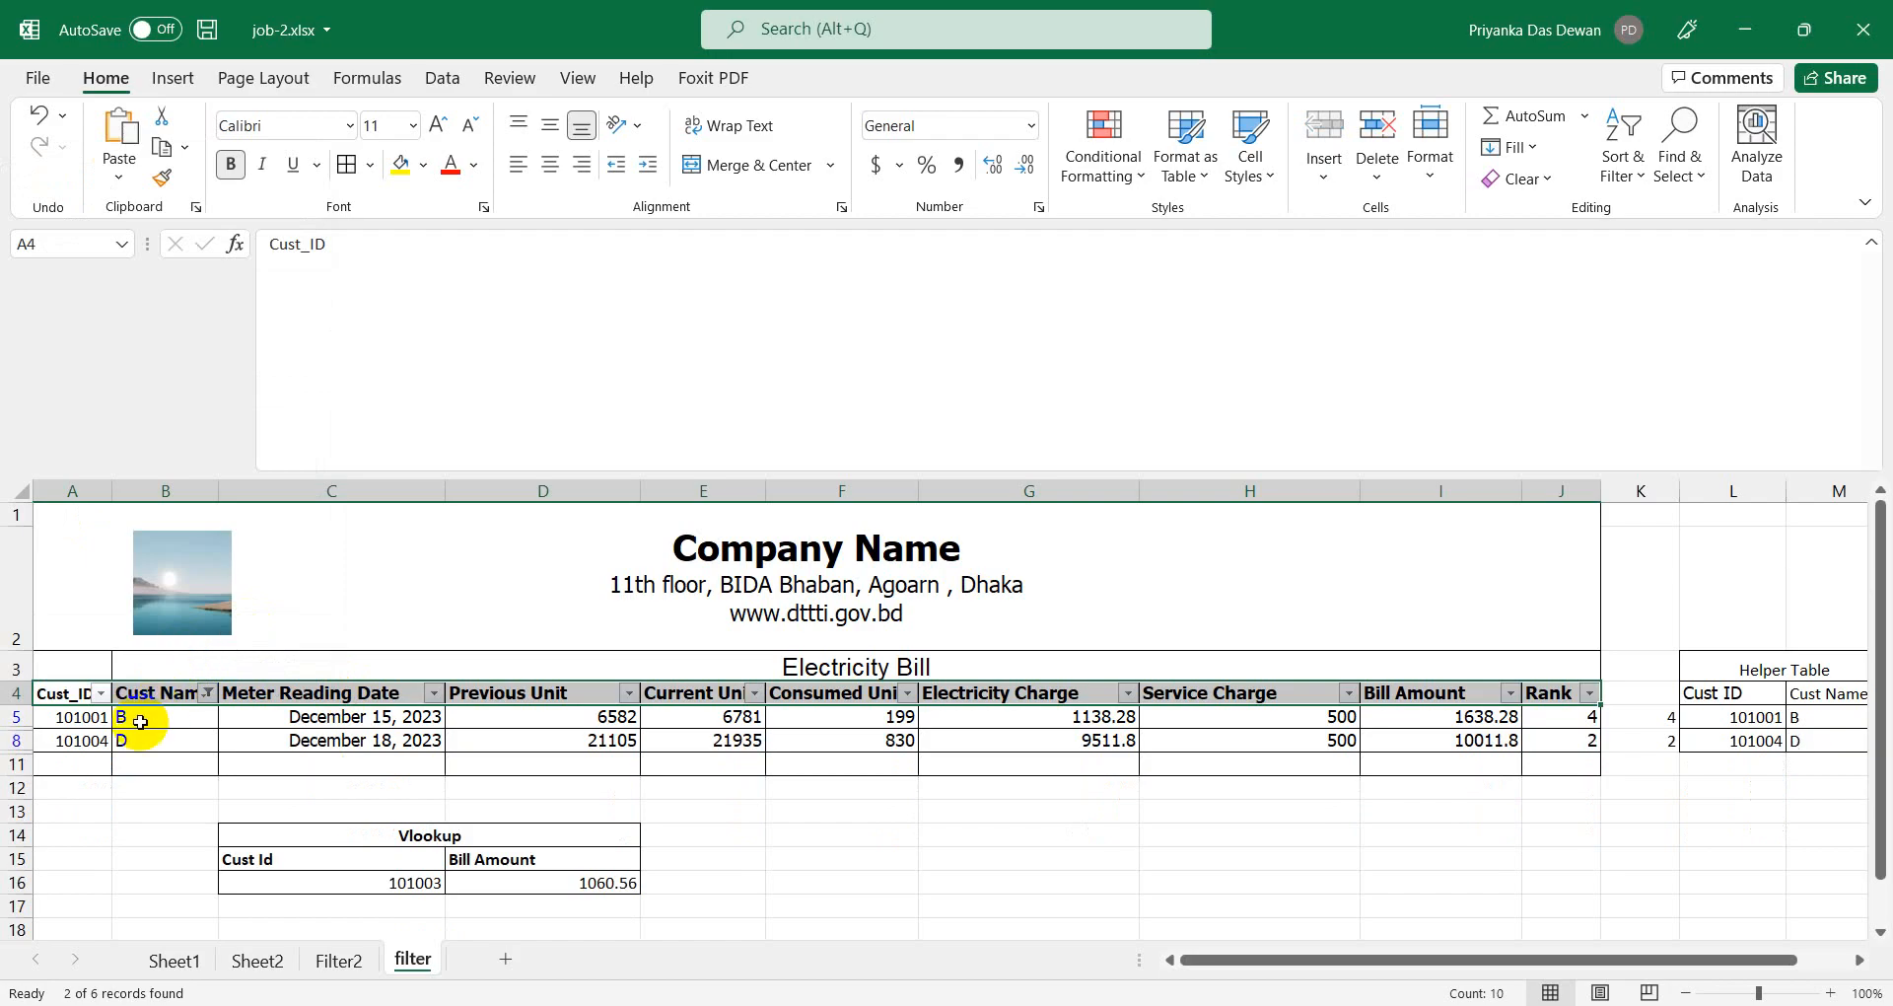
Step: Narrow the Cust Name filter to customer D only
left_click(207, 693)
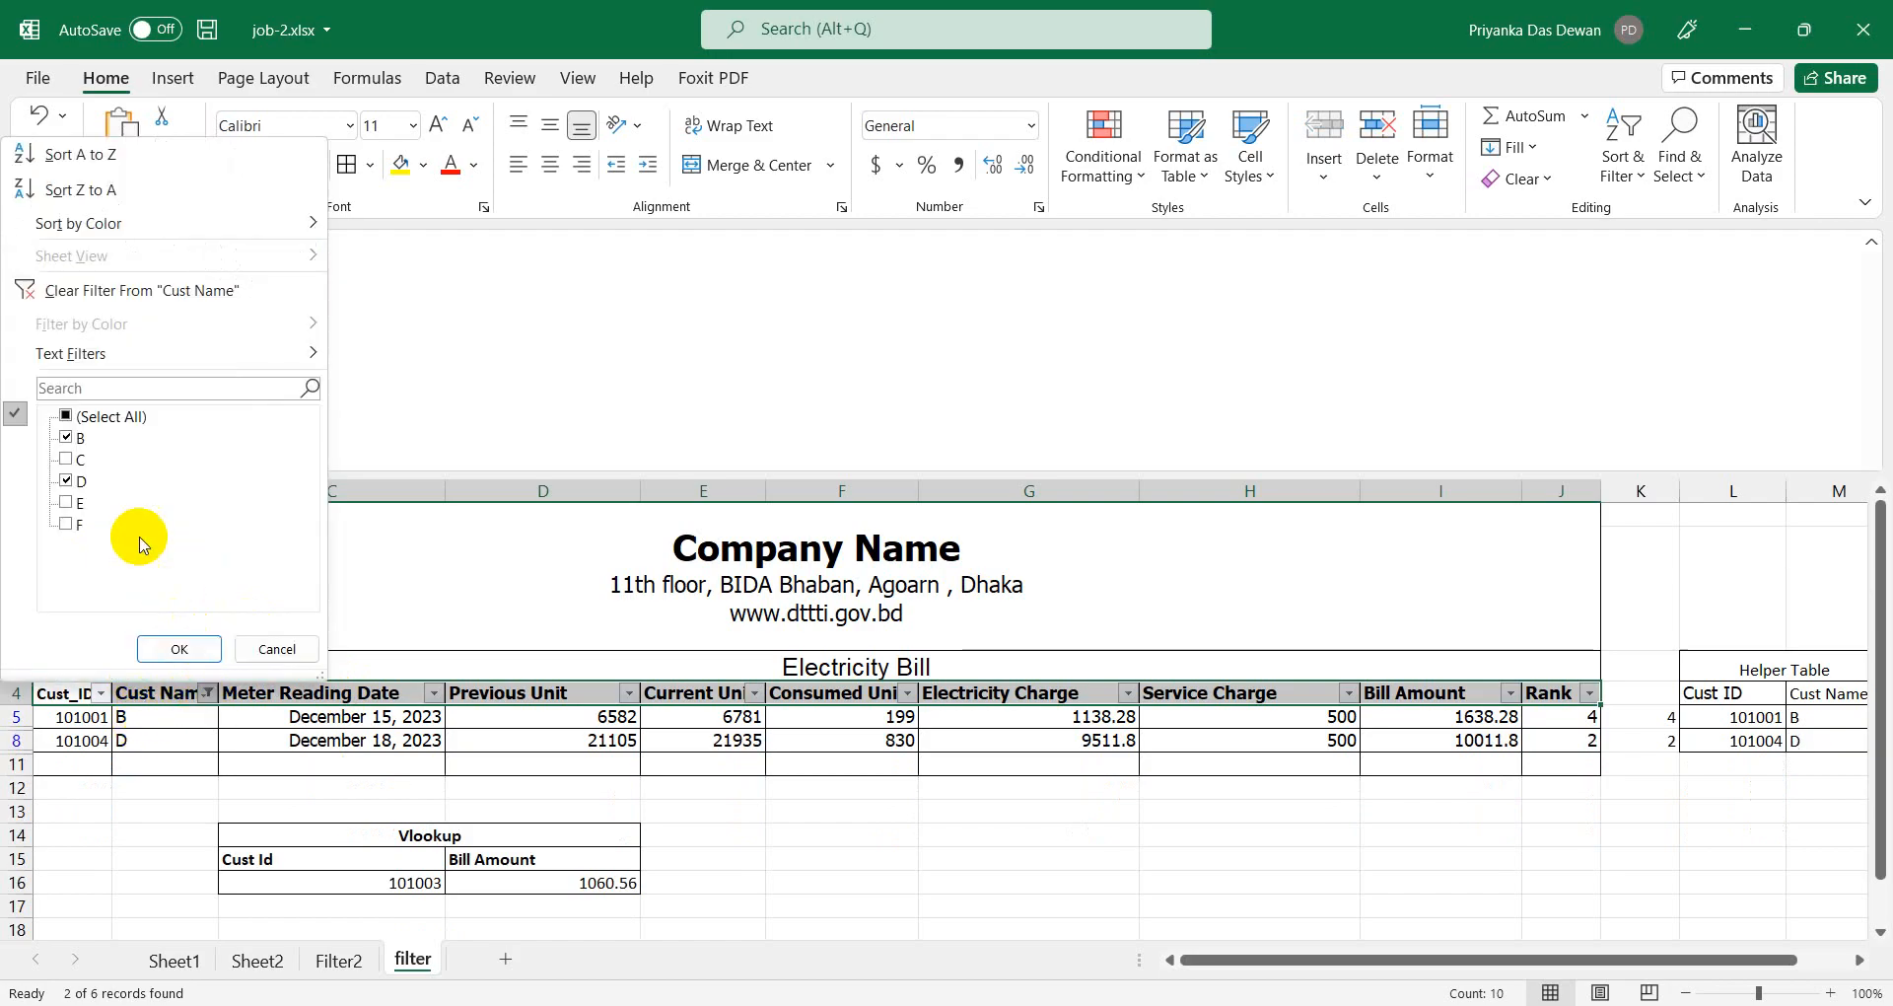
left_click(66, 437)
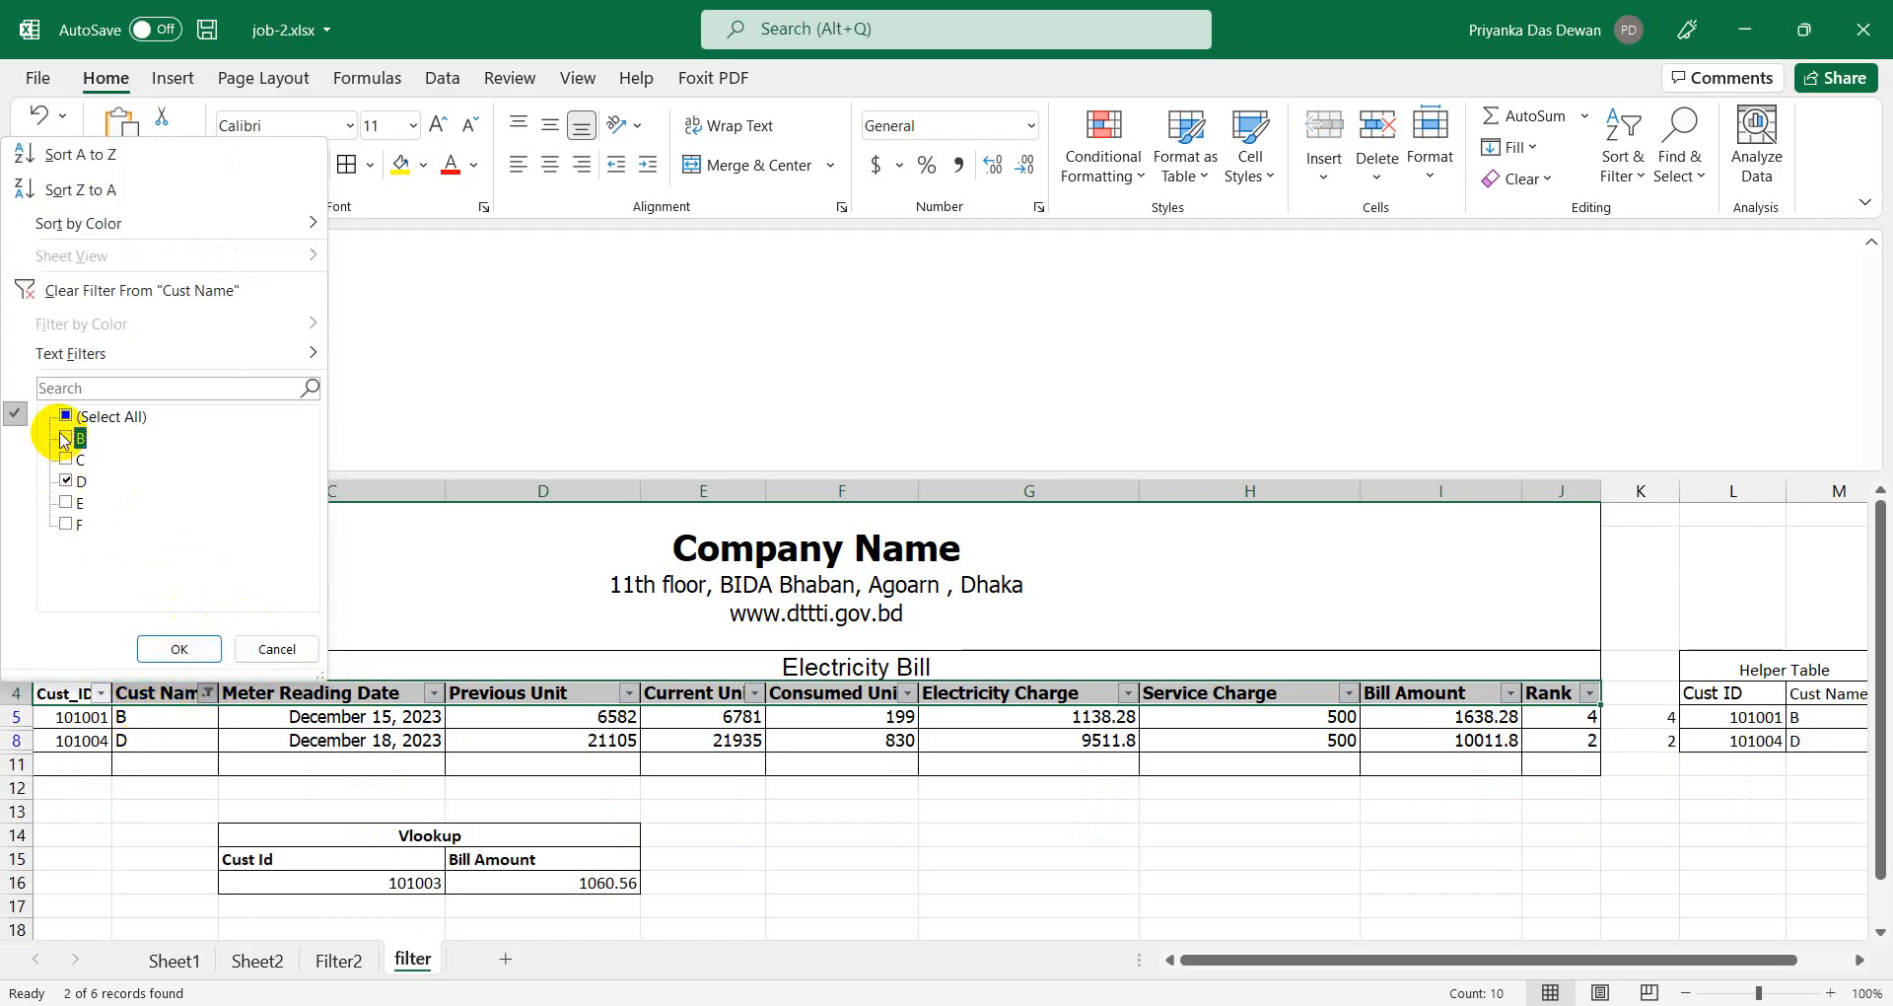
left_click(180, 649)
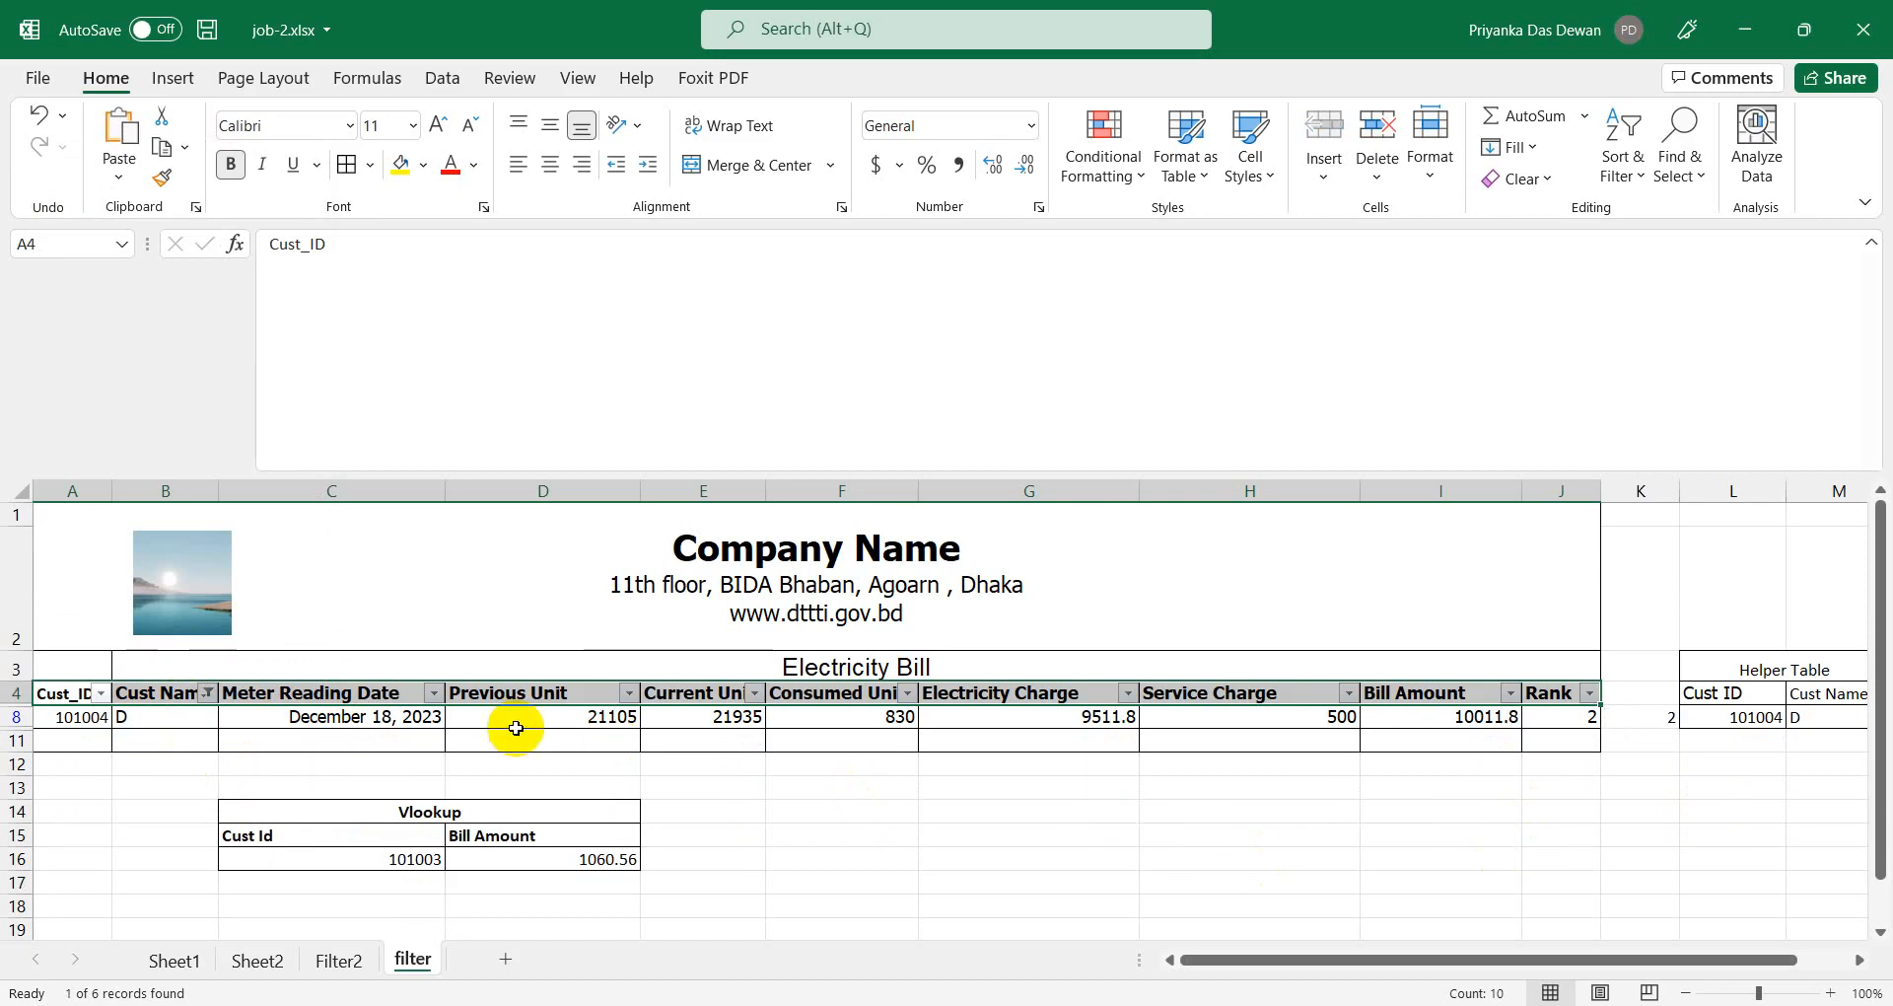
Step: Include customers B, C, E and F in the Cust Name filter again so every name is selected
left_click(208, 693)
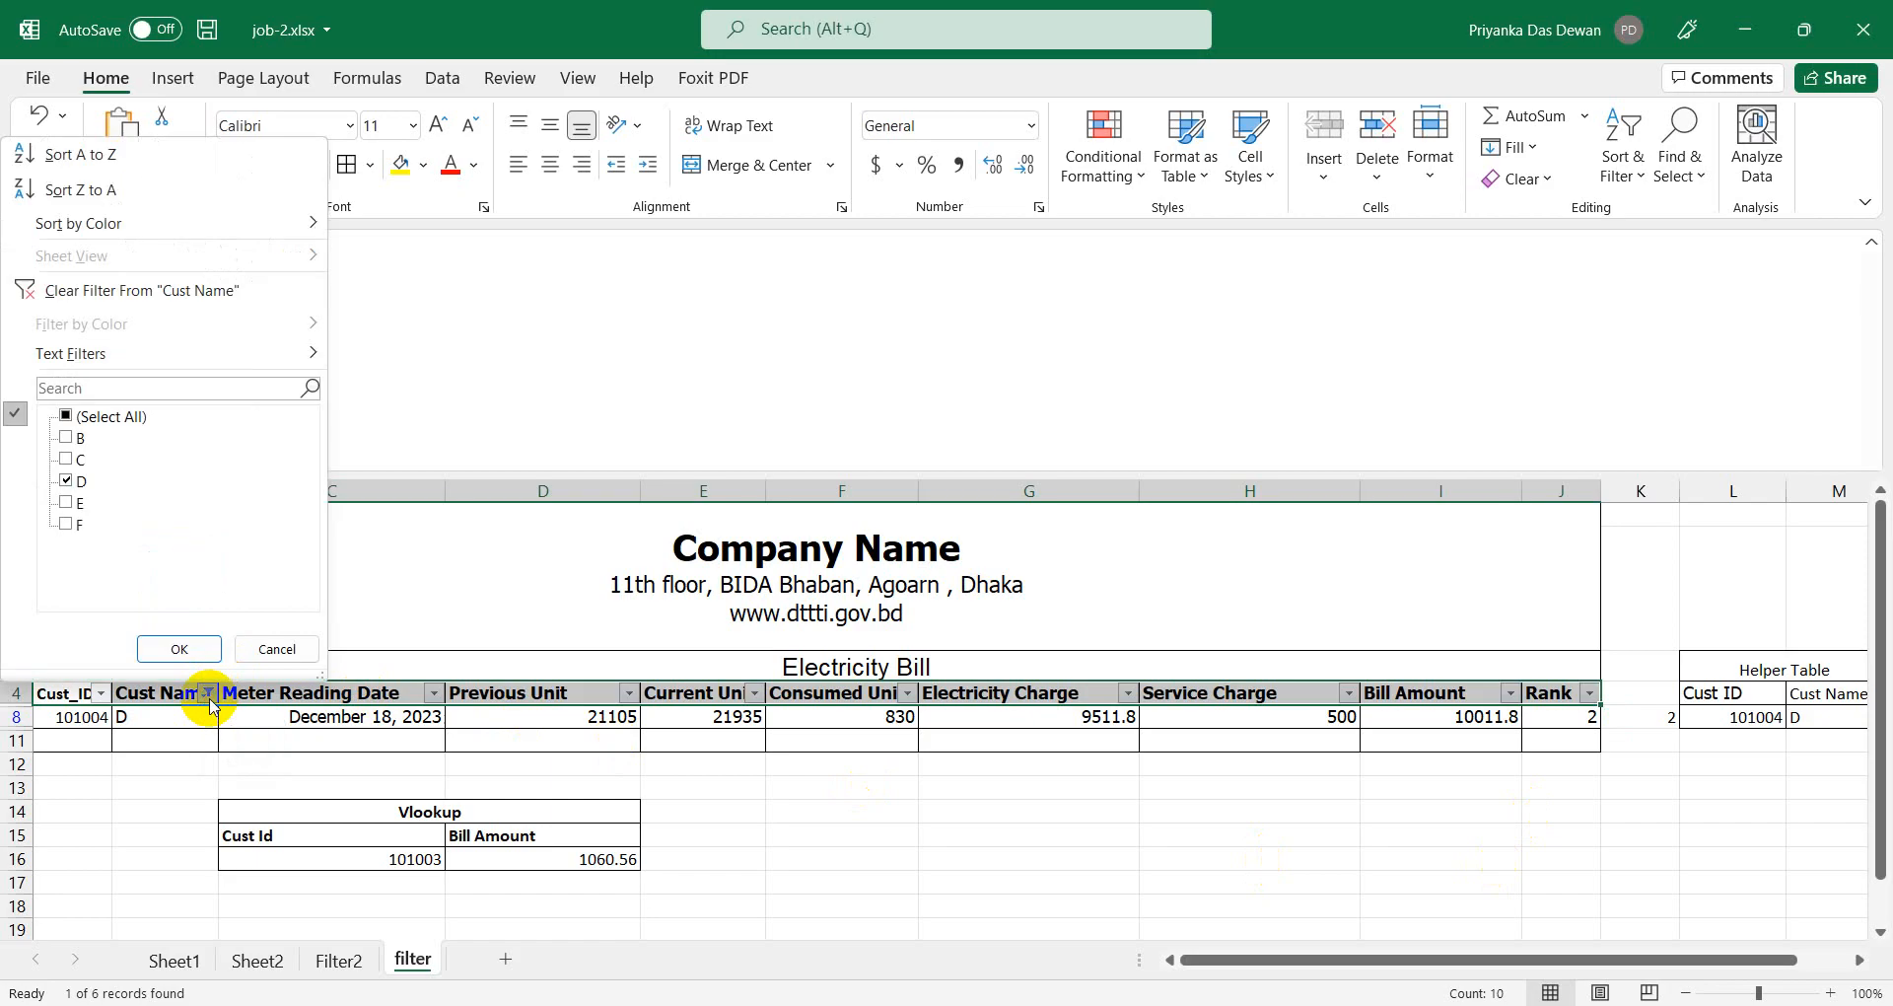
left_click(74, 441)
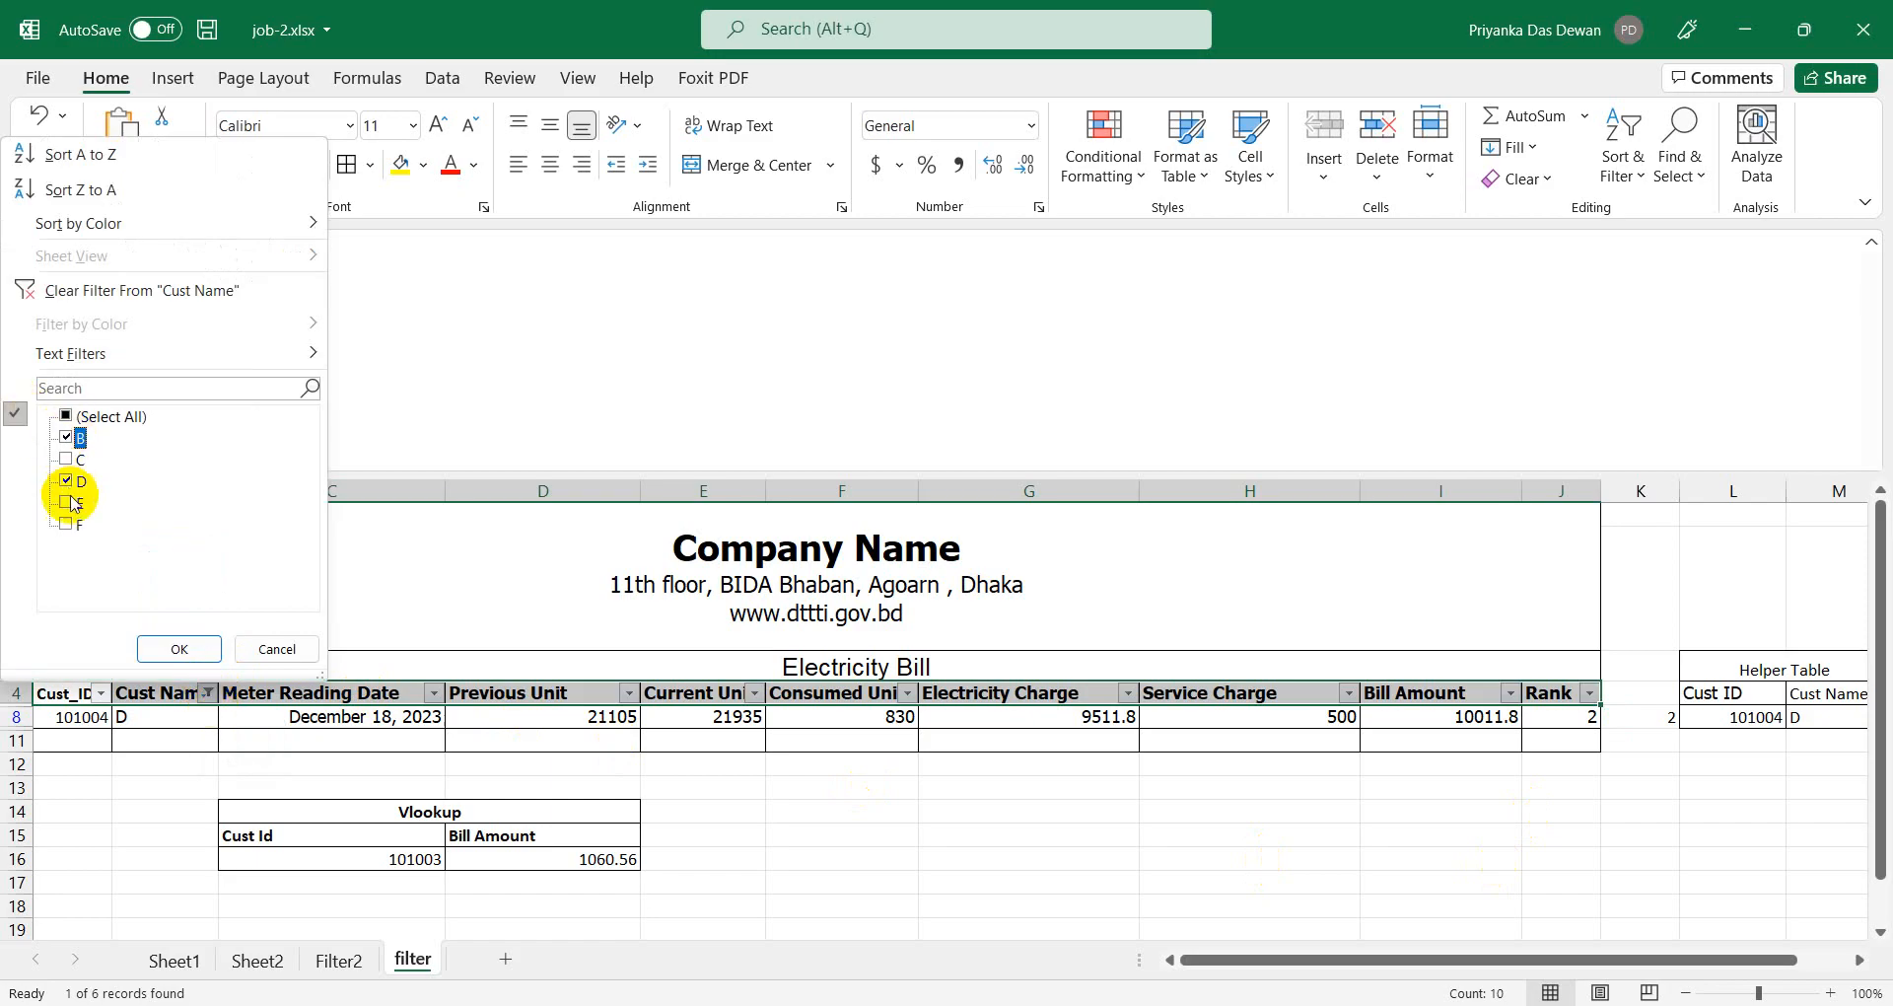
left_click(69, 505)
left_click(71, 527)
left_click(66, 458)
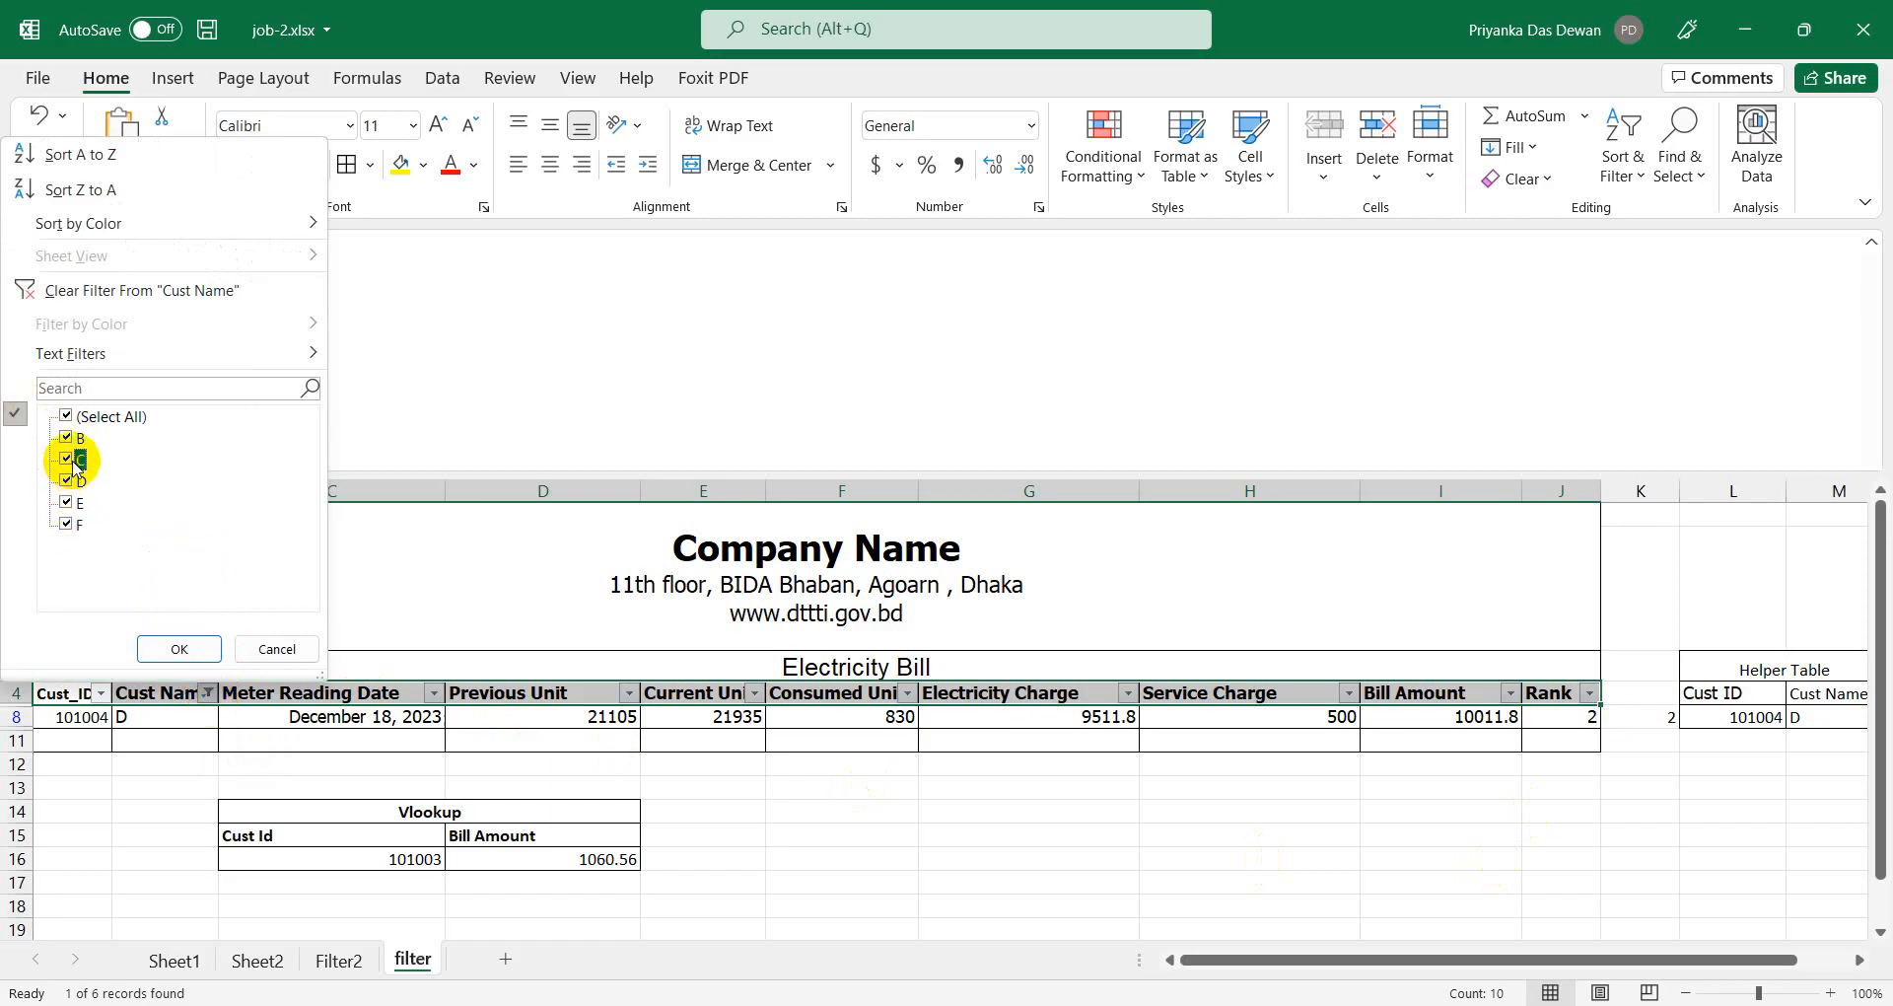
left_click(166, 648)
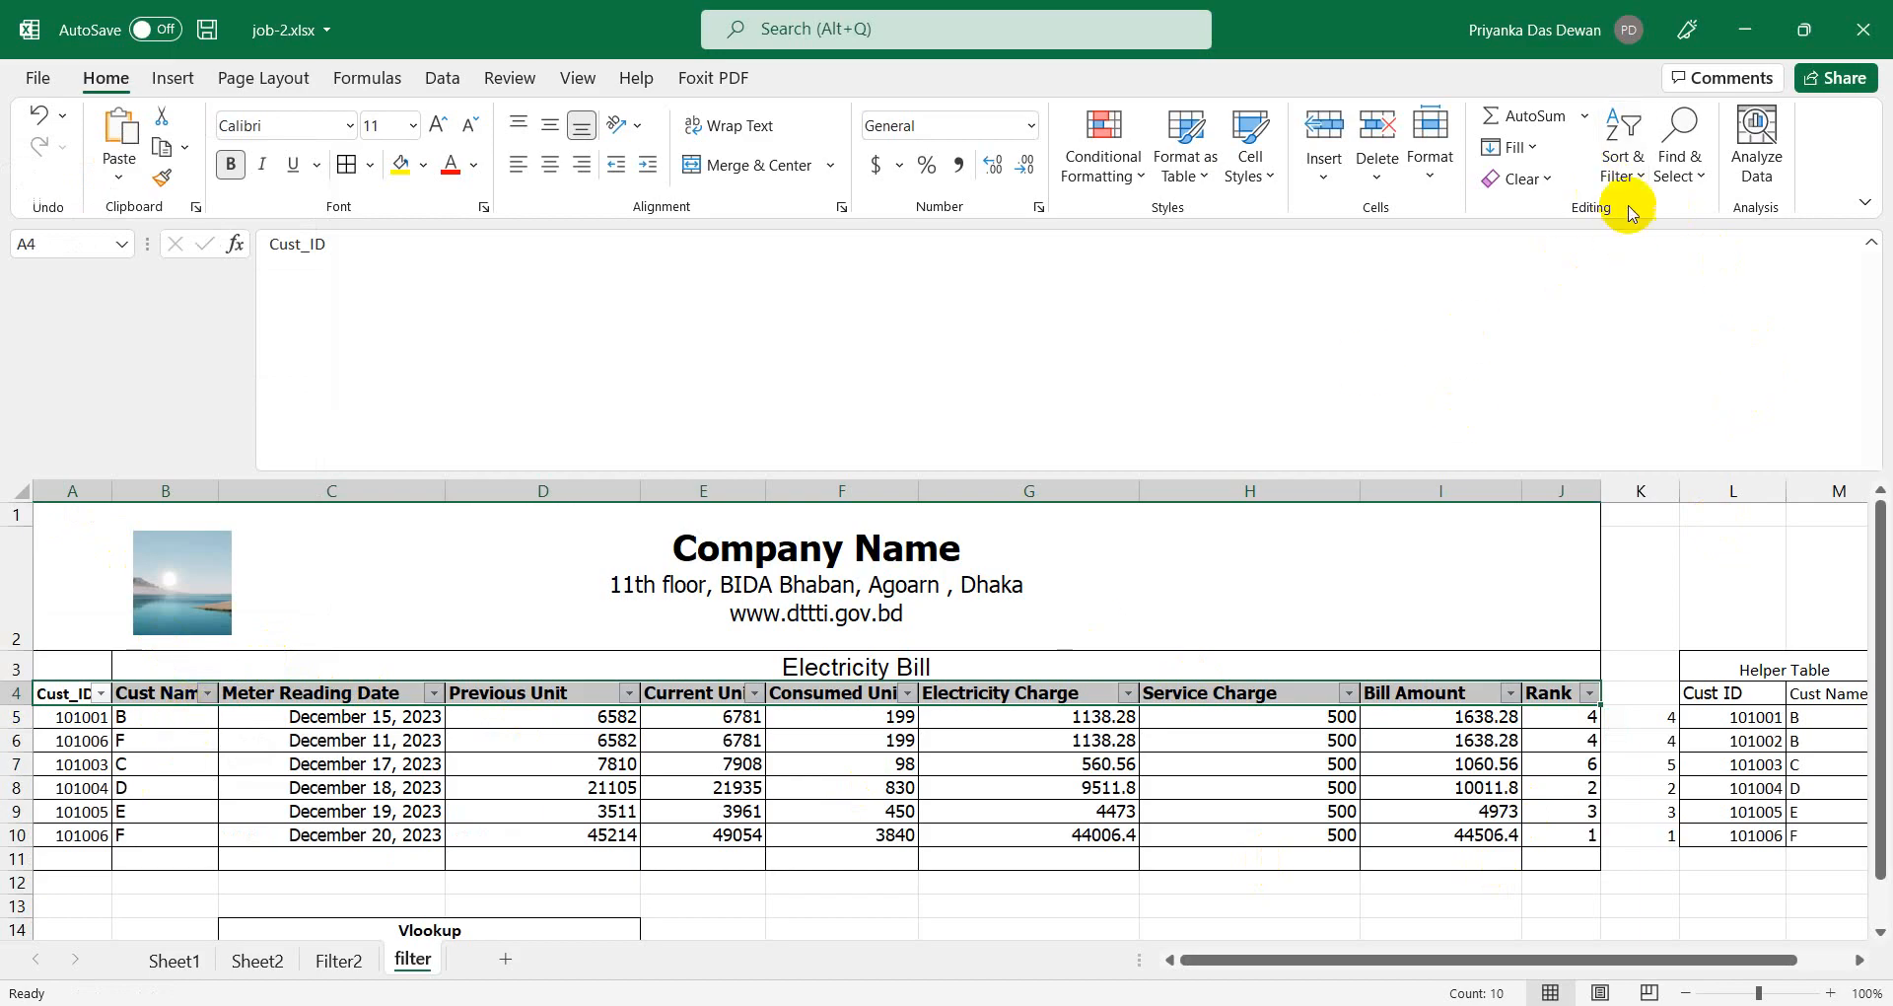
left_click(1620, 170)
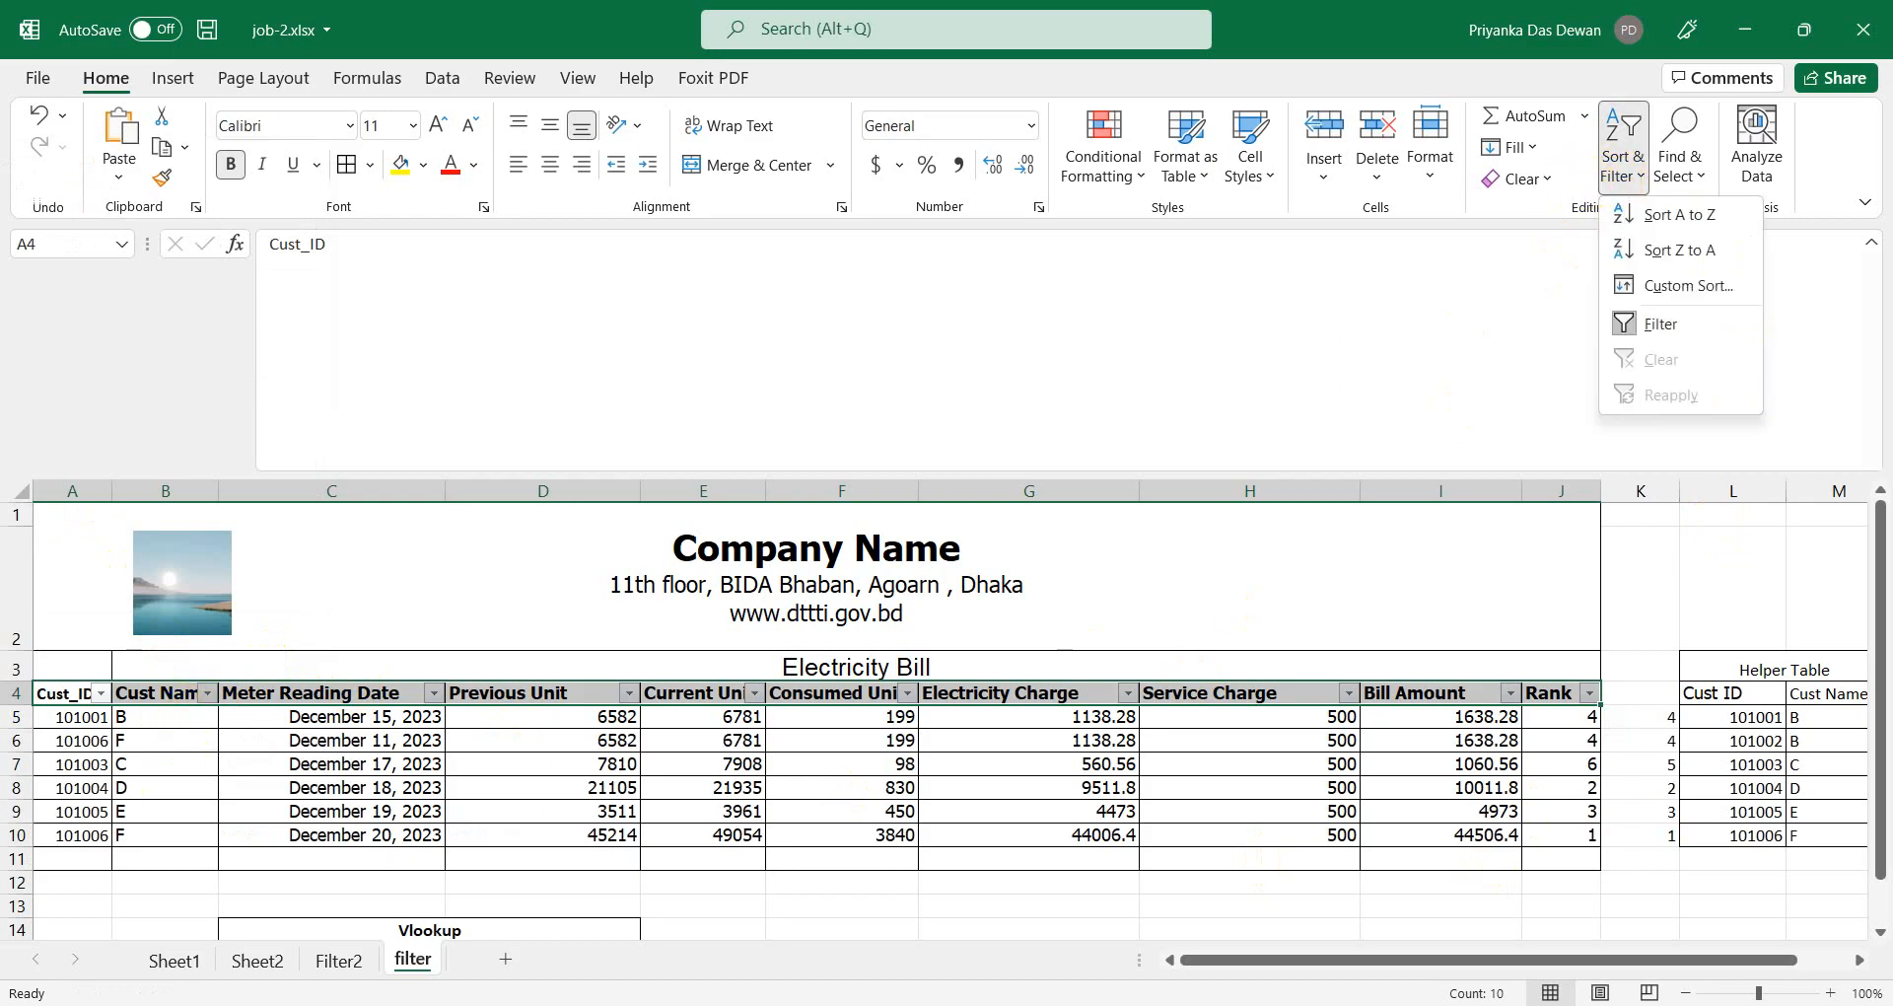
left_click(633, 929)
left_click(771, 909)
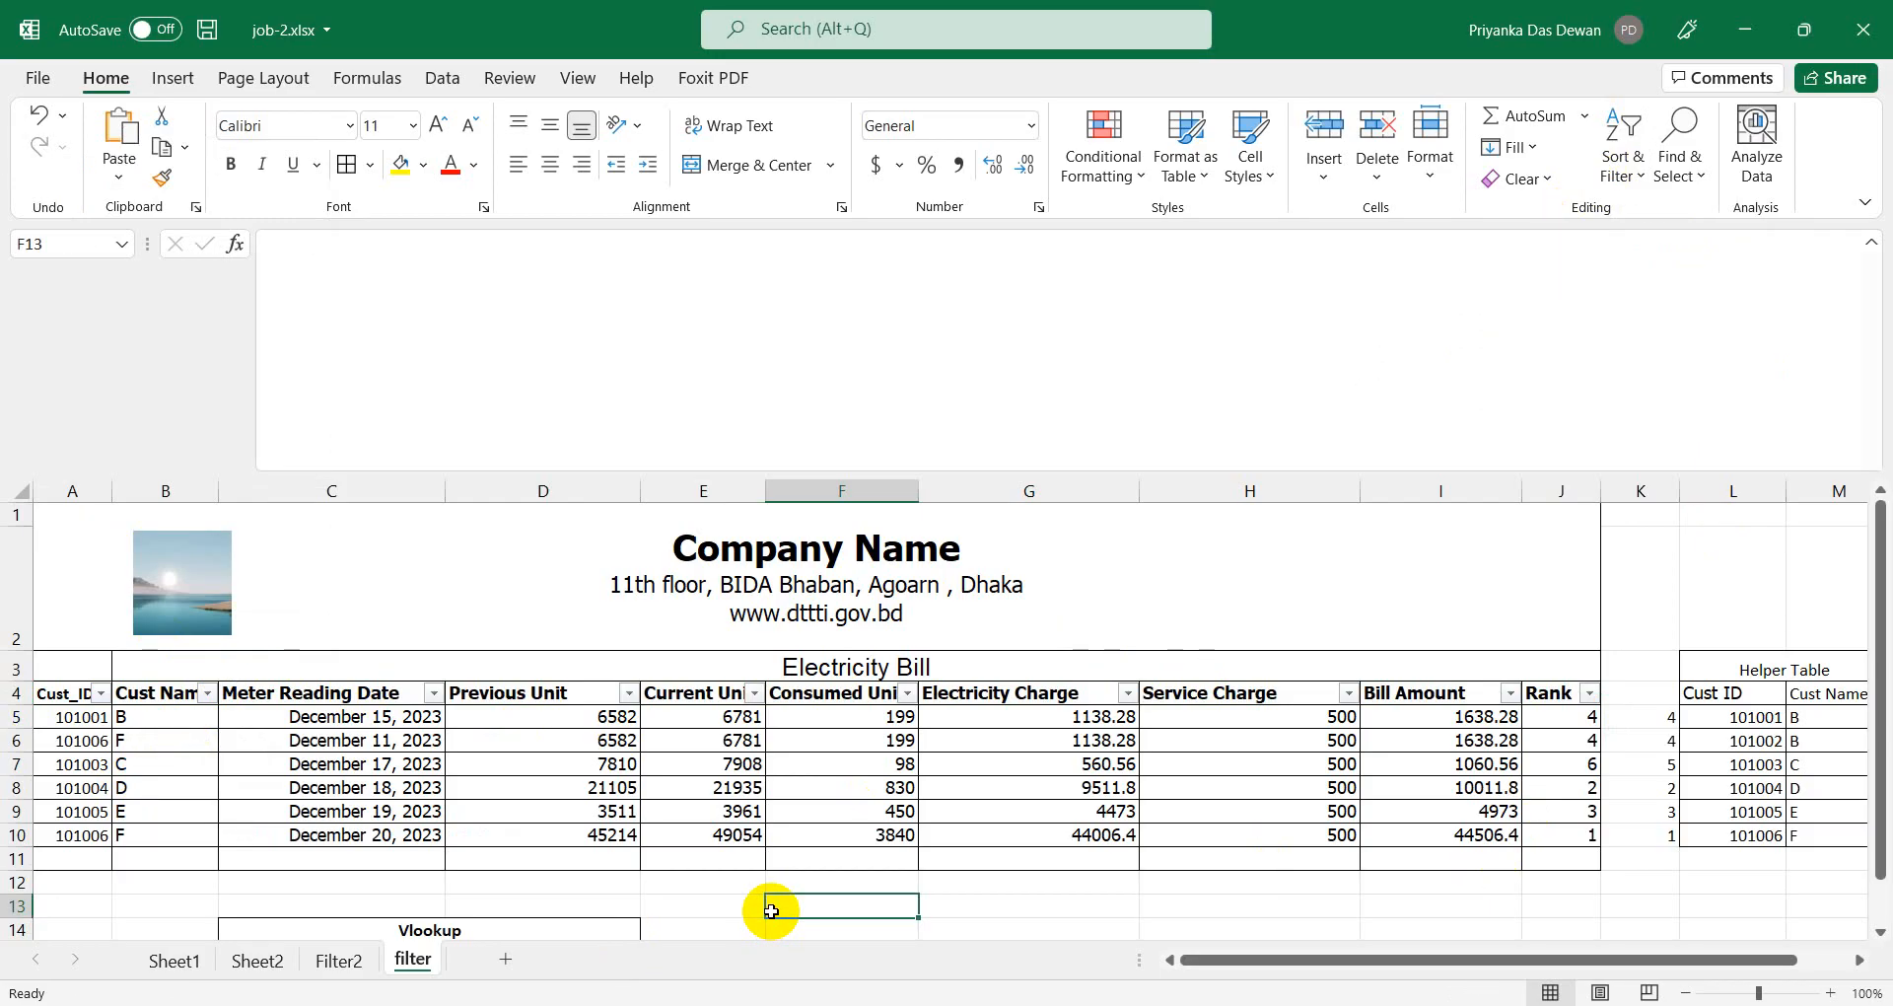
left_click(1468, 720)
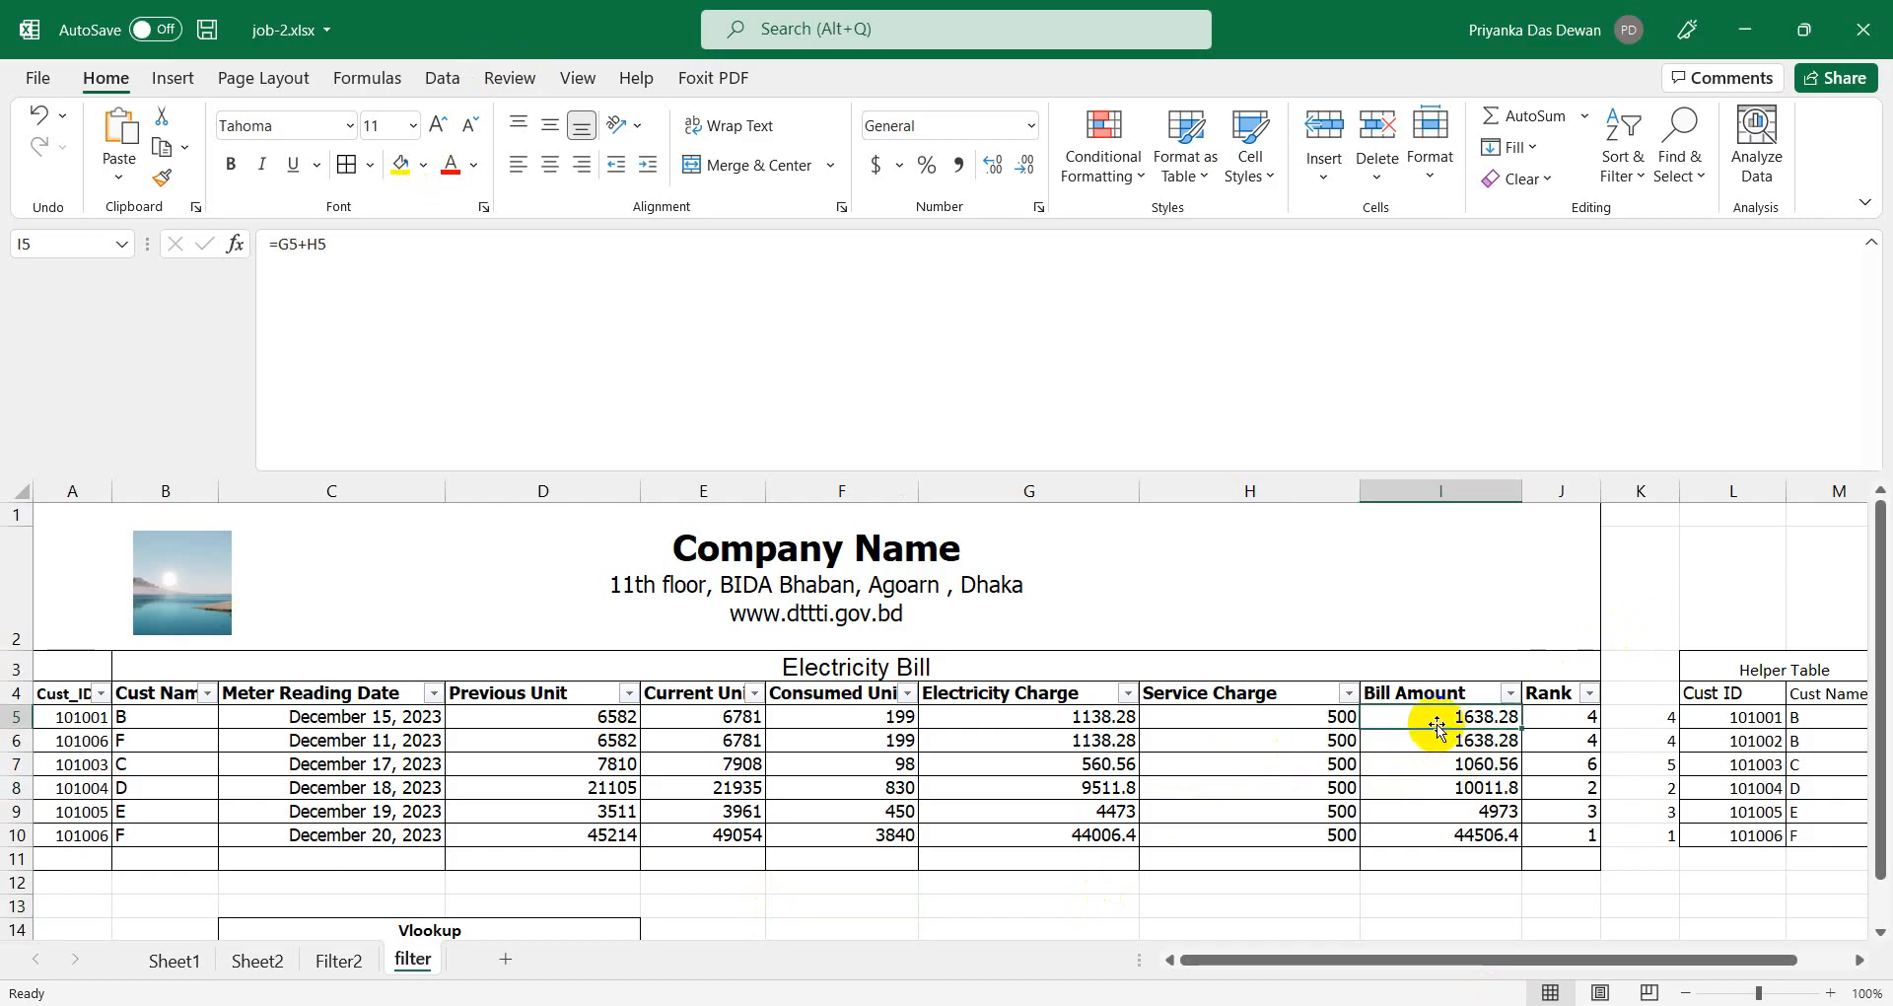
key("shift+Down")
key("shift+Down")
key("shift+Down")
key("shift+Down")
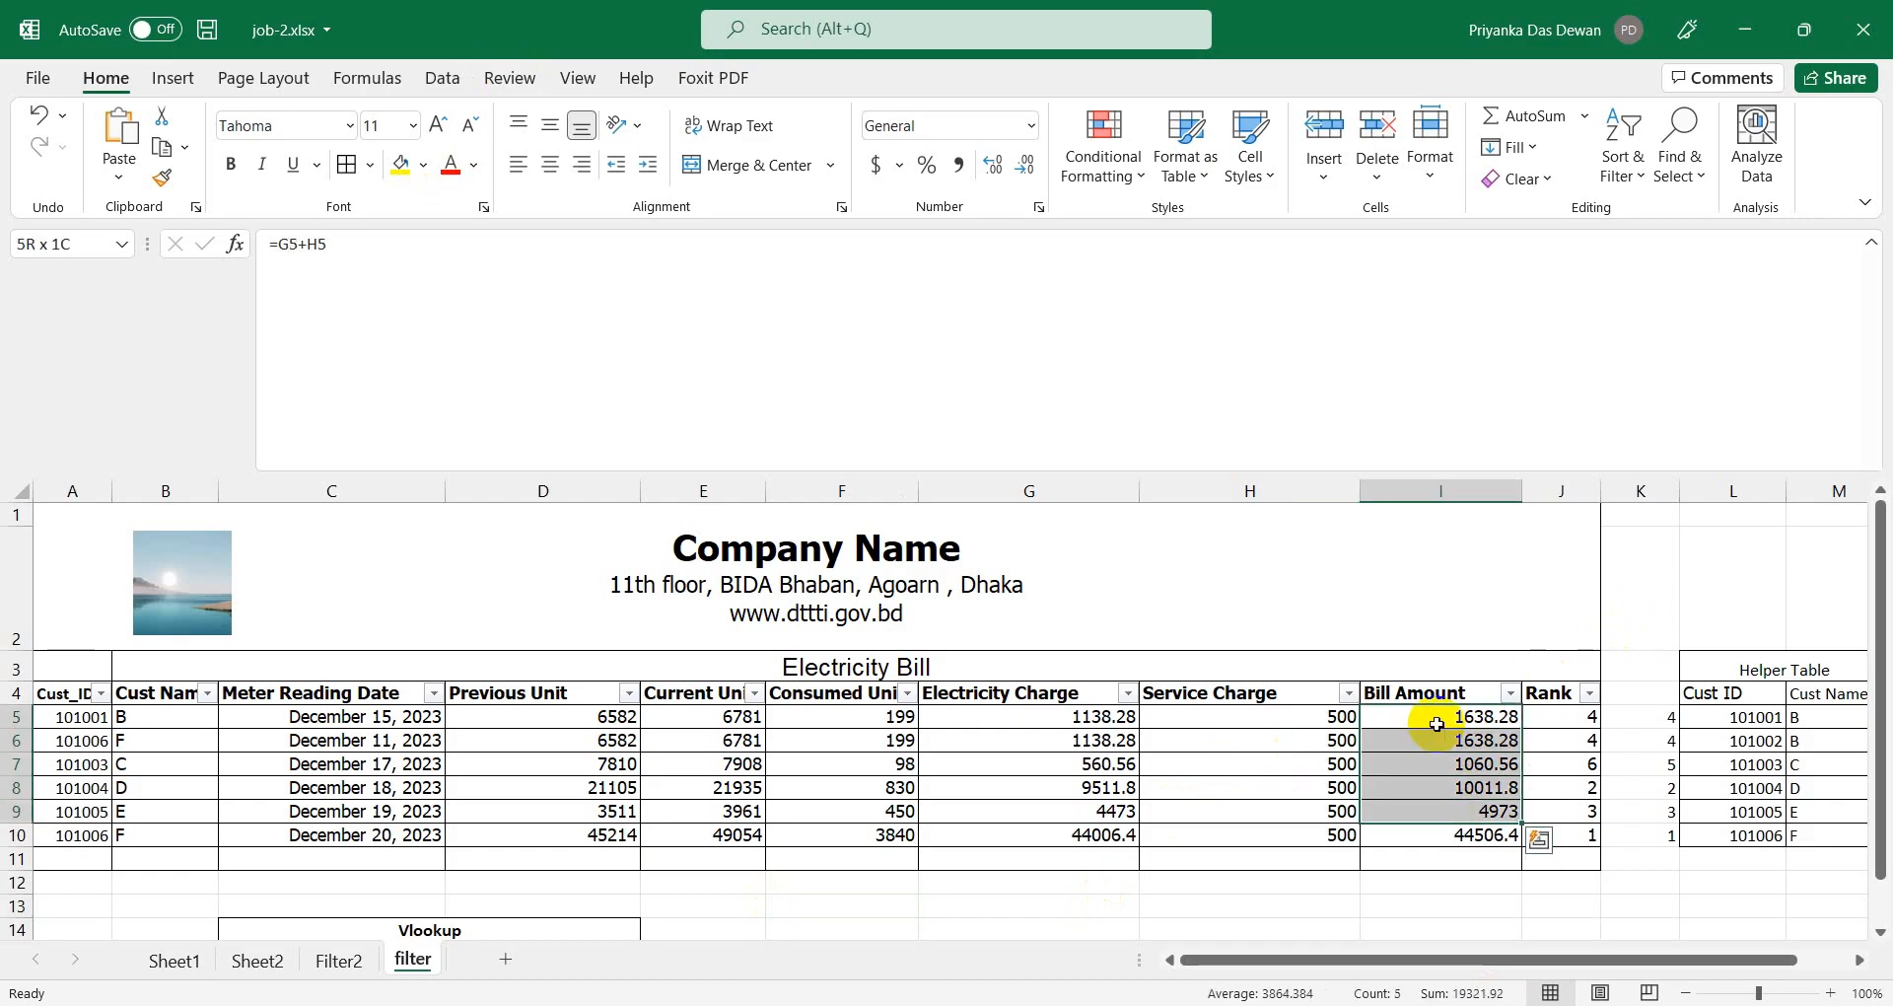
left_click(1331, 883)
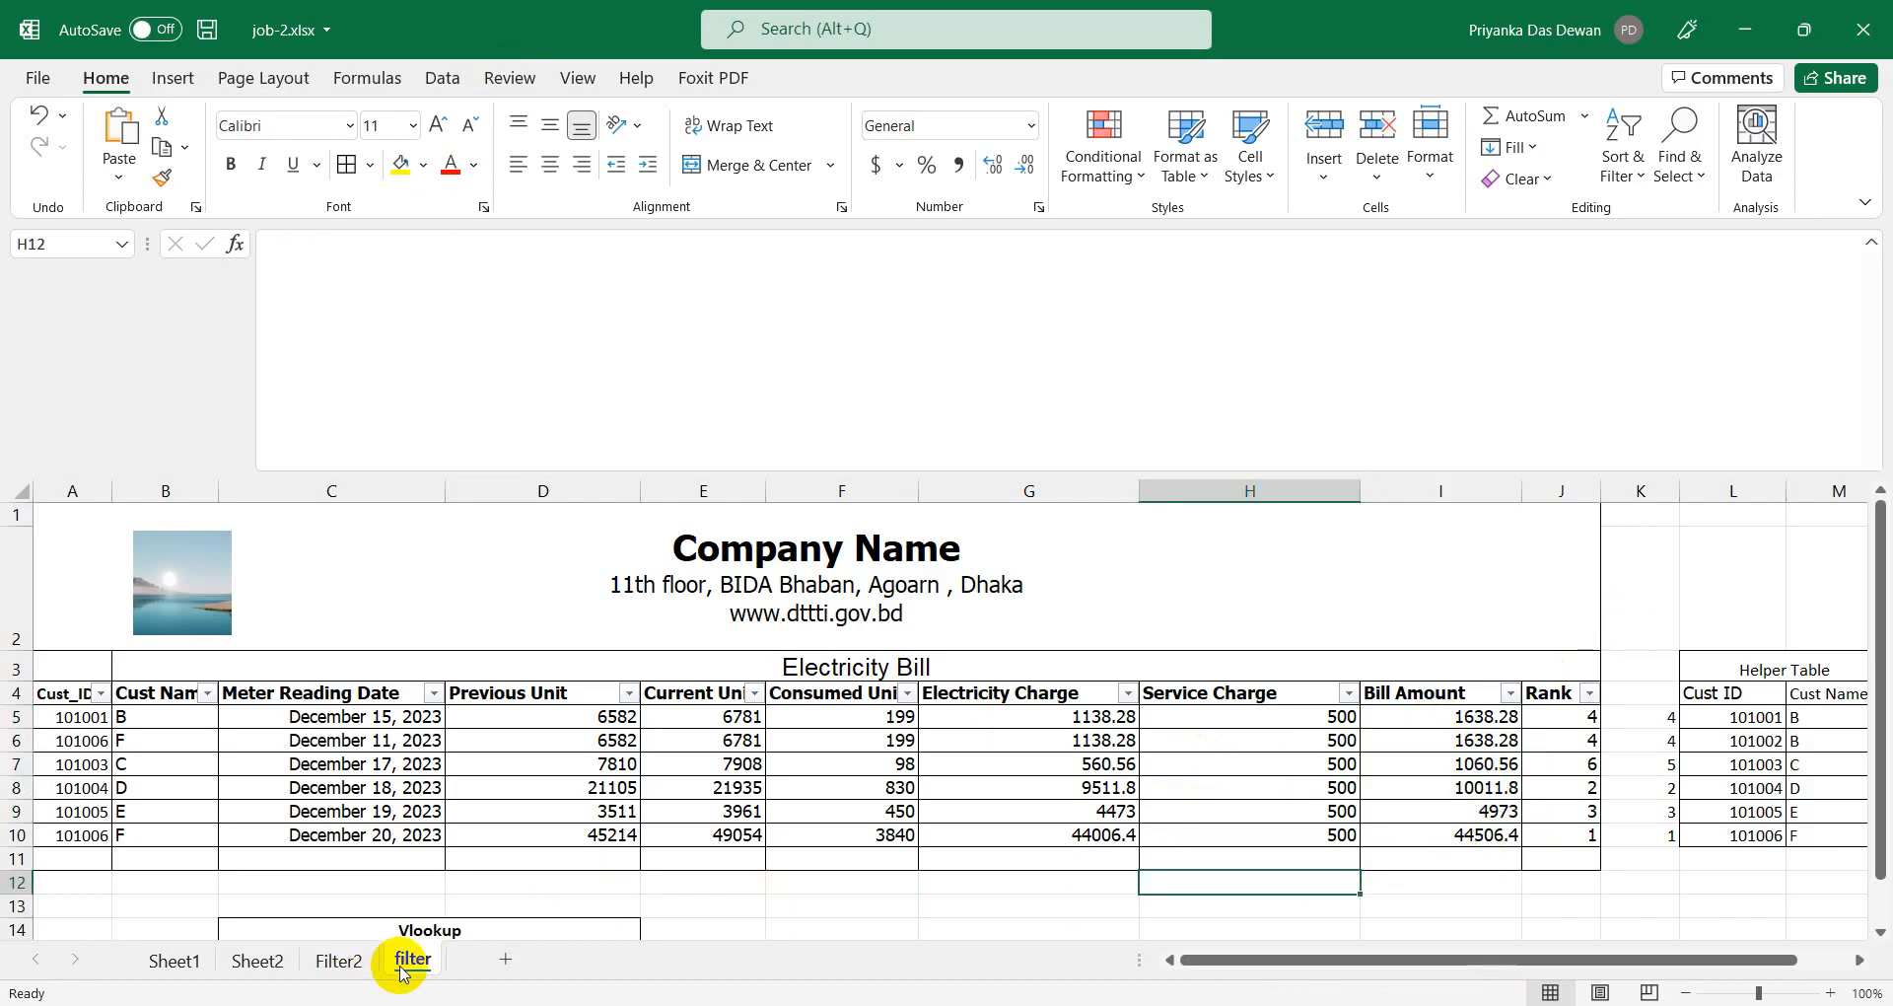
Step: Apply a Duplicate Values conditional formatting rule with Light Red Fill with Dark Red Text to the Bill Amount cells I5:I10
left_click(1401, 718)
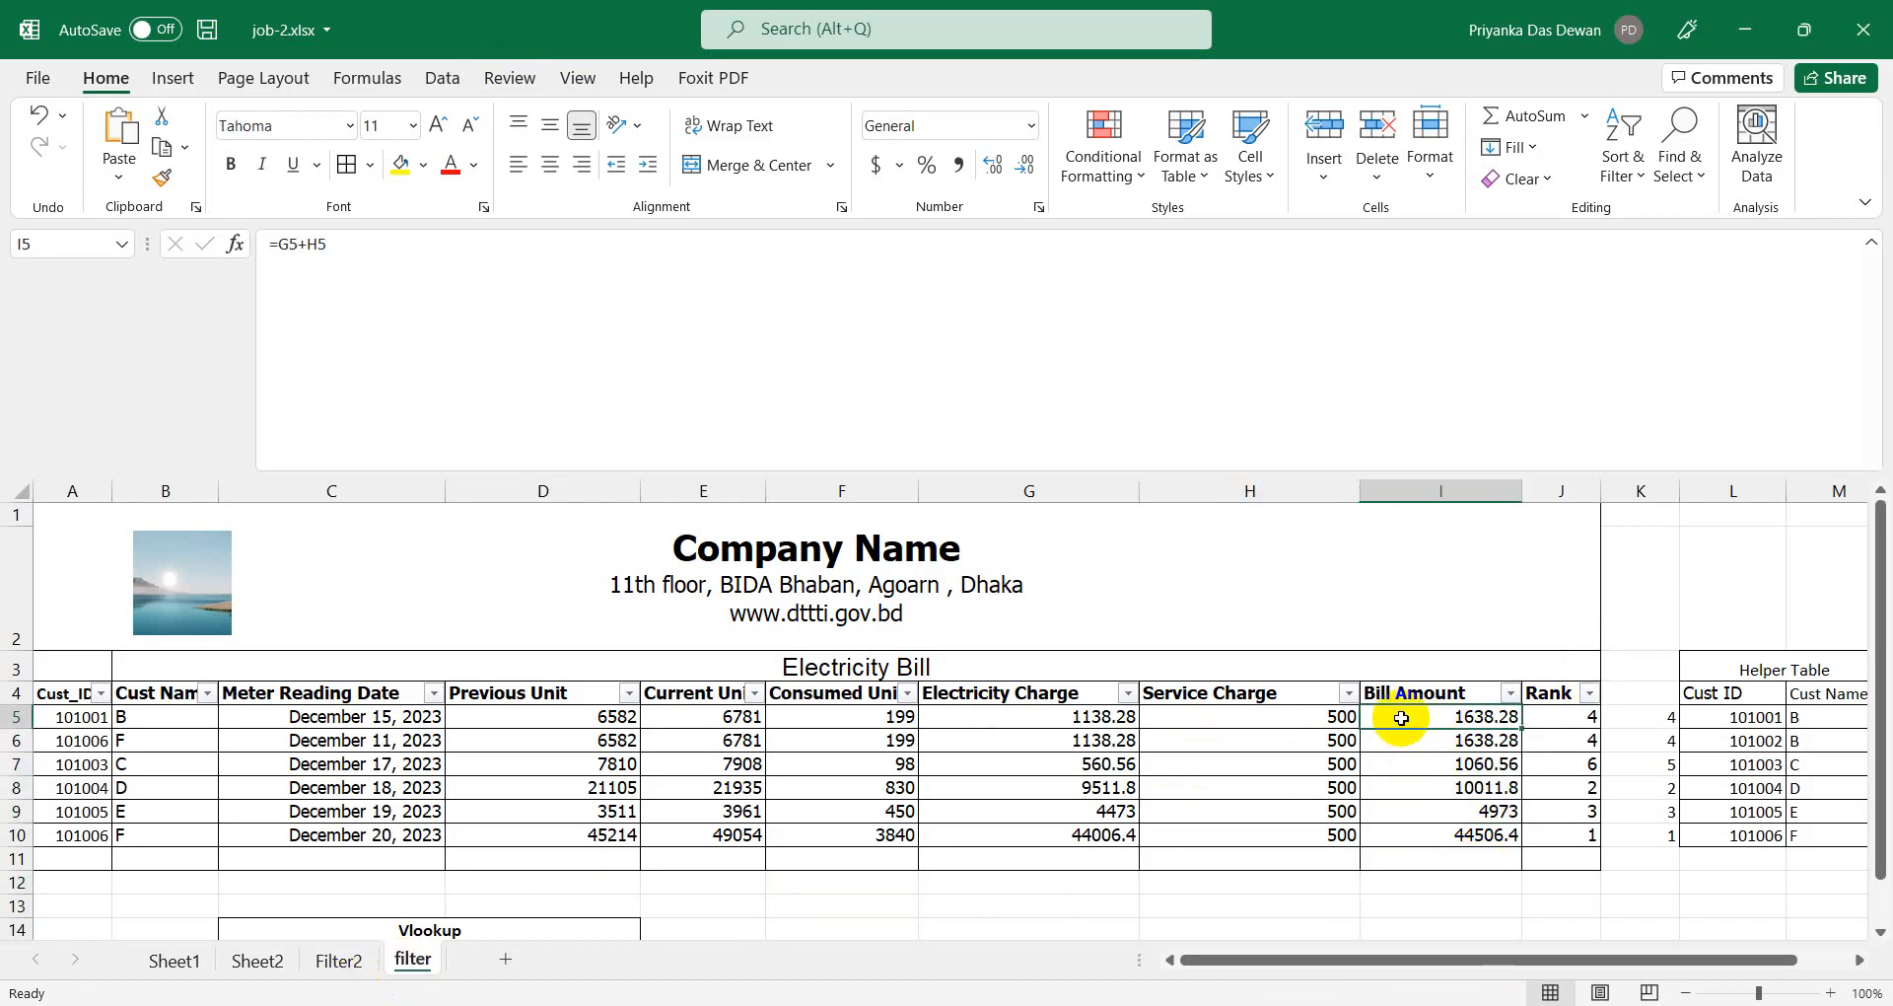
key("shift+Down")
key("shift+Down")
key("shift+Down")
key("shift+Down")
key("shift+Down")
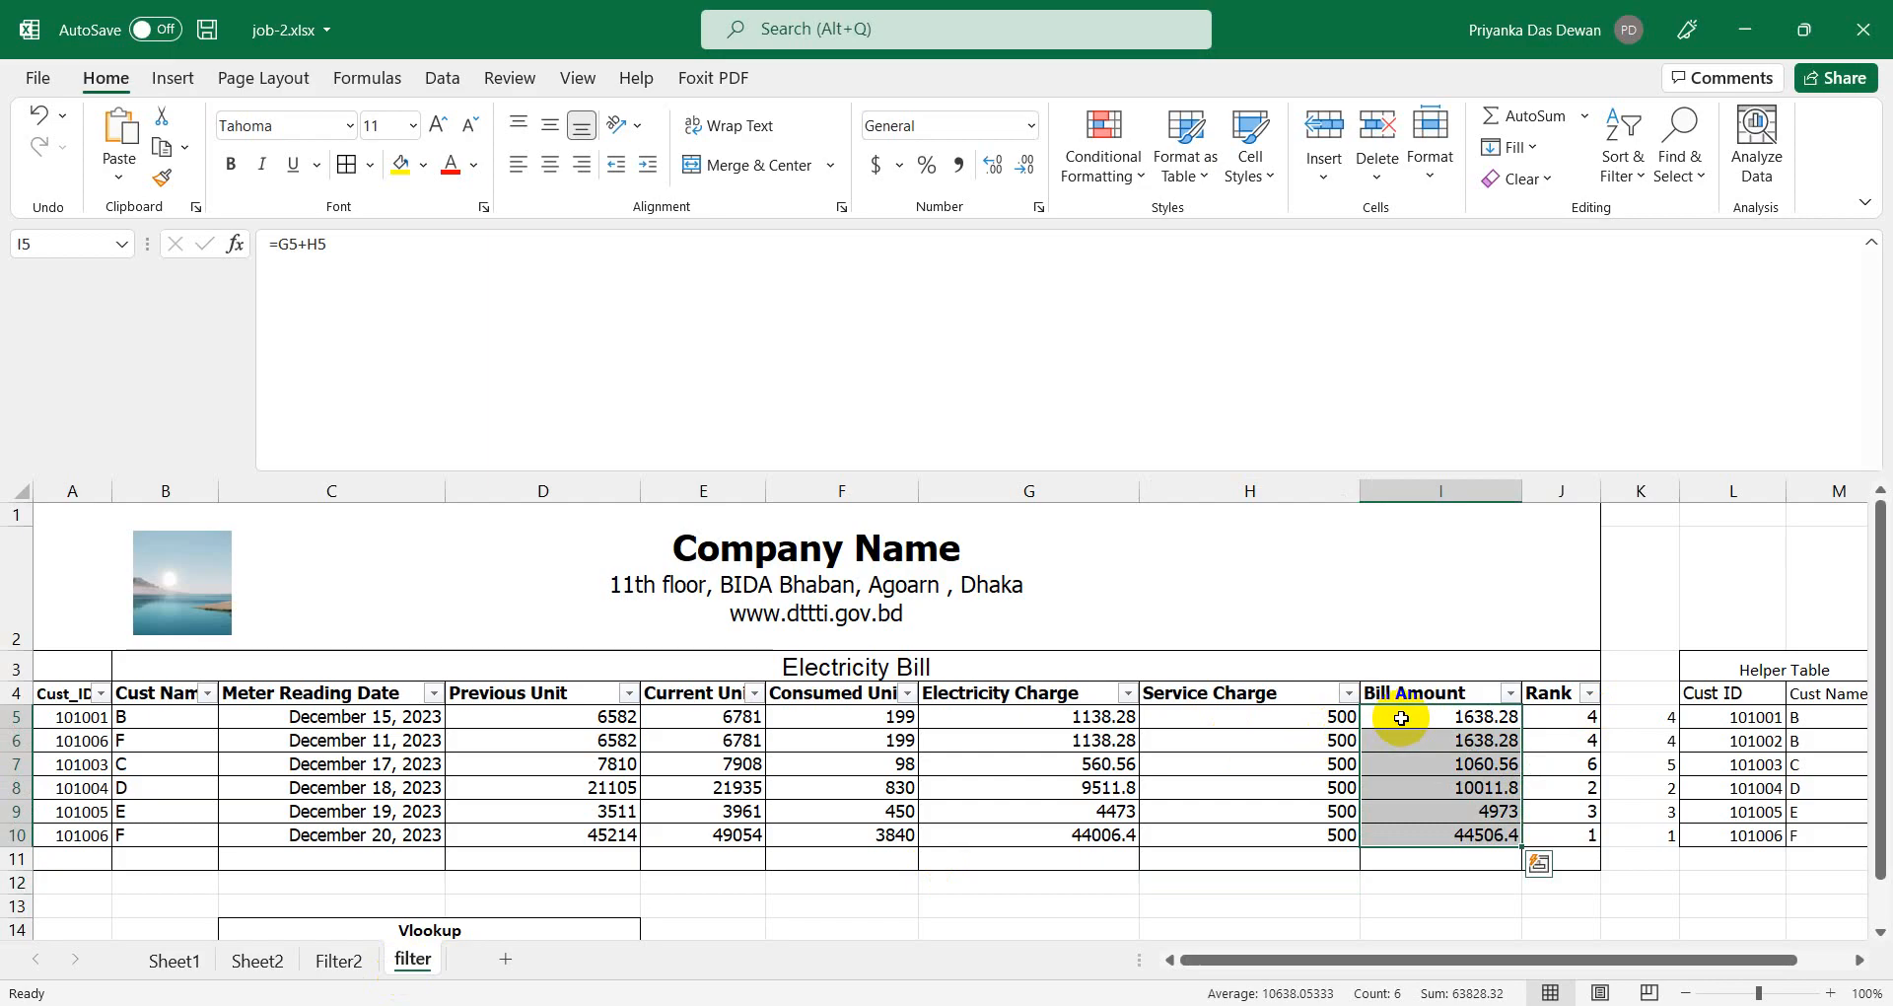
left_click(1113, 180)
mouse_move(1143, 219)
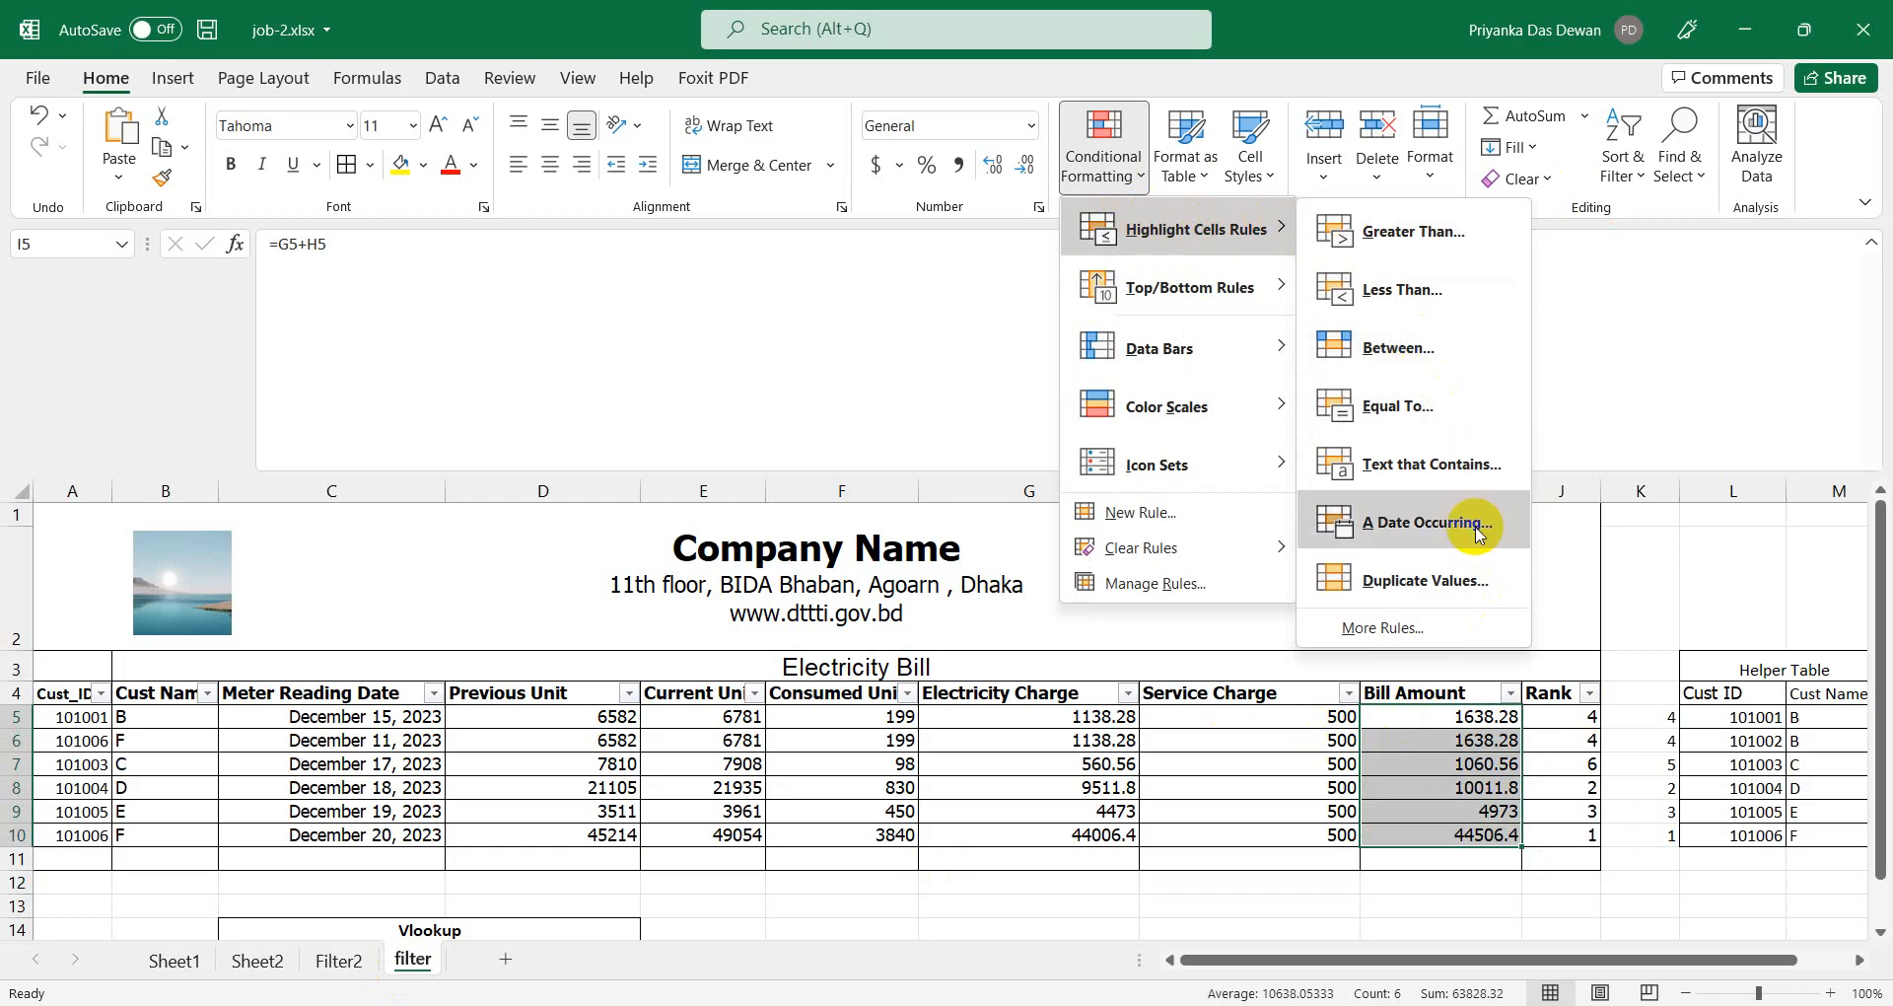
left_click(1457, 583)
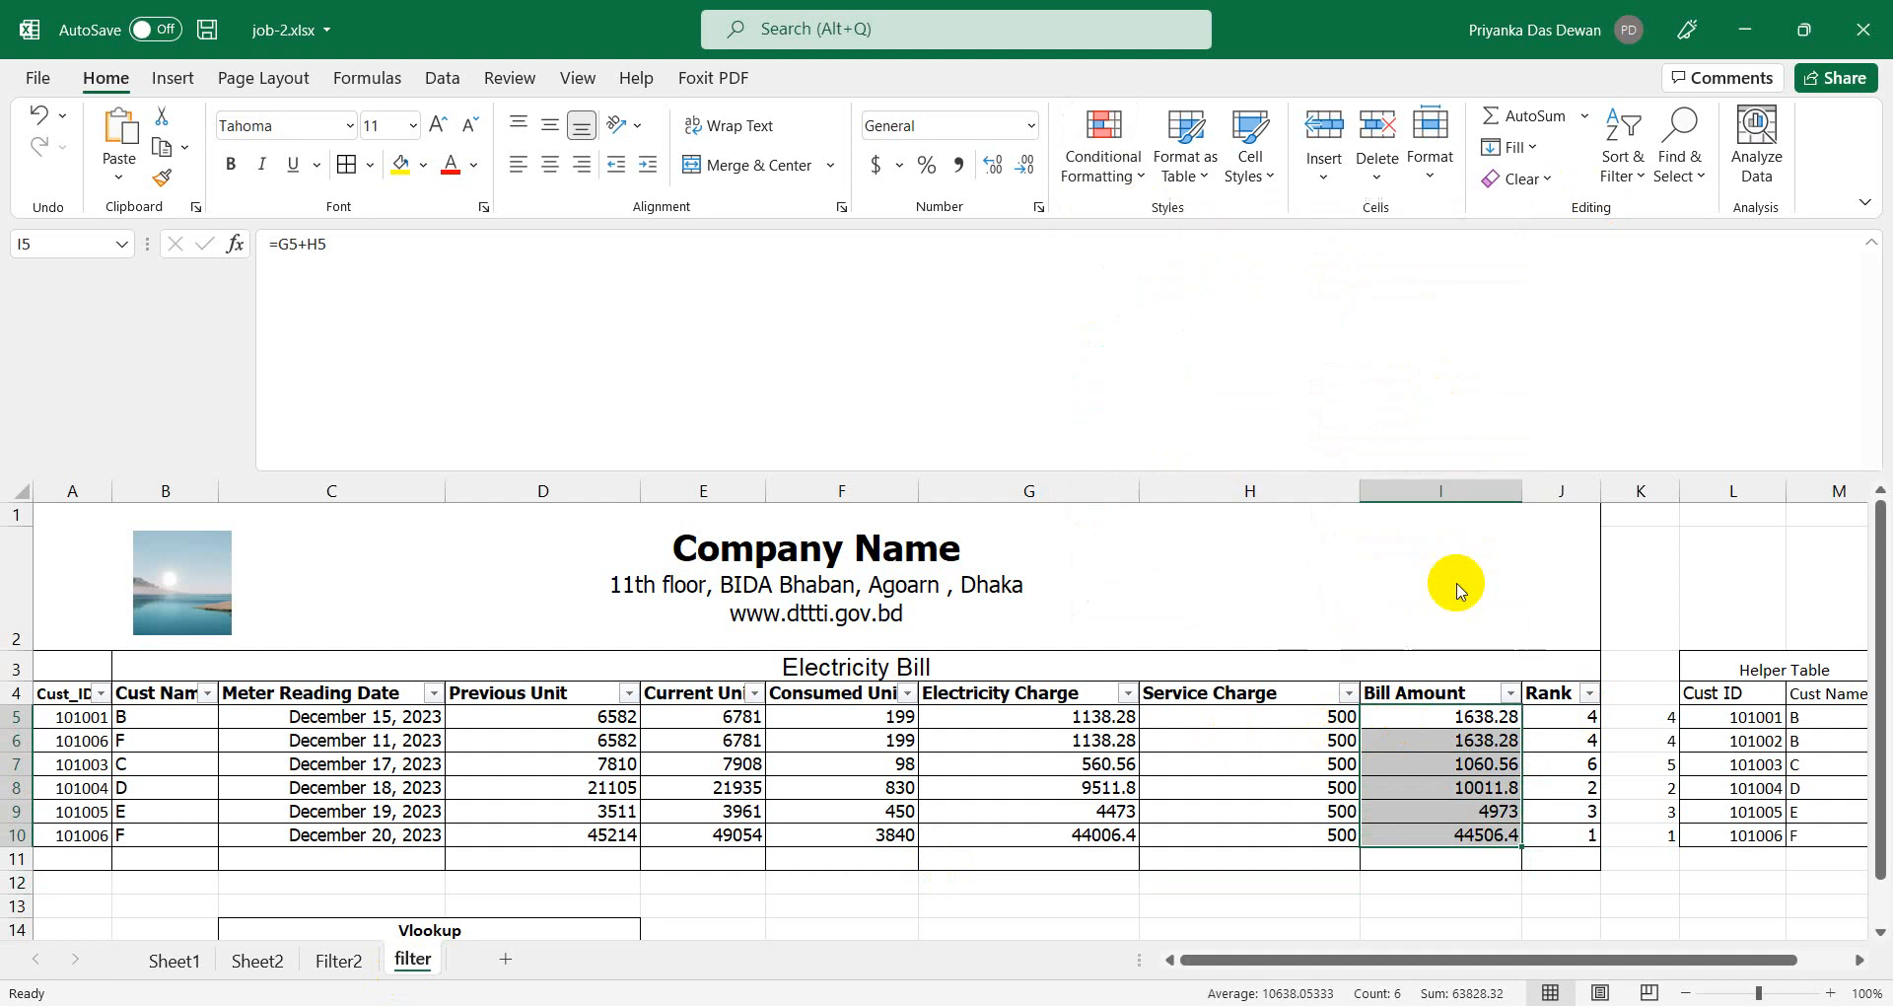
left_click(876, 430)
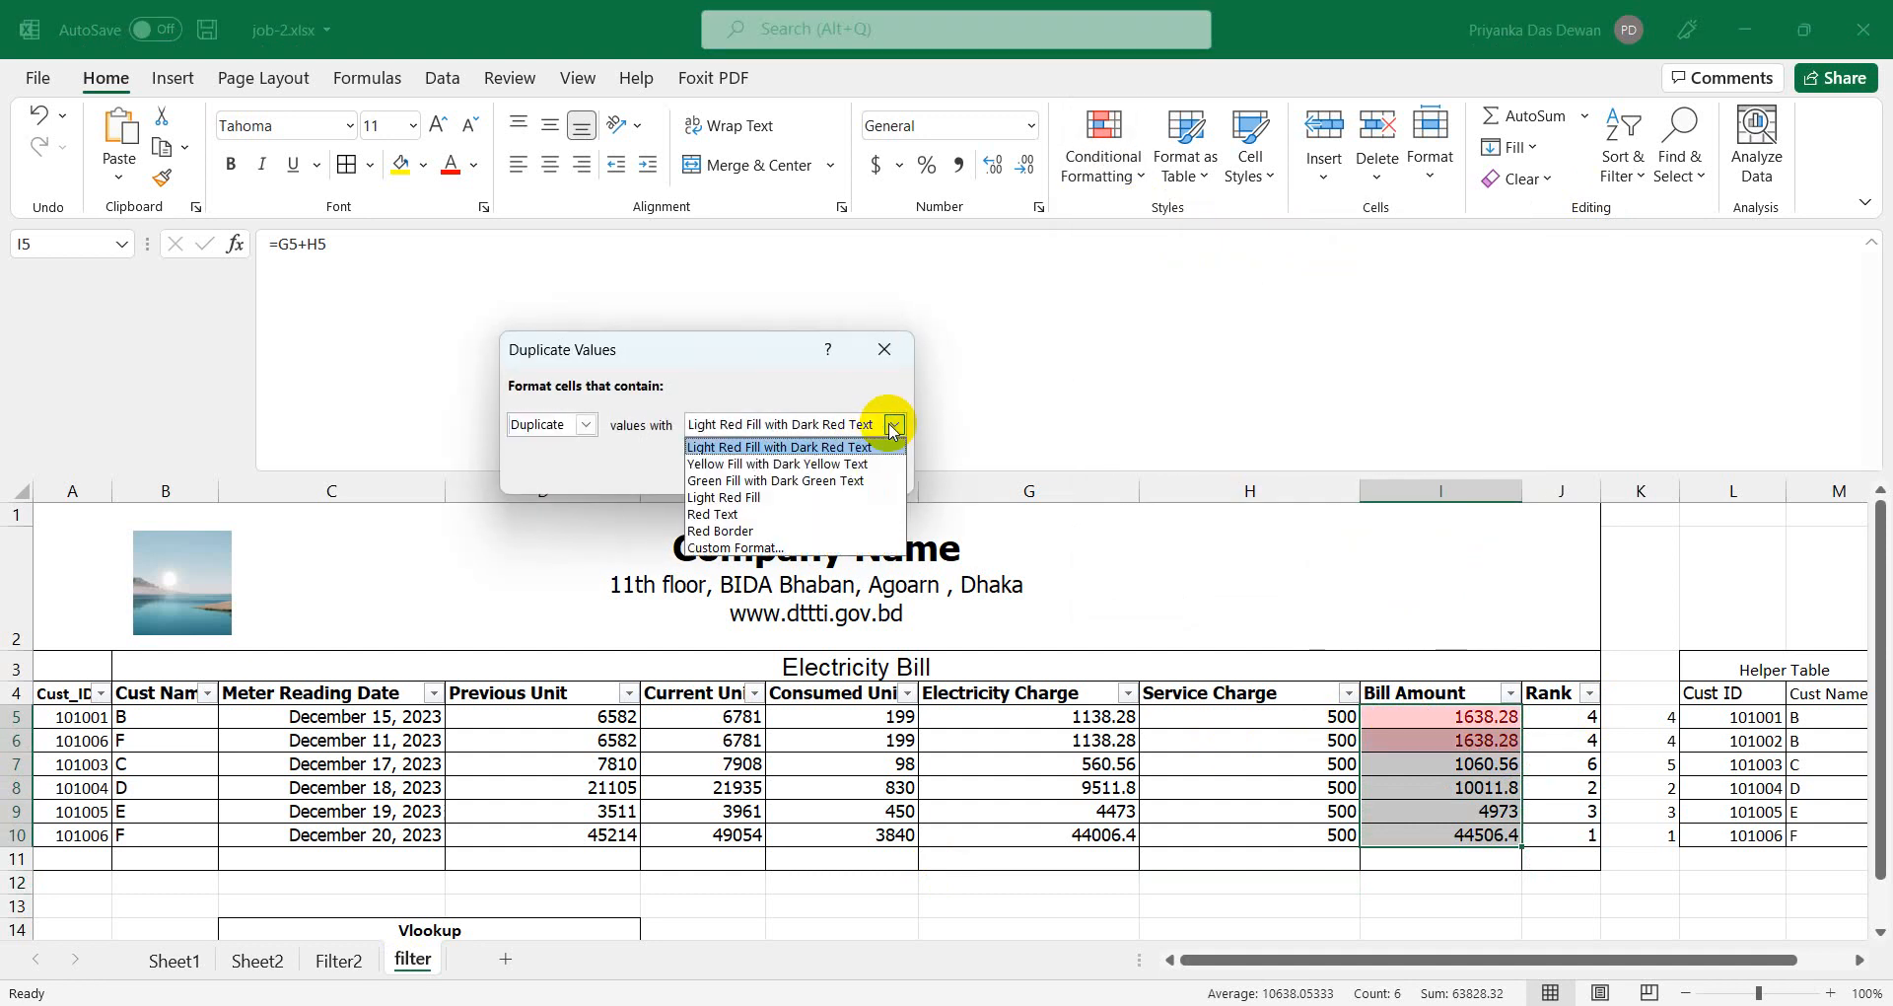
left_click(825, 467)
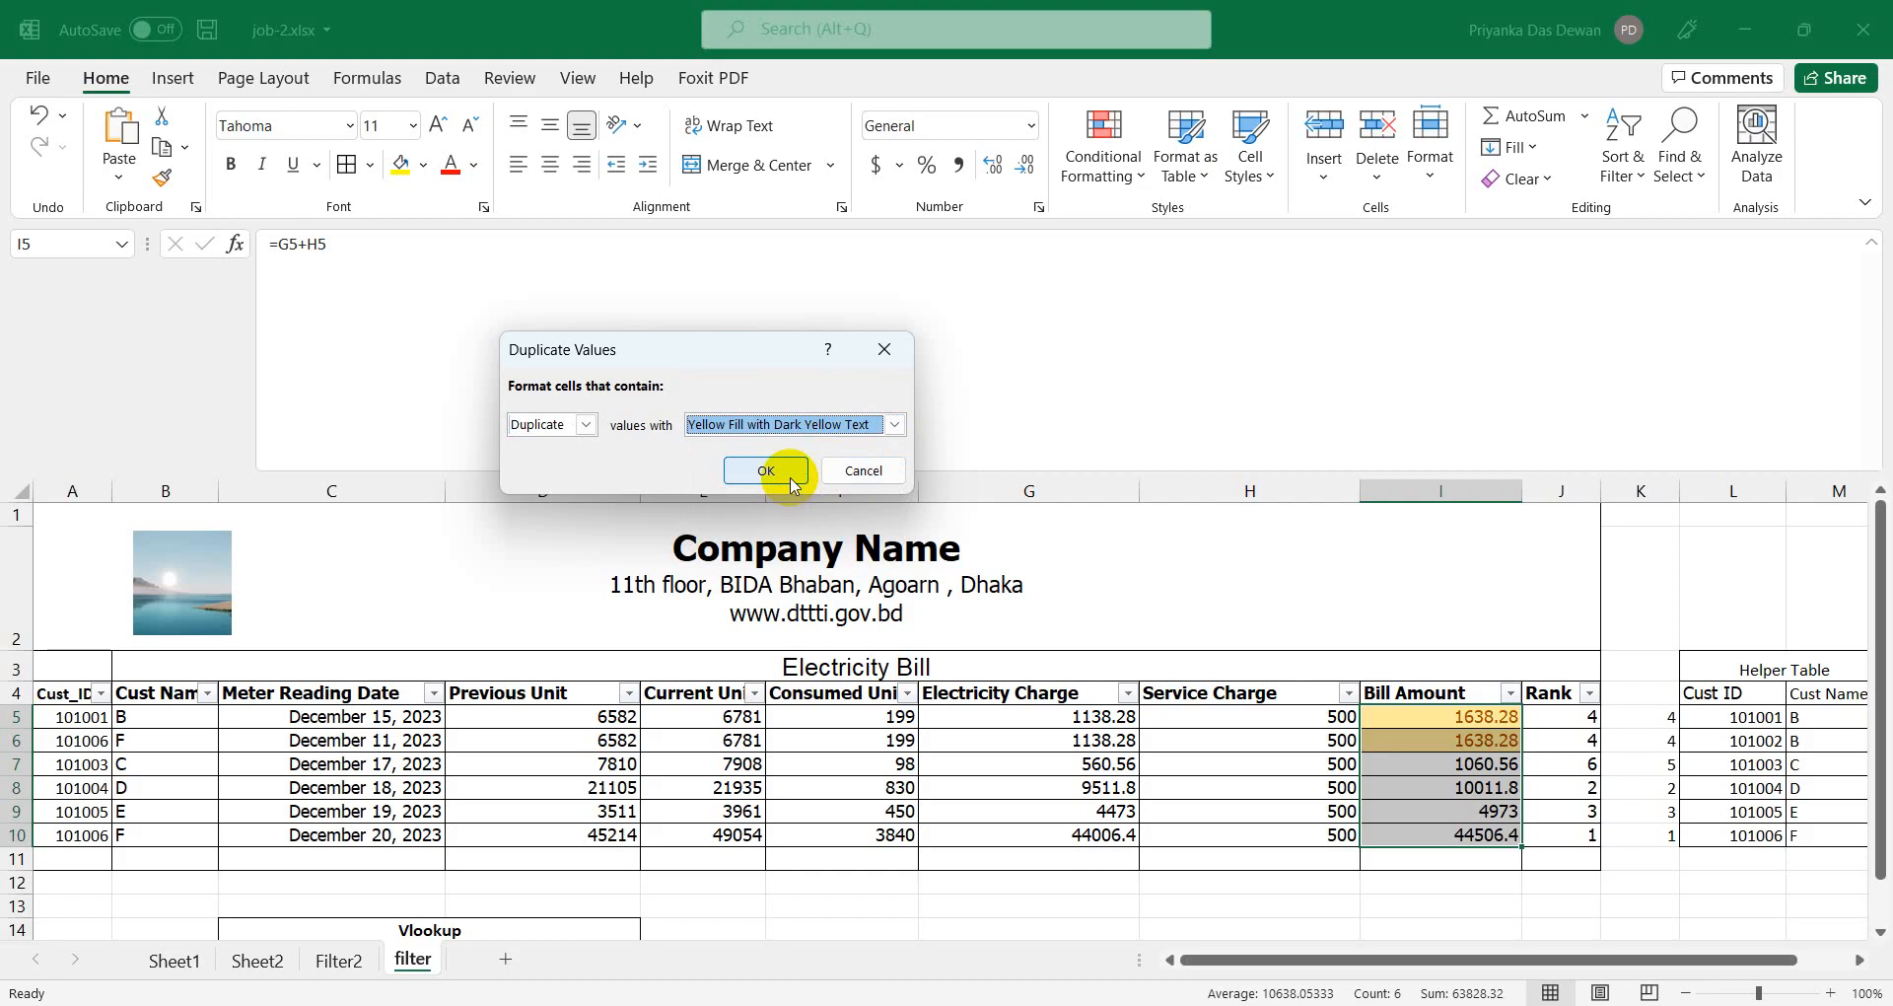
left_click(893, 424)
left_click(749, 436)
left_click(759, 472)
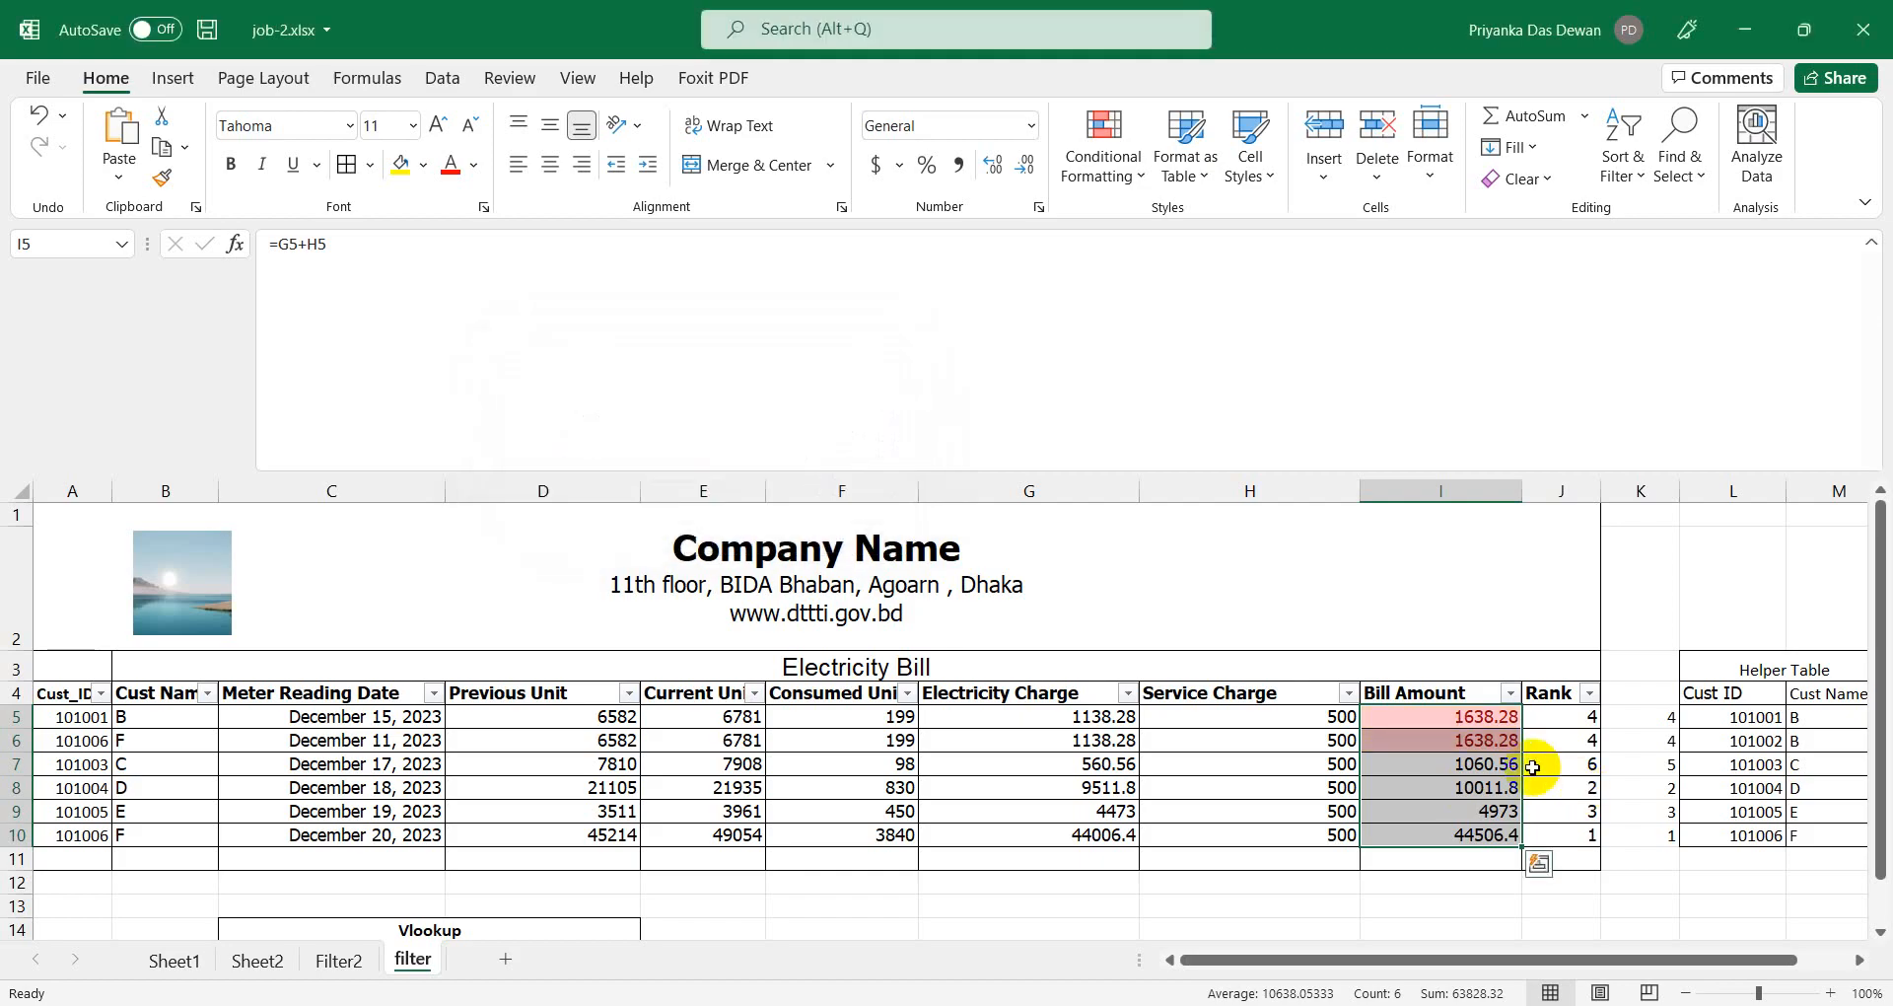
left_click(1343, 790)
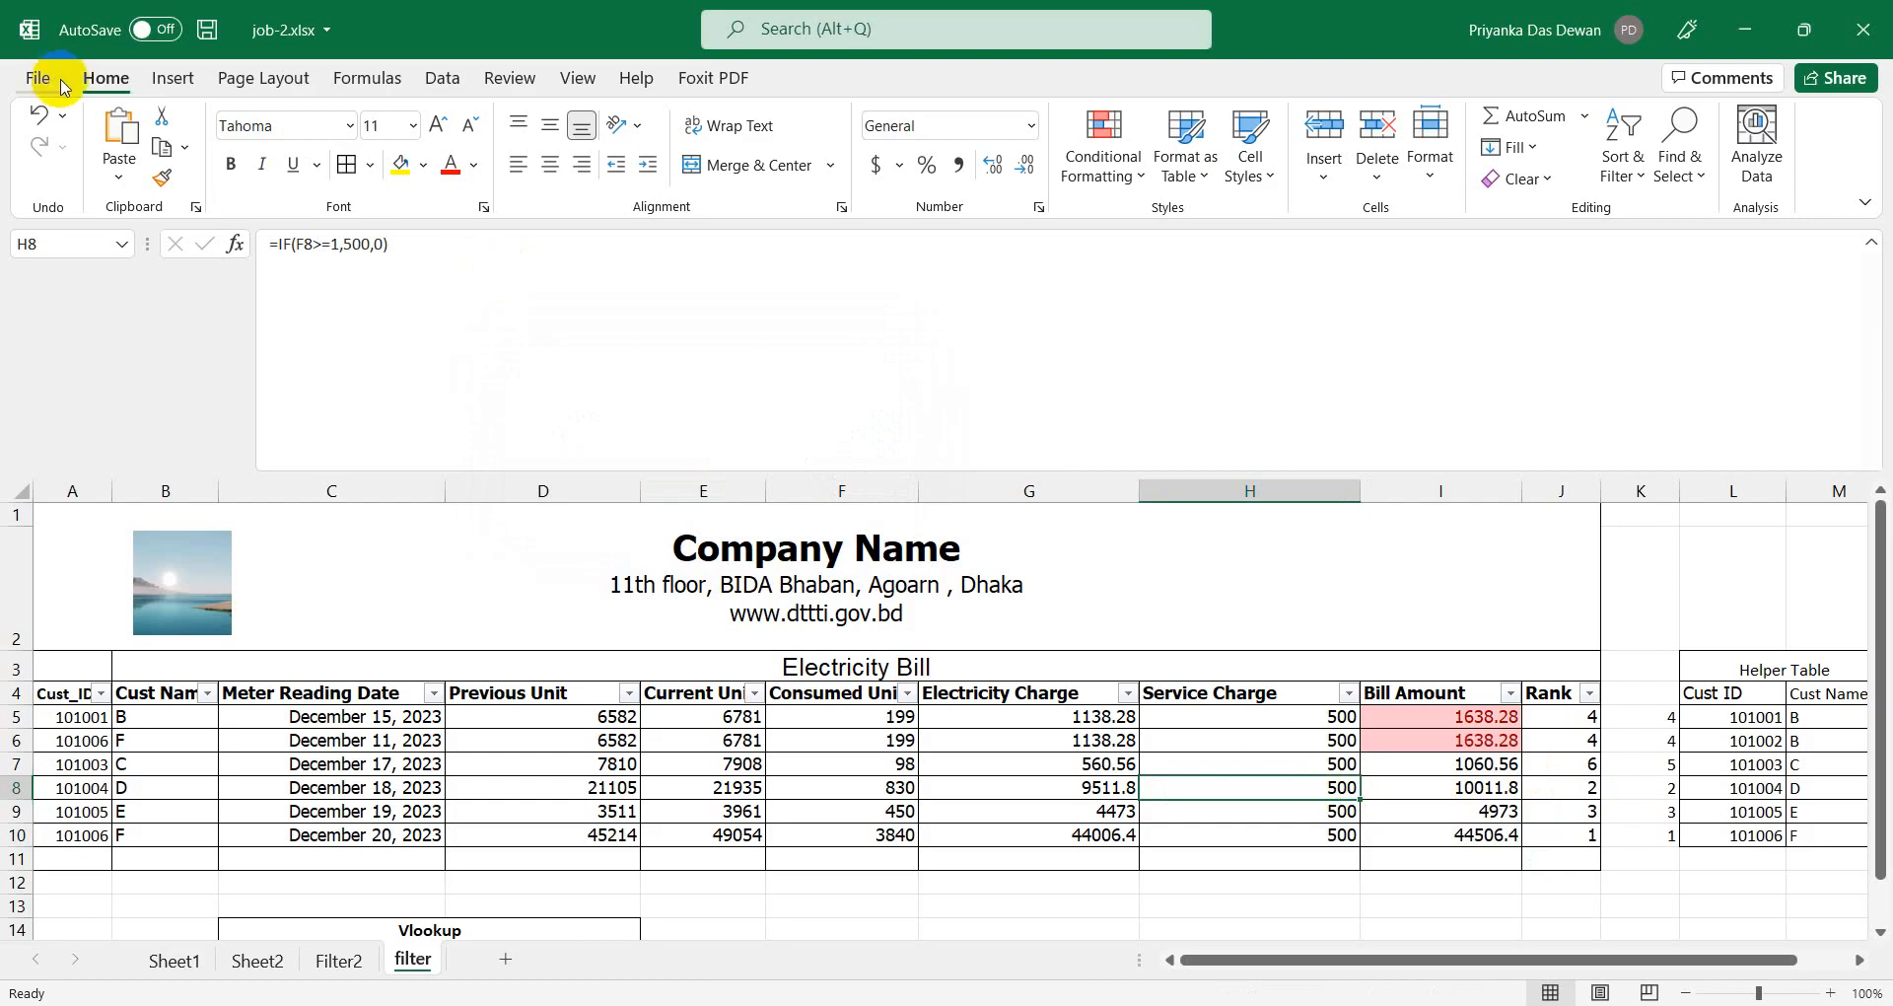
Step: Save the job-2.xlsx workbook
left_click(218, 37)
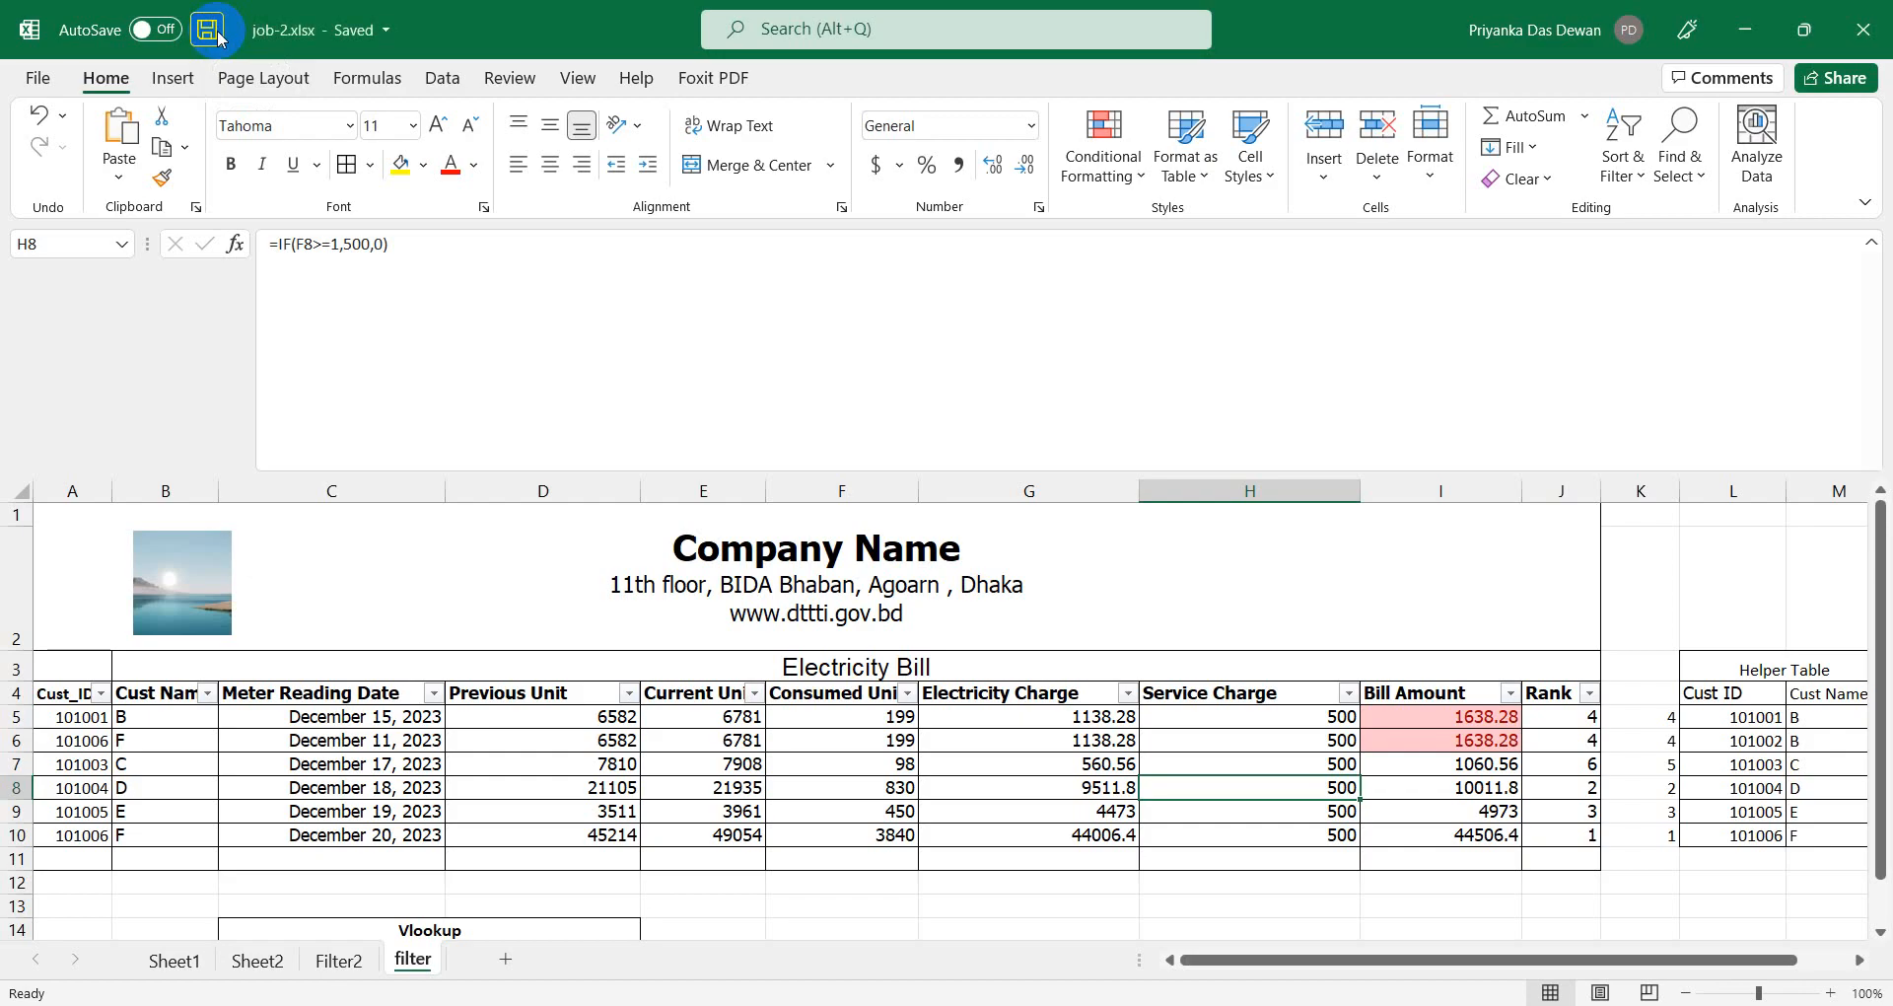
left_click(43, 89)
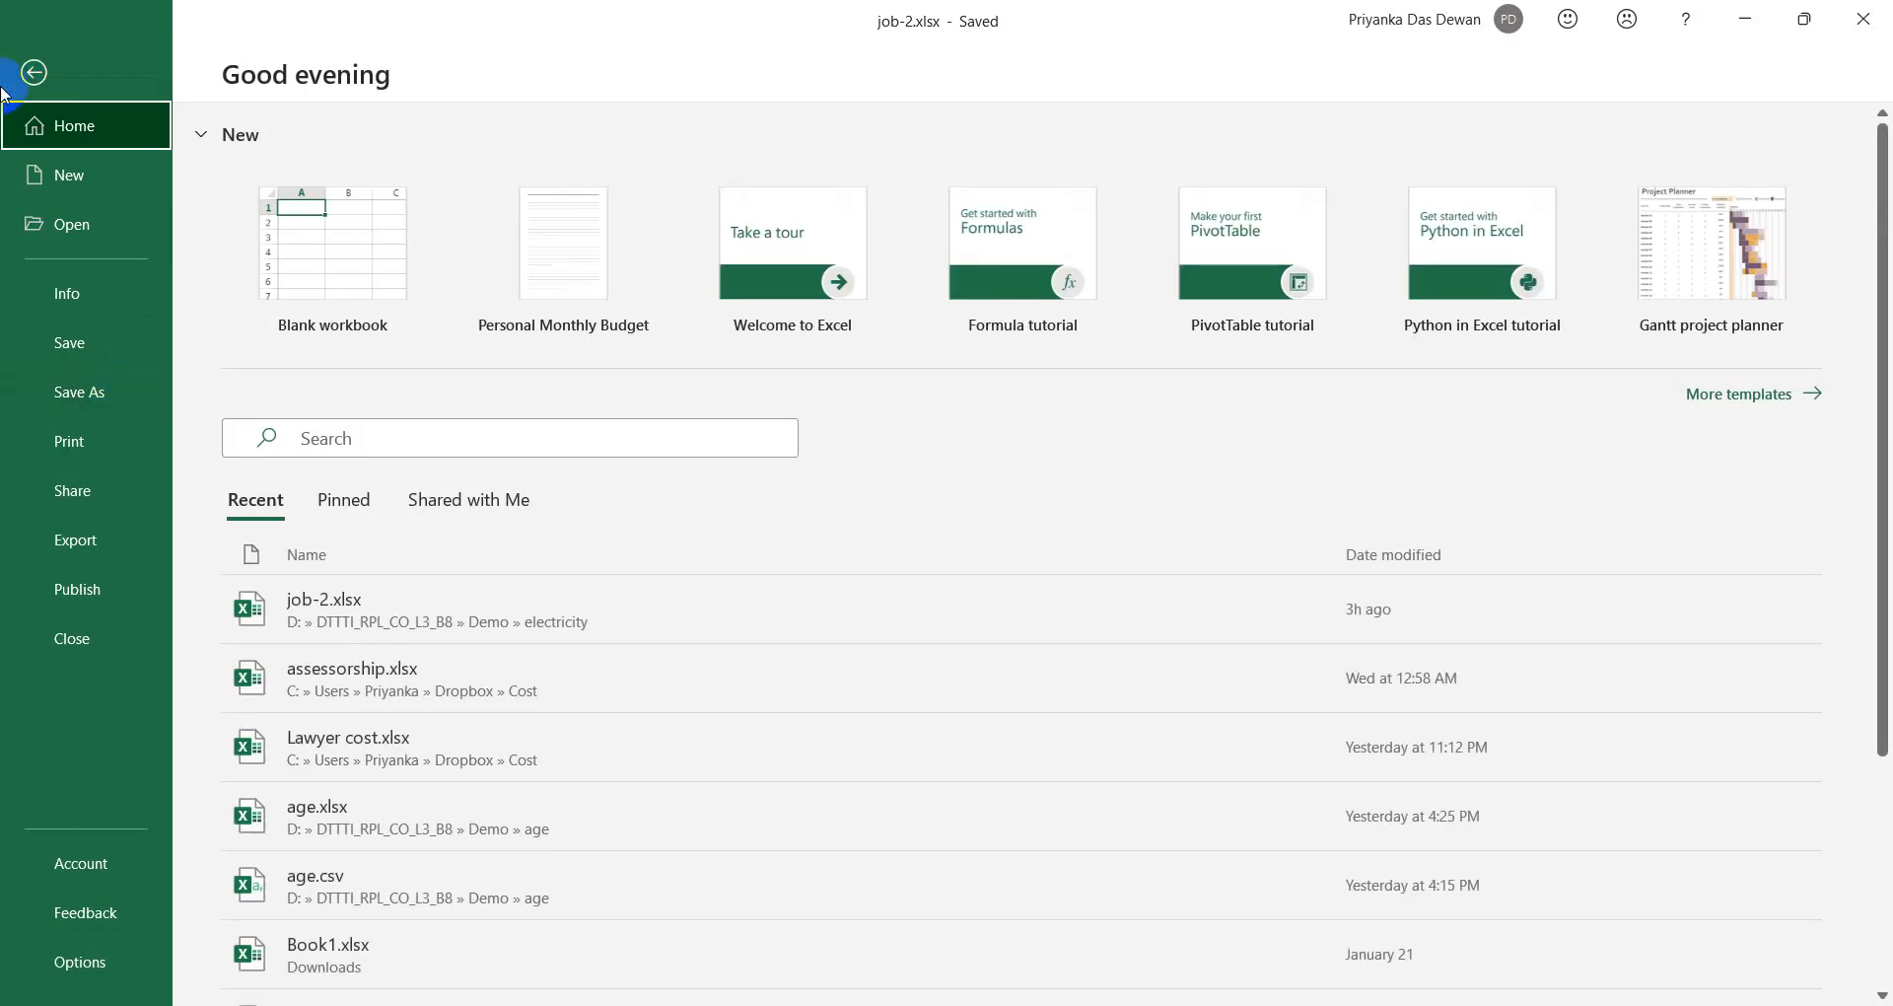
left_click(31, 61)
Step: Move the first vertical page break after the Rank column (J) in Page Break Preview, and return to Normal view
left_click(578, 78)
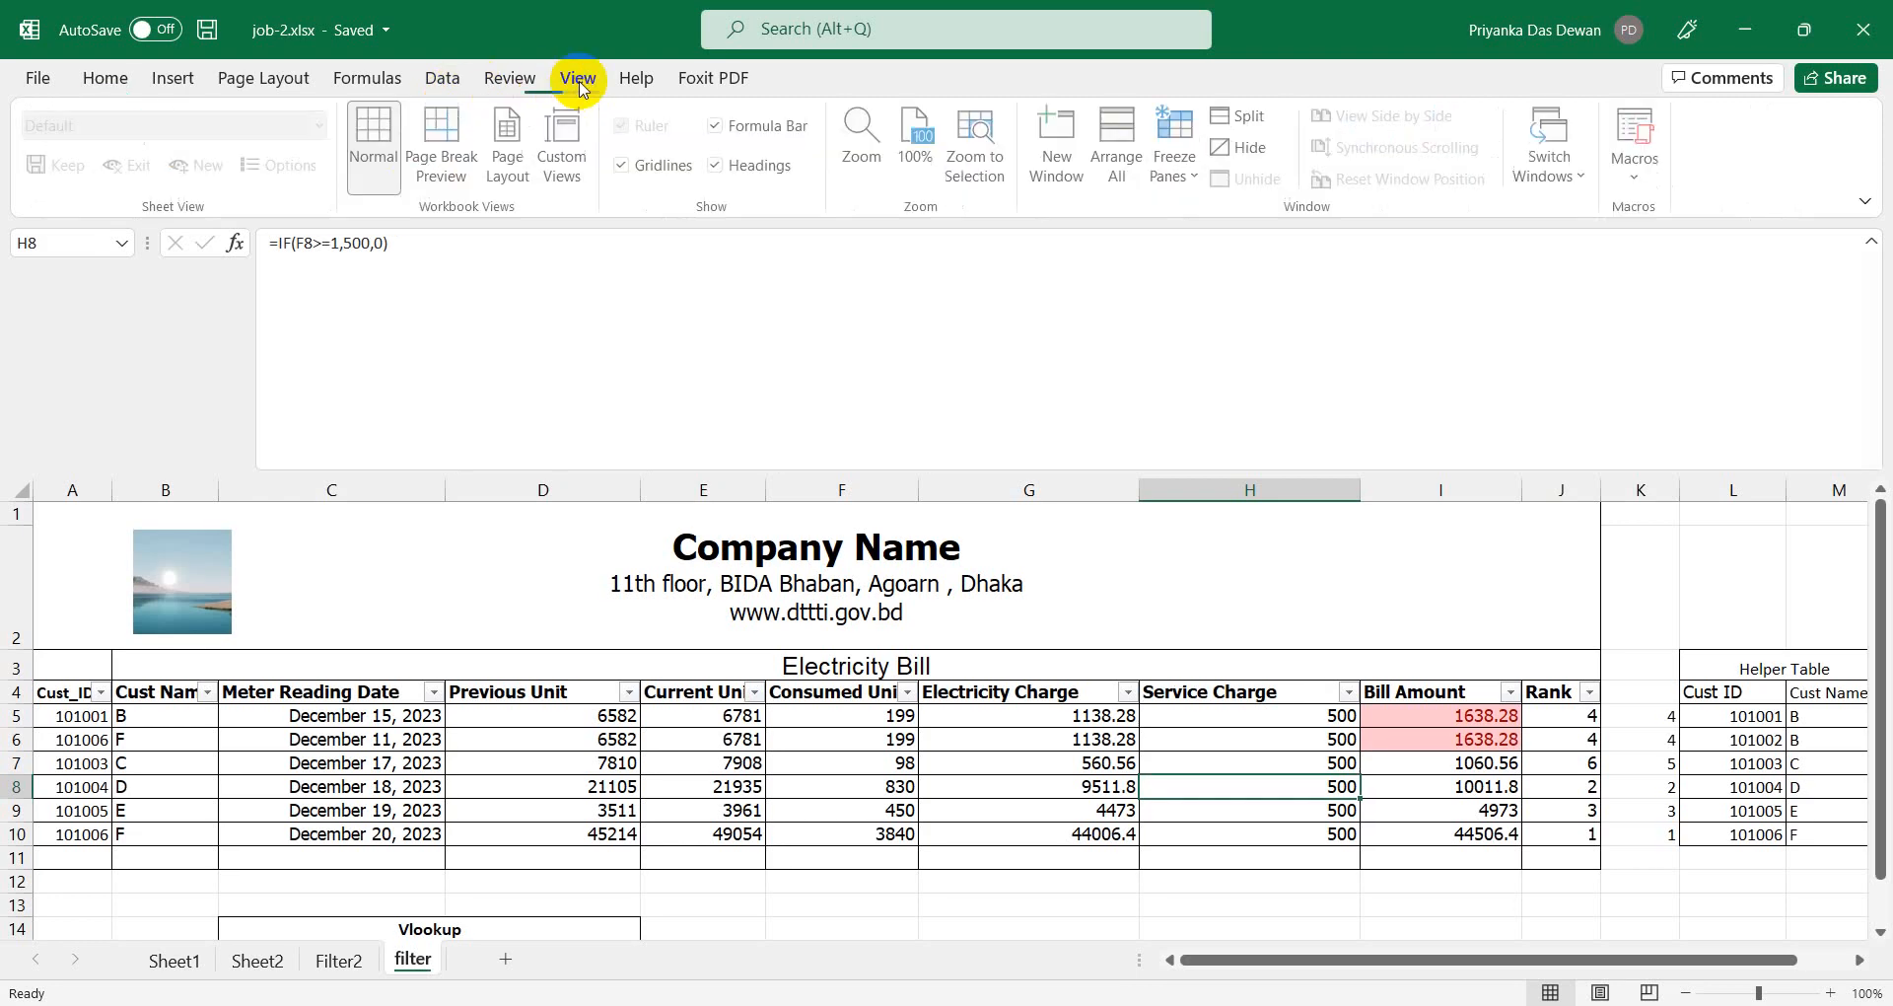
left_click(451, 158)
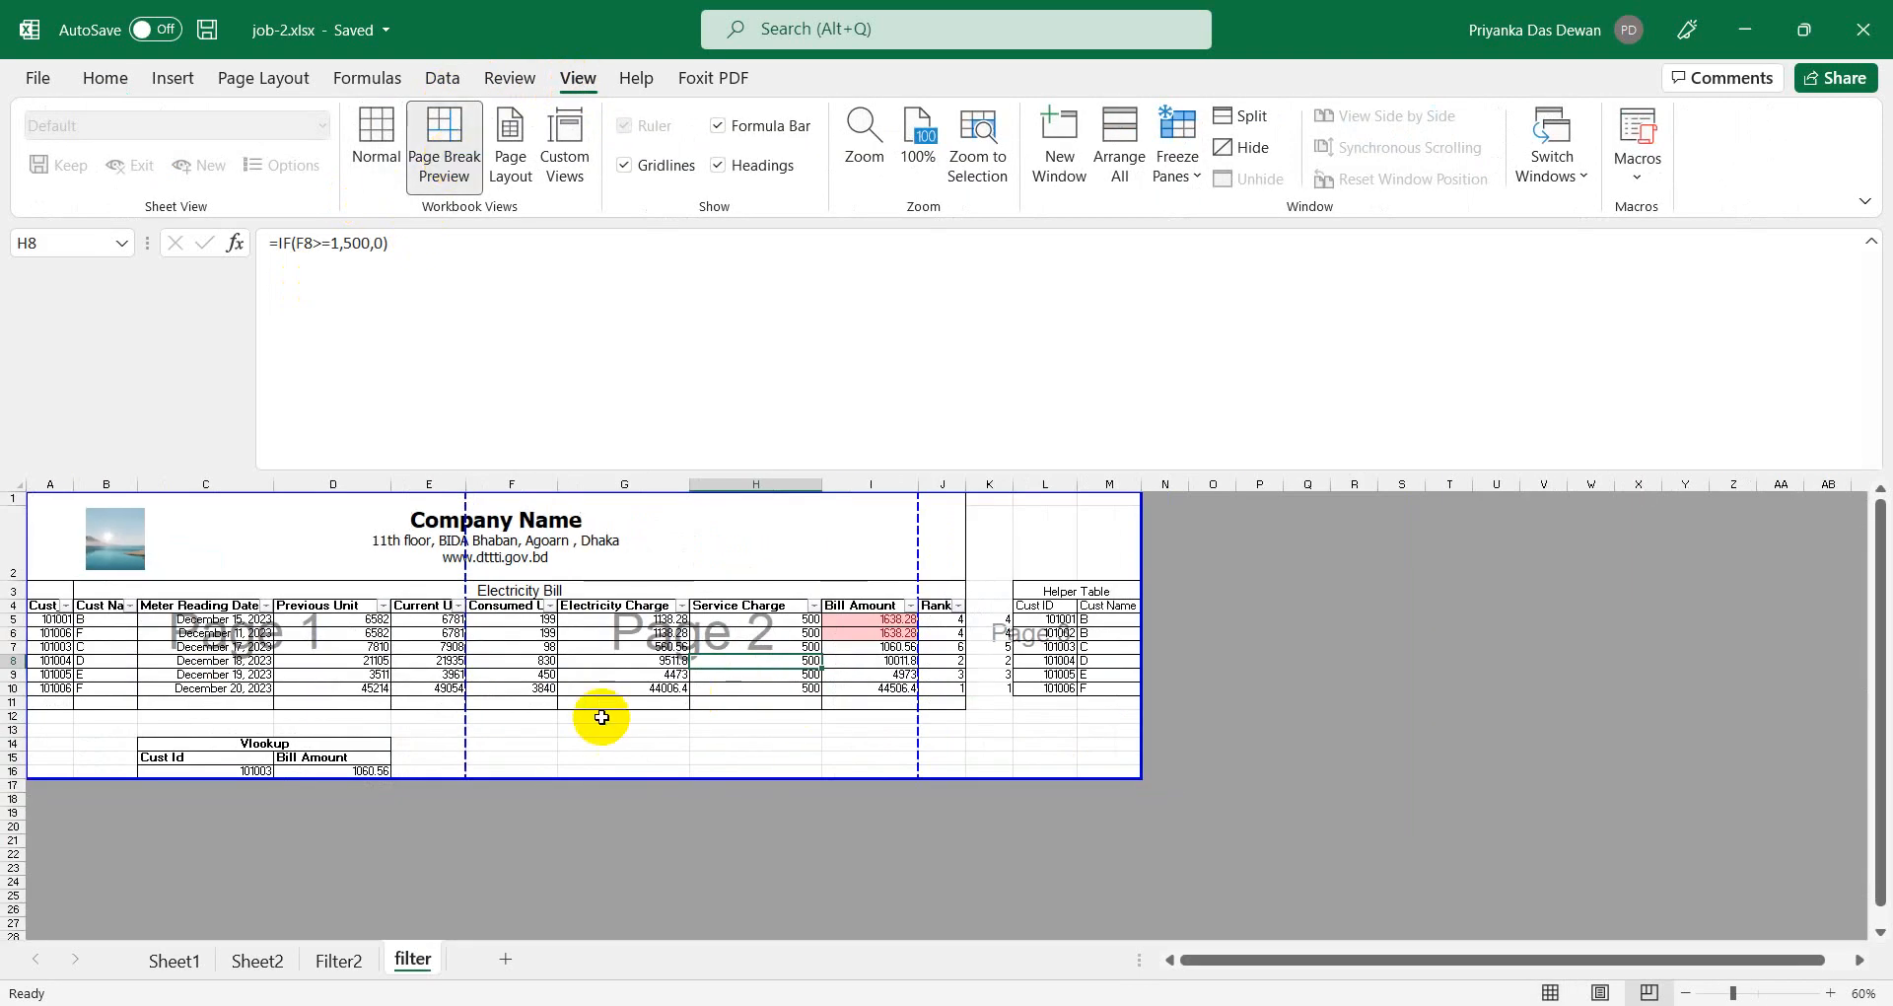
left_click_drag(468, 712, 975, 671)
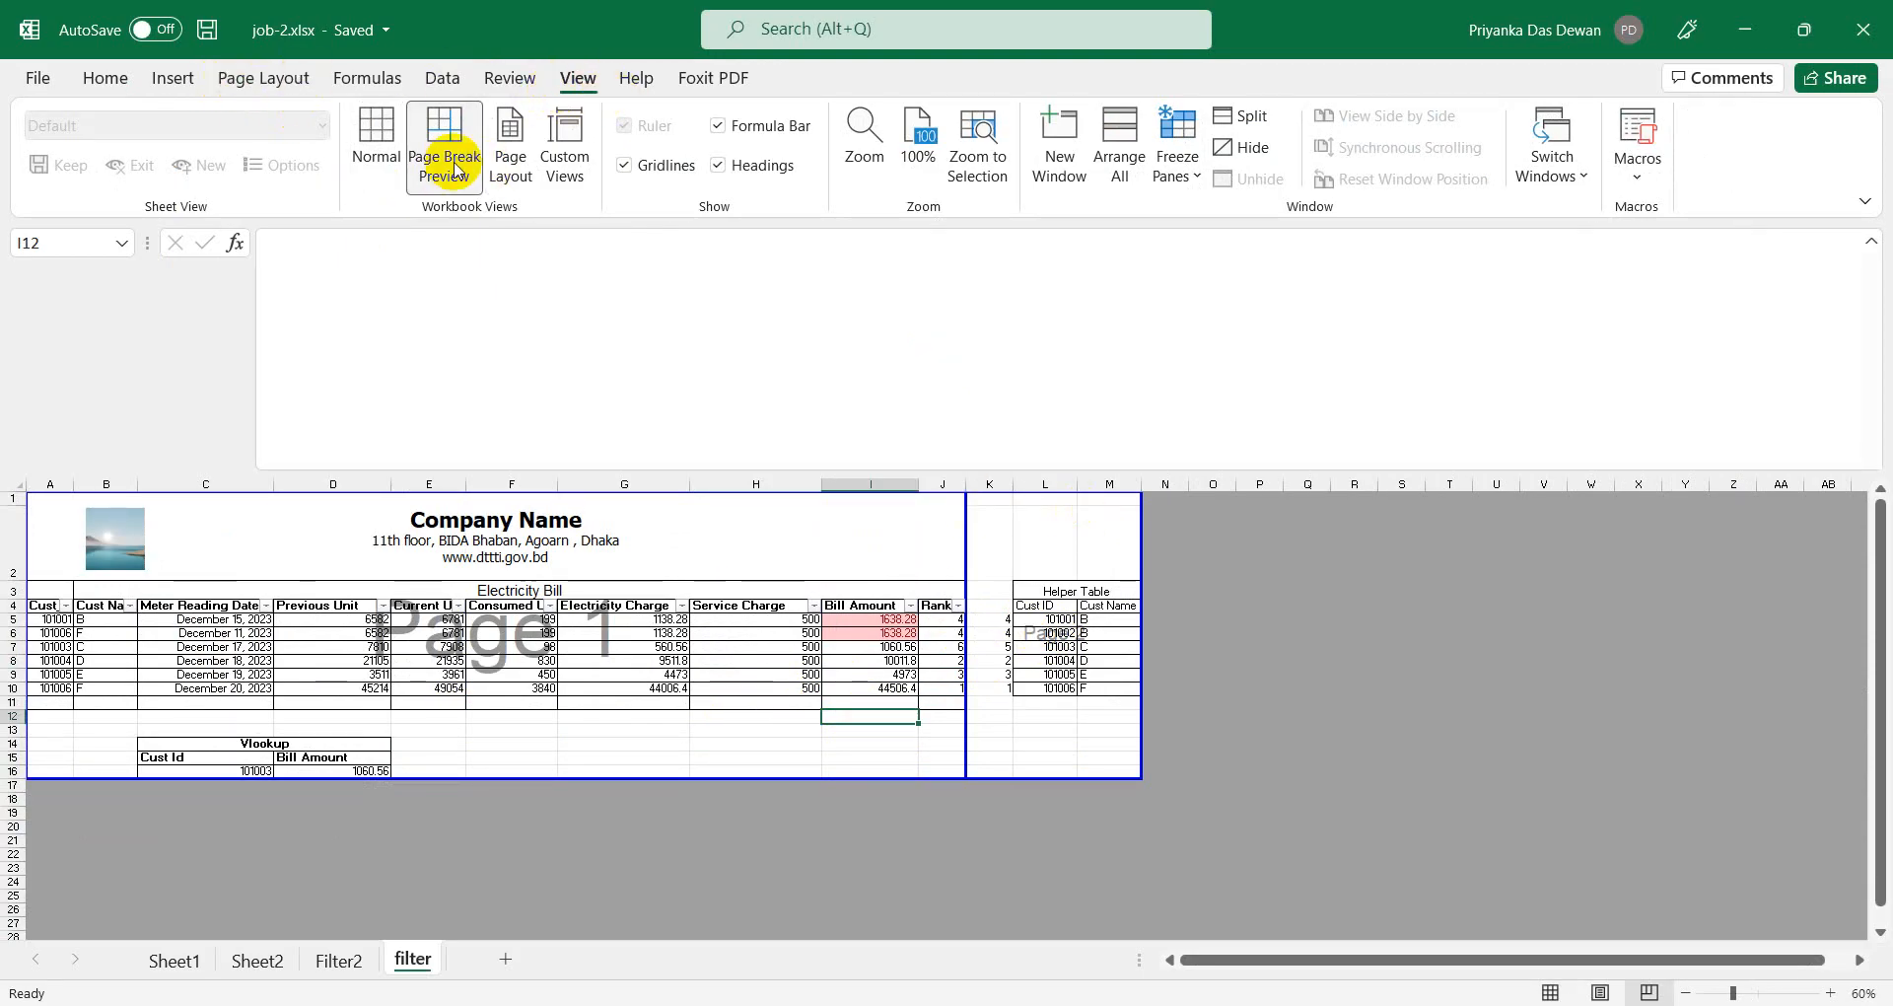
left_click(374, 141)
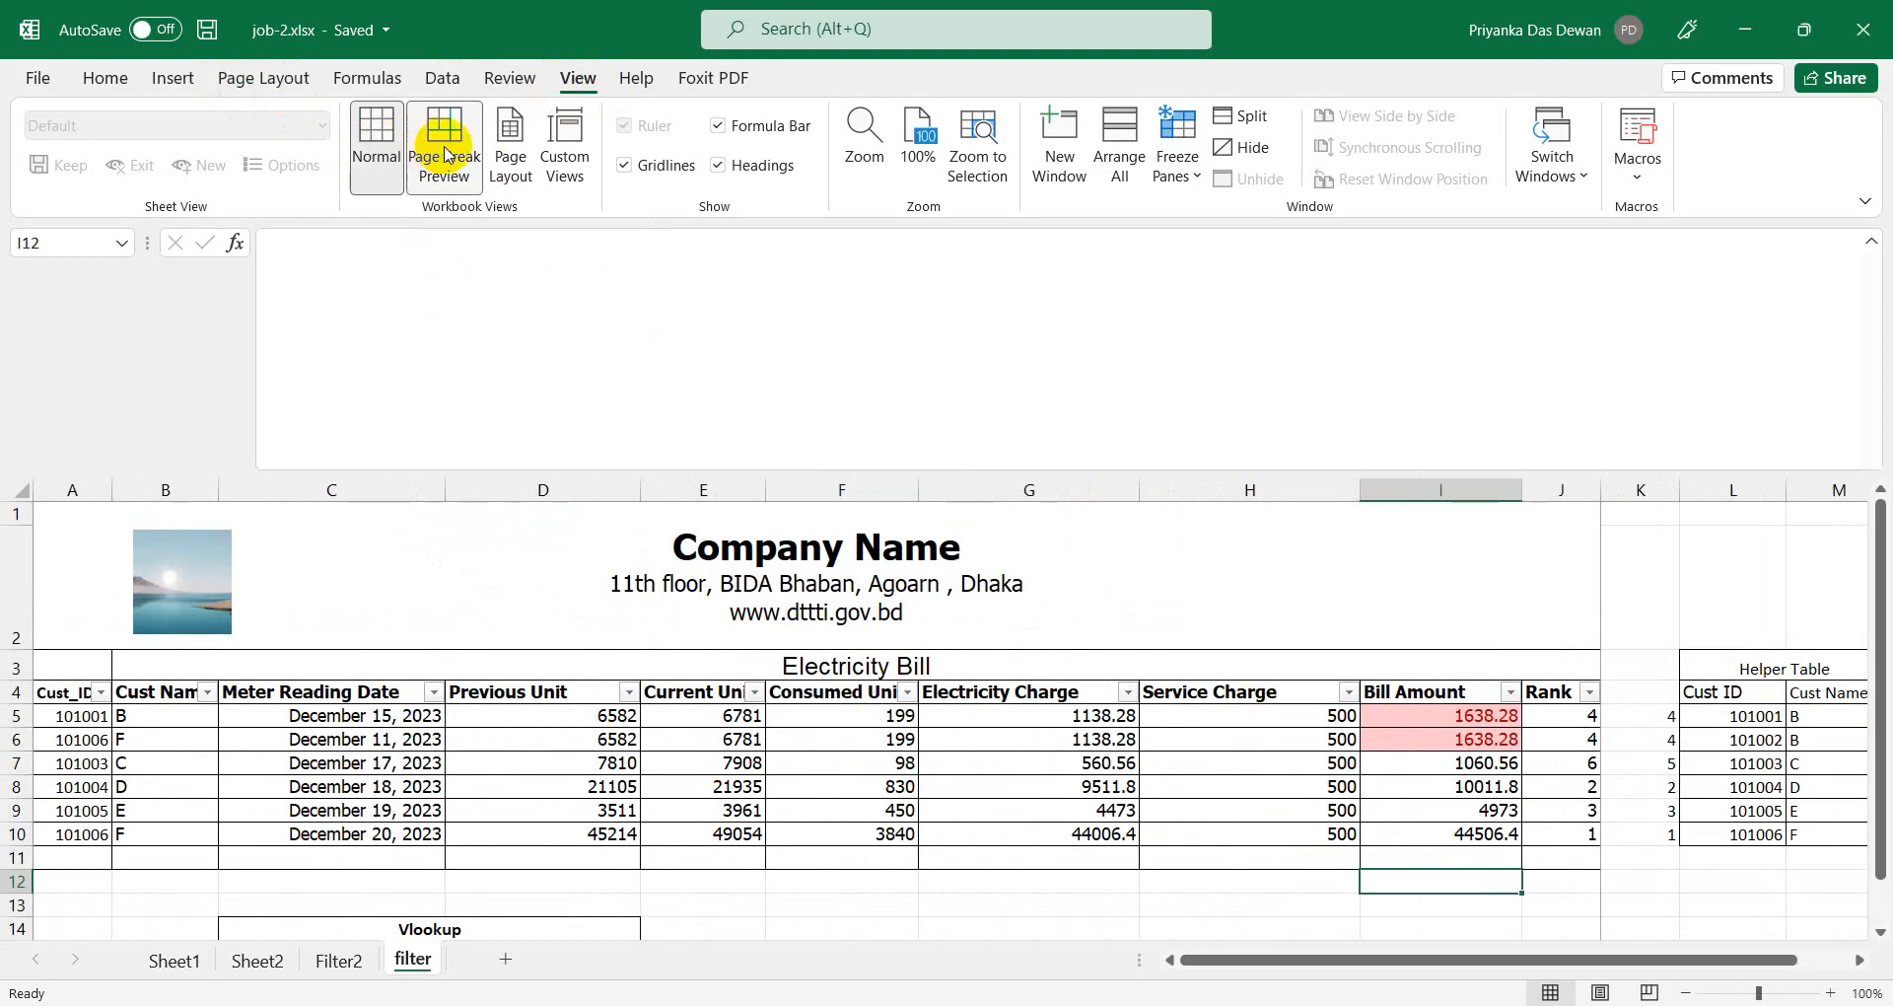
left_click(444, 155)
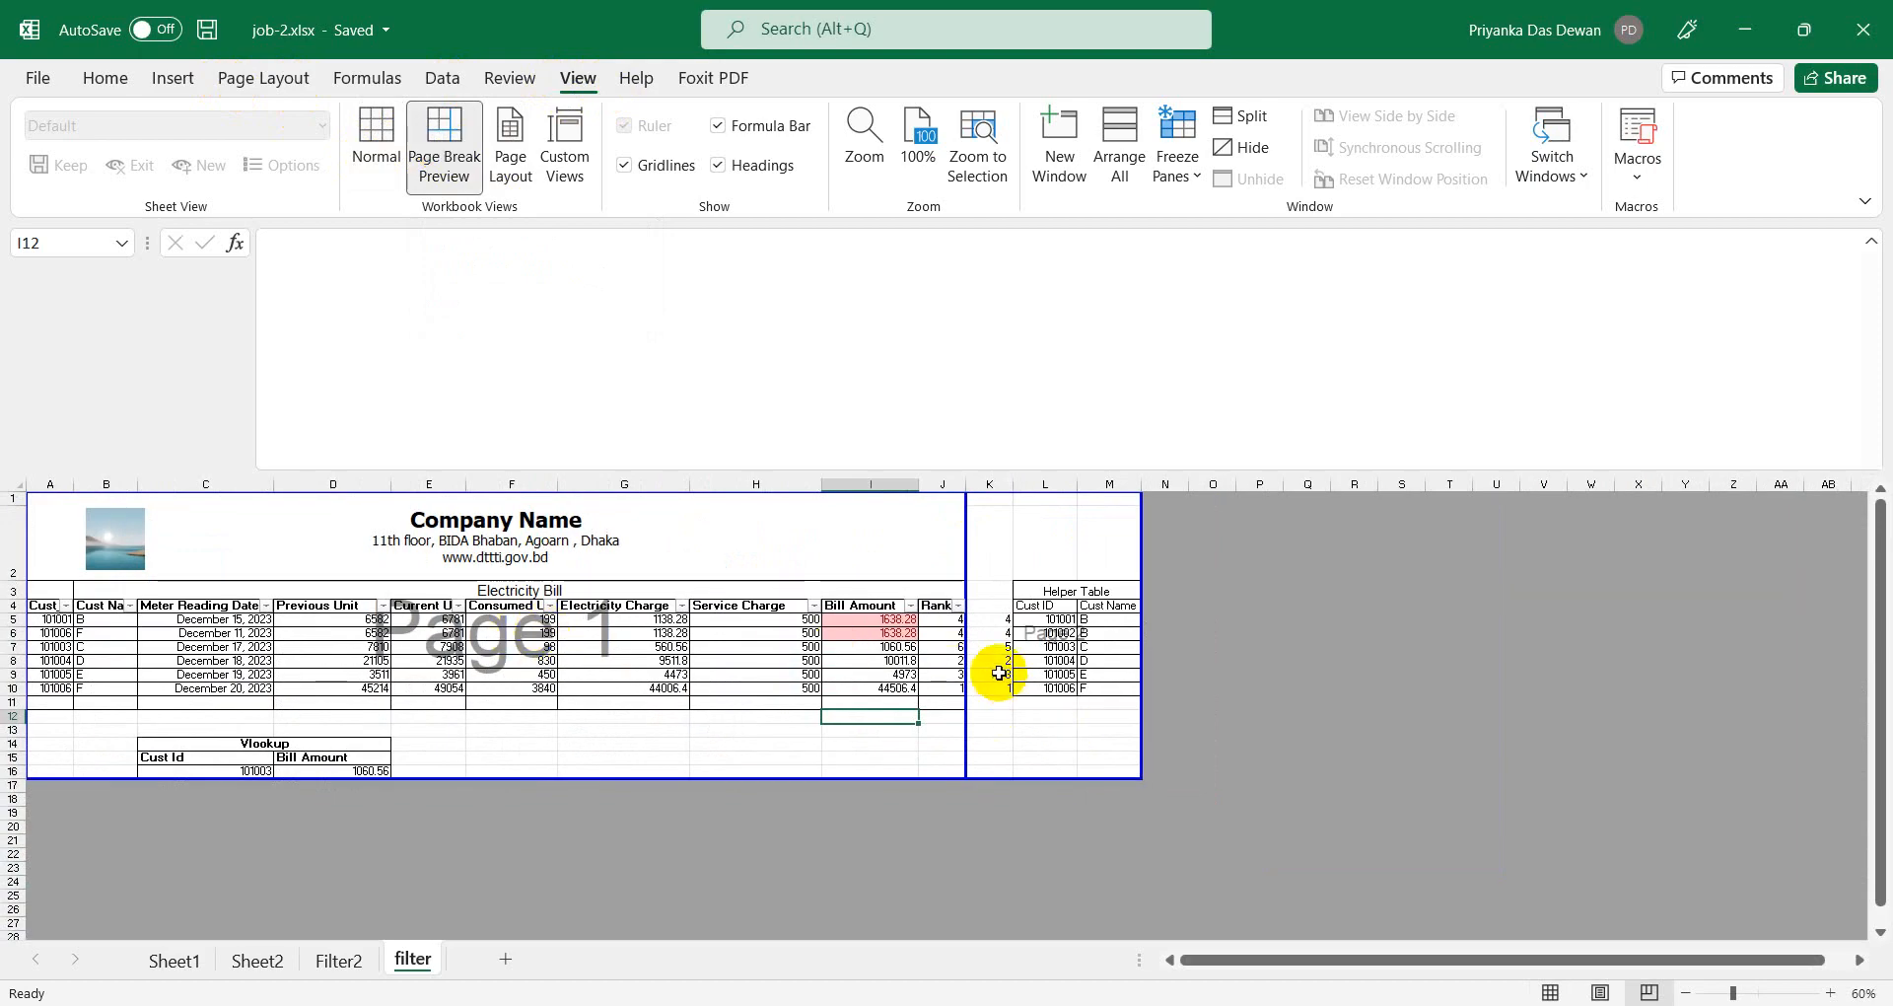
left_click(357, 138)
Step: Save a copy of the workbook as a PDF named job-2 in the Demo > electricity folder
left_click(40, 78)
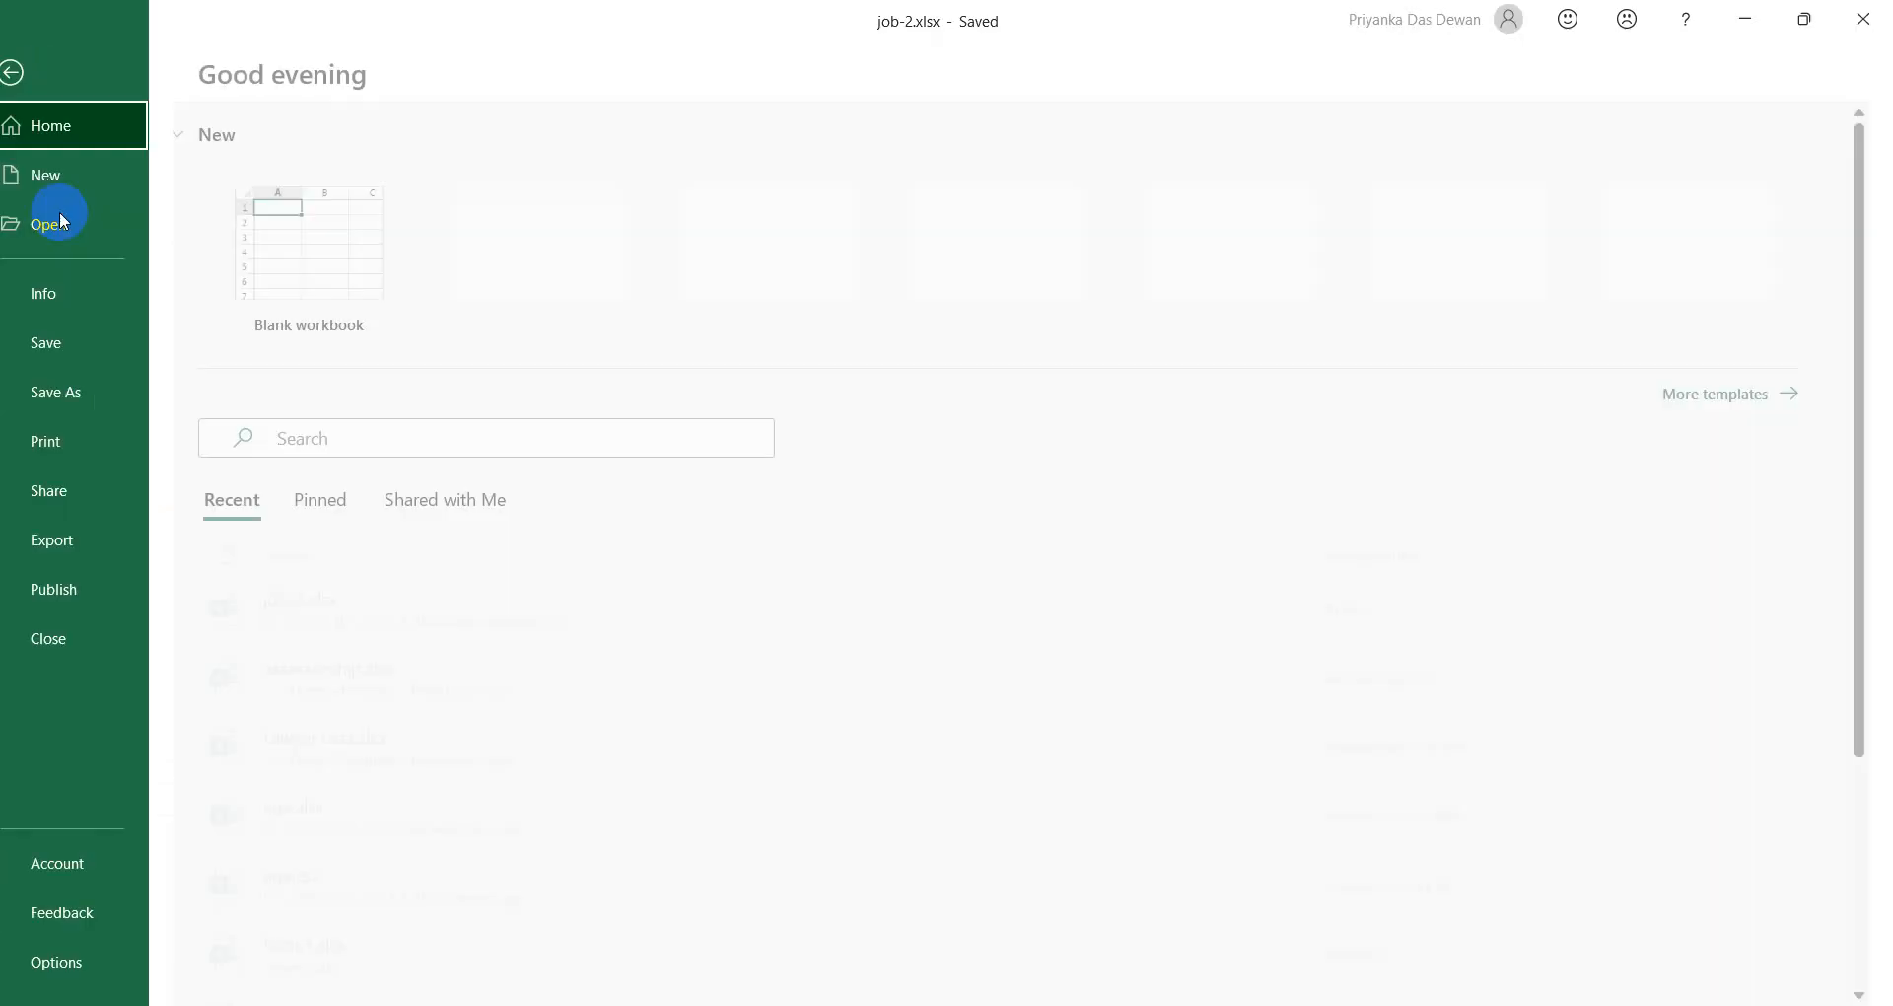
left_click(81, 390)
left_click(786, 218)
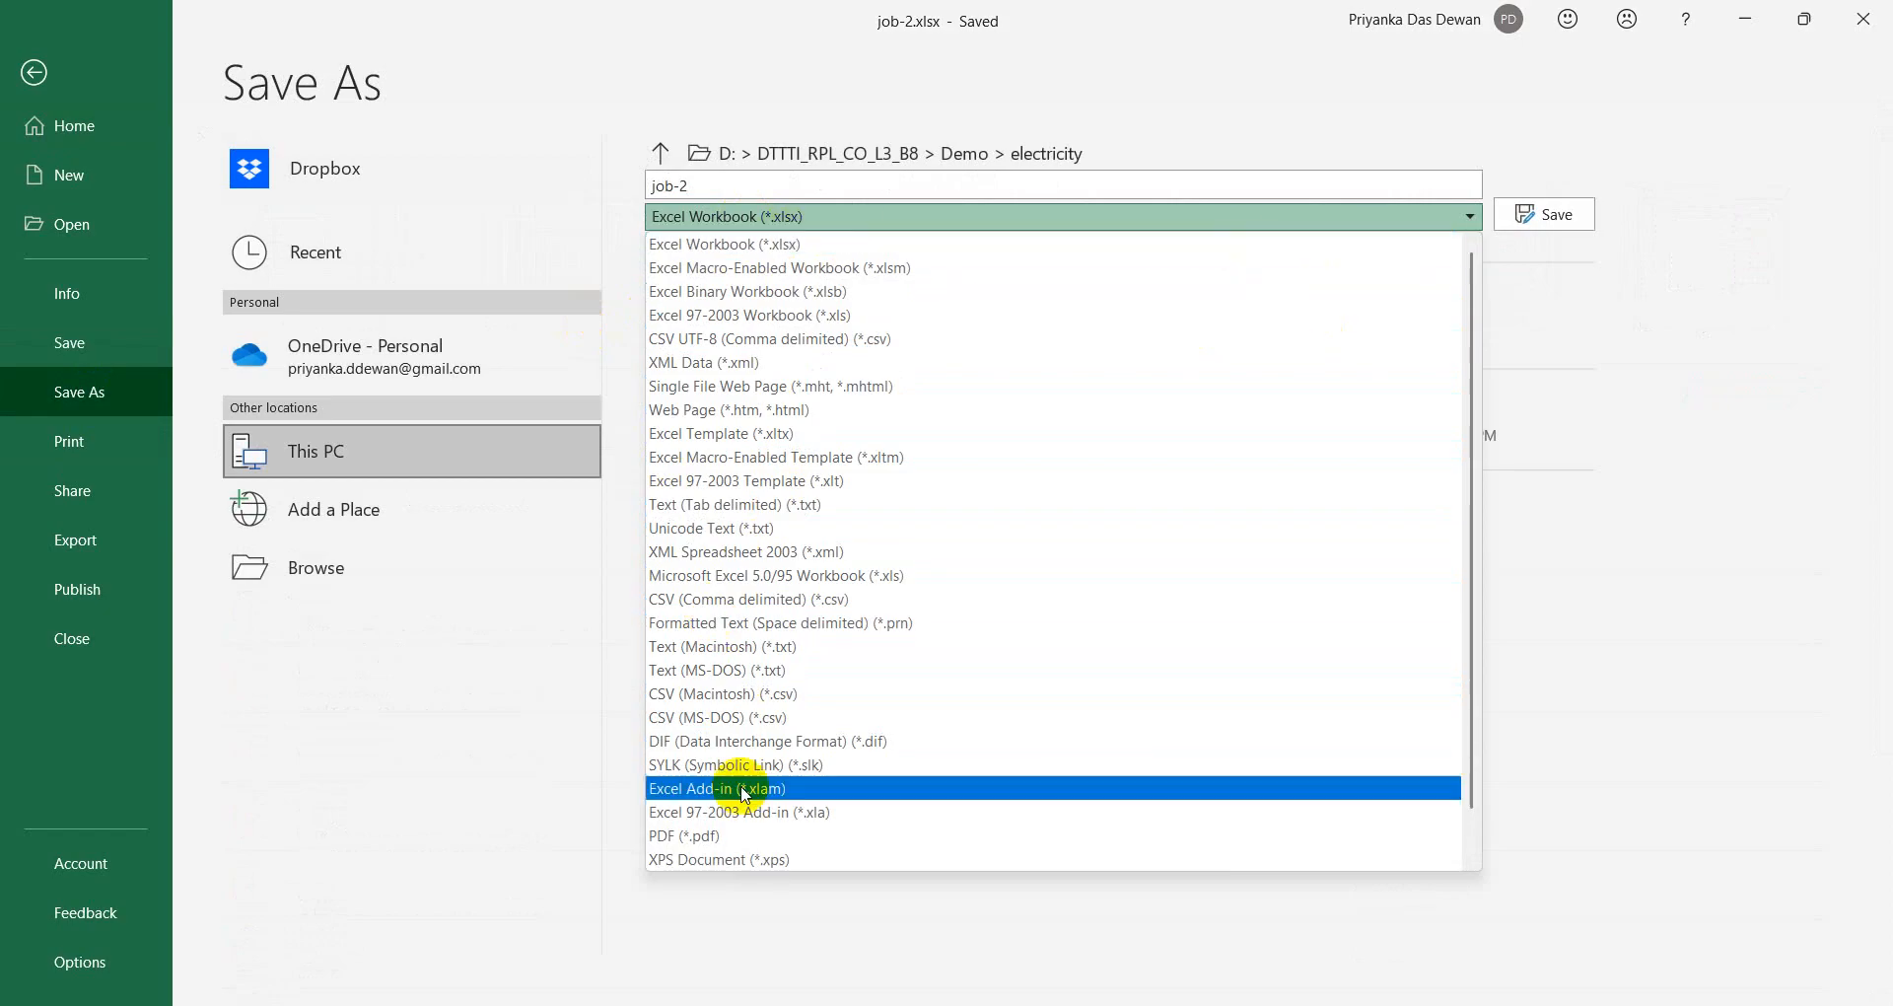
left_click(735, 835)
left_click(1544, 214)
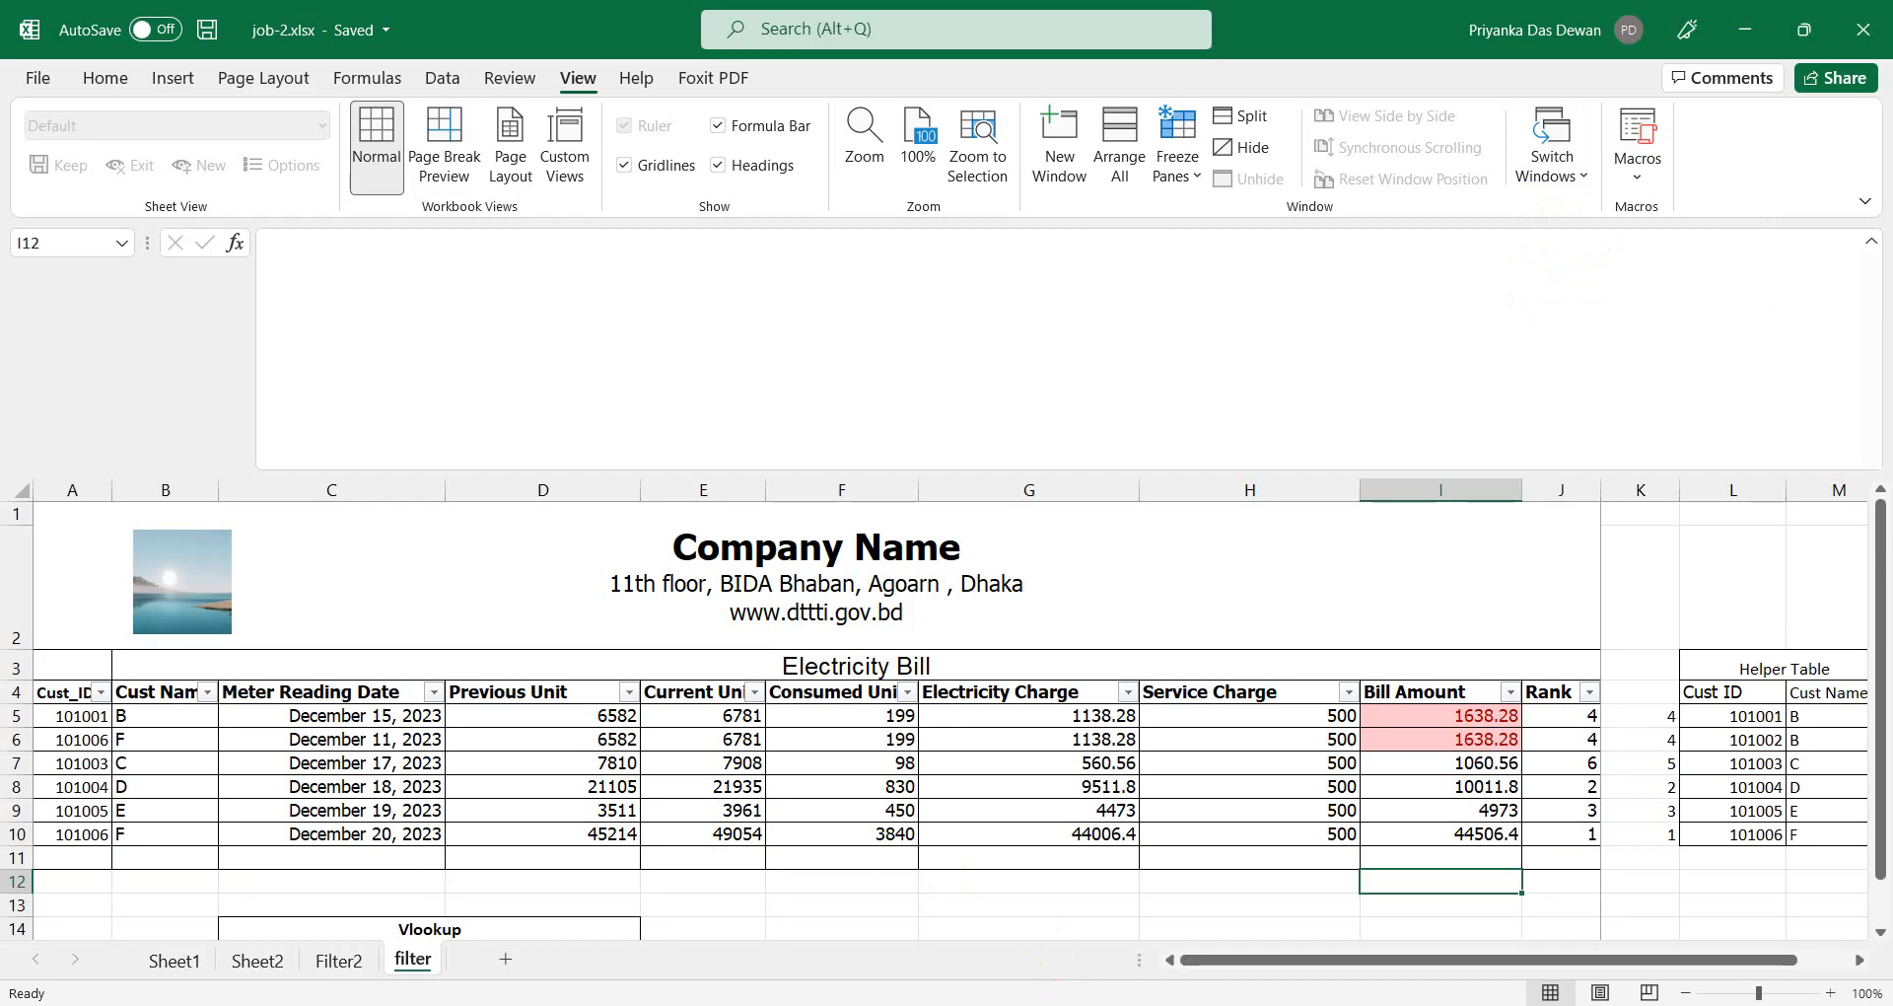
Step: Check for the exported job-2.pdf in the DTTTI_RPL_CO_L3_B8 > Demo > electricity folder in File Explorer, and return to the workbook
key("alt+Tab")
left_click(582, 836)
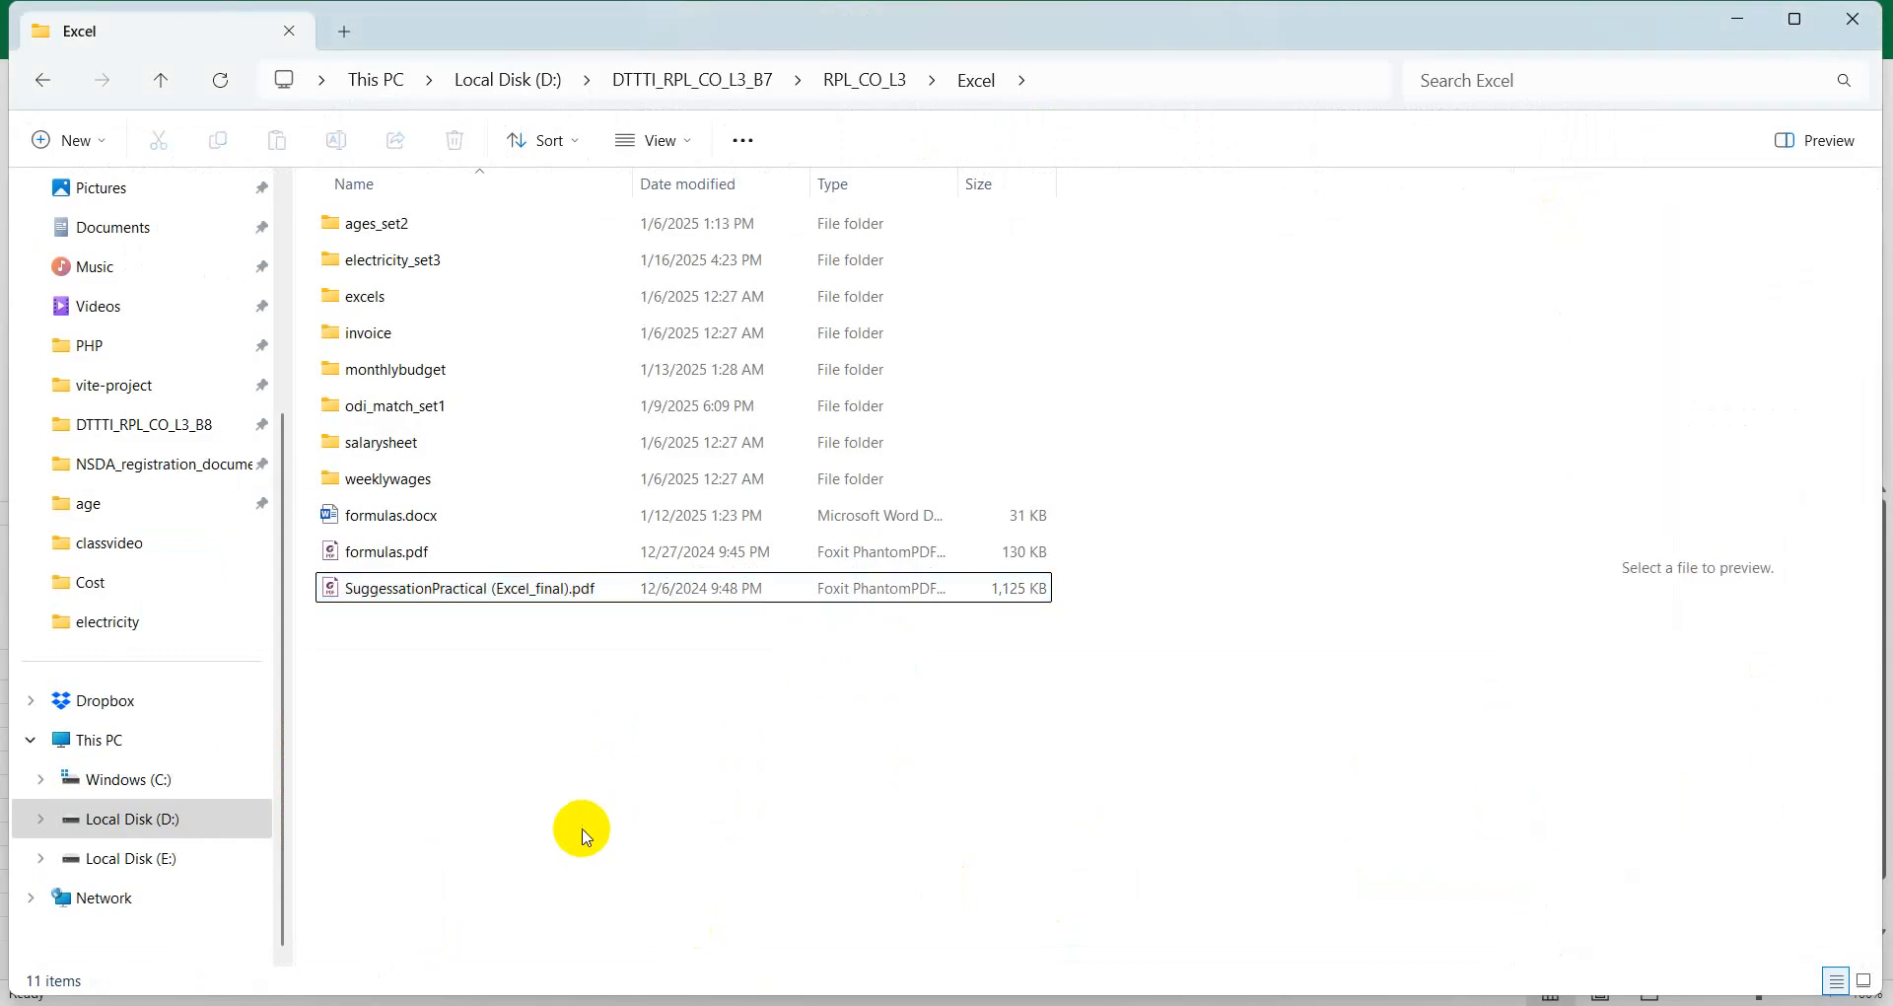
left_click(184, 426)
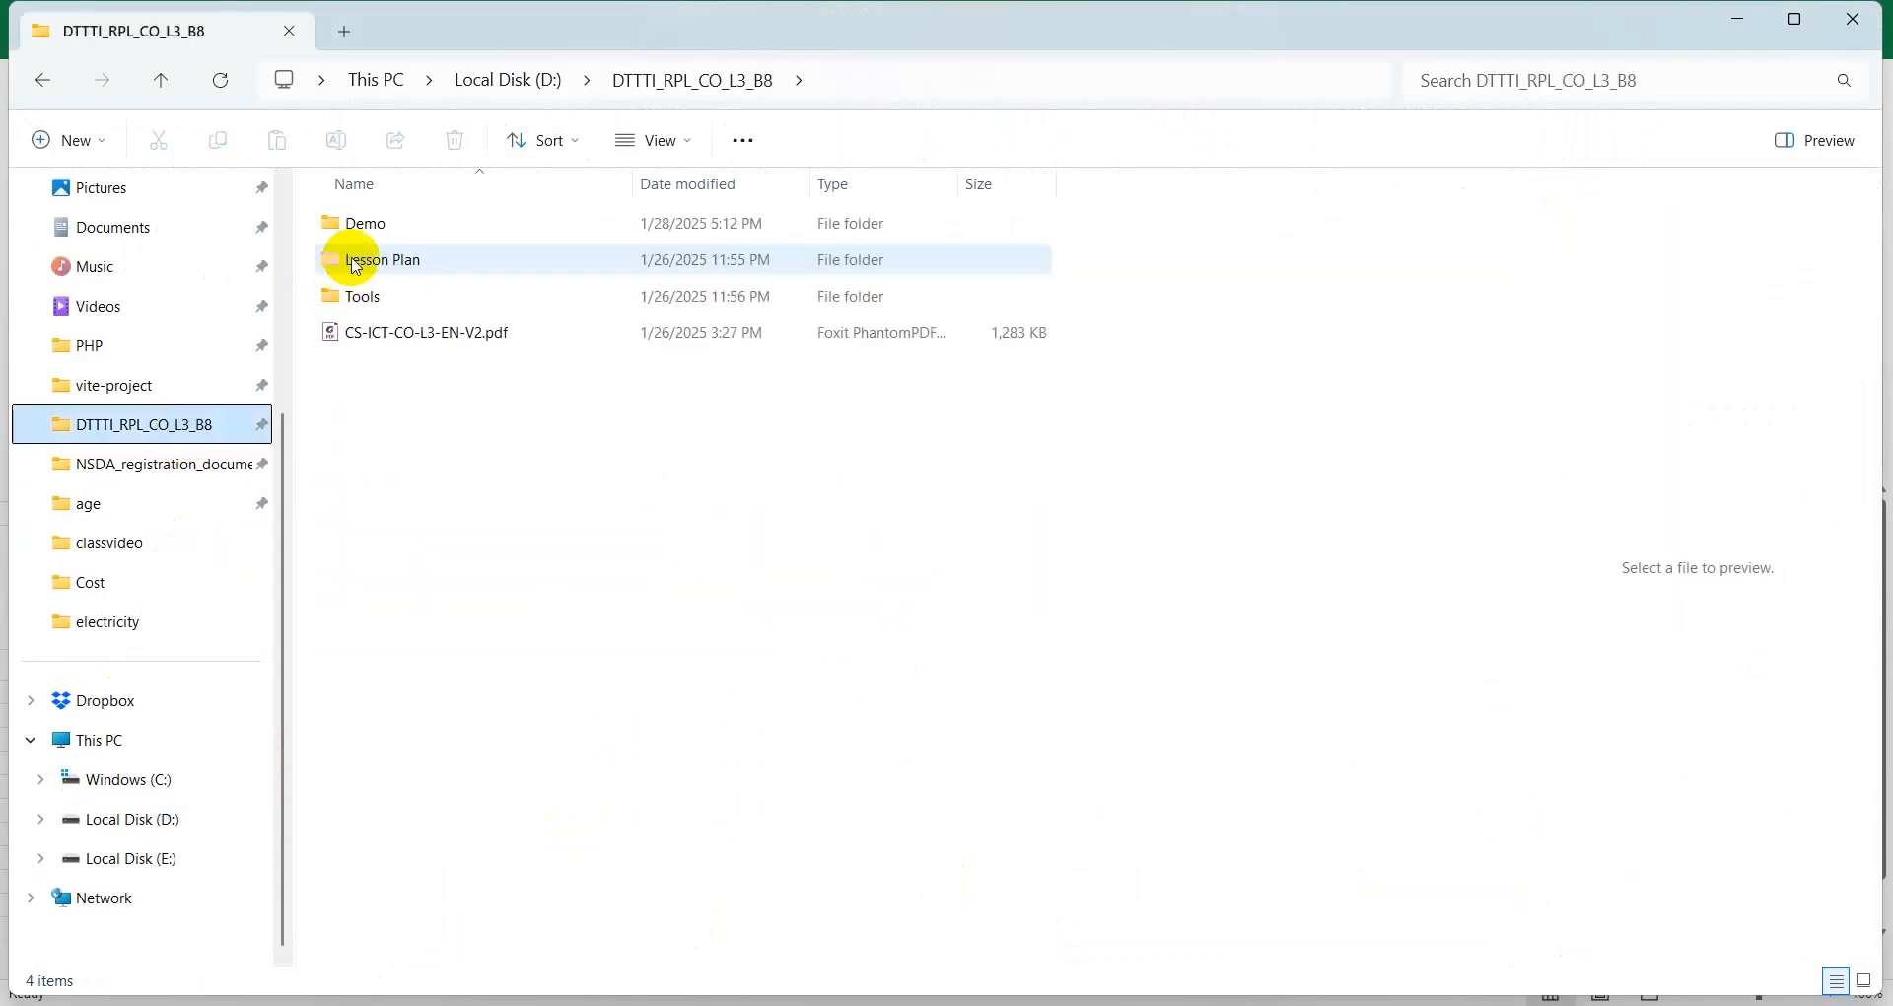
double_click(372, 225)
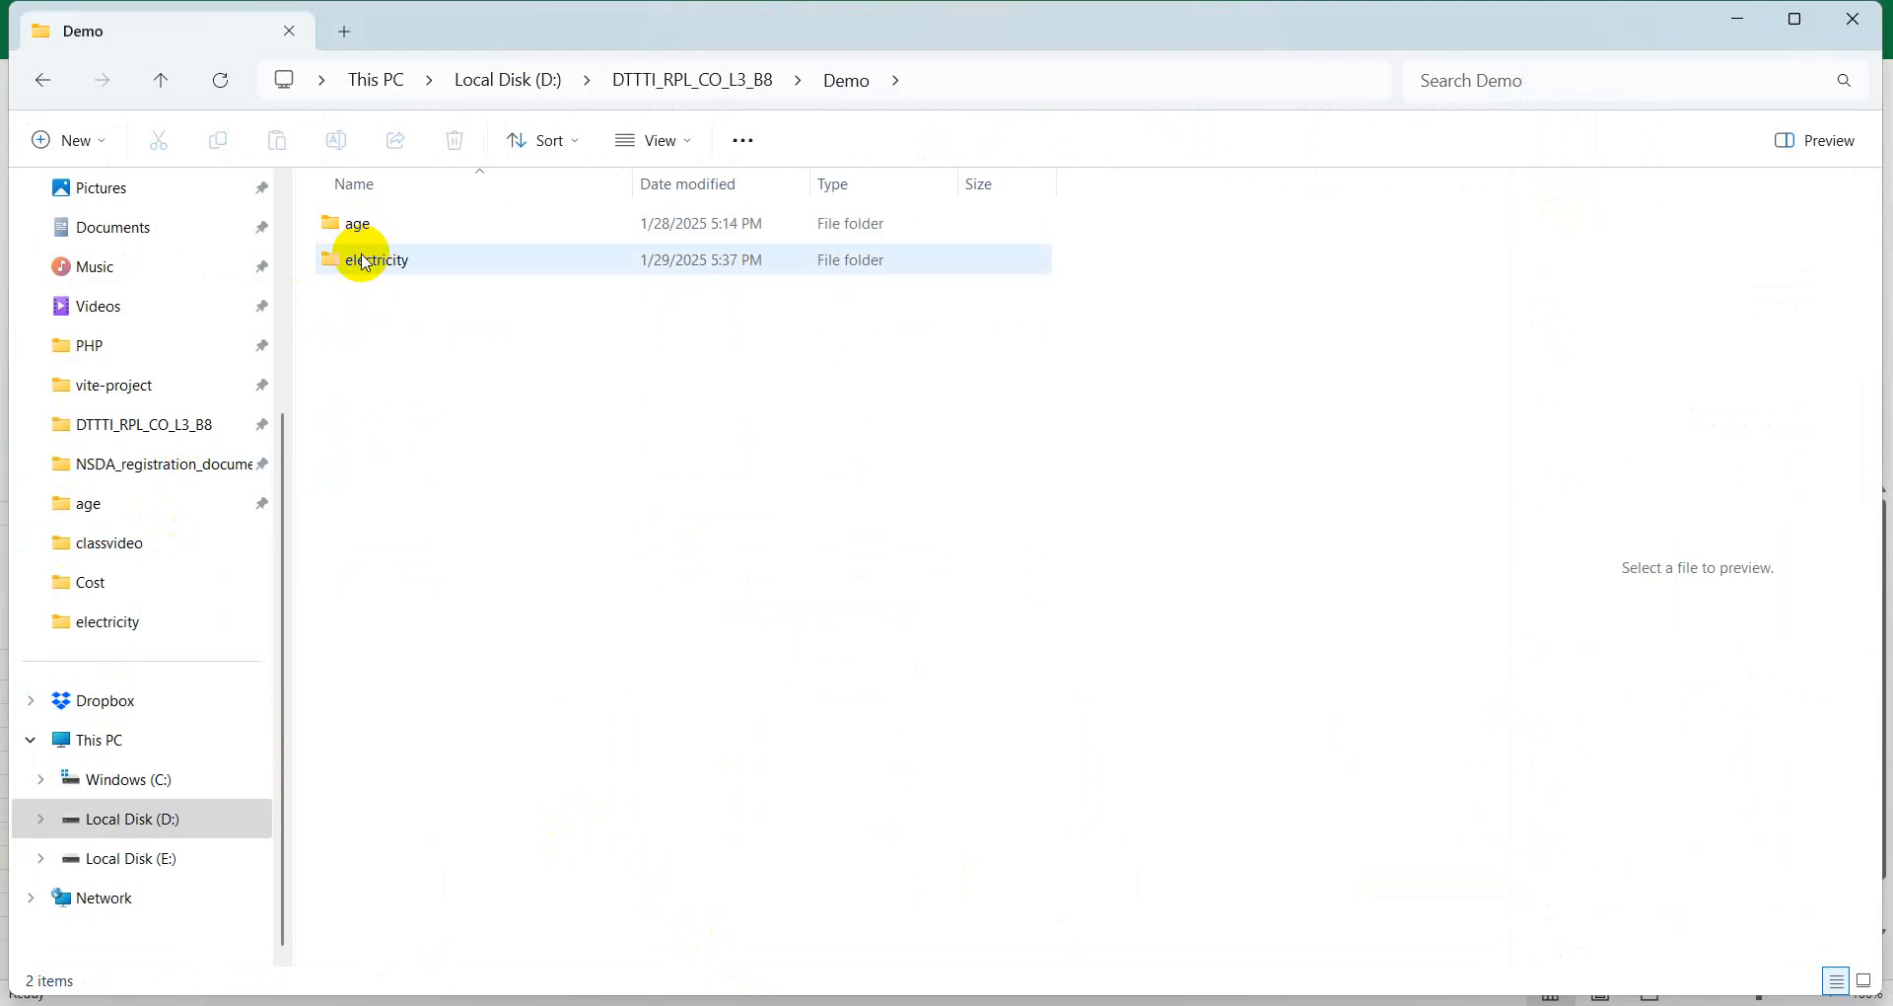
double_click(366, 262)
left_click(378, 229)
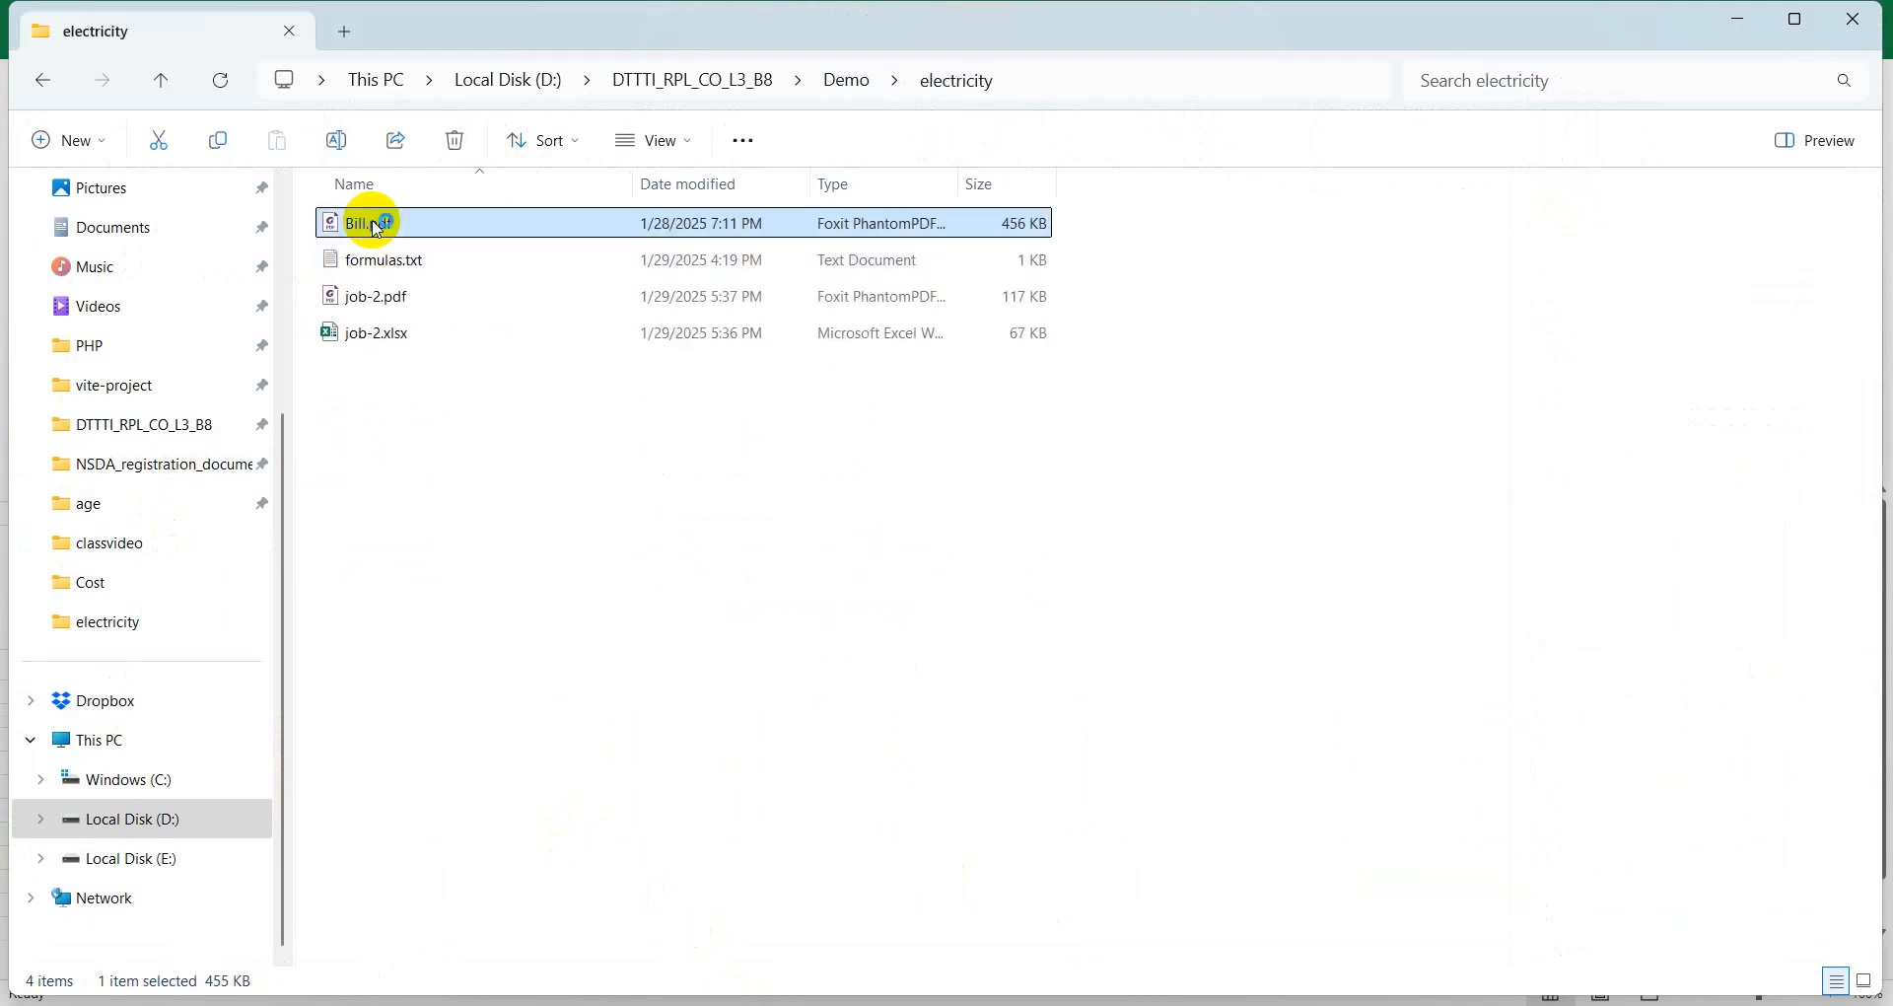
left_click(402, 302)
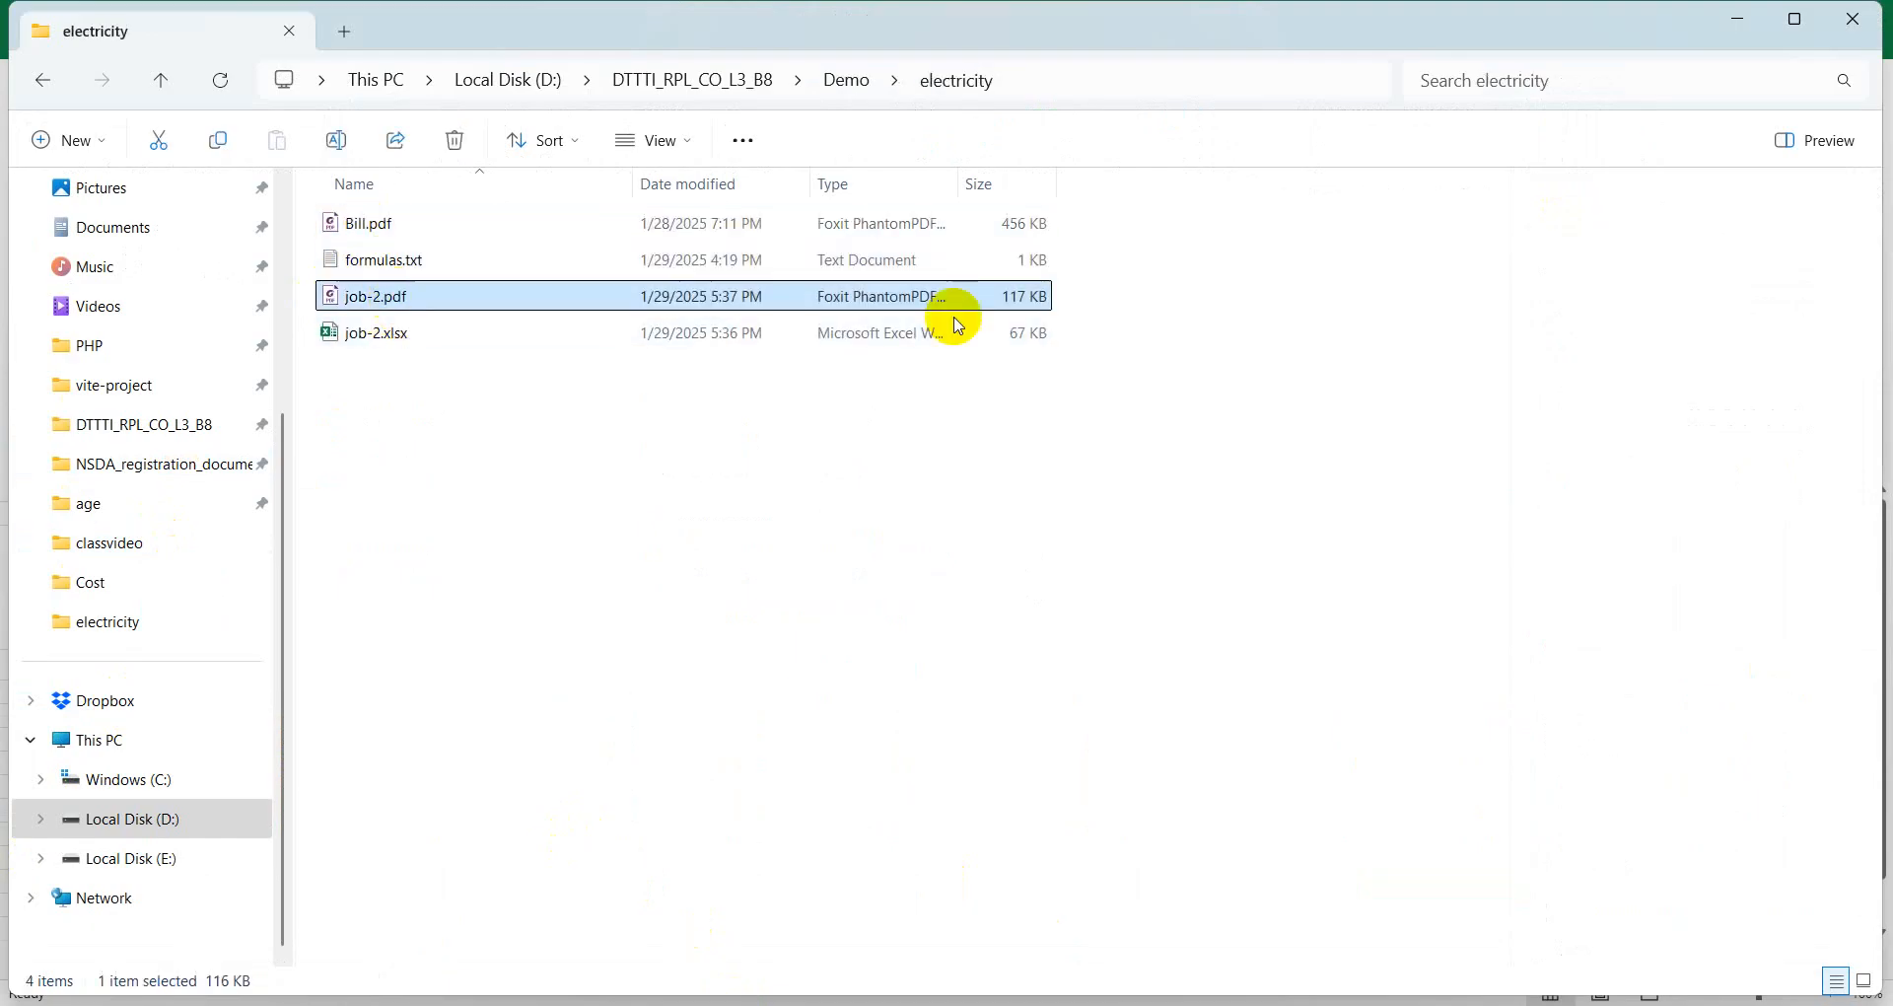
left_click(1743, 20)
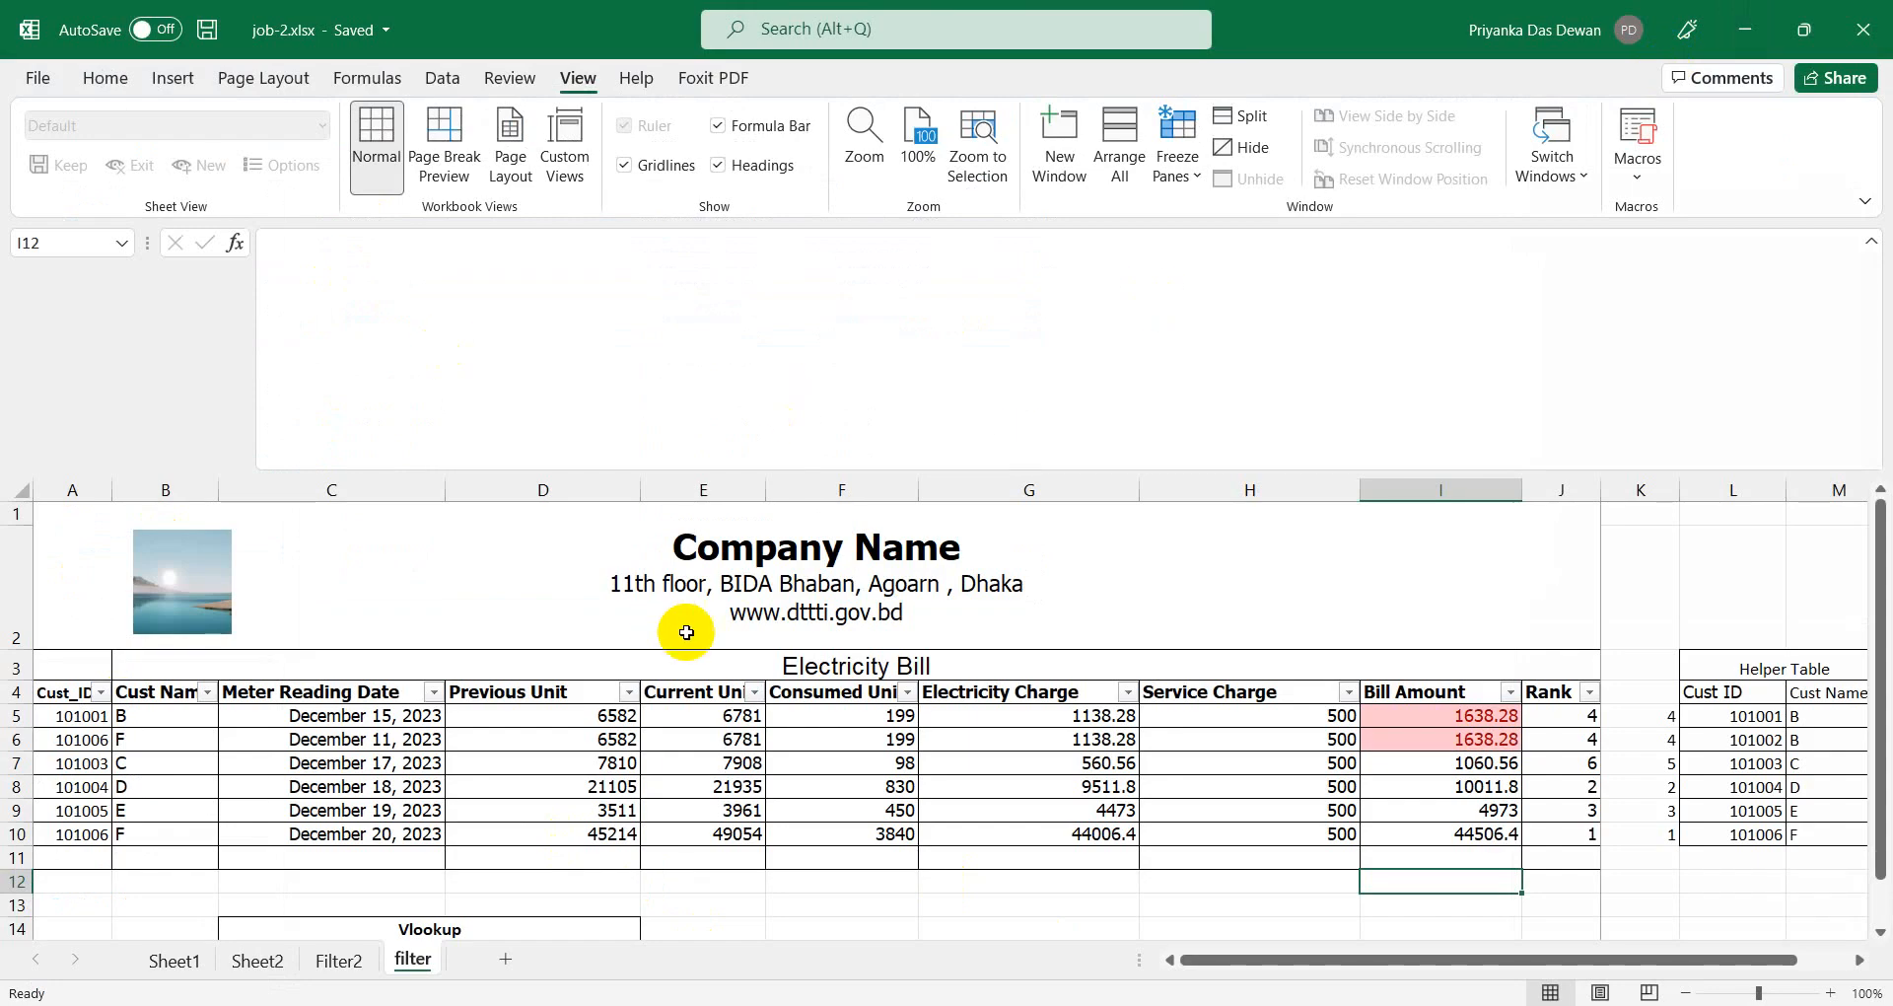
Step: Save the active filter sheet as job-2 in CSV (Comma delimited) format in the electricity folder, accepting that only this sheet is saved
left_click(39, 78)
left_click(74, 394)
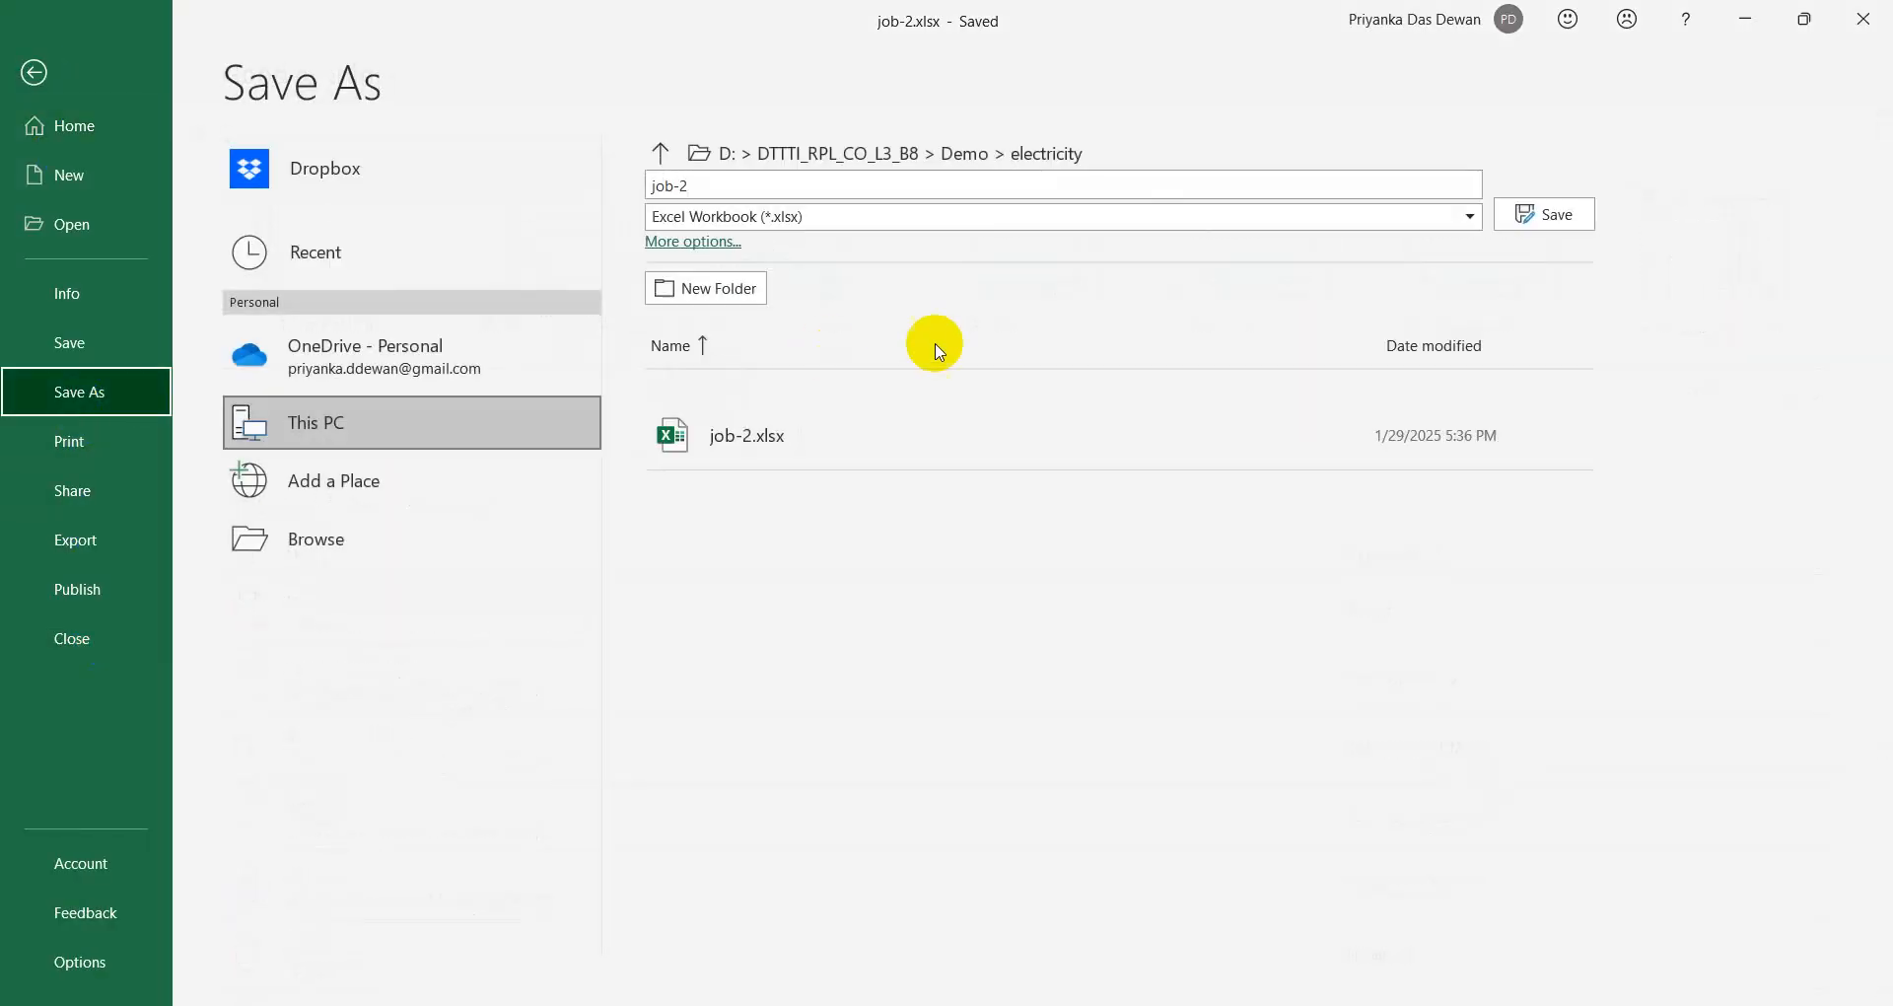
left_click(824, 216)
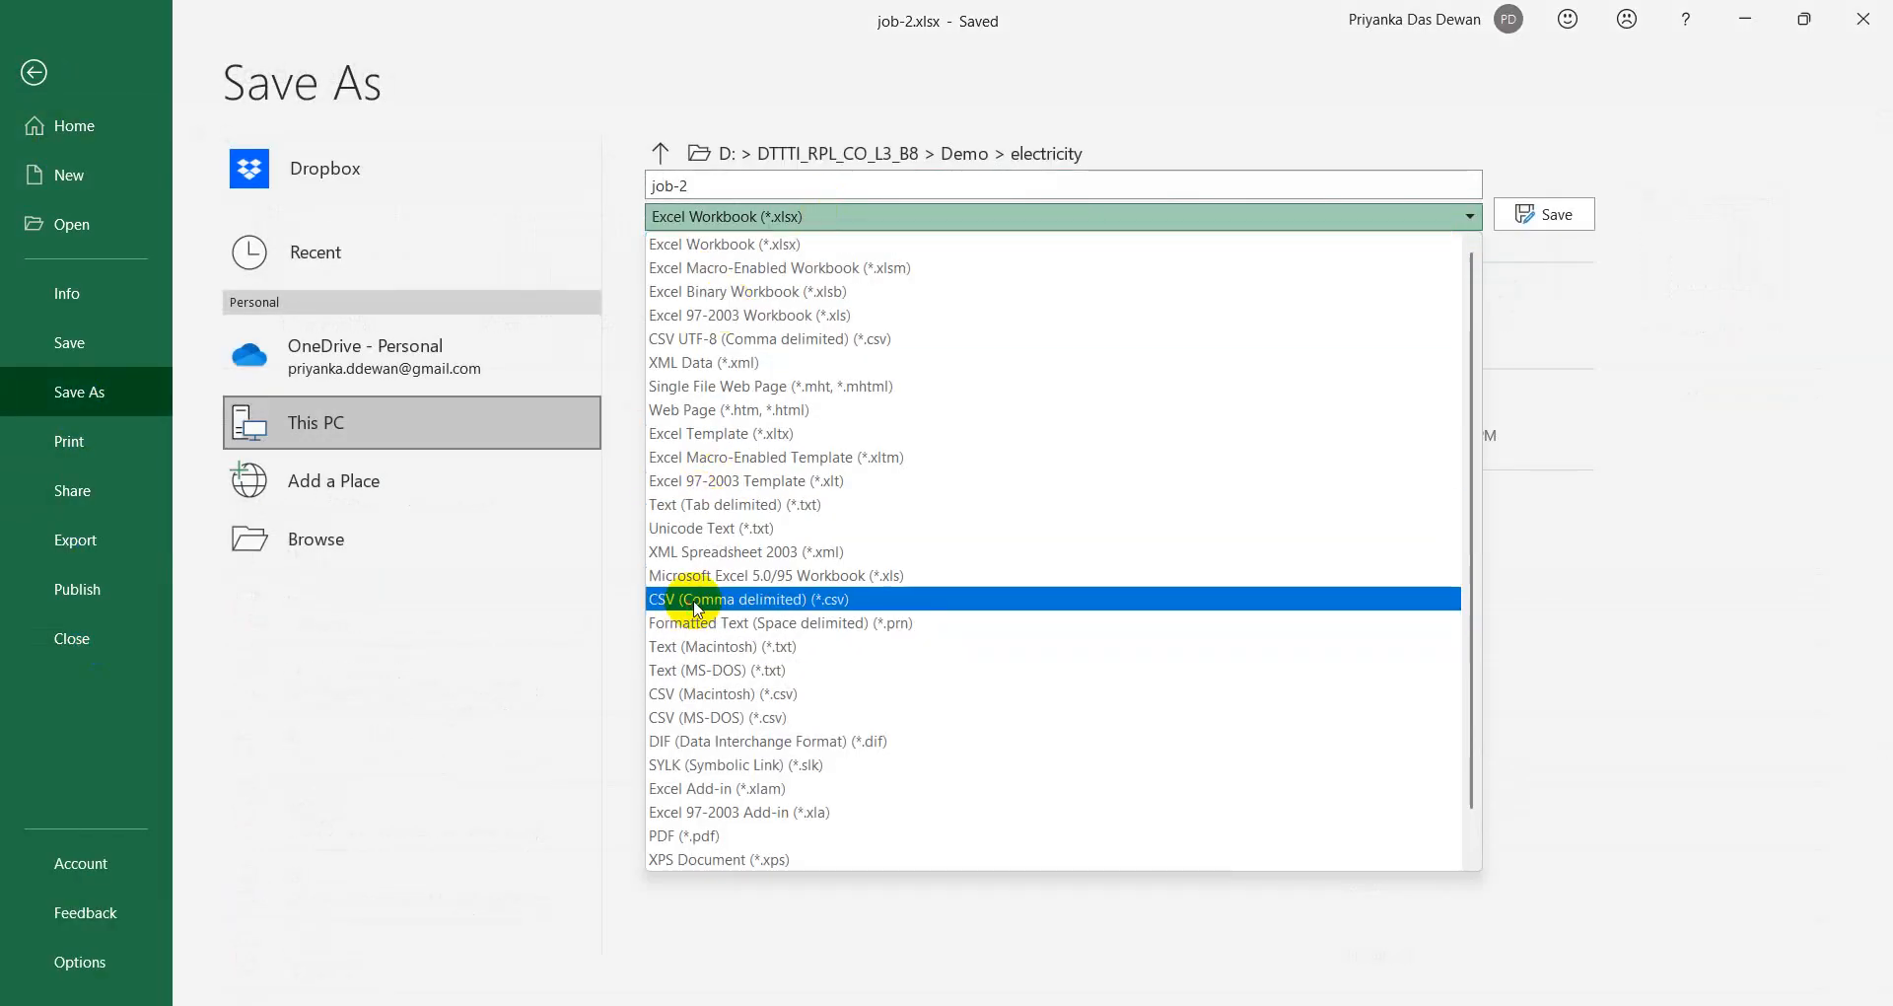
left_click(663, 598)
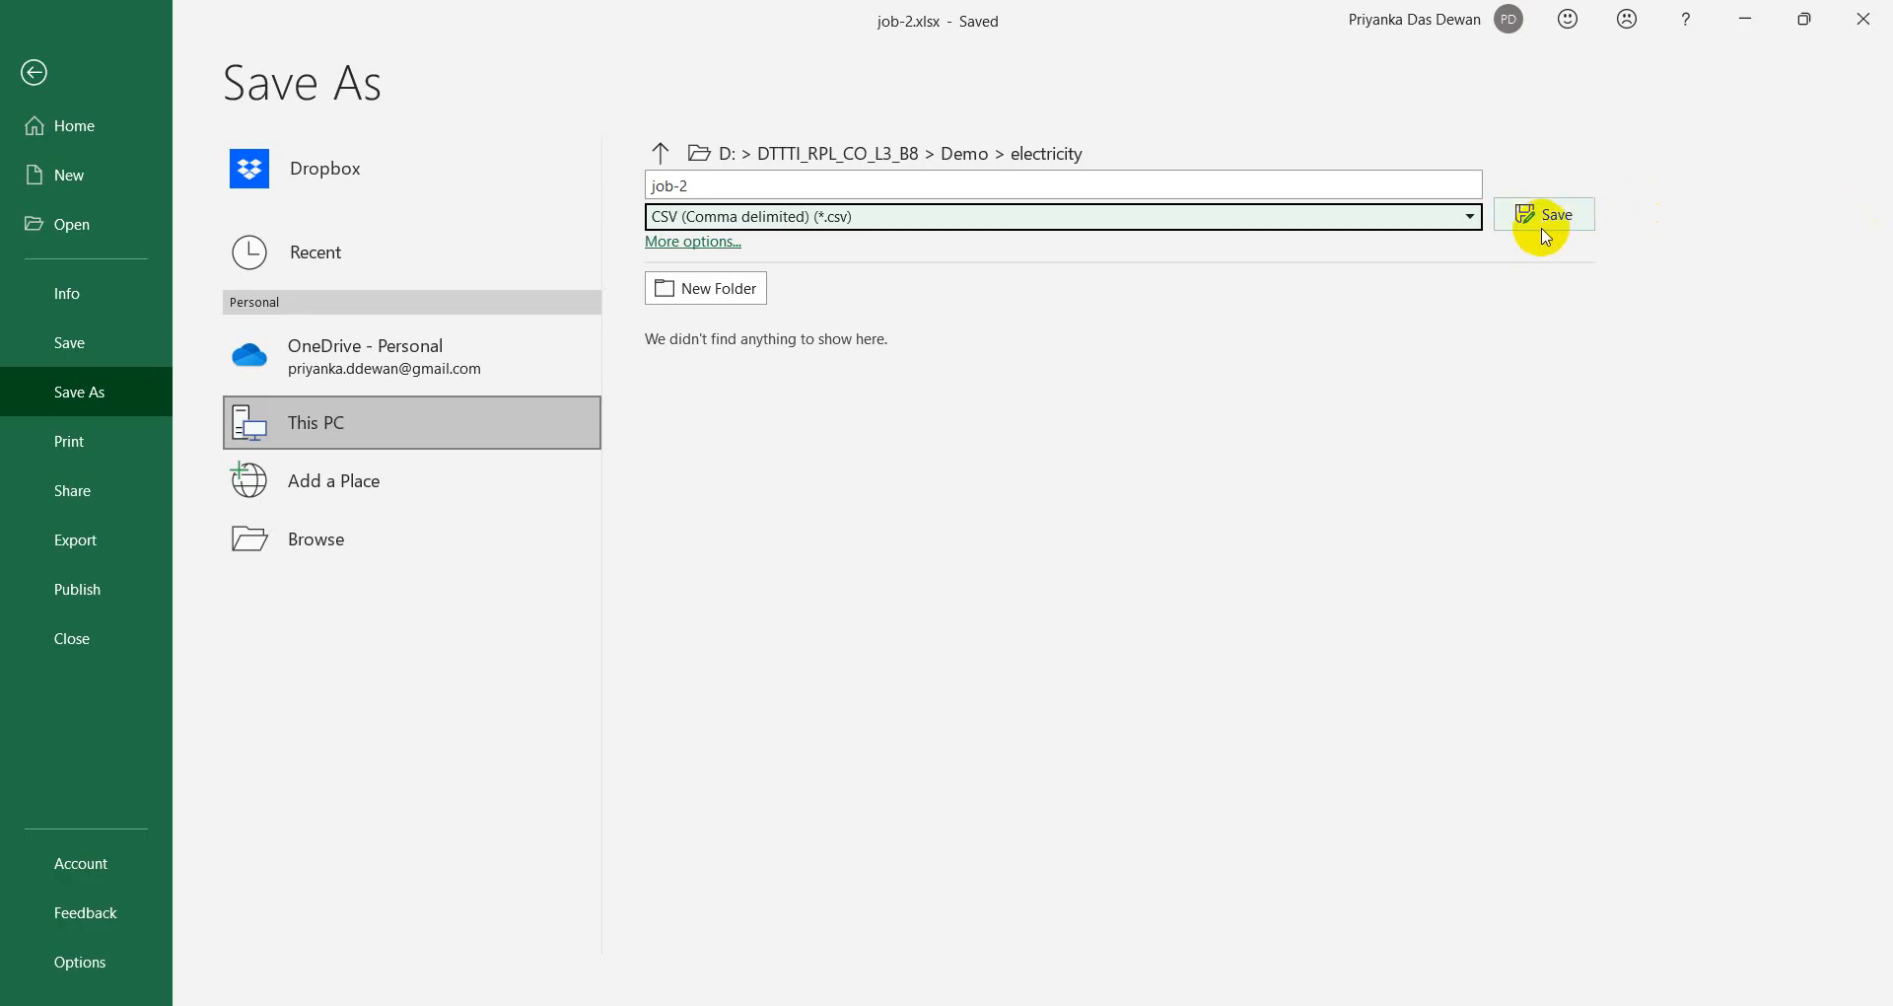
left_click(1544, 217)
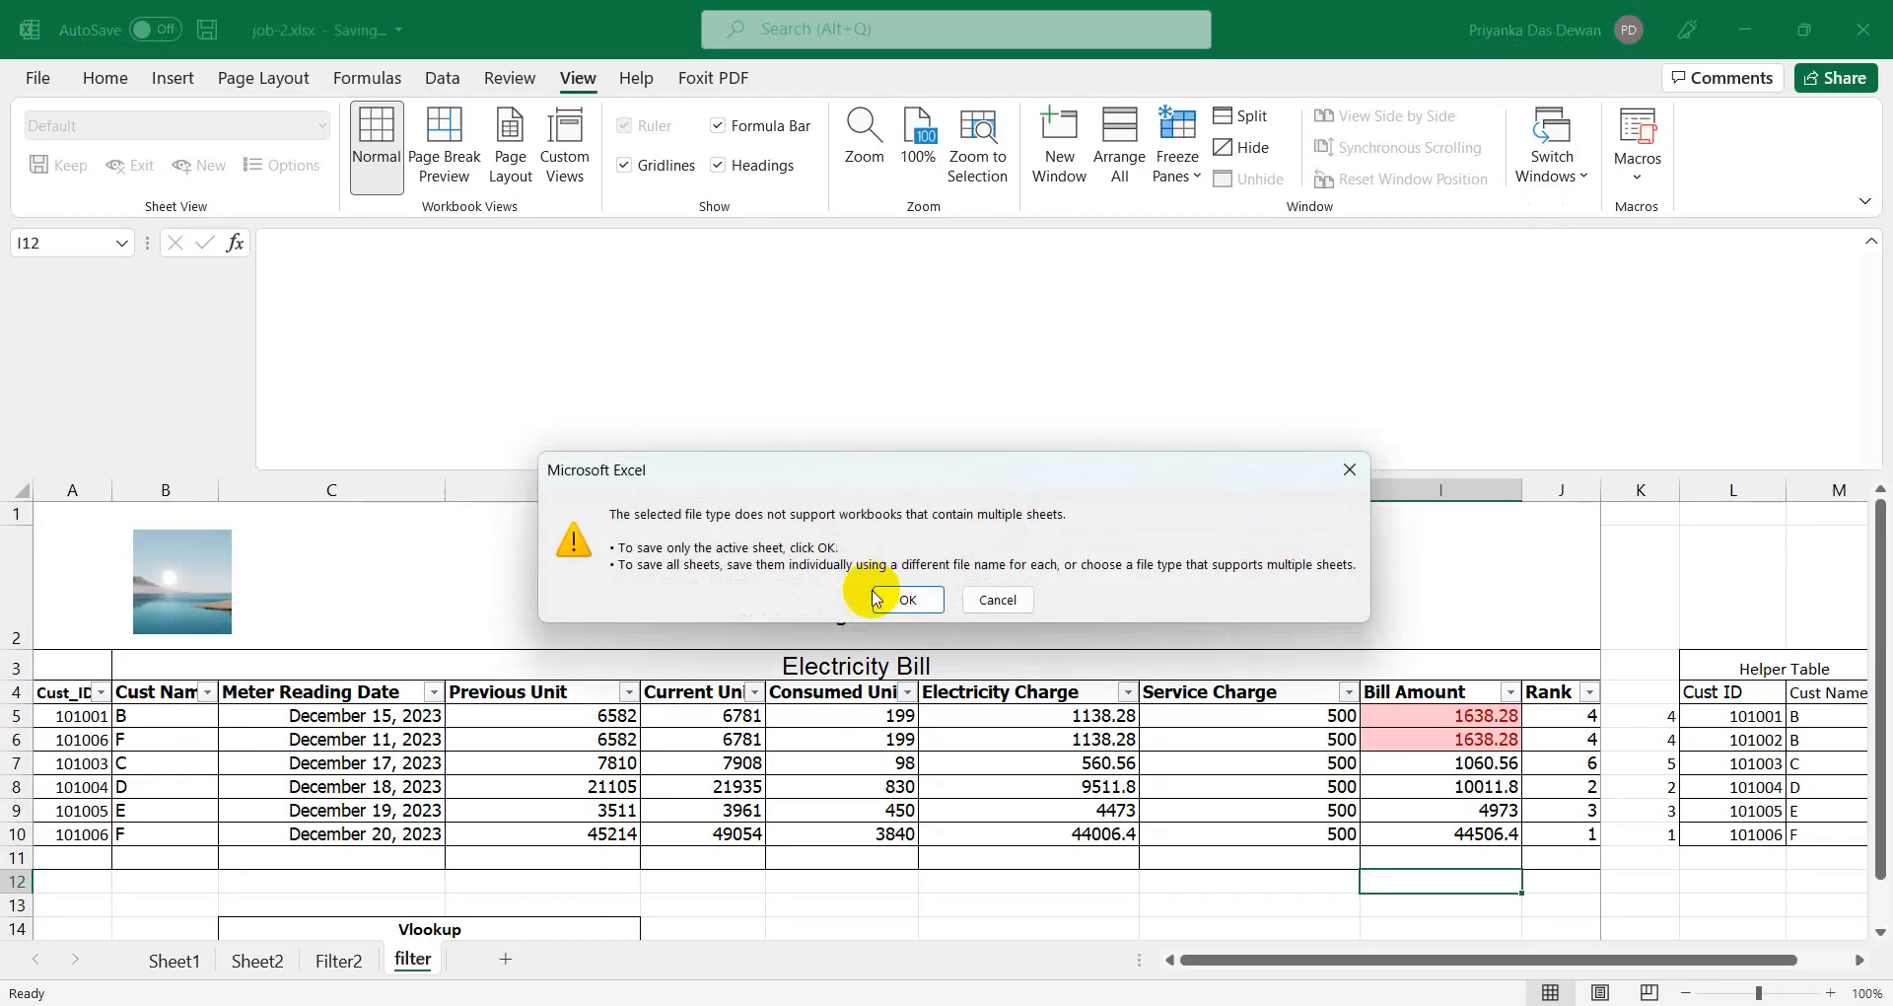
left_click(889, 597)
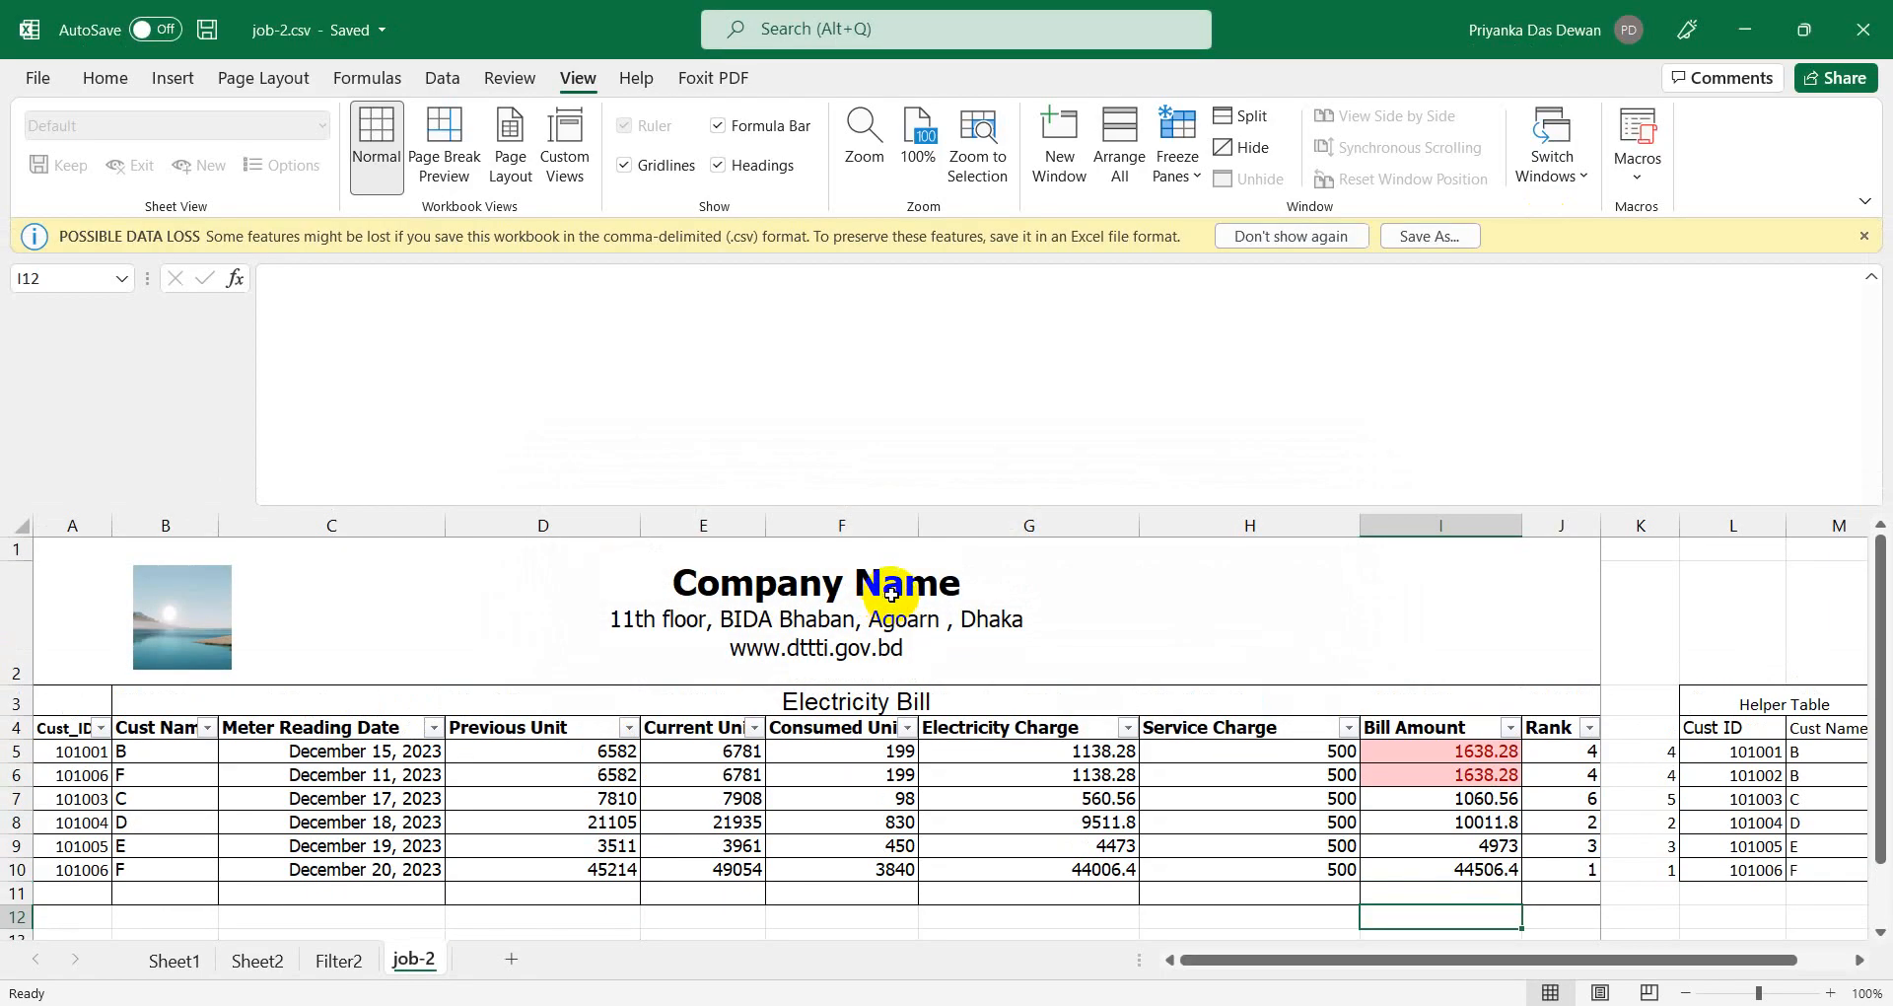
Step: Close the CSV workbook, saving its changes over the existing job-2.csv in the electricity folder
left_click(1870, 36)
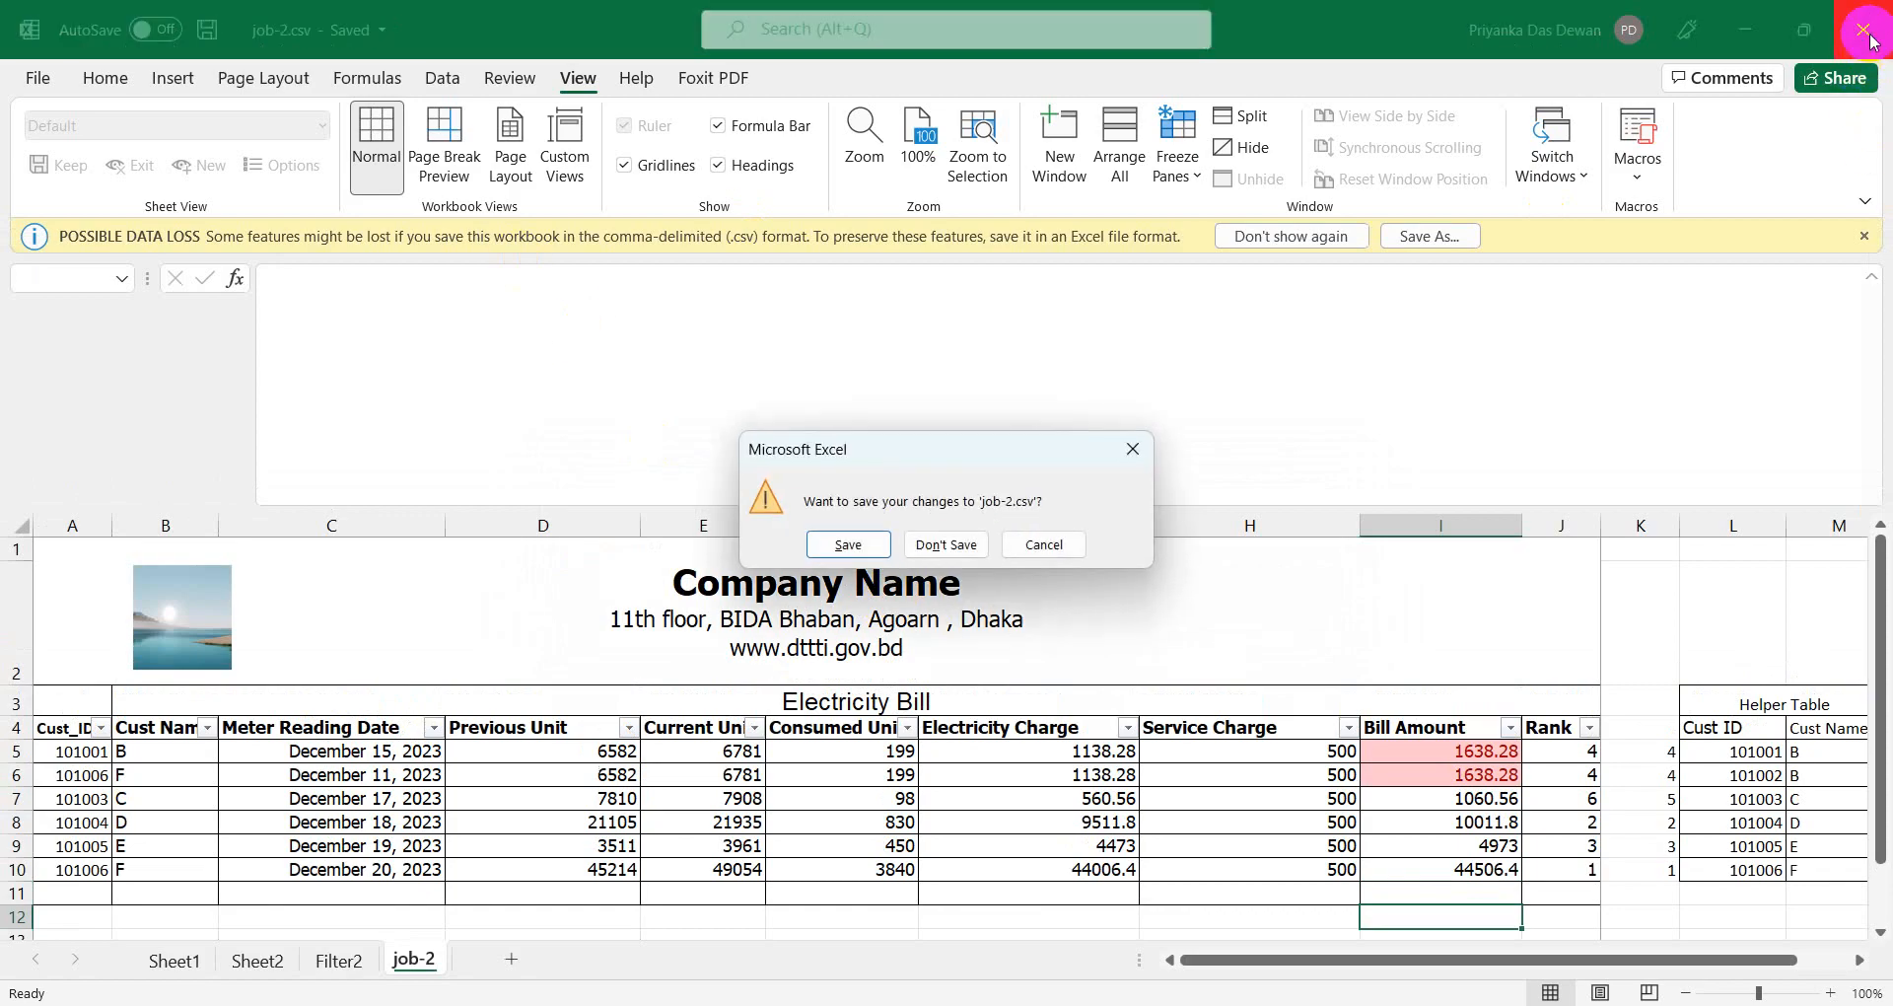
left_click(846, 546)
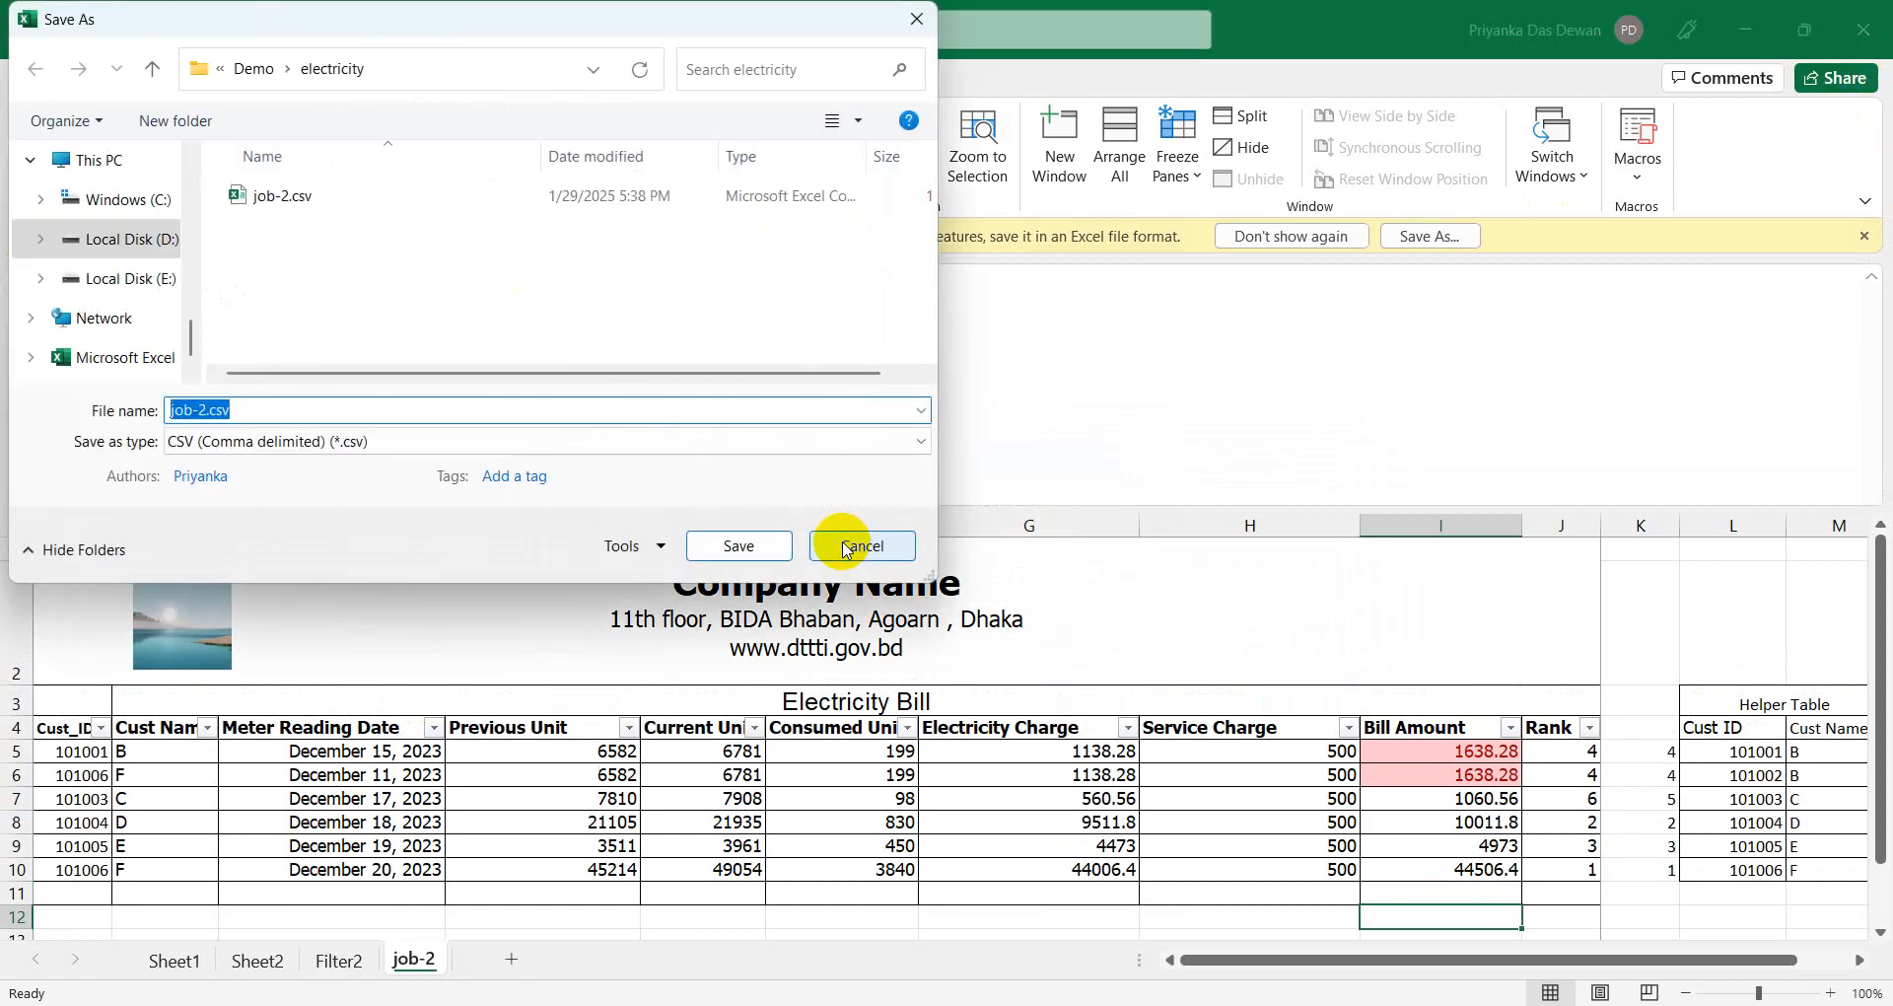
left_click(742, 545)
left_click(1024, 527)
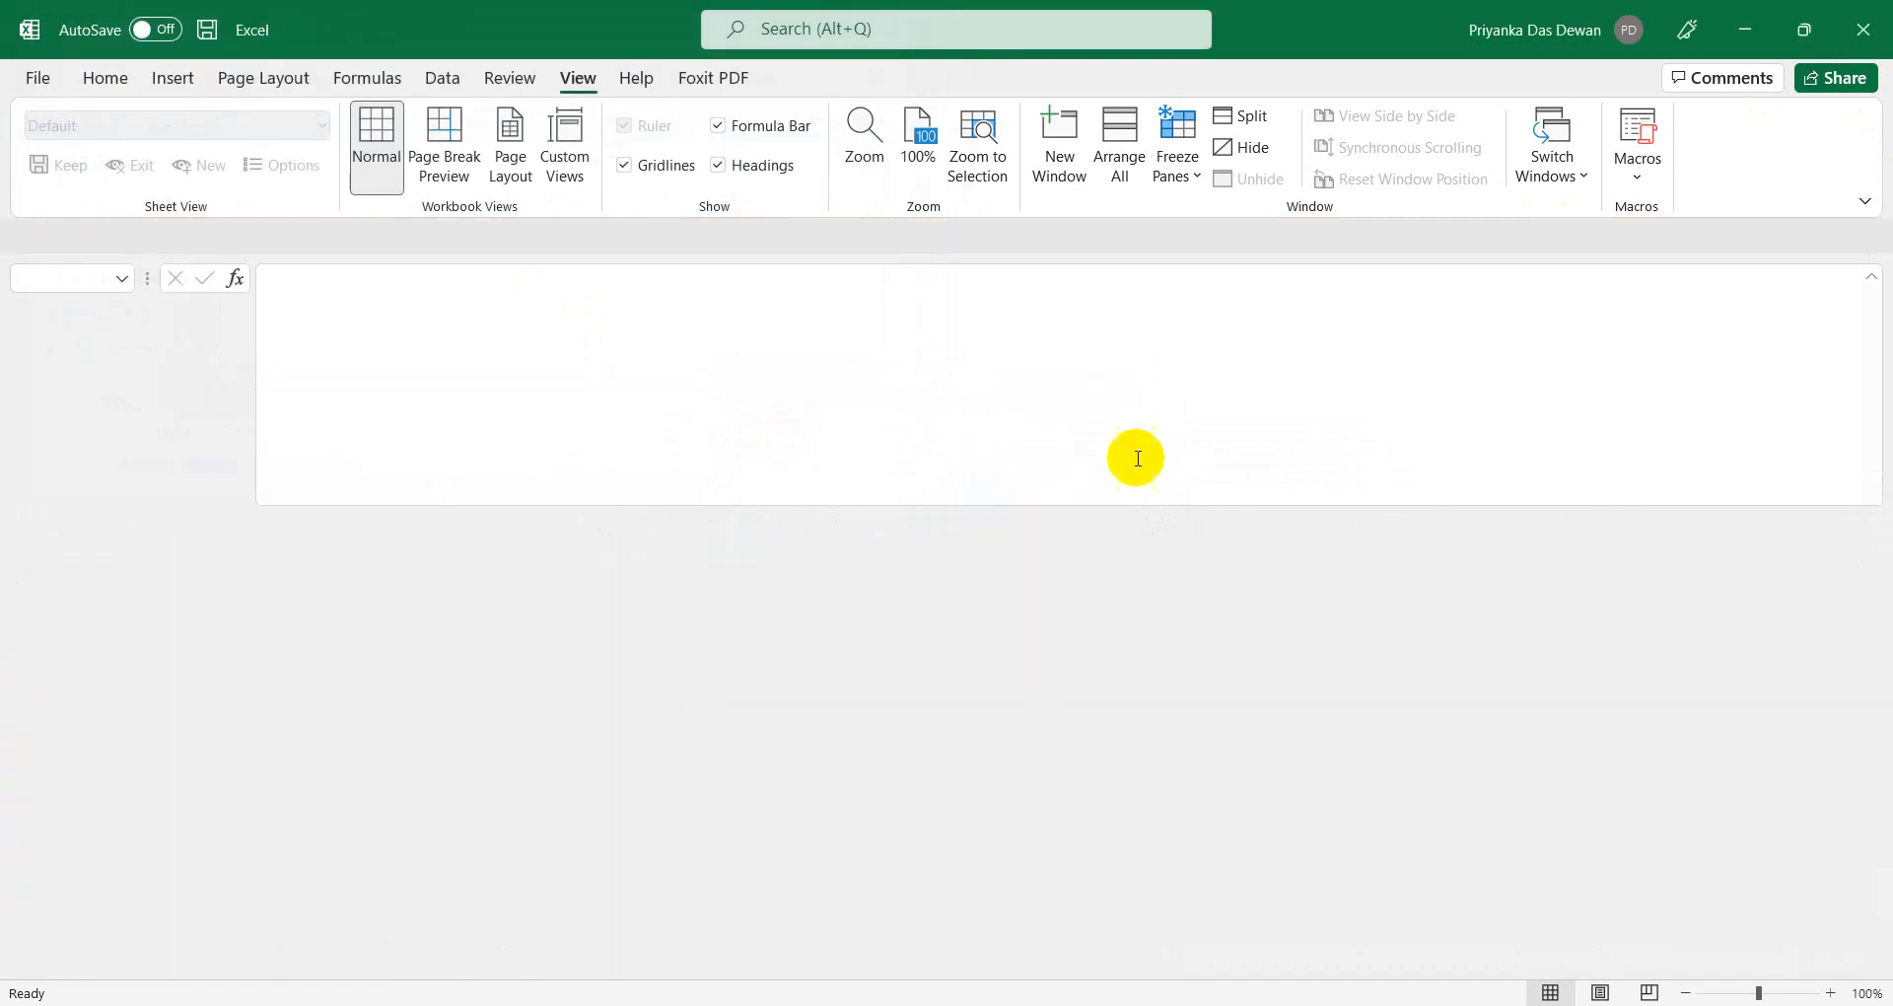
Step: Switch to File Explorer and reopen job-2.xlsx from the electricity folder
mouse_move(859, 1004)
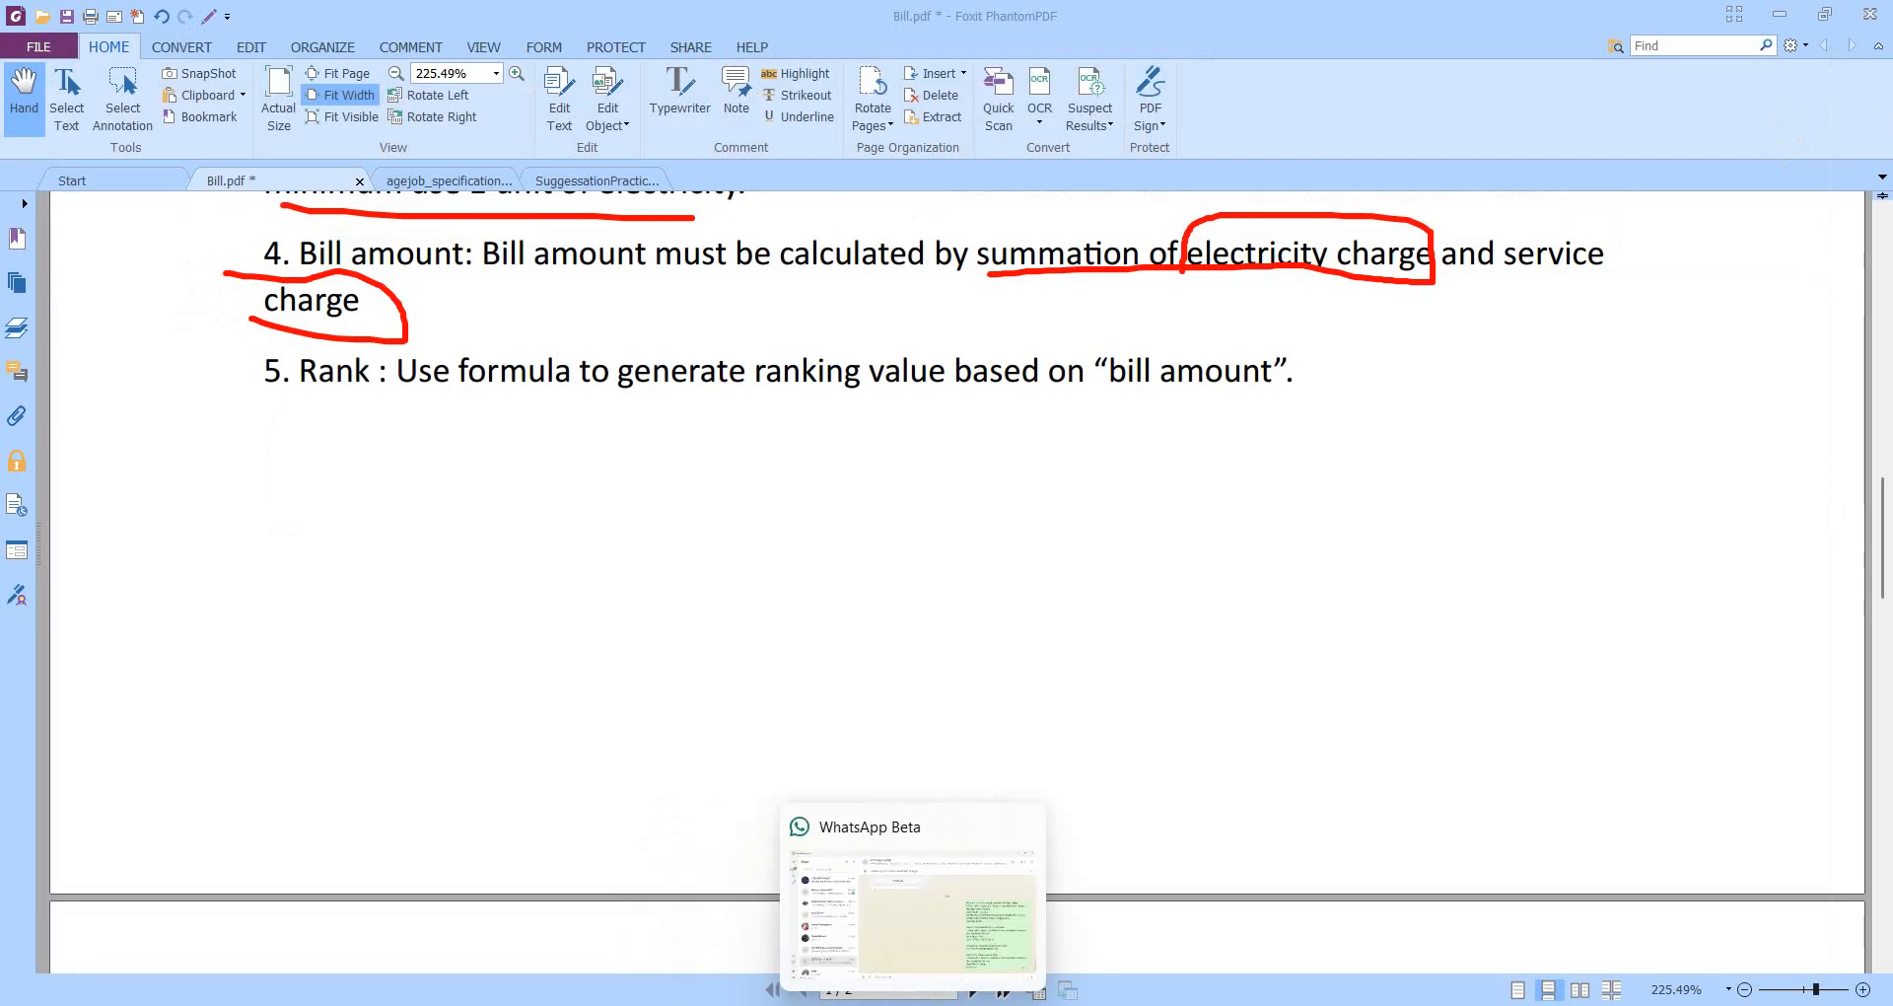
left_click(769, 1005)
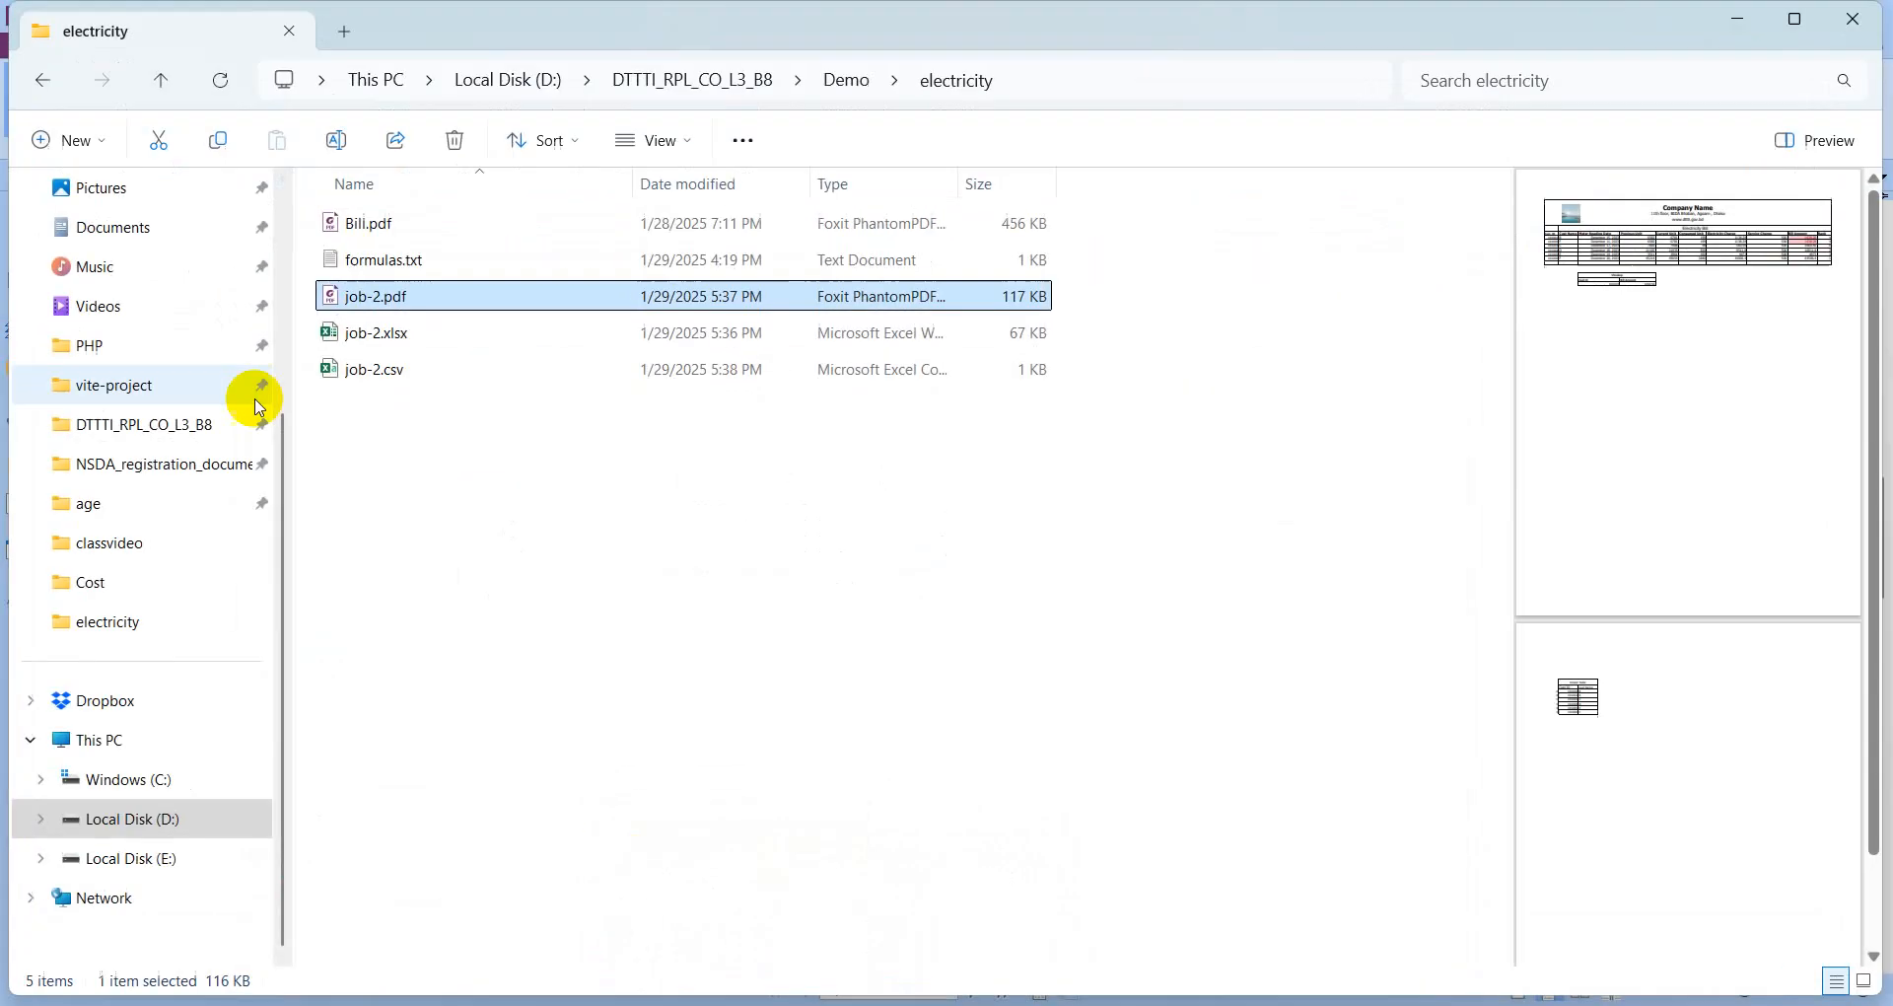
left_click(376, 334)
double_click(376, 334)
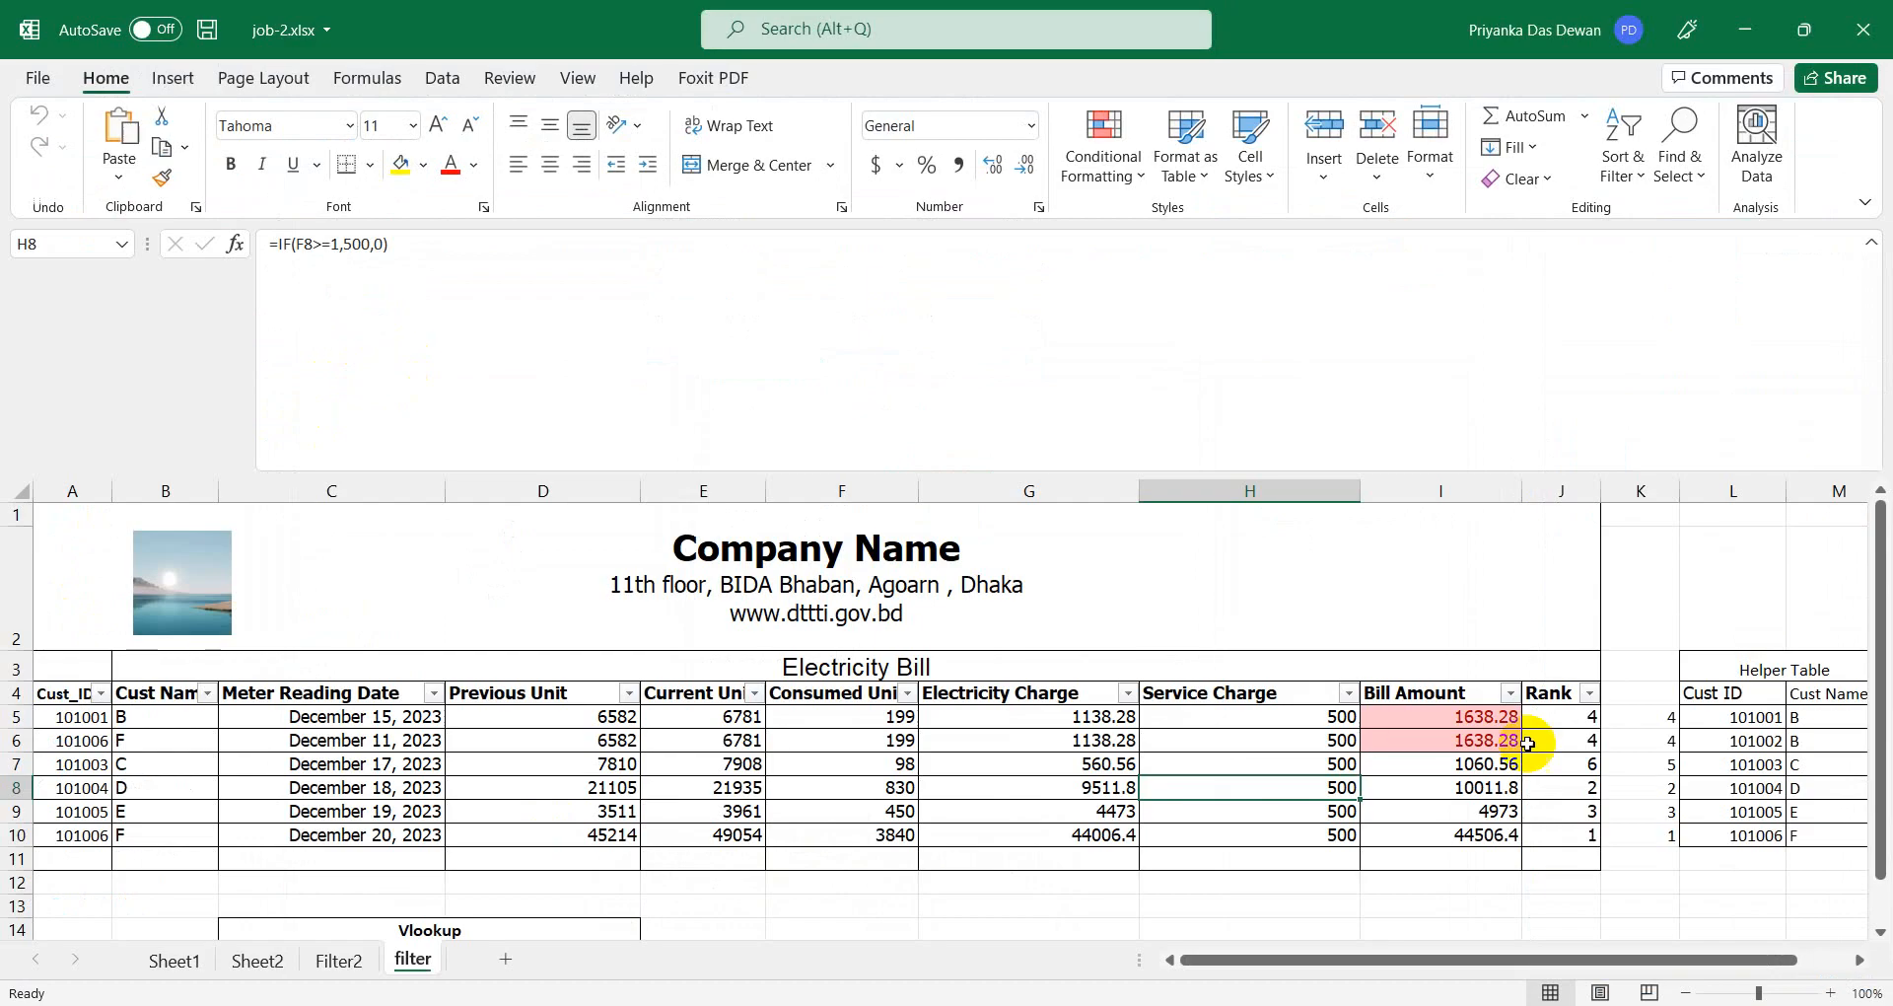
Step: Select the Bill Amount column (I) on Sheet1 and look at the commands available for it
left_click(1380, 693)
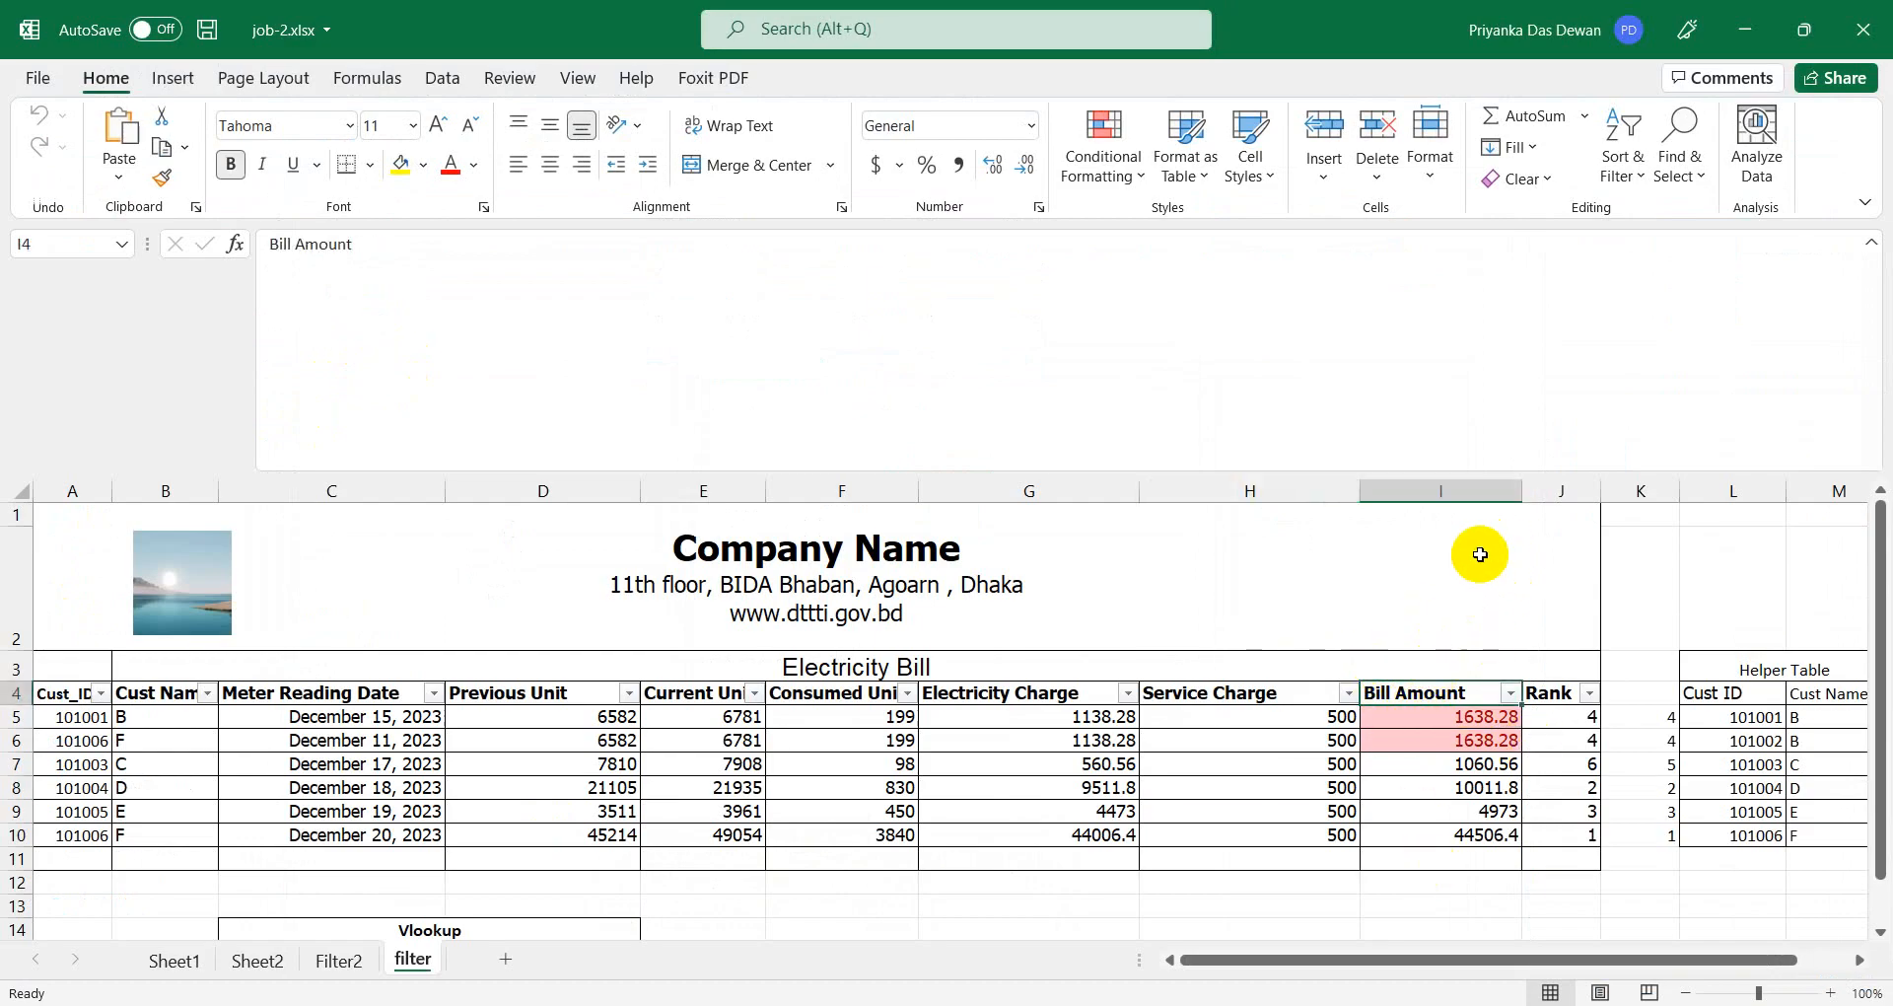
left_click(183, 960)
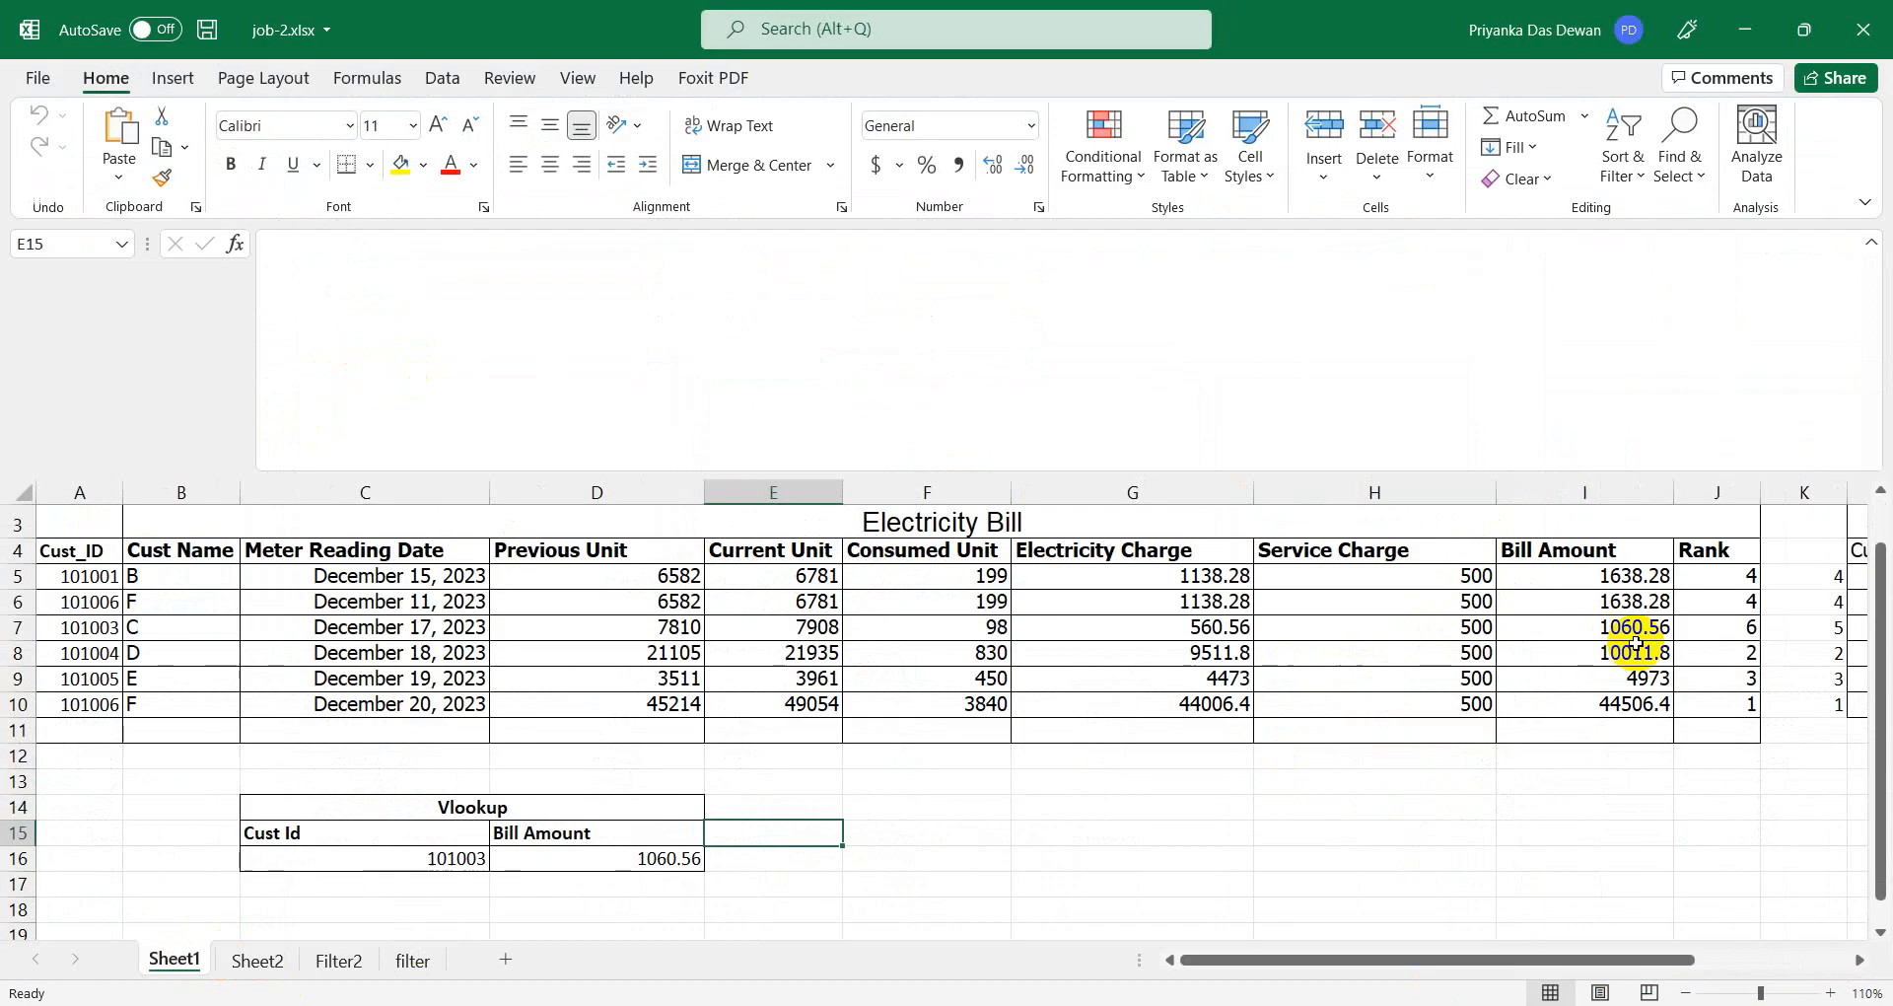
left_click(1592, 549)
left_click(1603, 491)
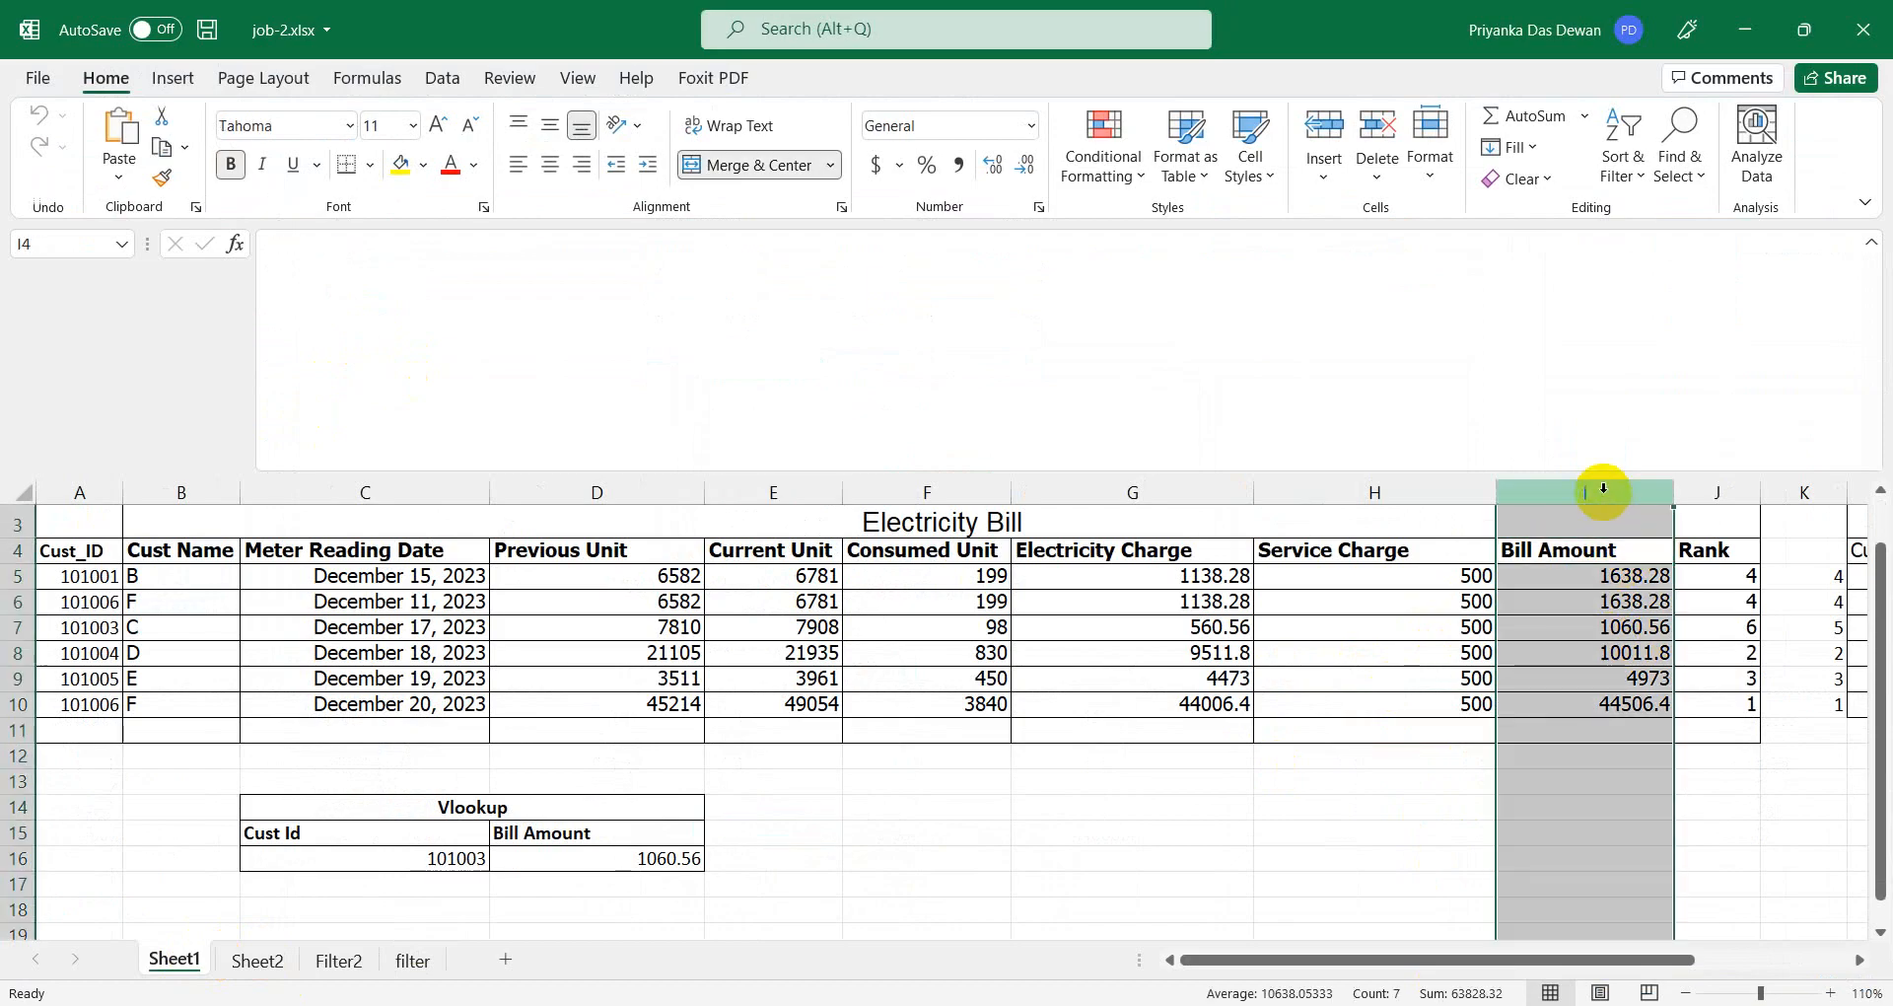
right_click(1604, 490)
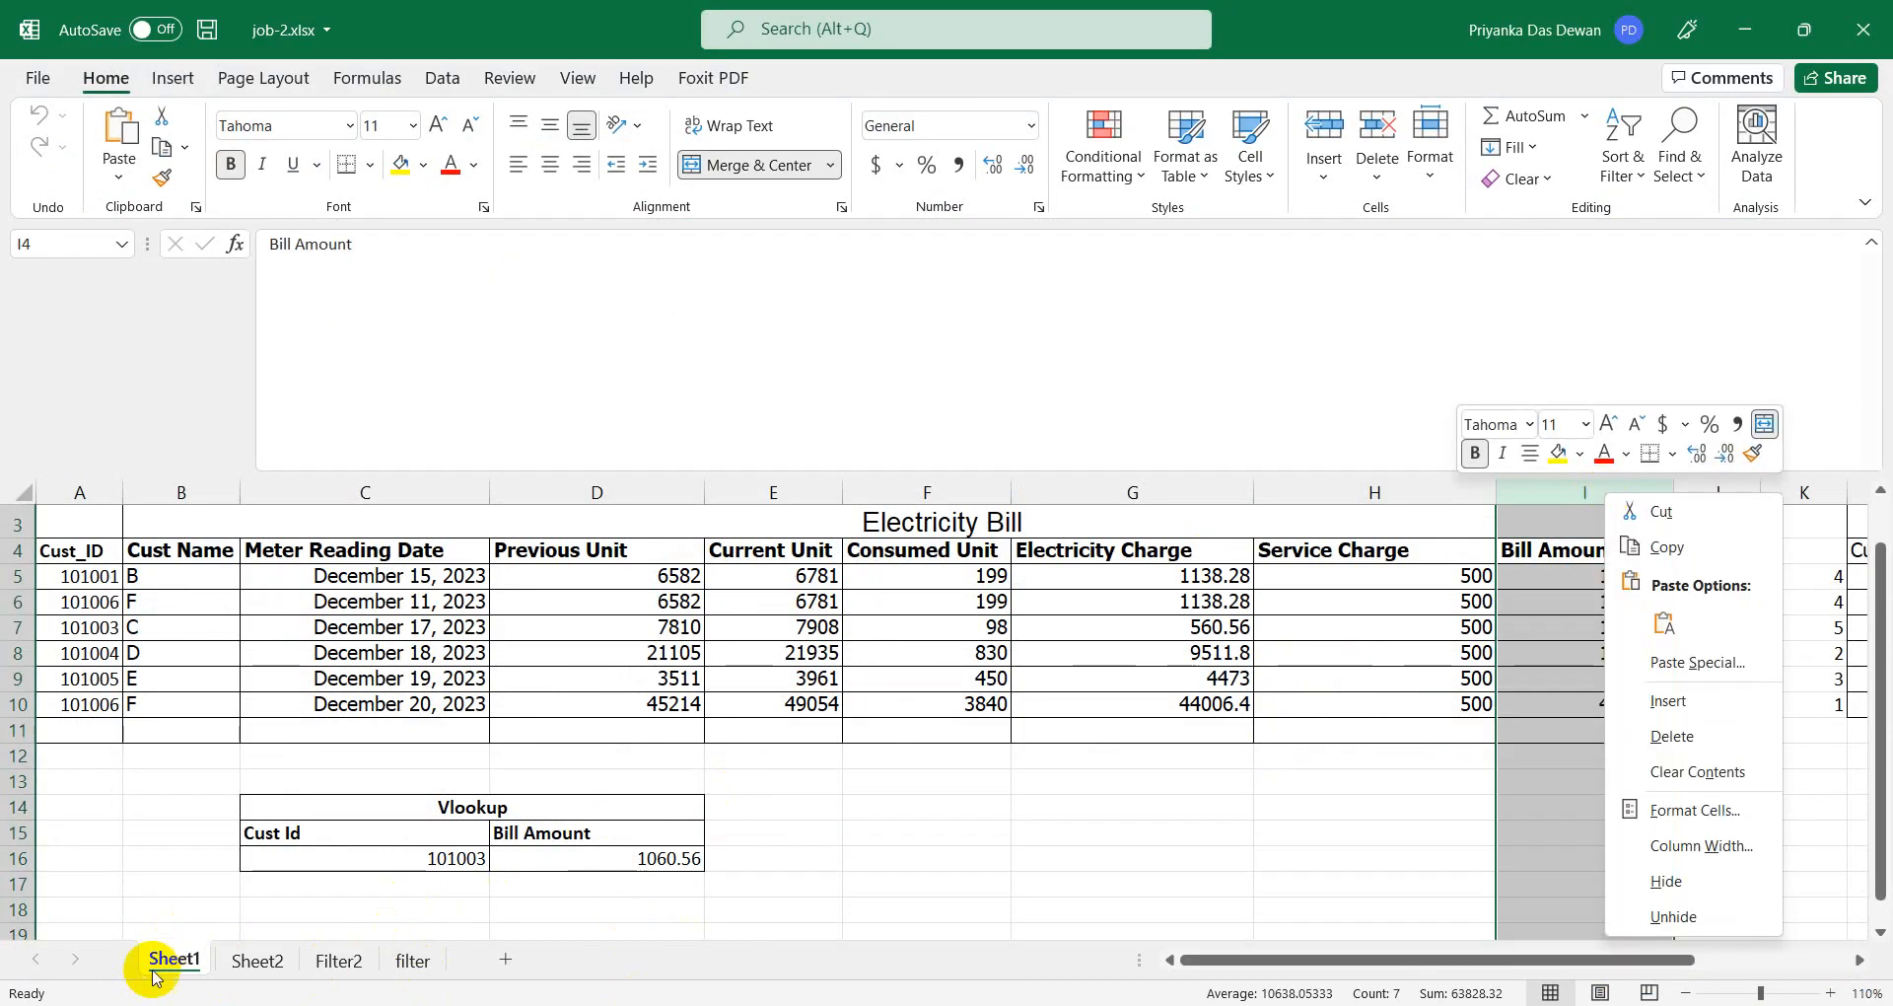
key("Escape")
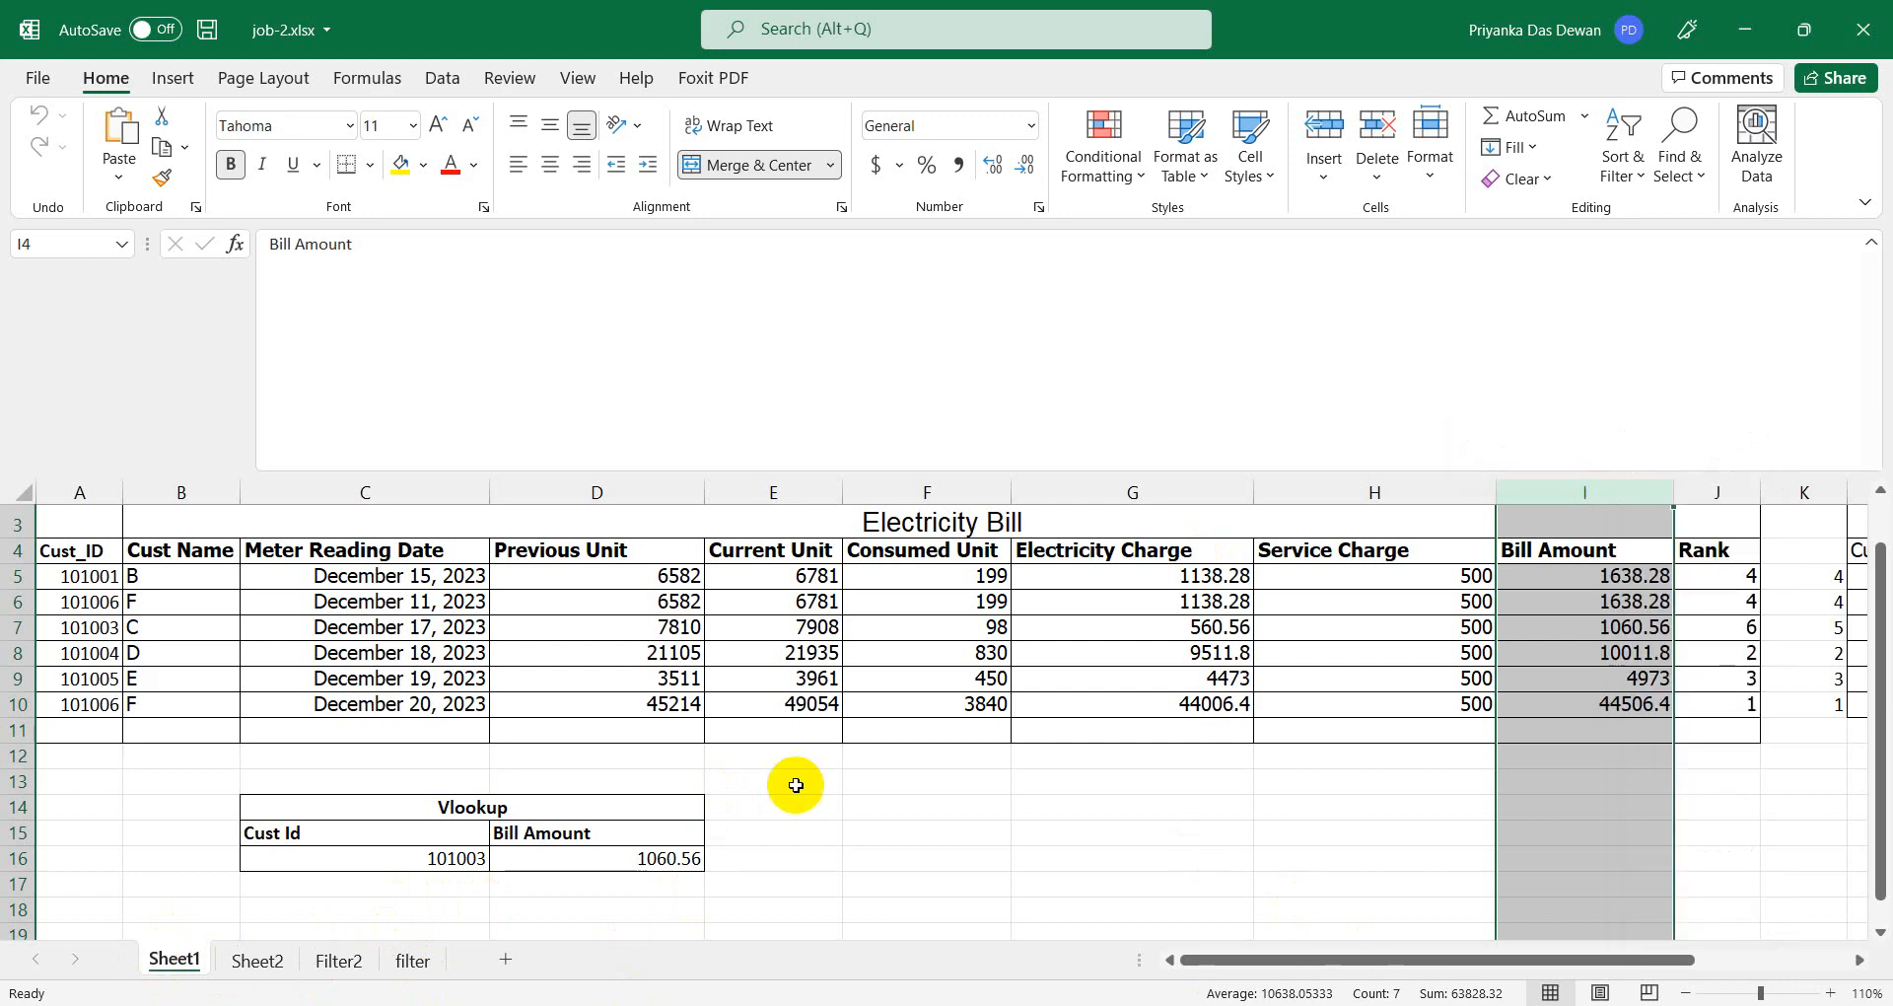
Step: Review the workbook's Info page, including the Protect Workbook option, and return to Sheet1
left_click(39, 79)
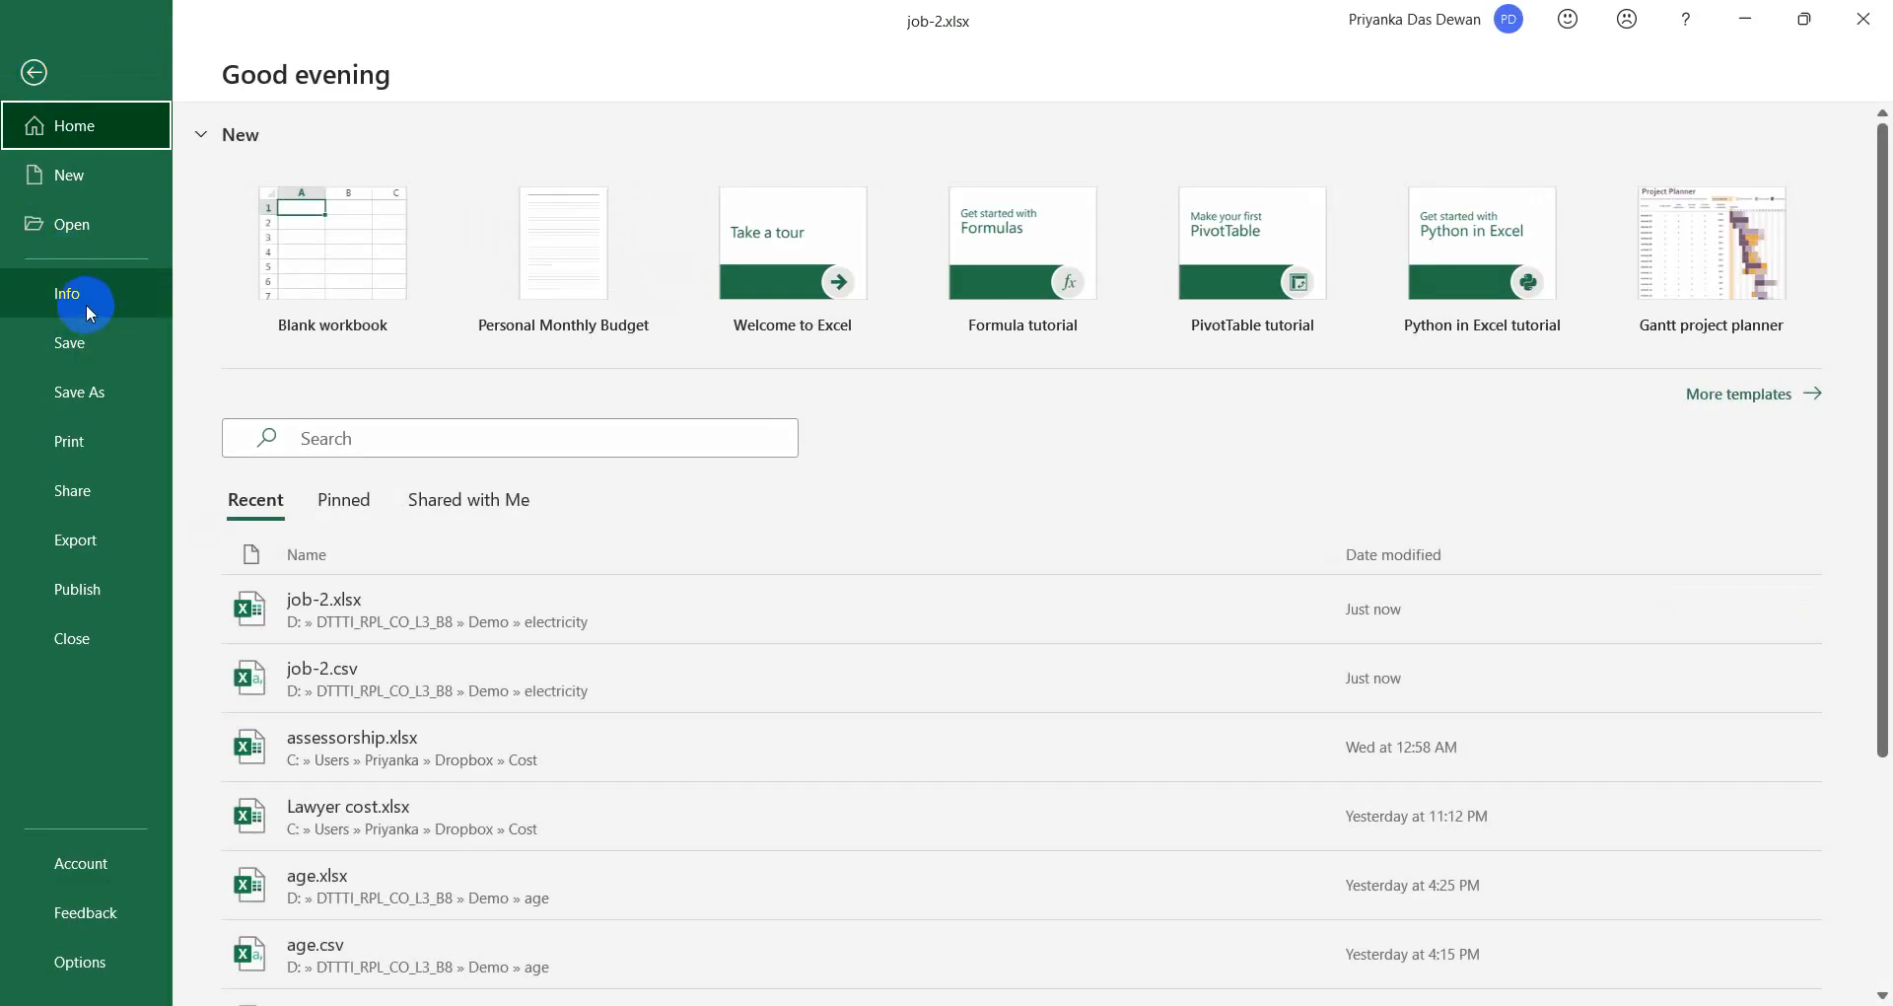
left_click(39, 77)
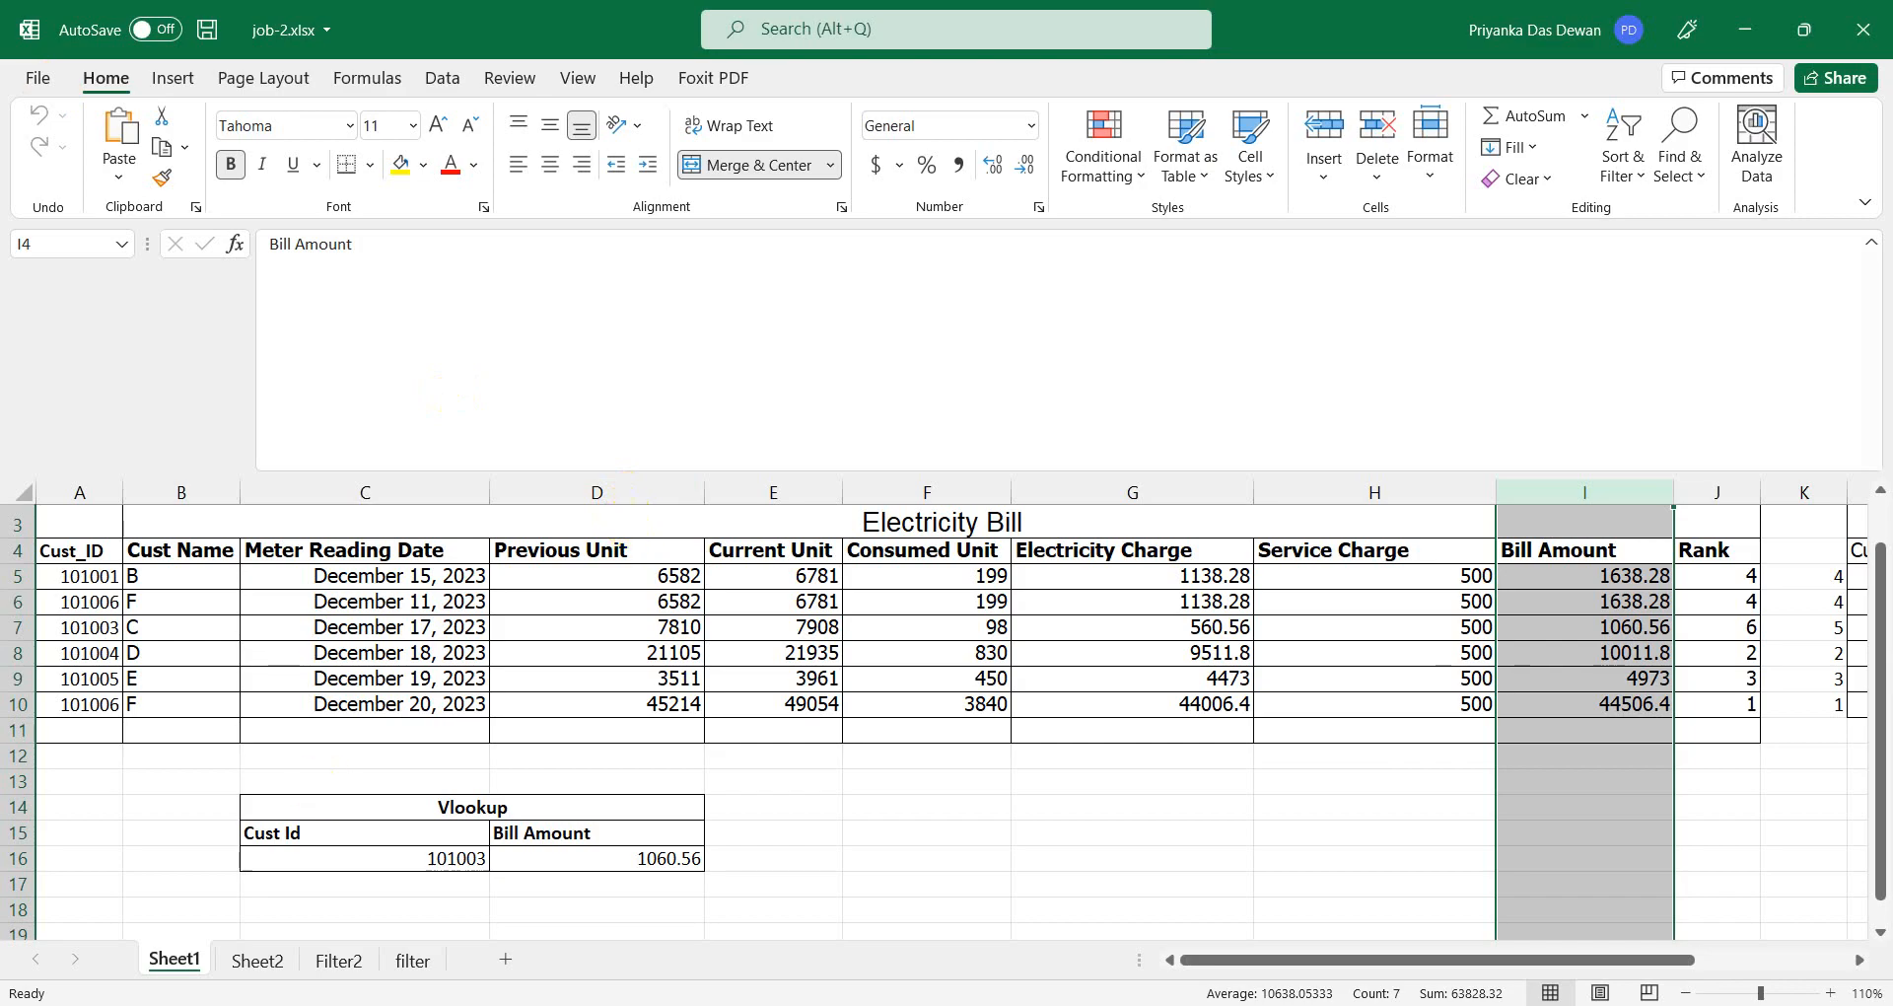
left_click(256, 960)
left_click(412, 960)
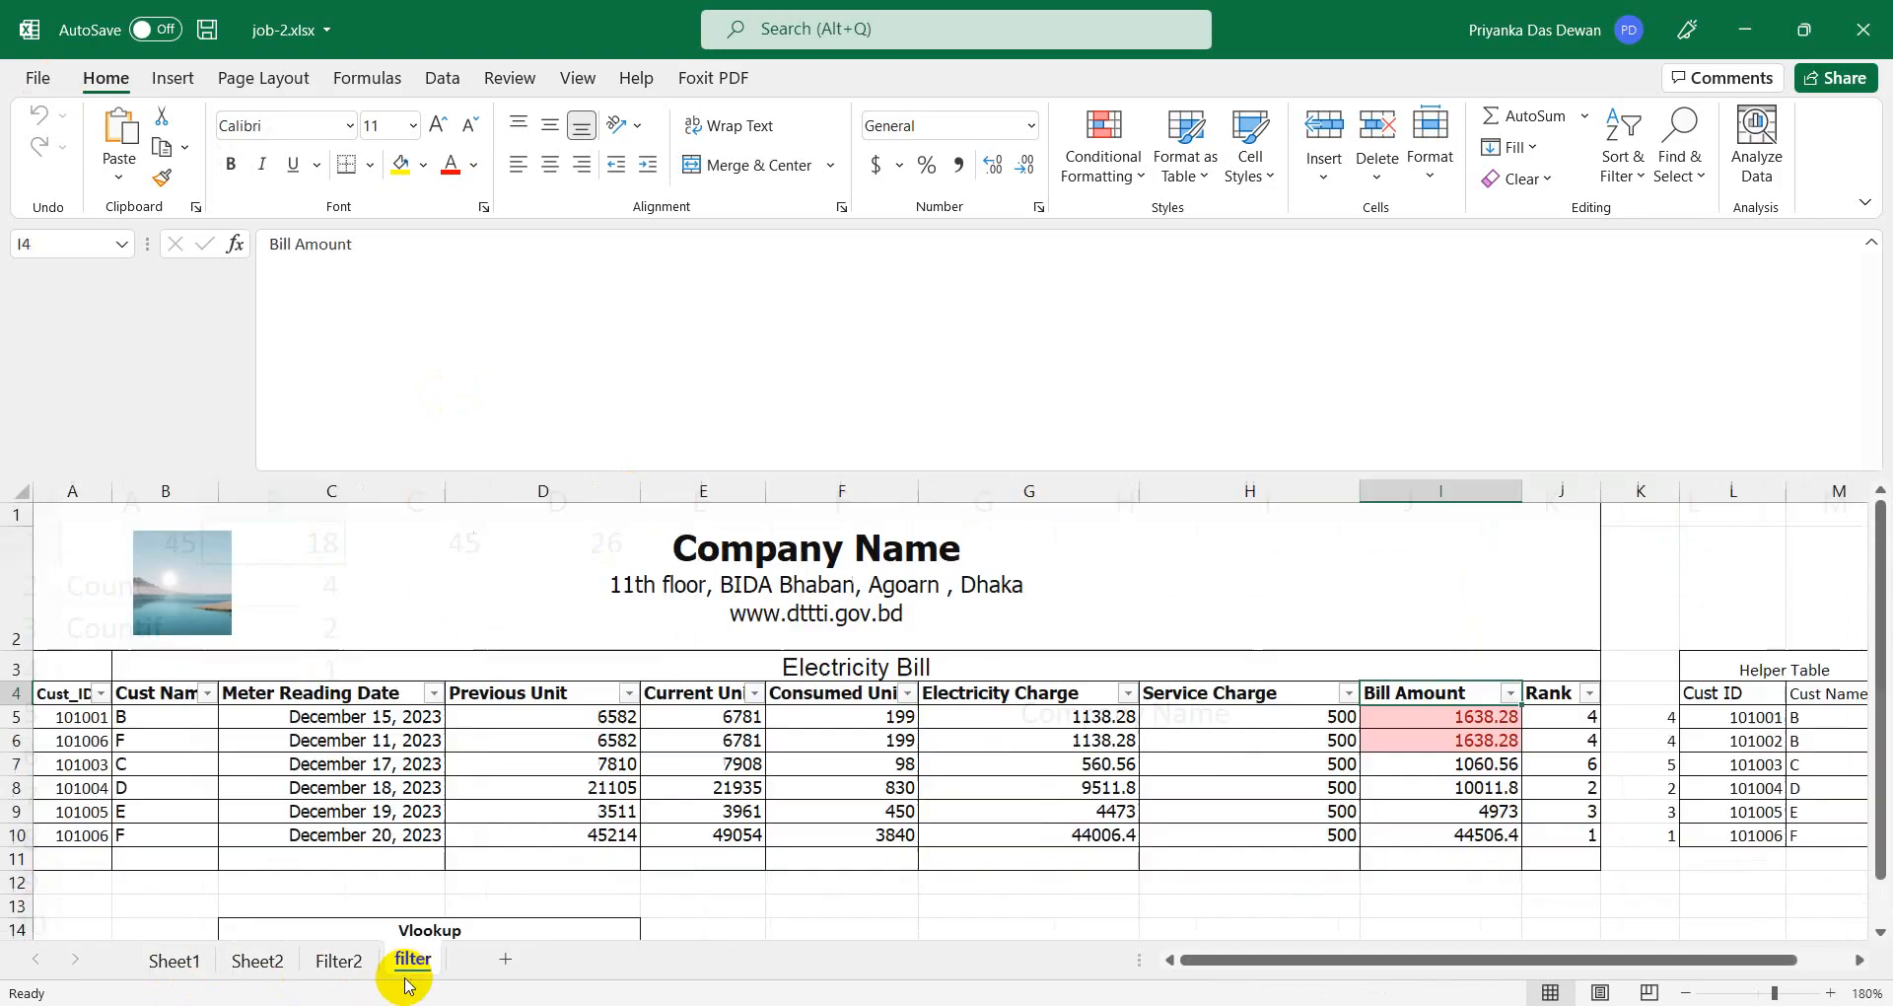
left_click(173, 960)
left_click(35, 77)
left_click(51, 297)
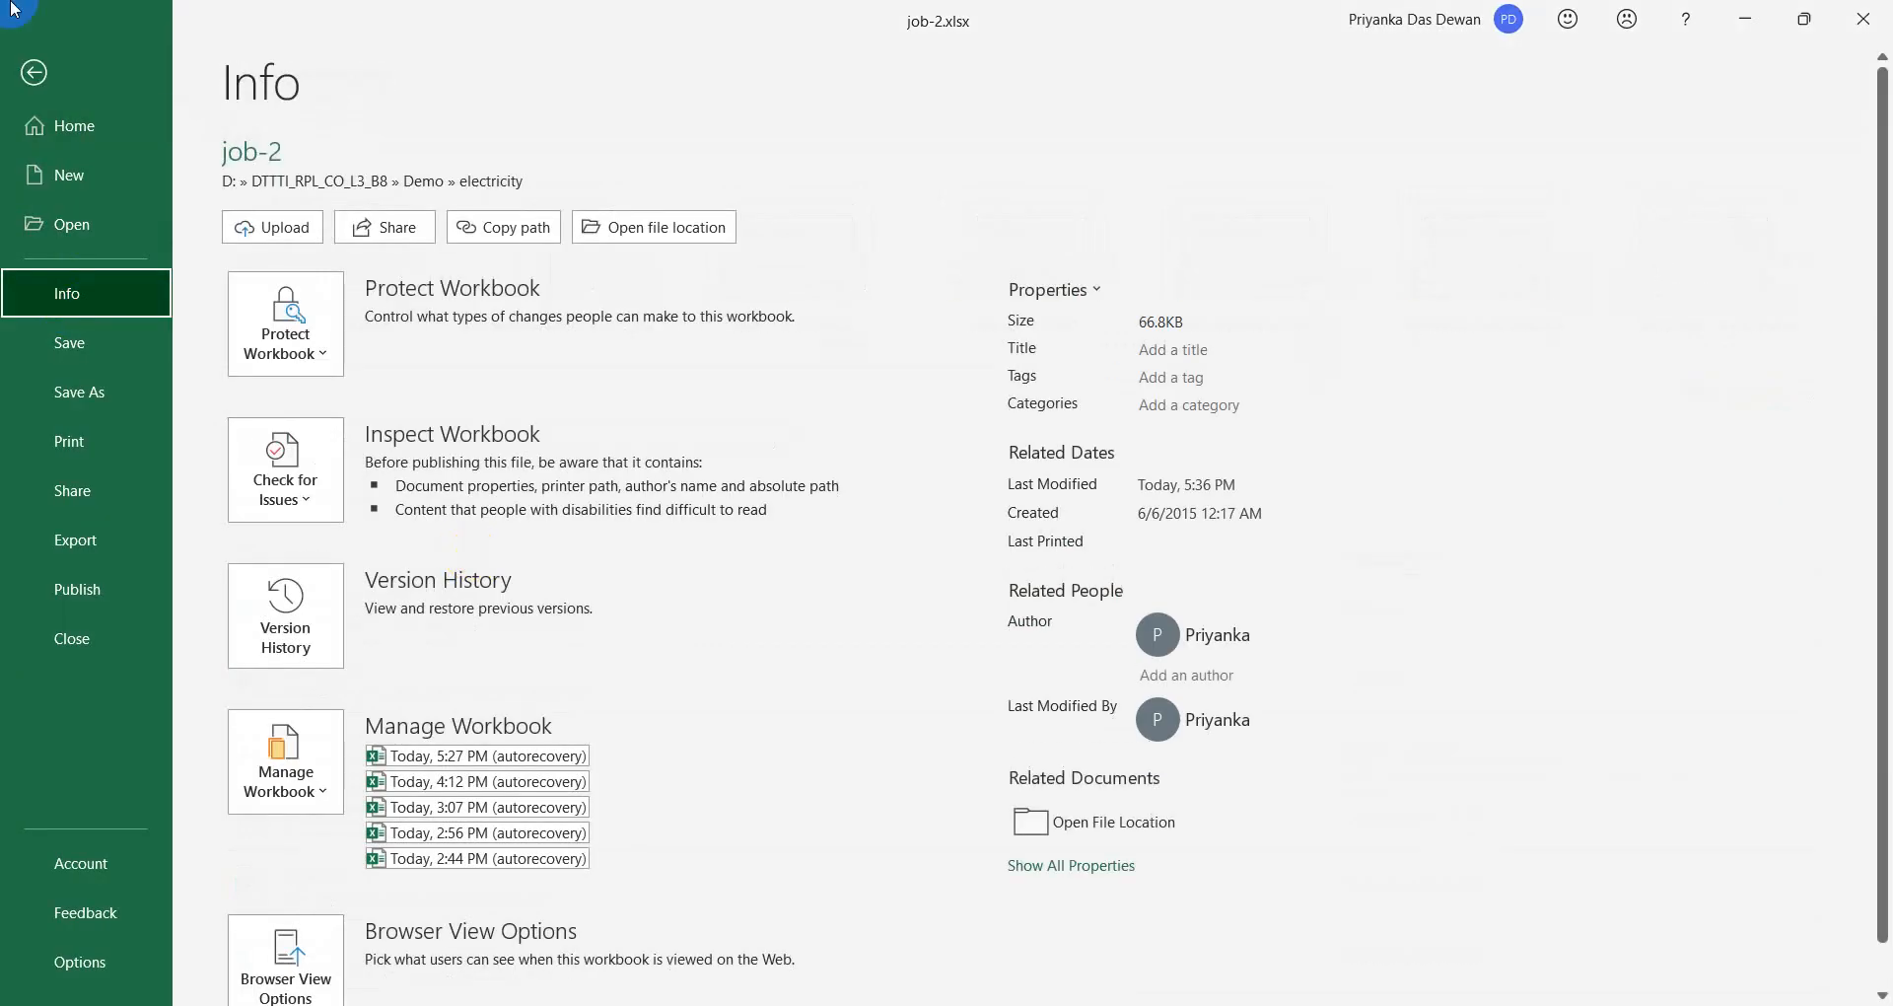
left_click(35, 72)
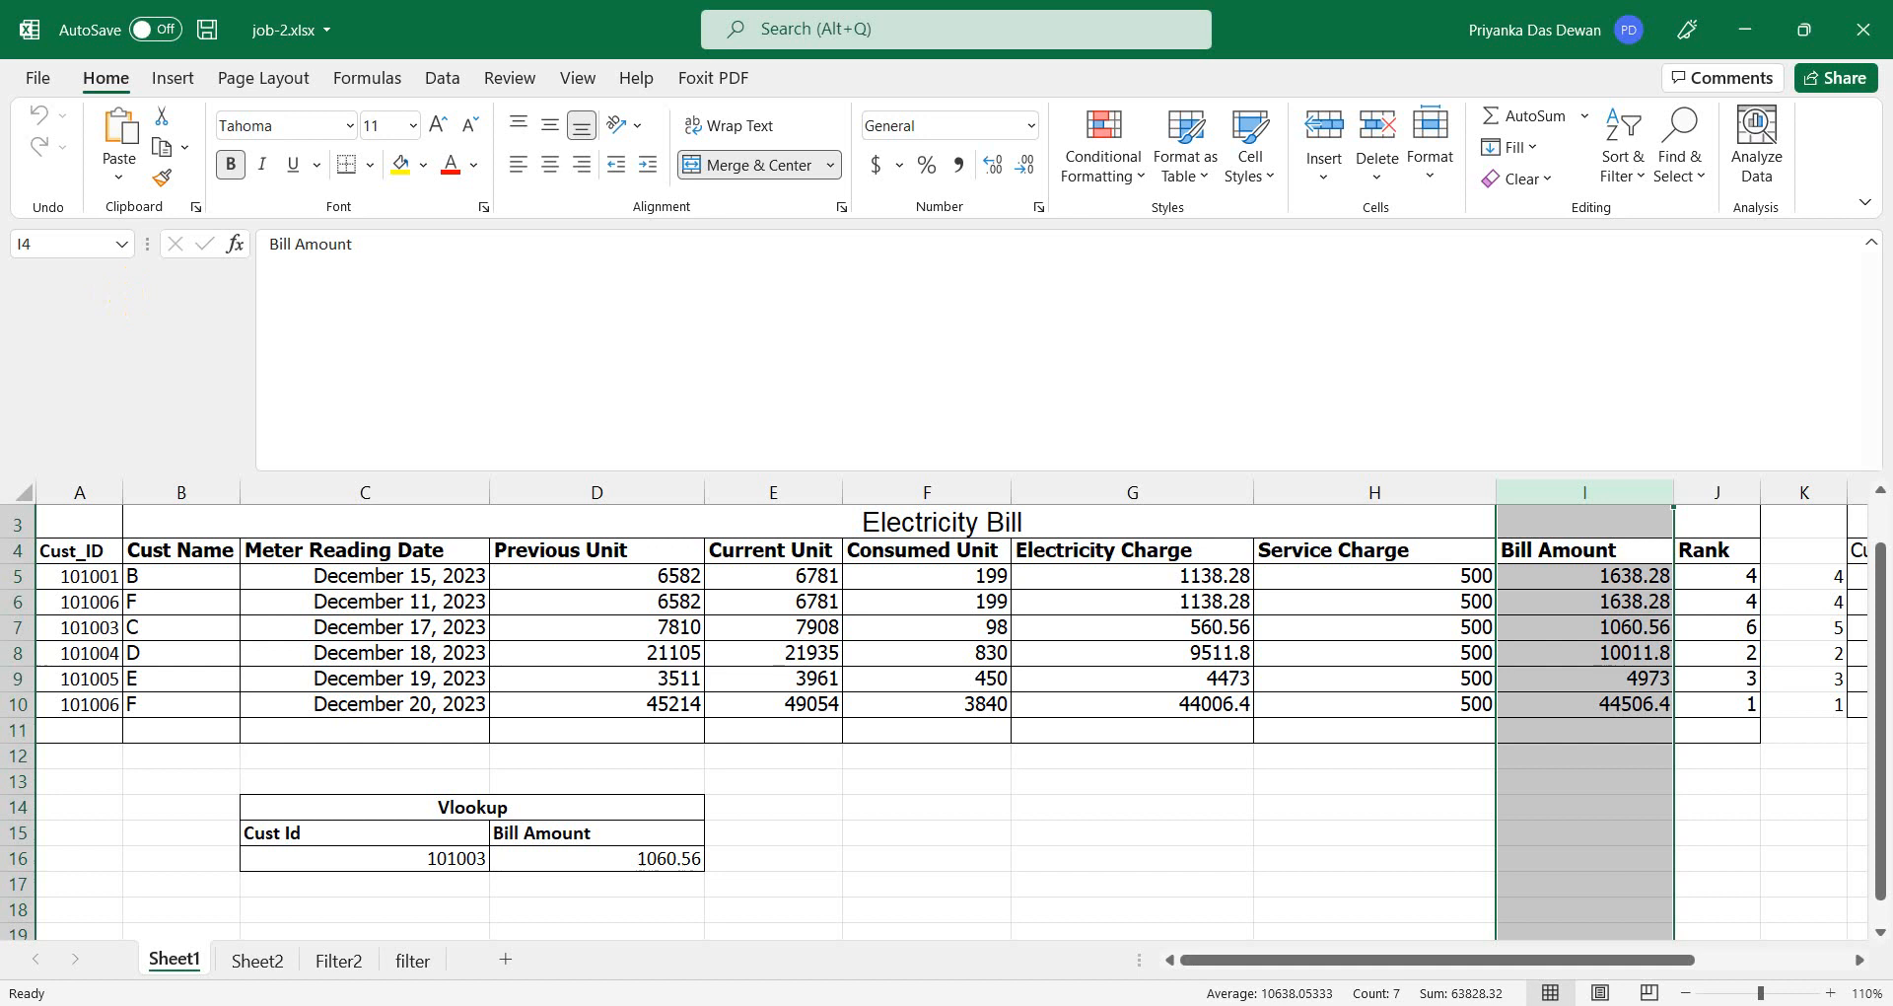
Step: Look through the Sheet2, Filter2 and filter worksheets of the workbook
left_click(258, 960)
left_click(341, 960)
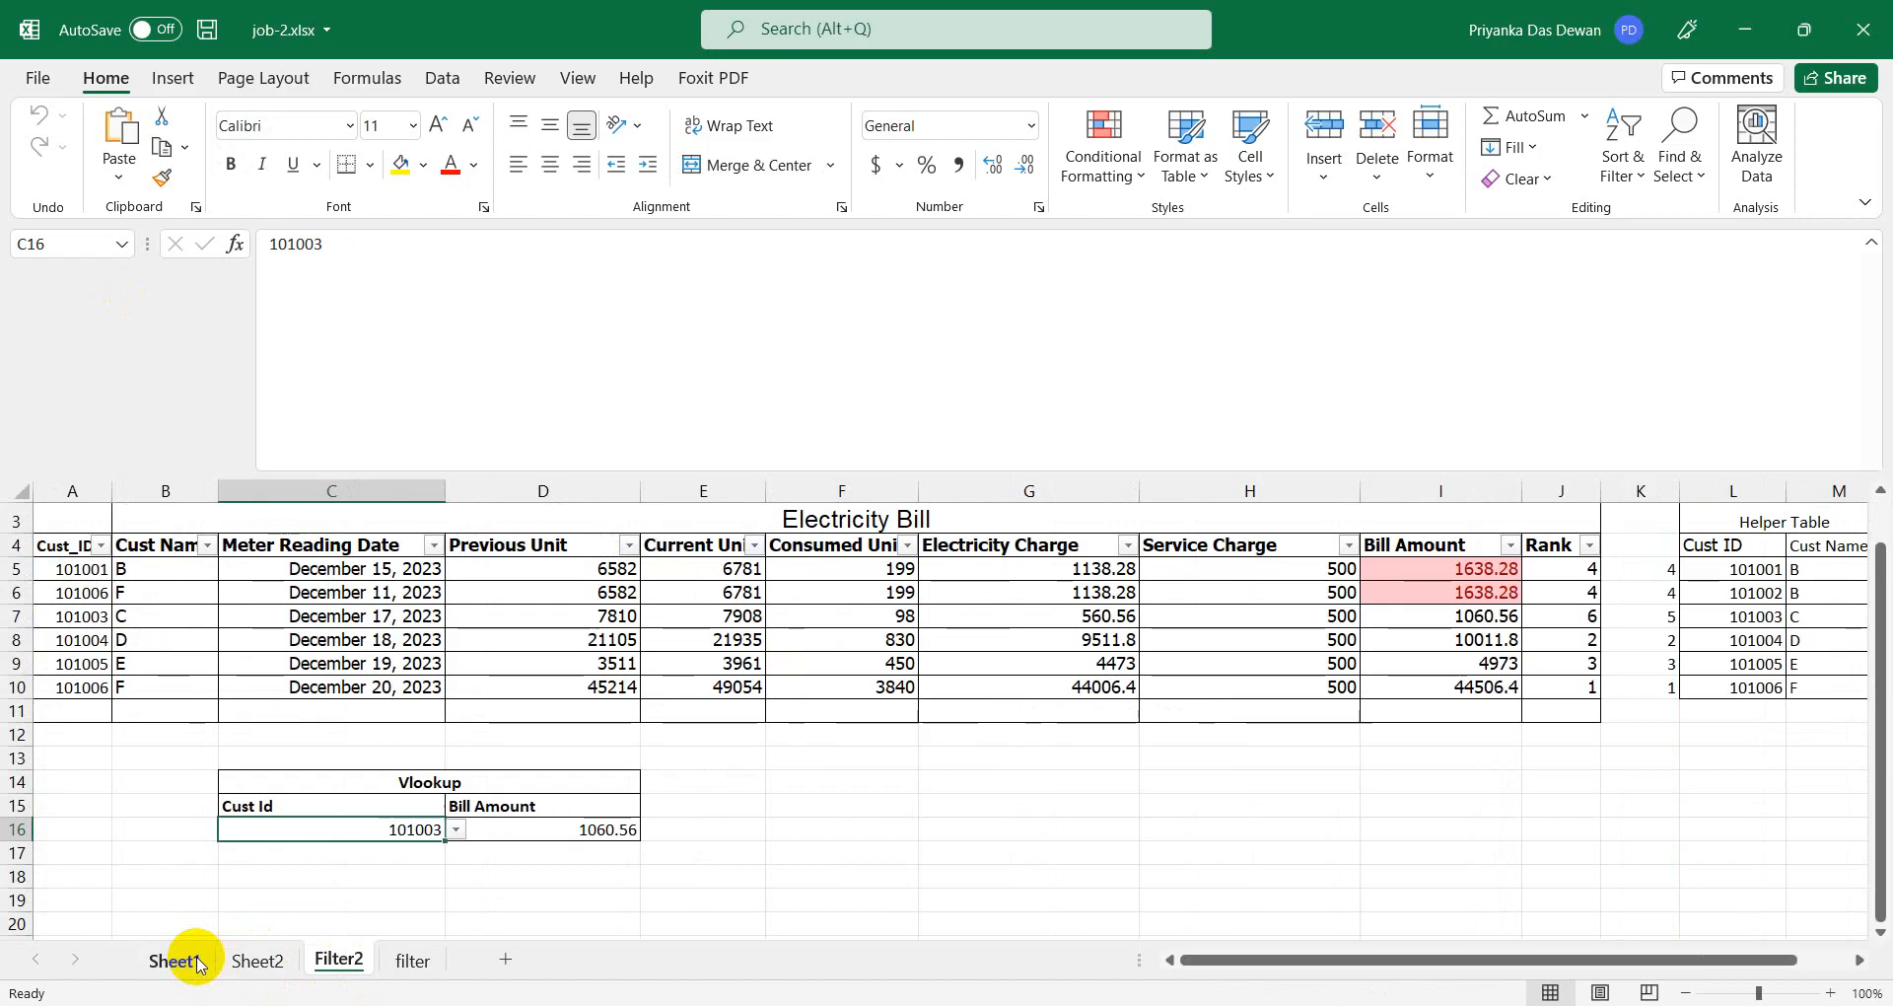
left_click(235, 961)
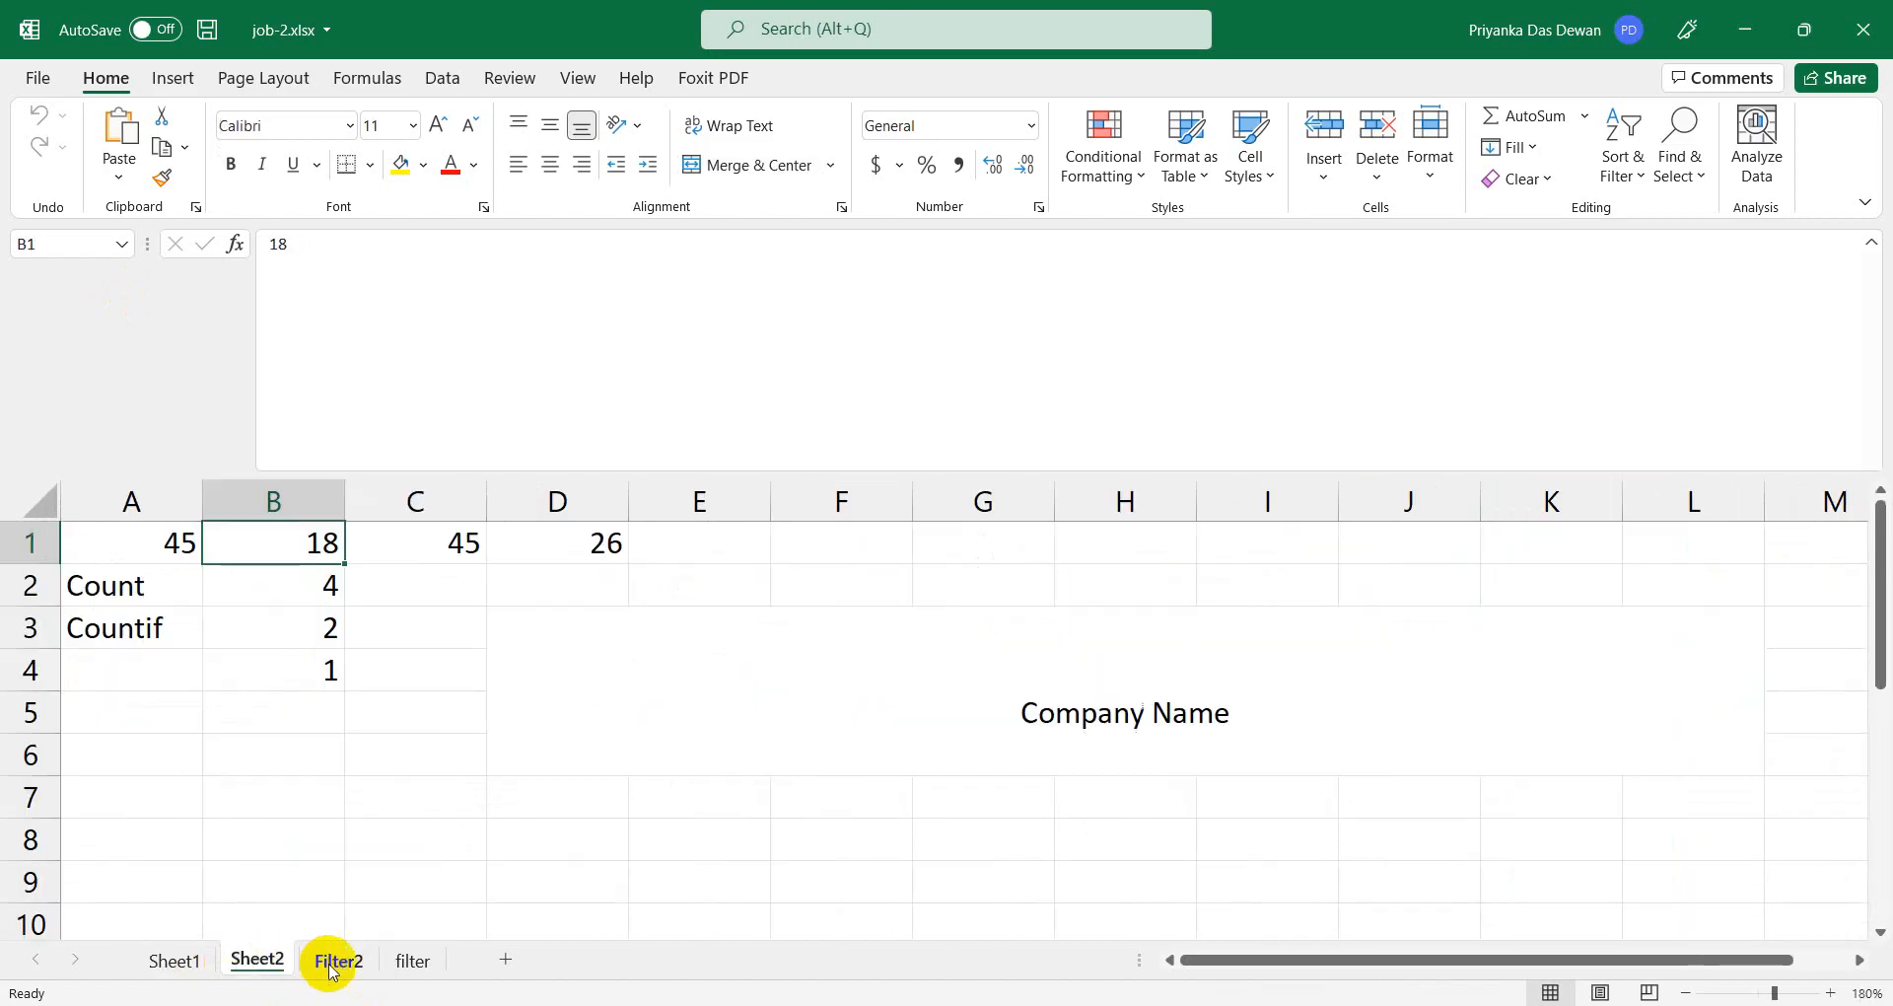
left_click(338, 961)
left_click(412, 961)
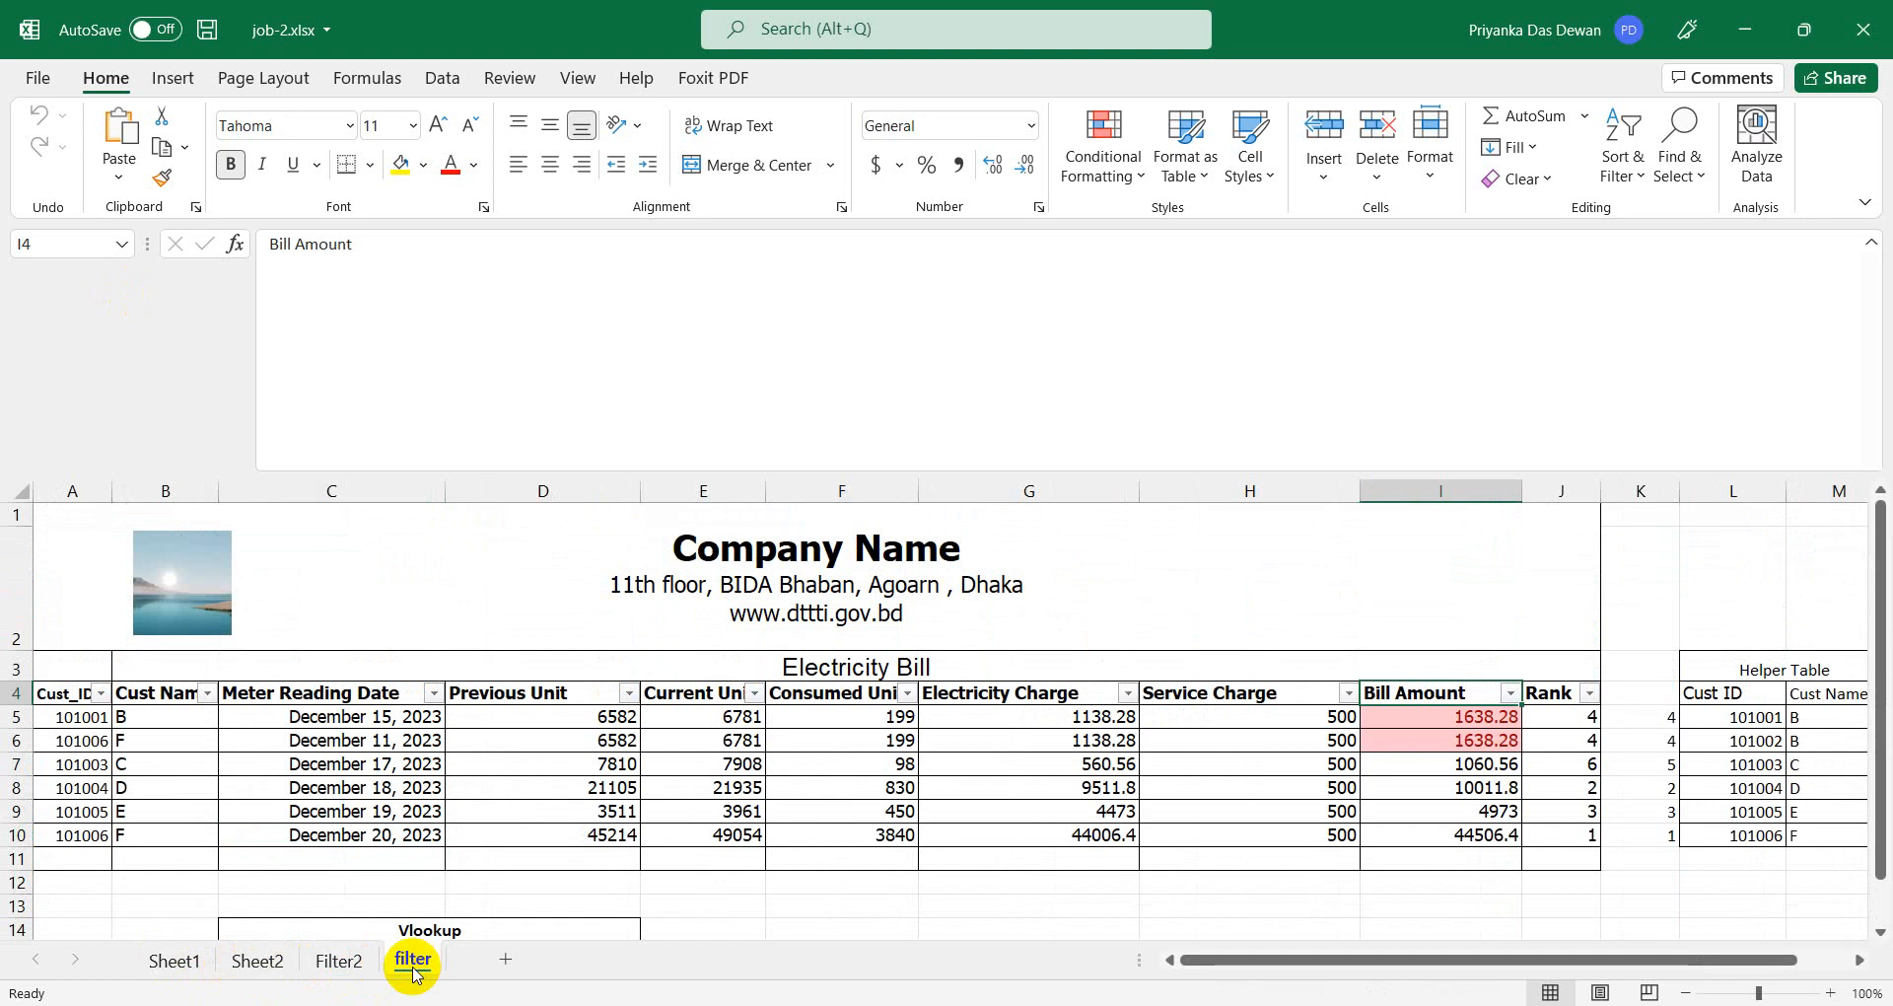
Step: Protect Sheet1 and the contents of its locked cells, entering and confirming the password to unprotect the sheet
left_click(190, 962)
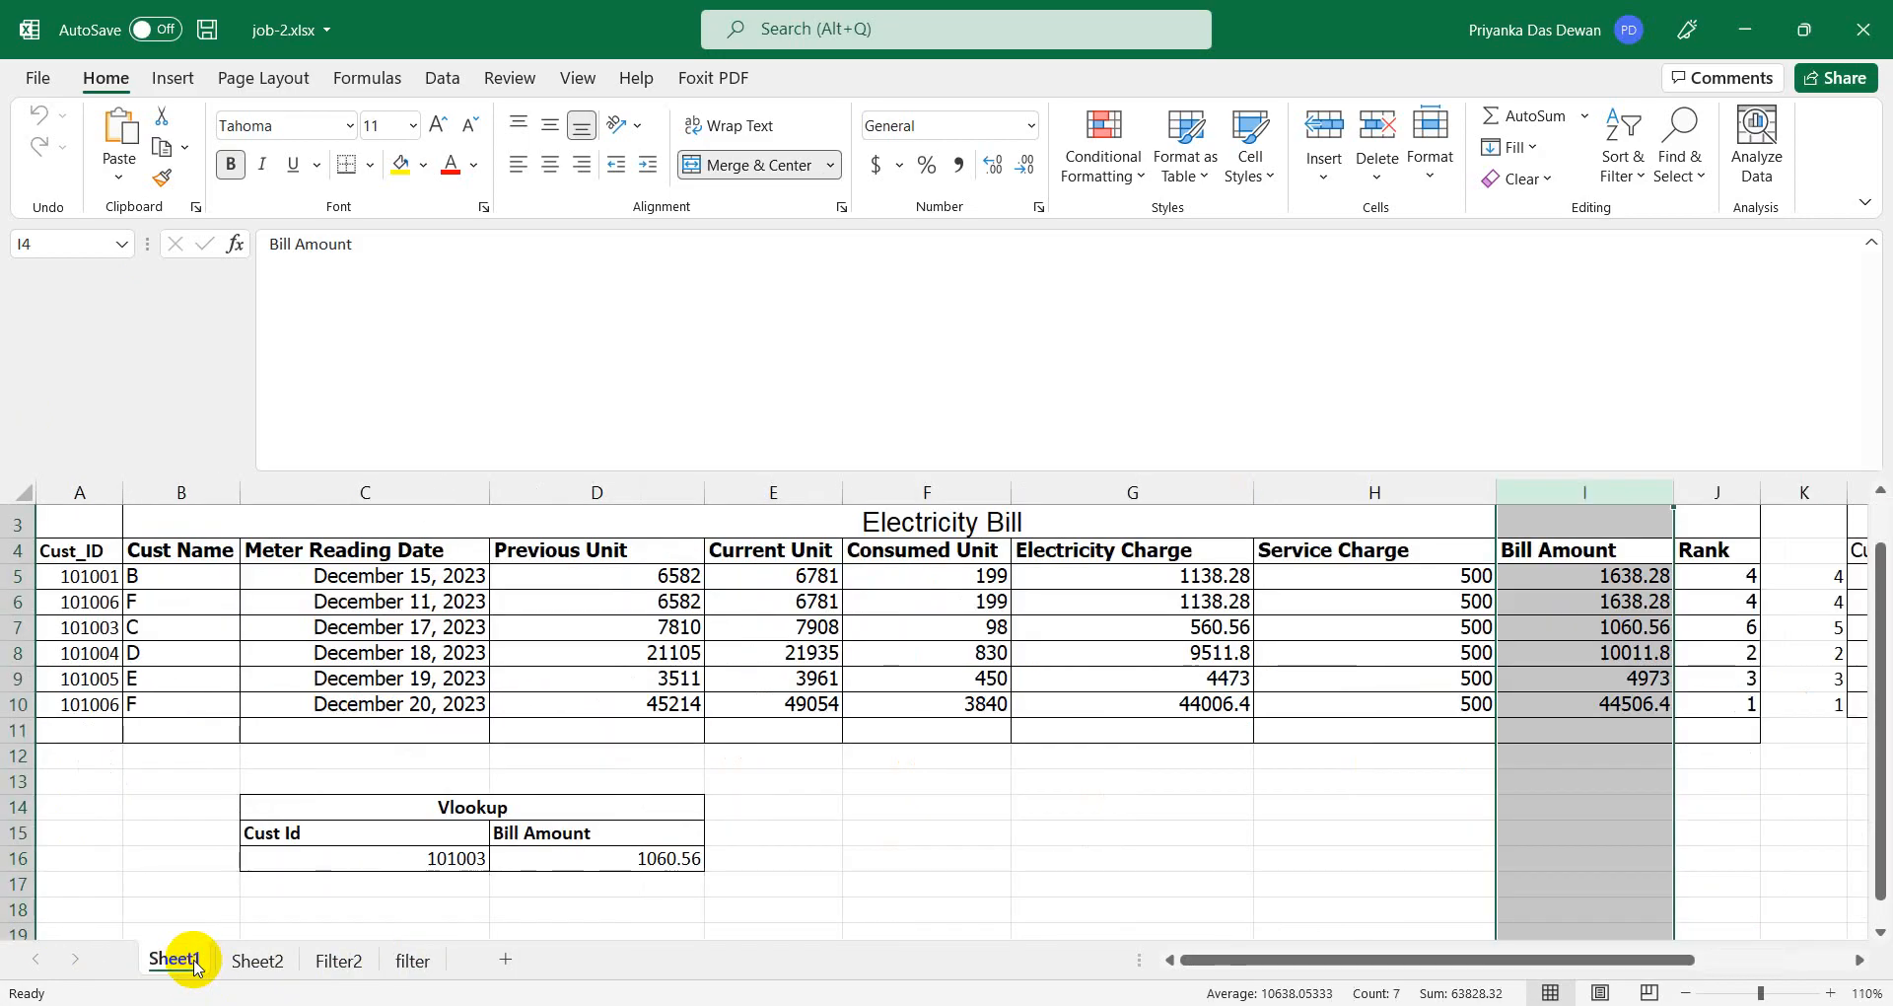
right_click(173, 964)
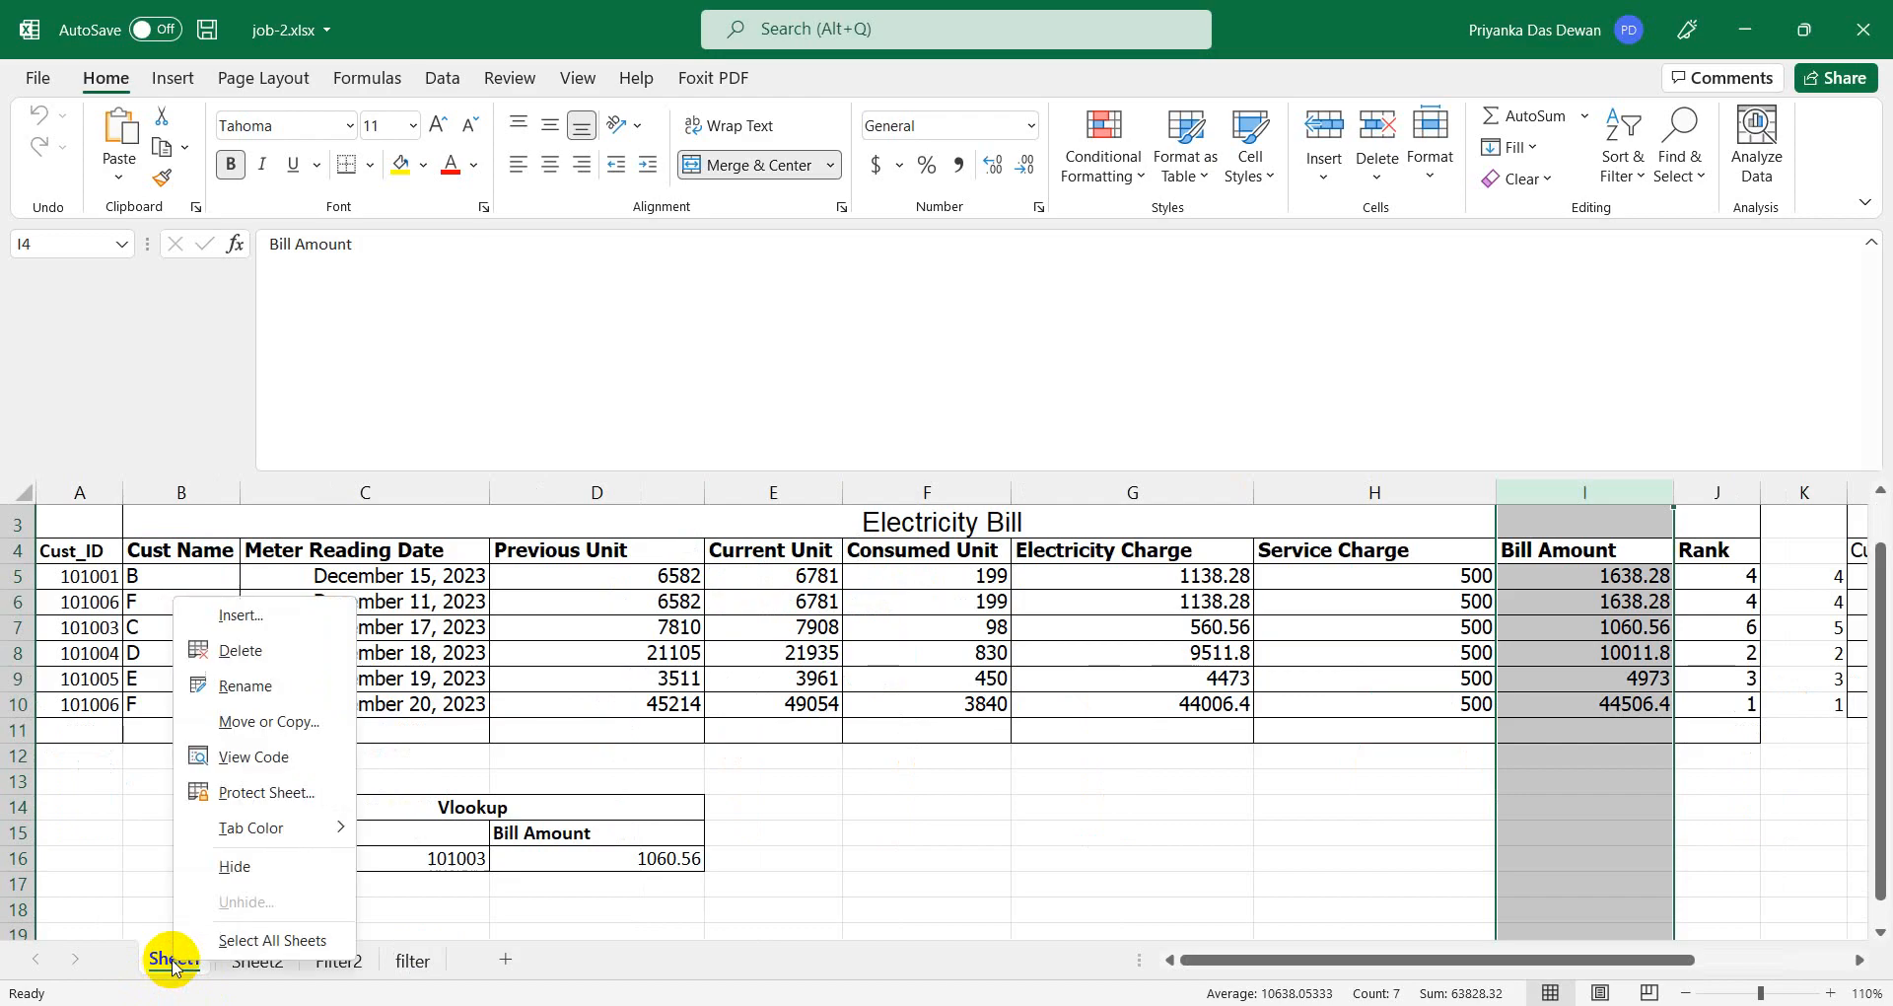
left_click(242, 792)
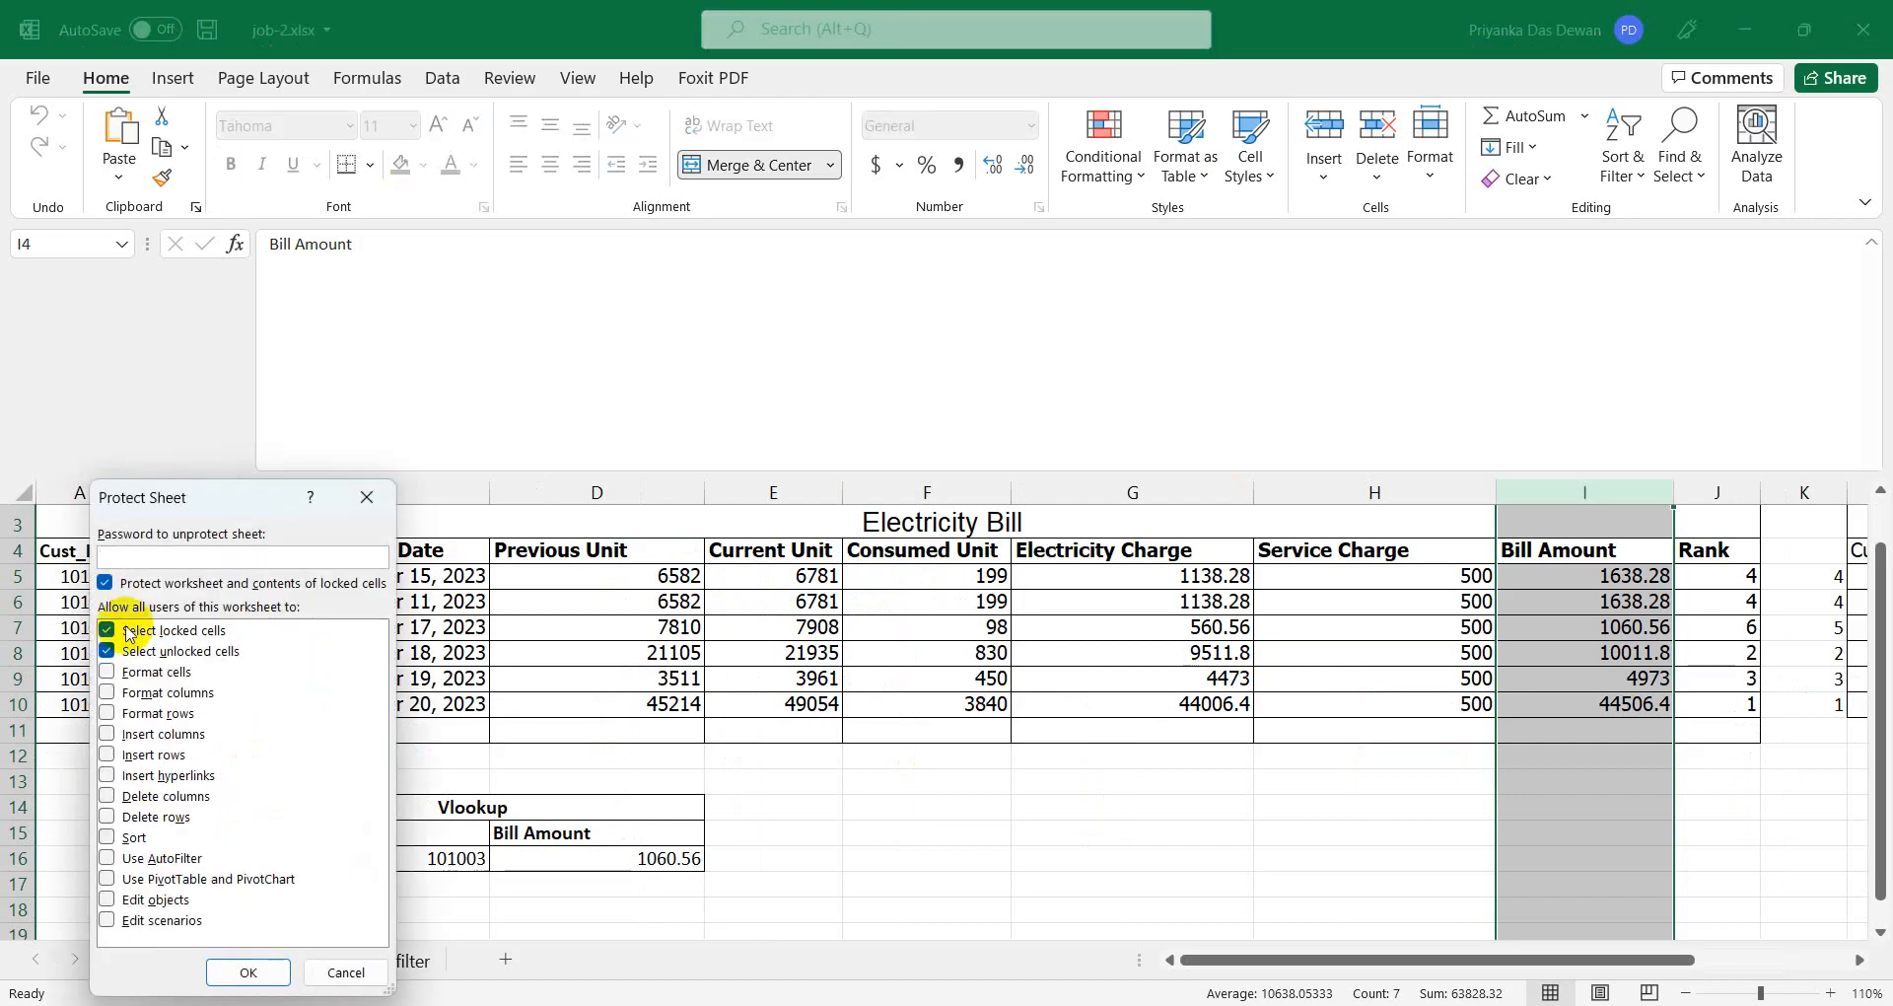
left_click(142, 551)
type("••••")
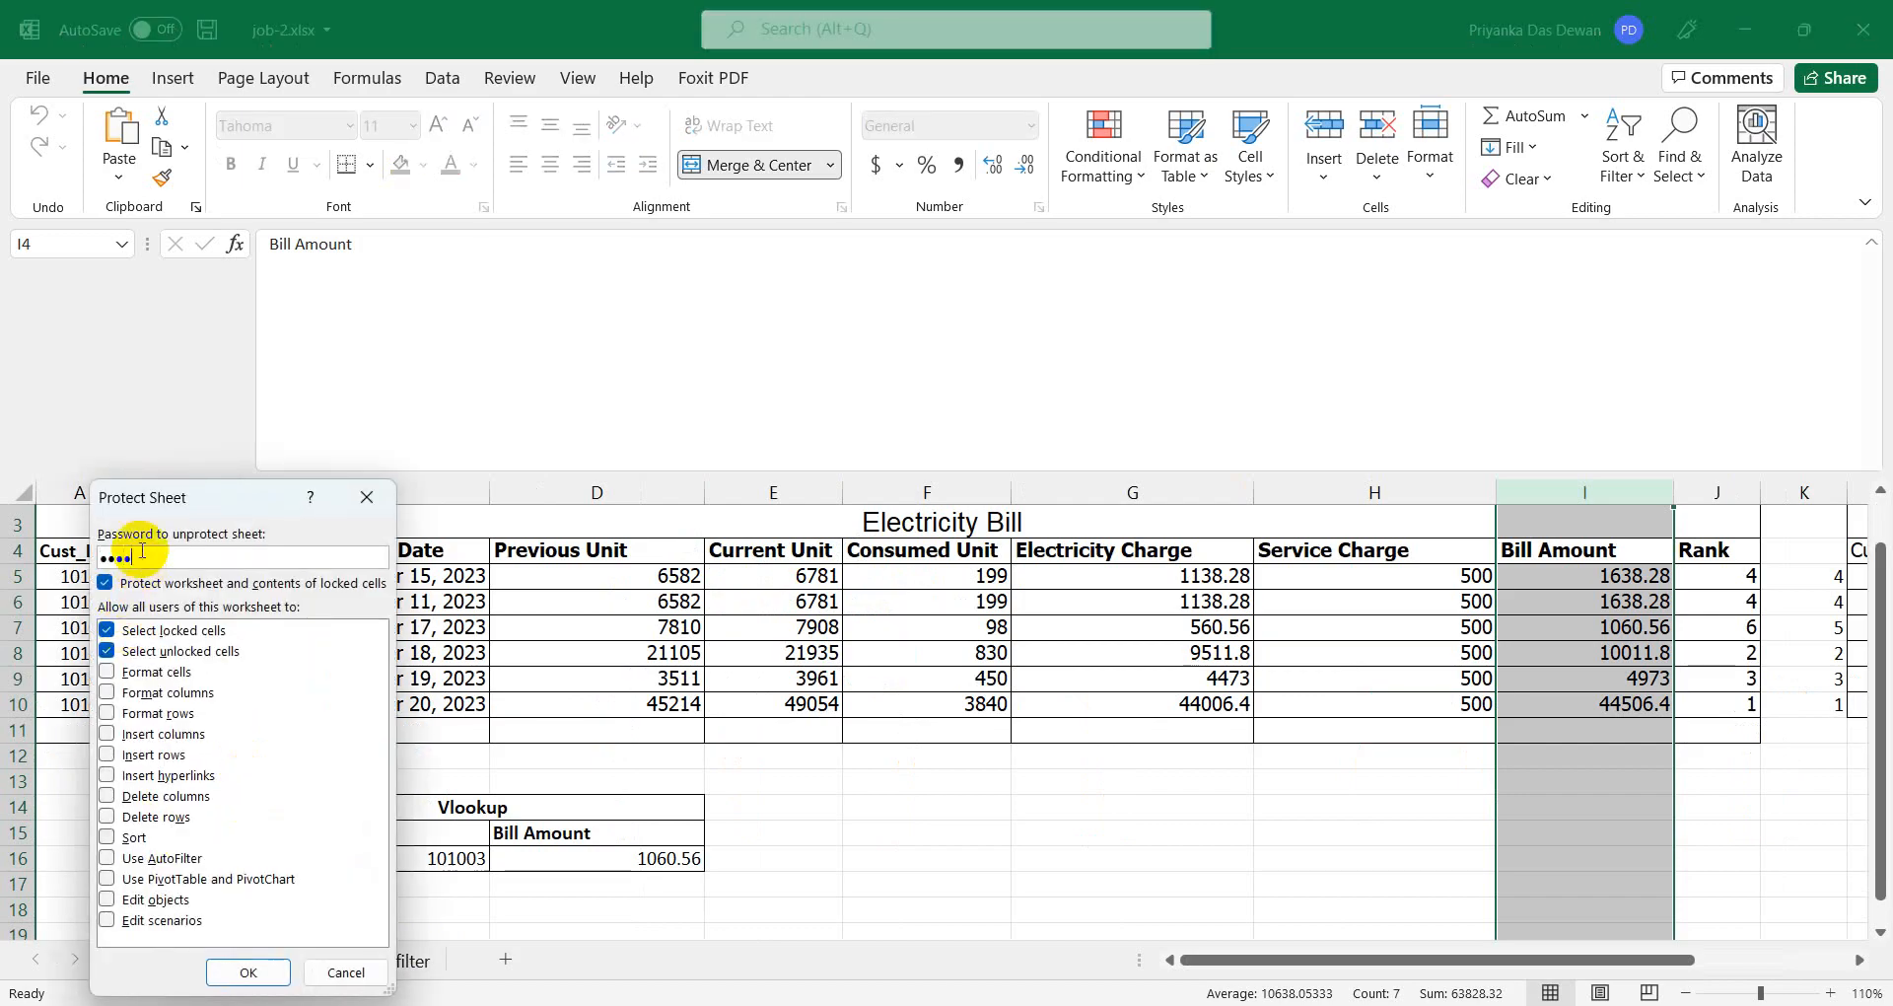
type("••")
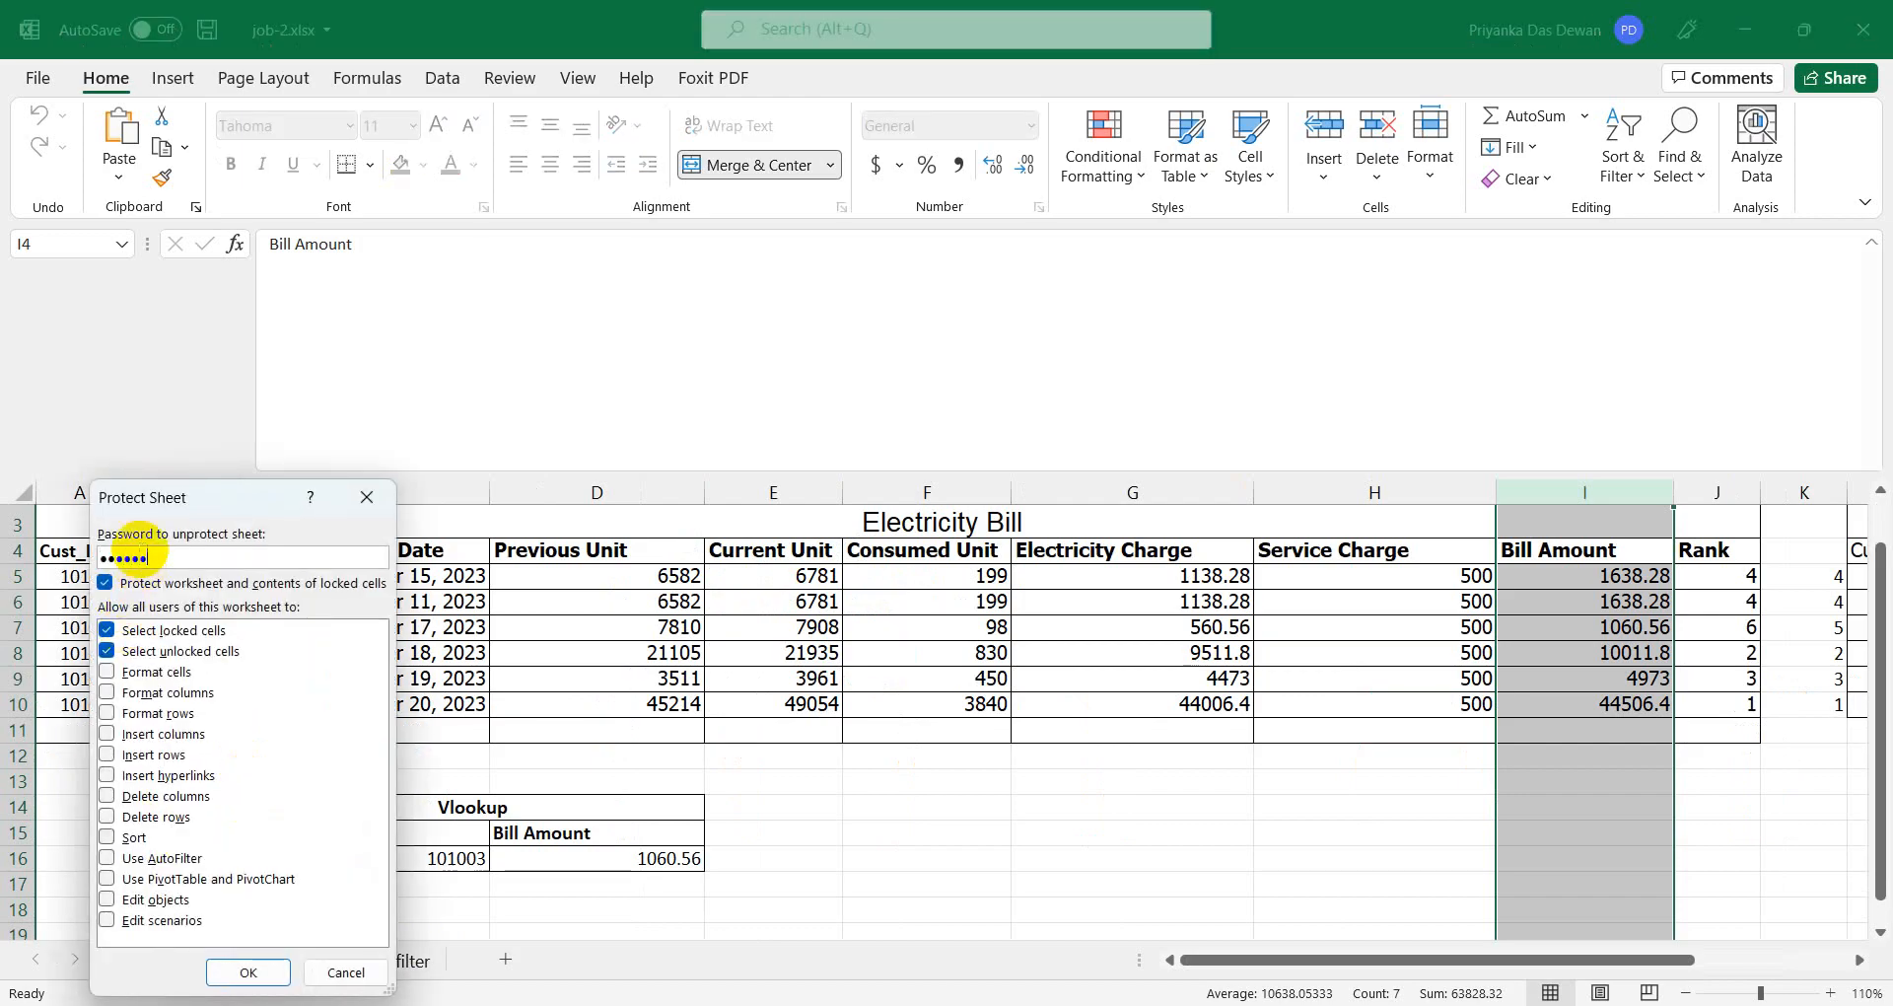
left_click(248, 974)
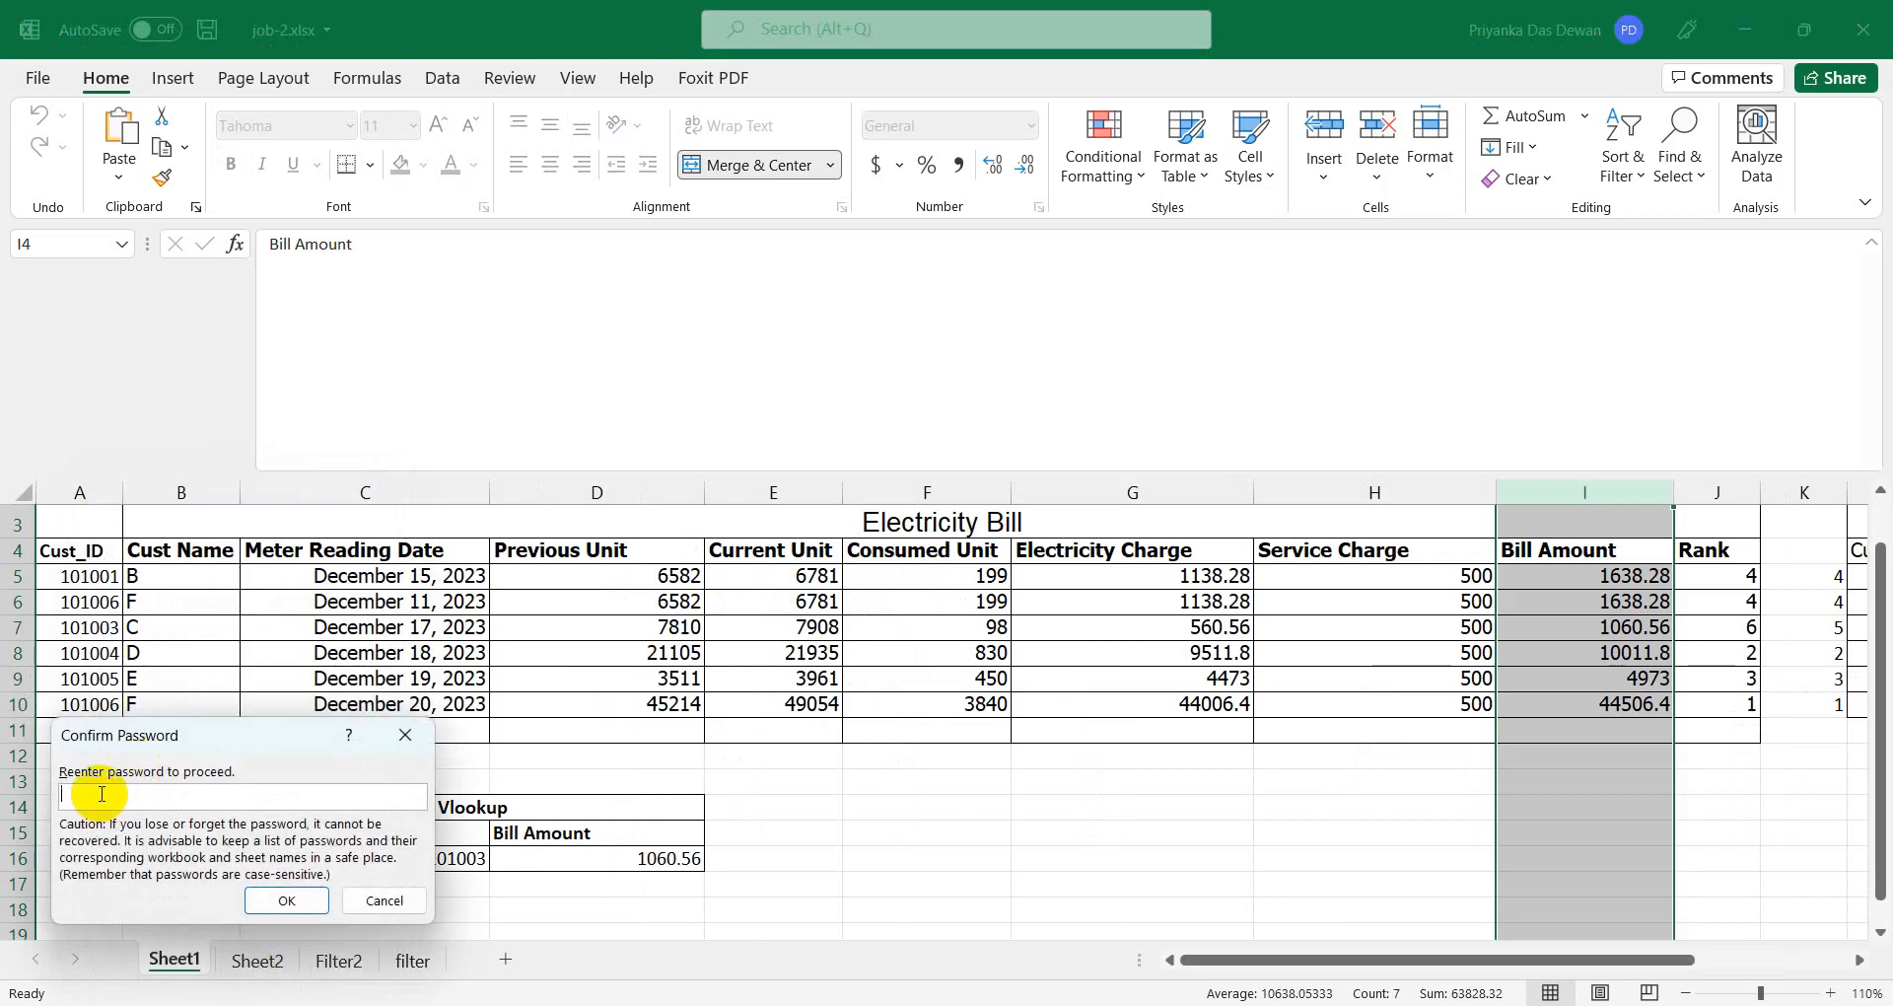
type("••••••")
left_click(284, 899)
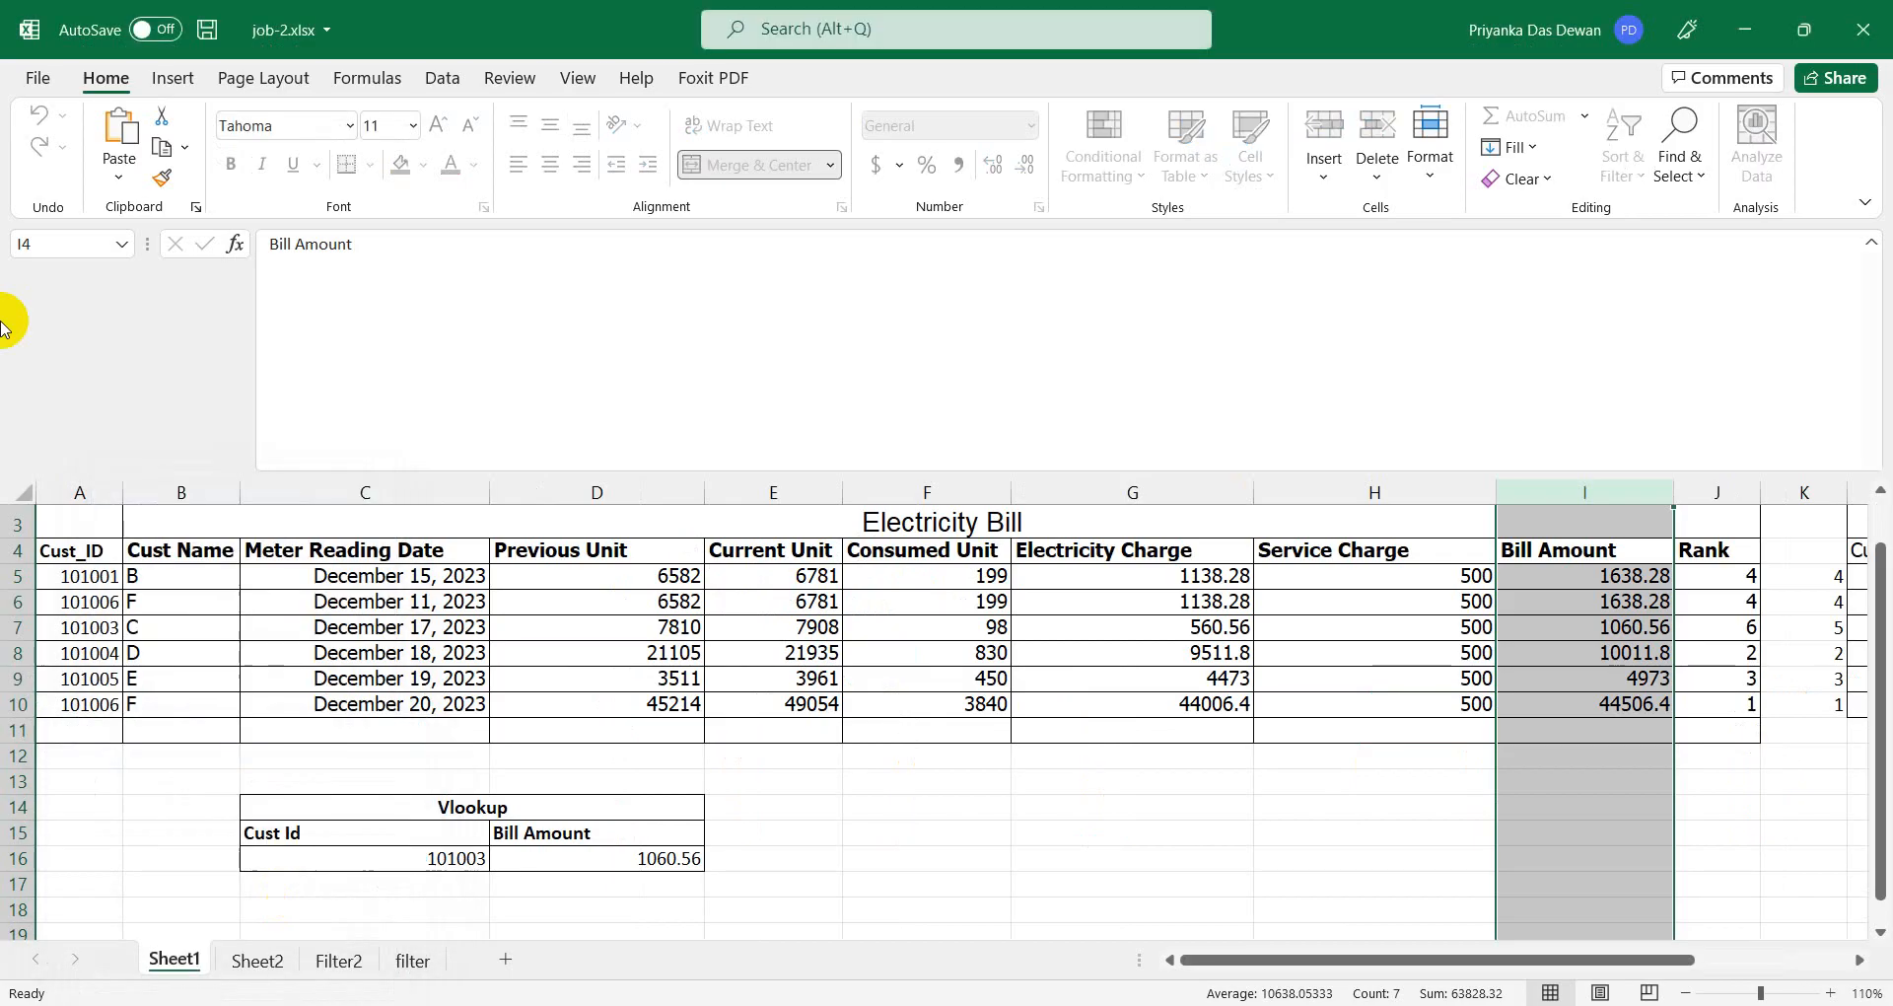
Step: Check the Protect Workbook section on the workbook's Info page and return to Sheet1
left_click(34, 78)
left_click(89, 293)
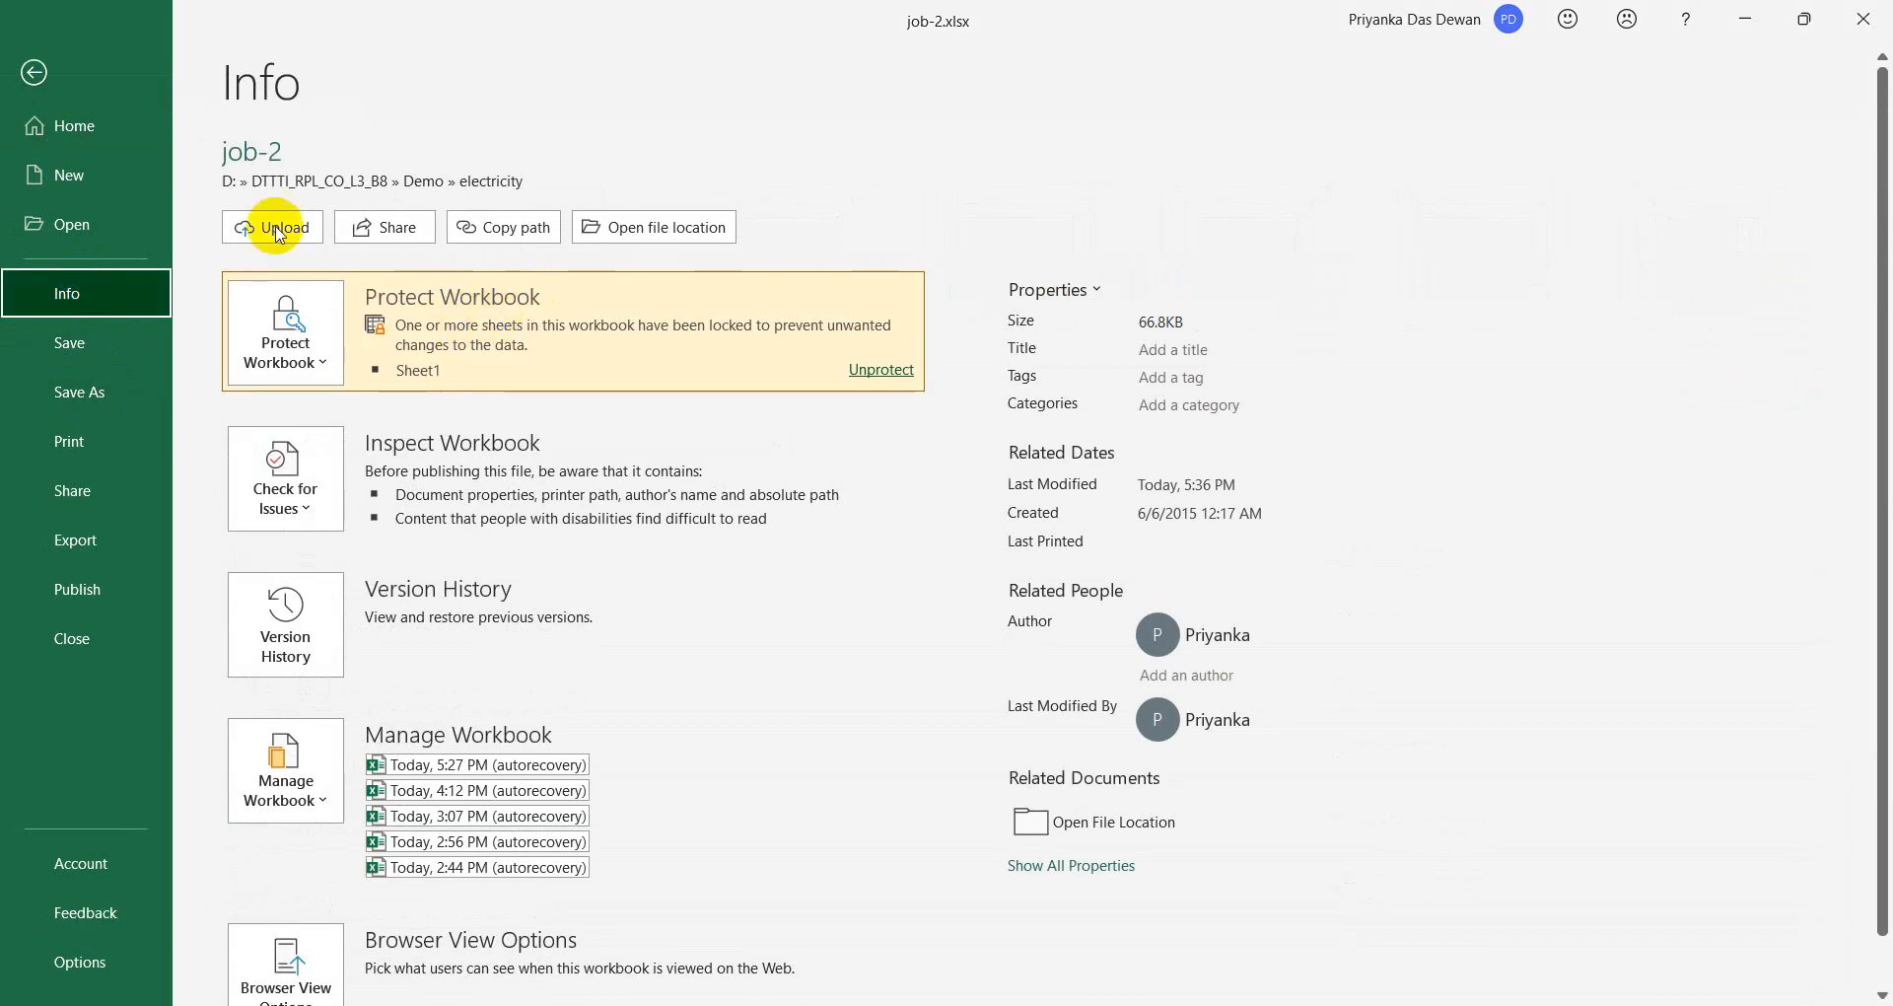
left_click(35, 72)
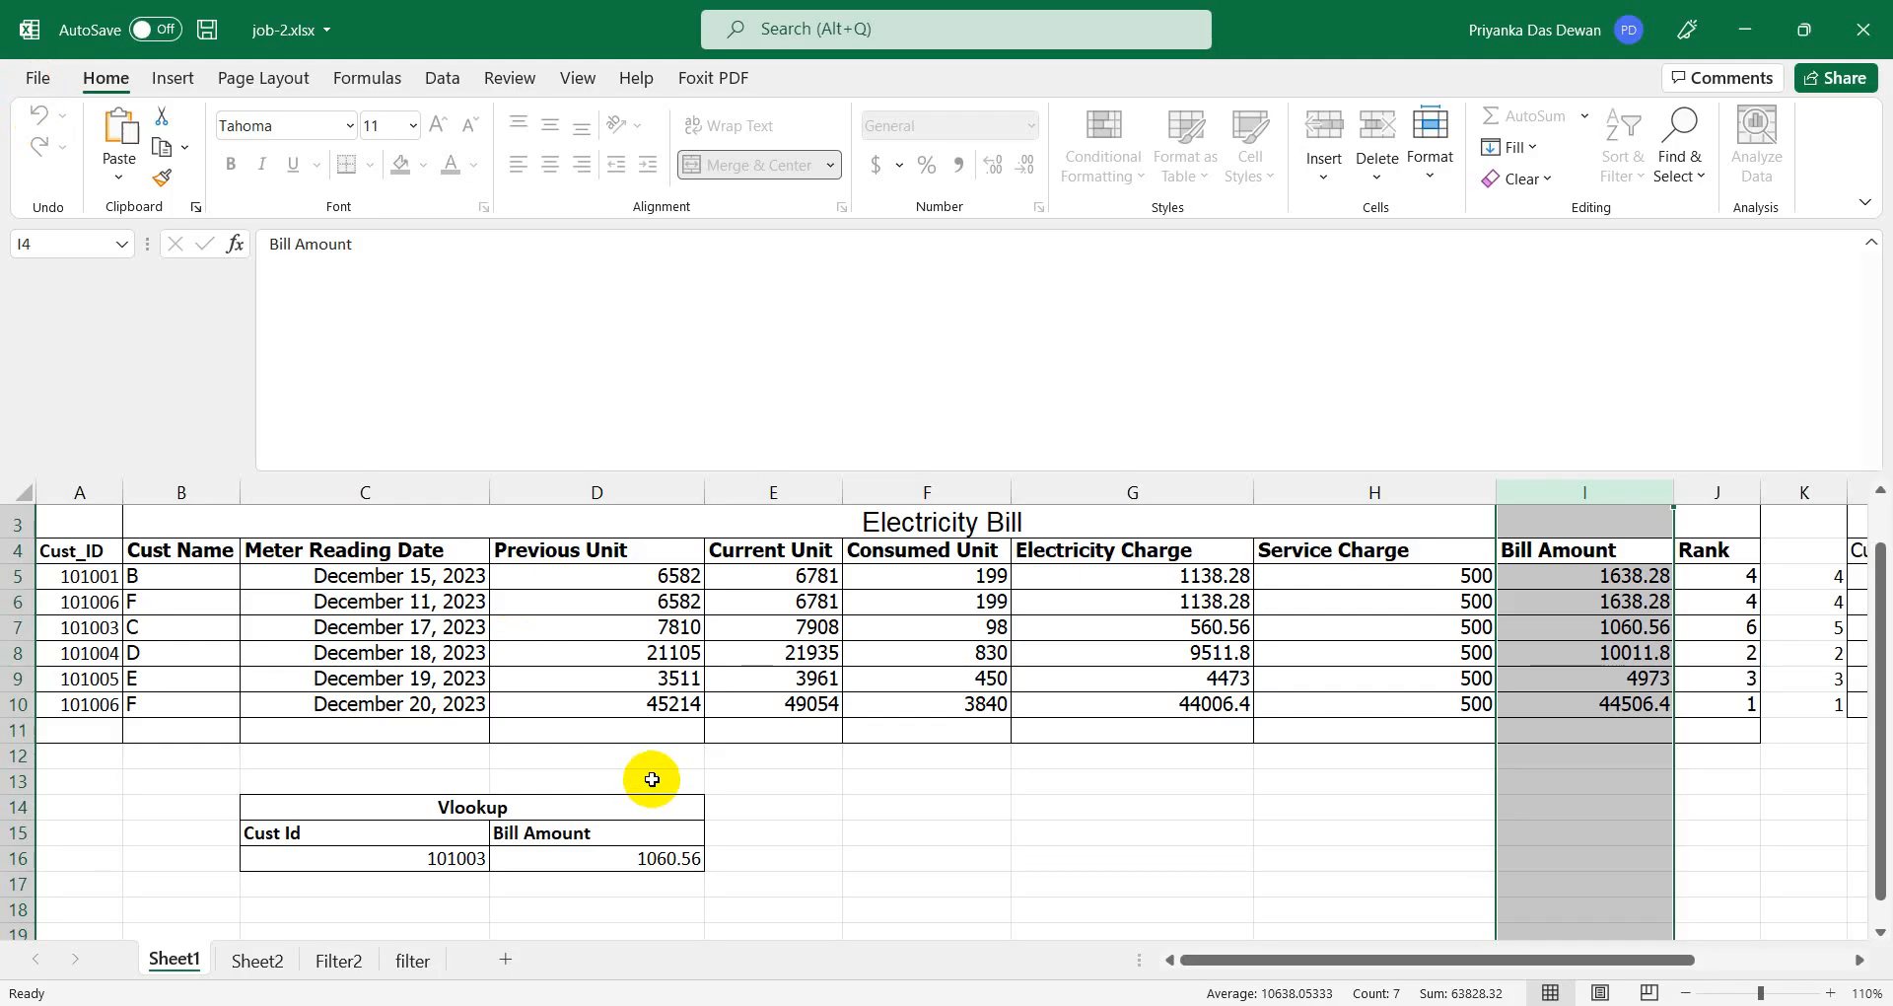
Step: Select cell F15, look over the protected Sheet1, and save the job-2.xlsx workbook
left_click(946, 838)
scroll(1019, 874, "up", 1)
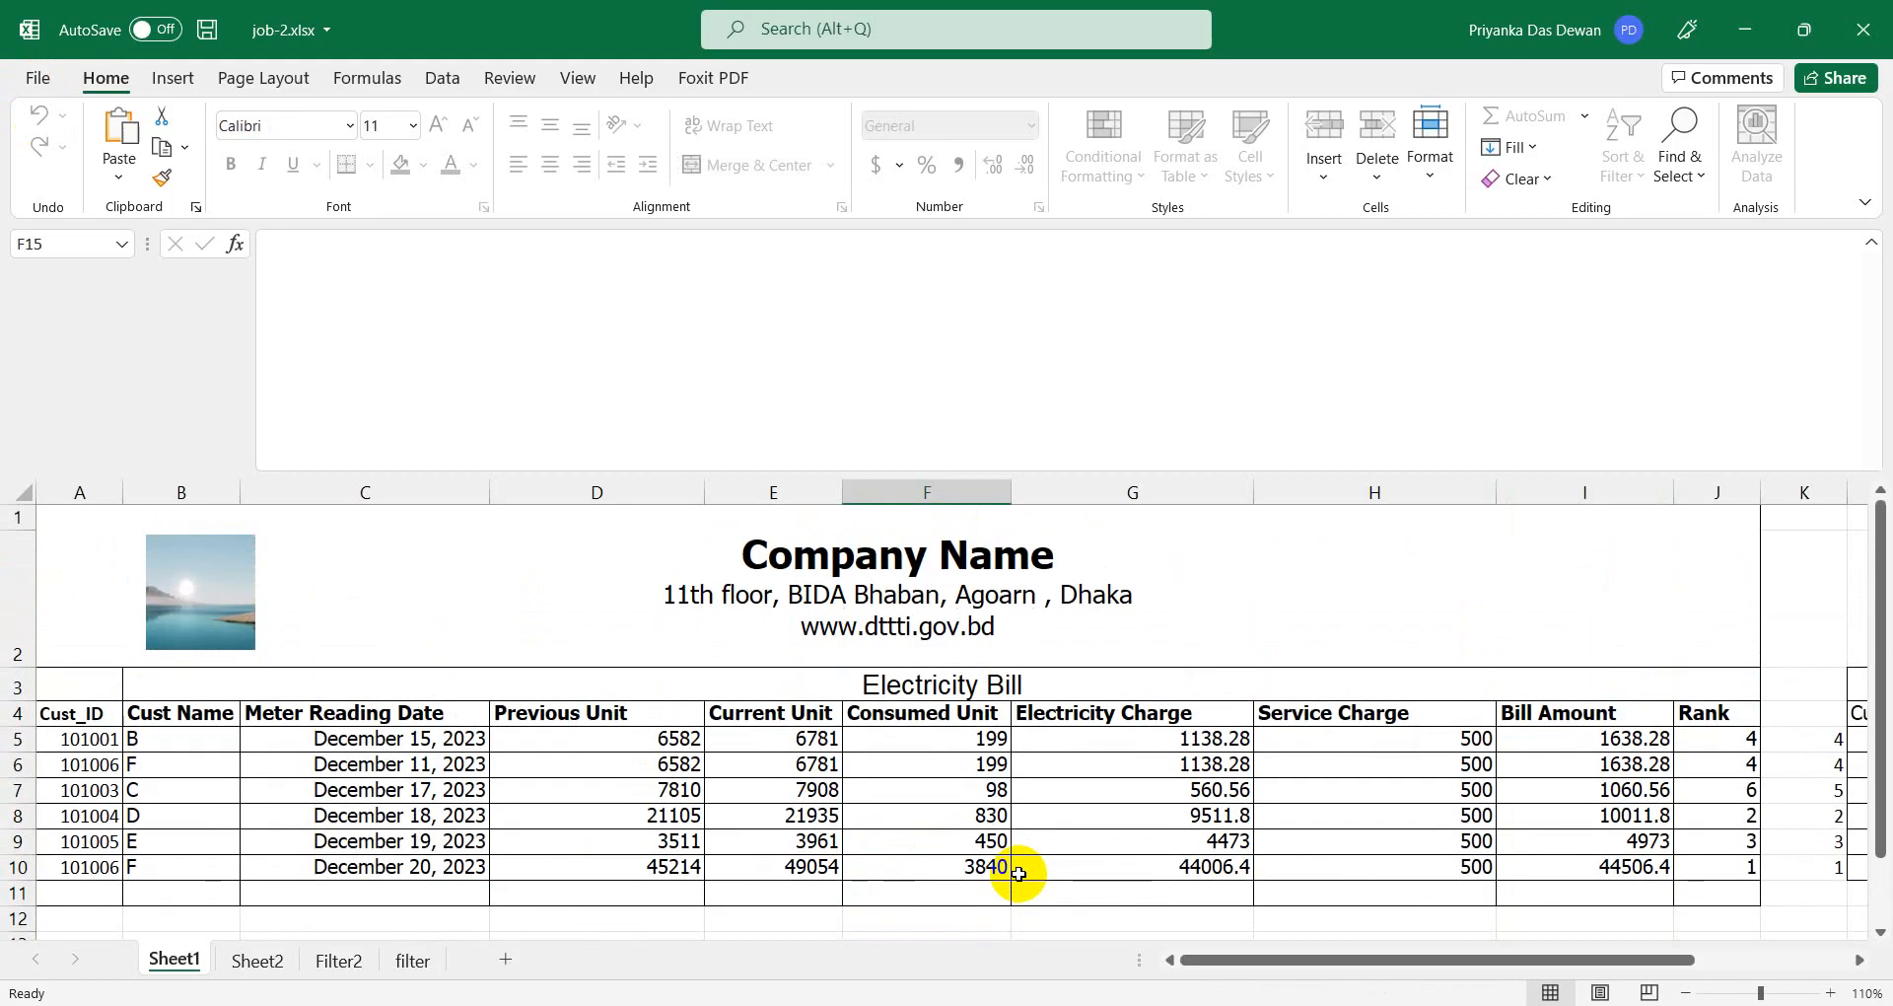
scroll(1018, 874, "down", 5)
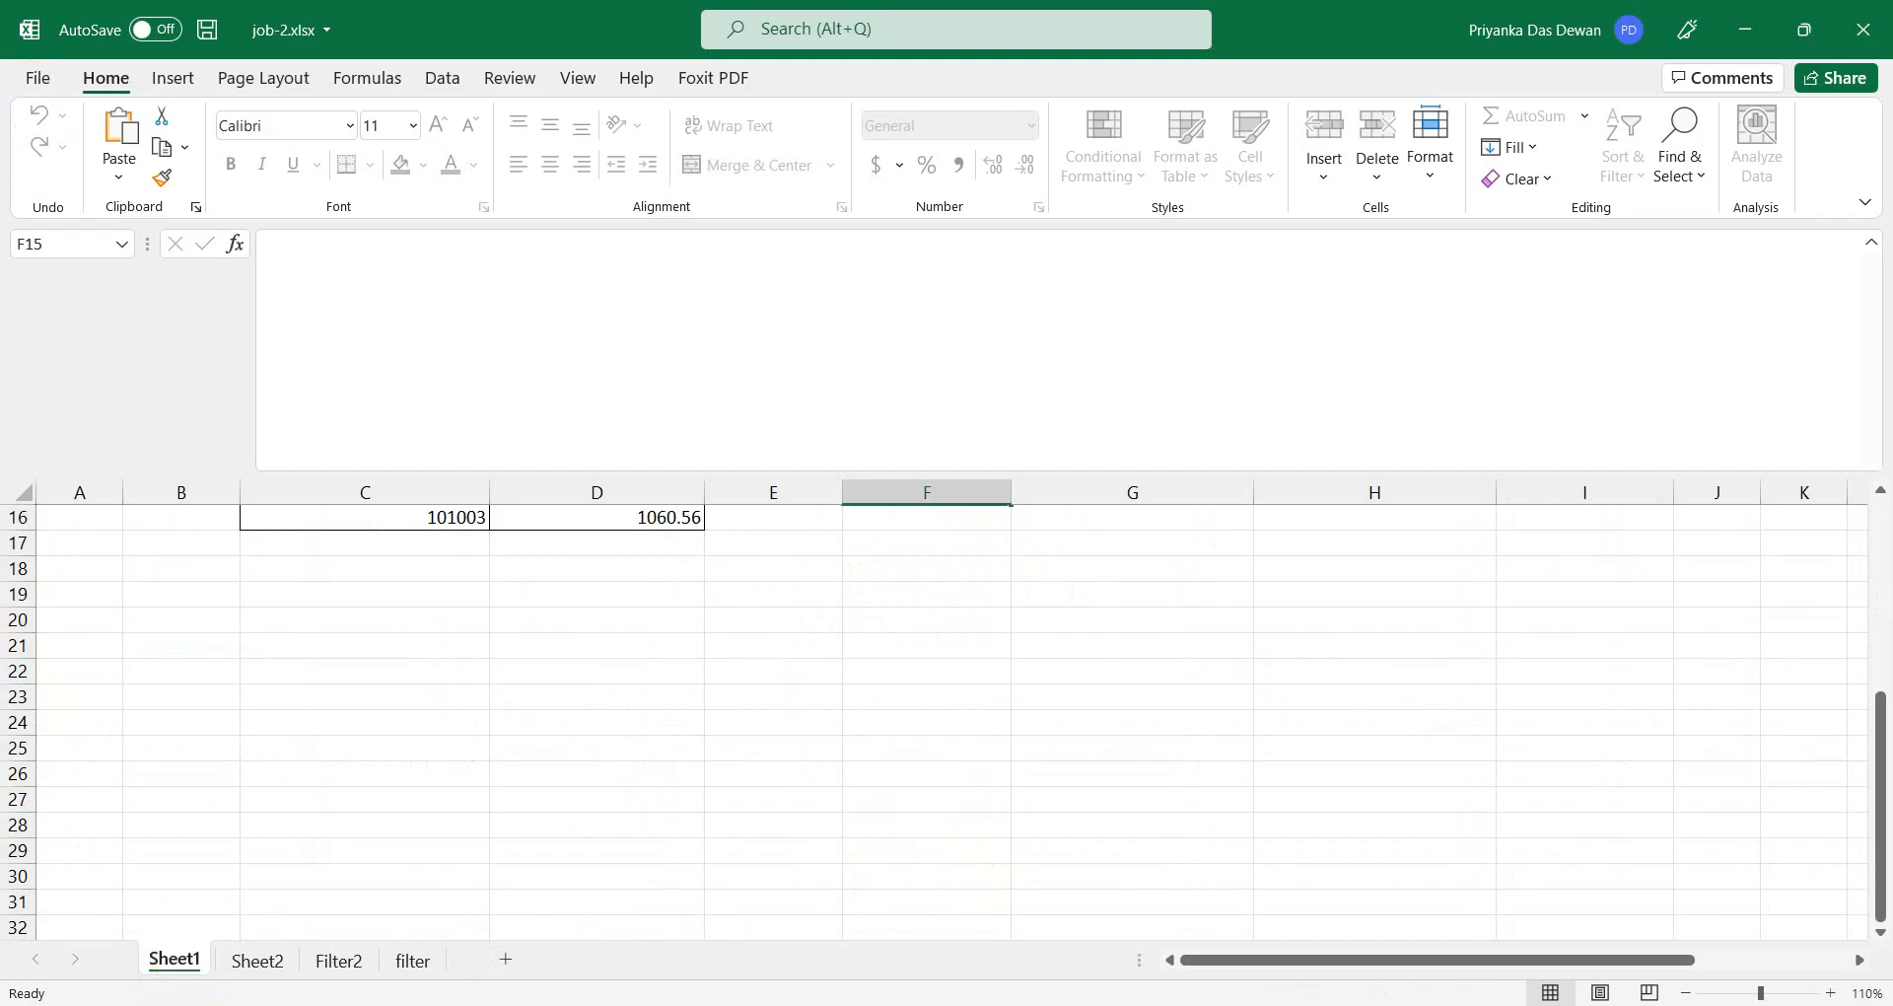
scroll(303, 915, "up", 4)
scroll(303, 915, "up", 2)
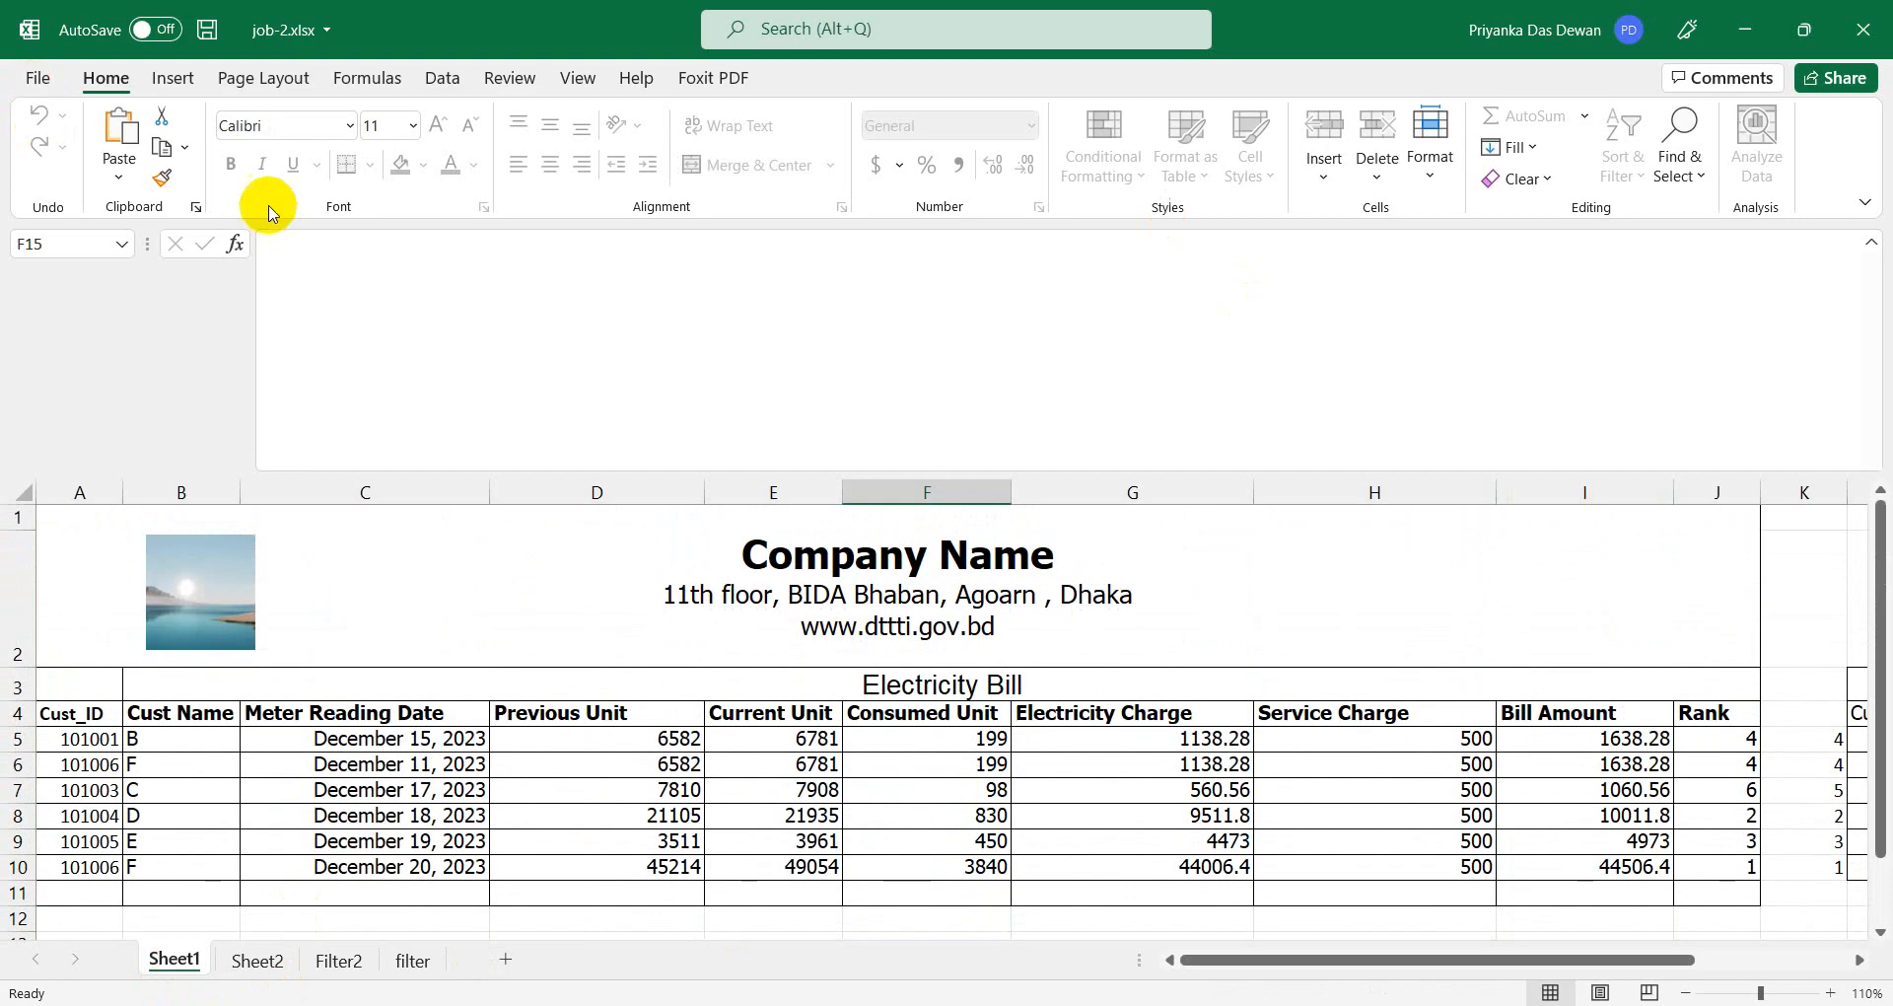
left_click(205, 33)
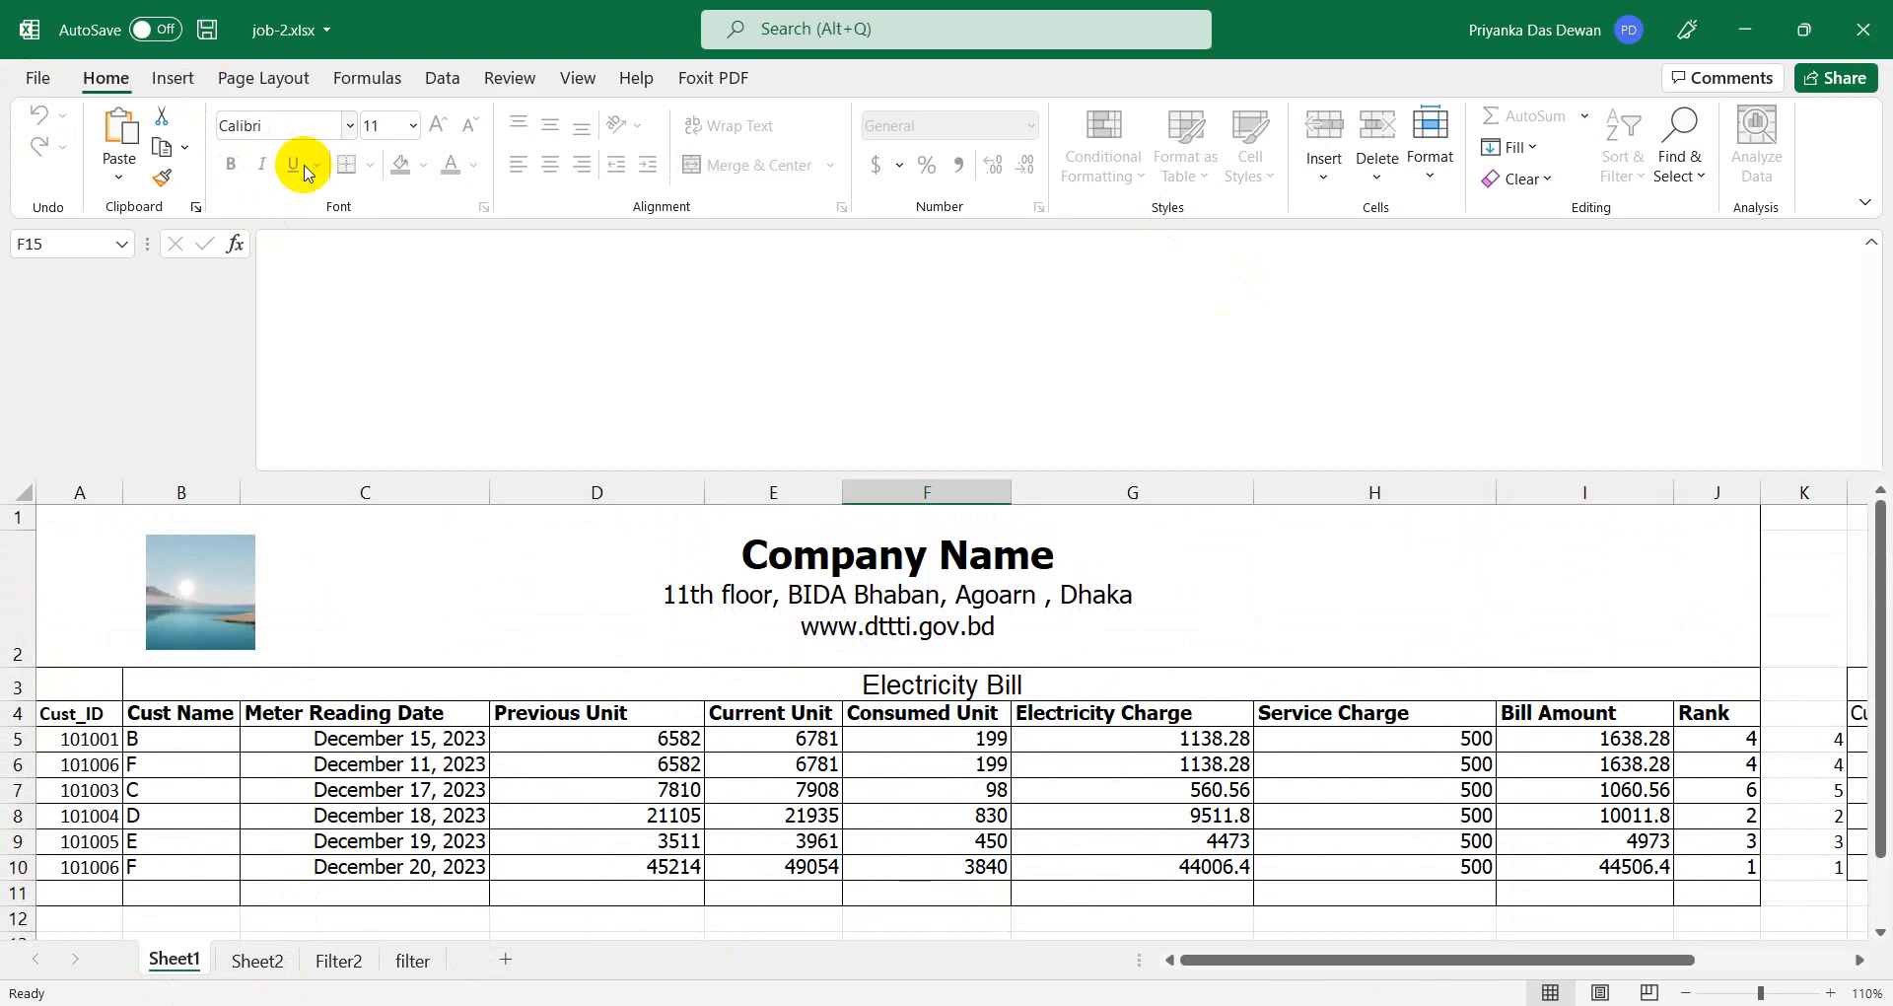
left_click(208, 33)
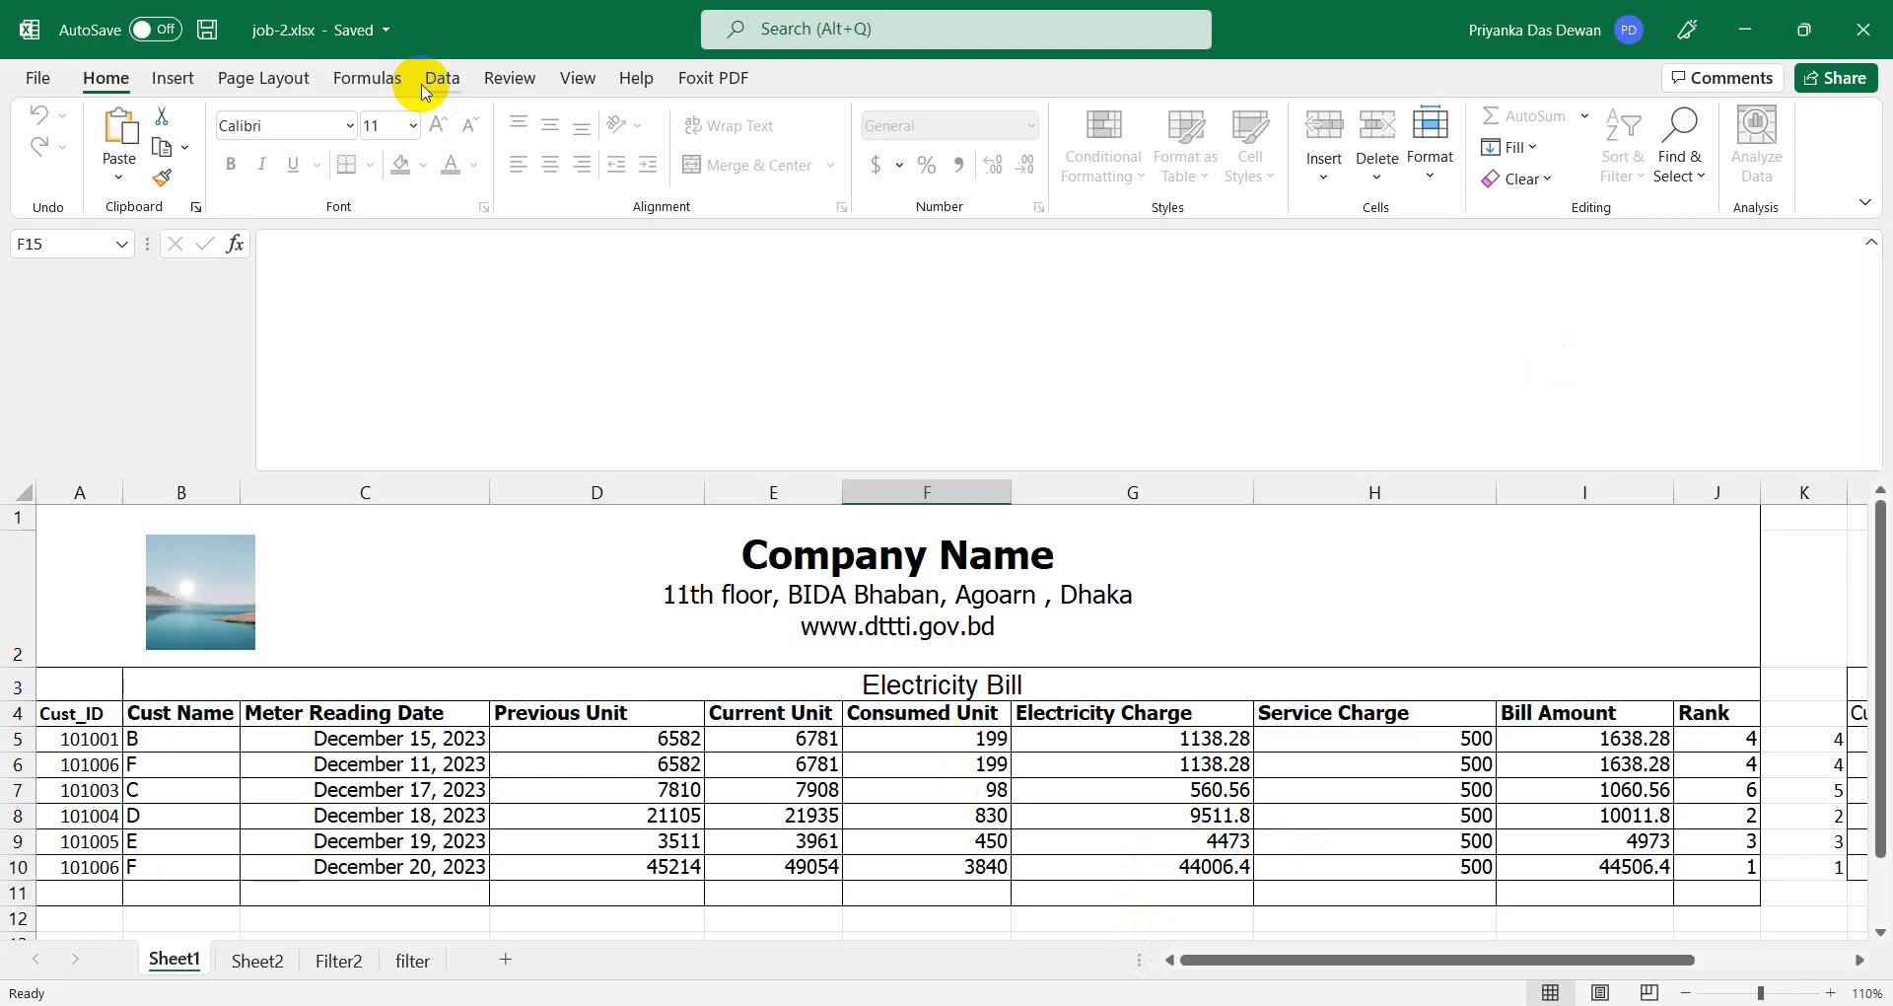
Step: Review the file formats offered when saving a copy of job-2, including CSV (MS-DOS) (*.csv), and return to Sheet1 without saving
left_click(37, 78)
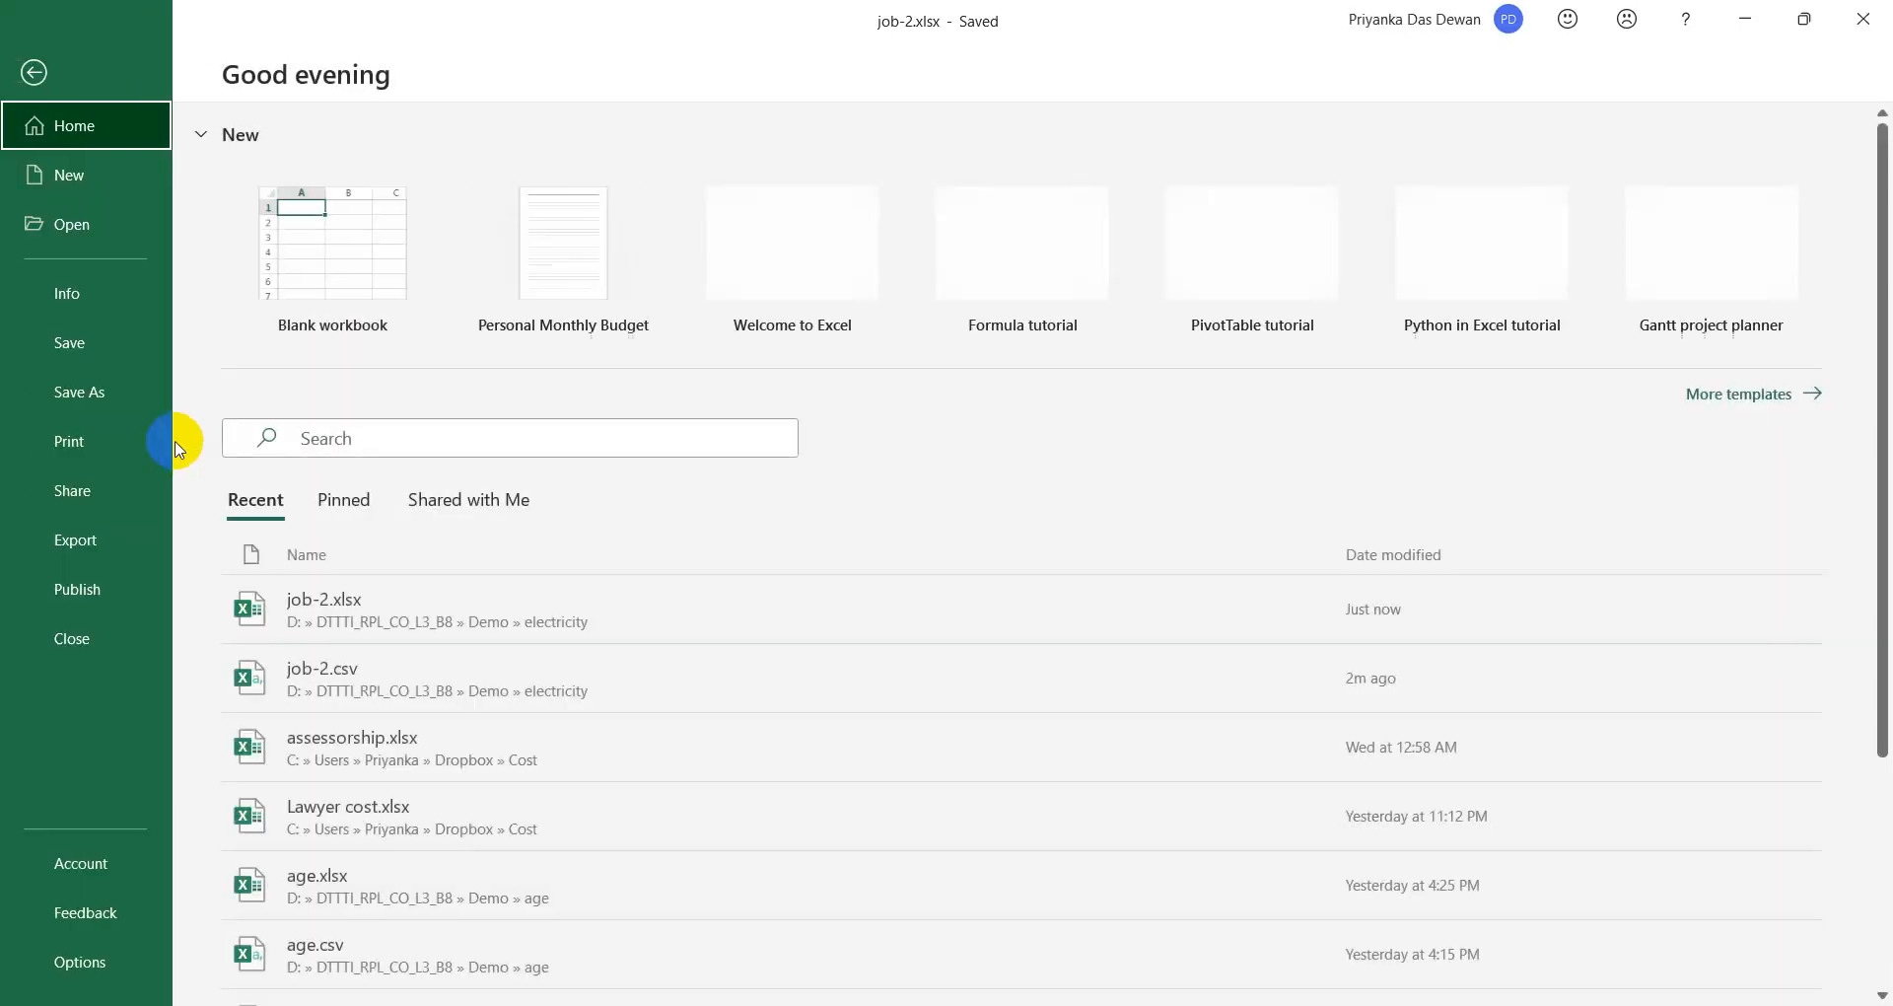
left_click(95, 390)
left_click(782, 216)
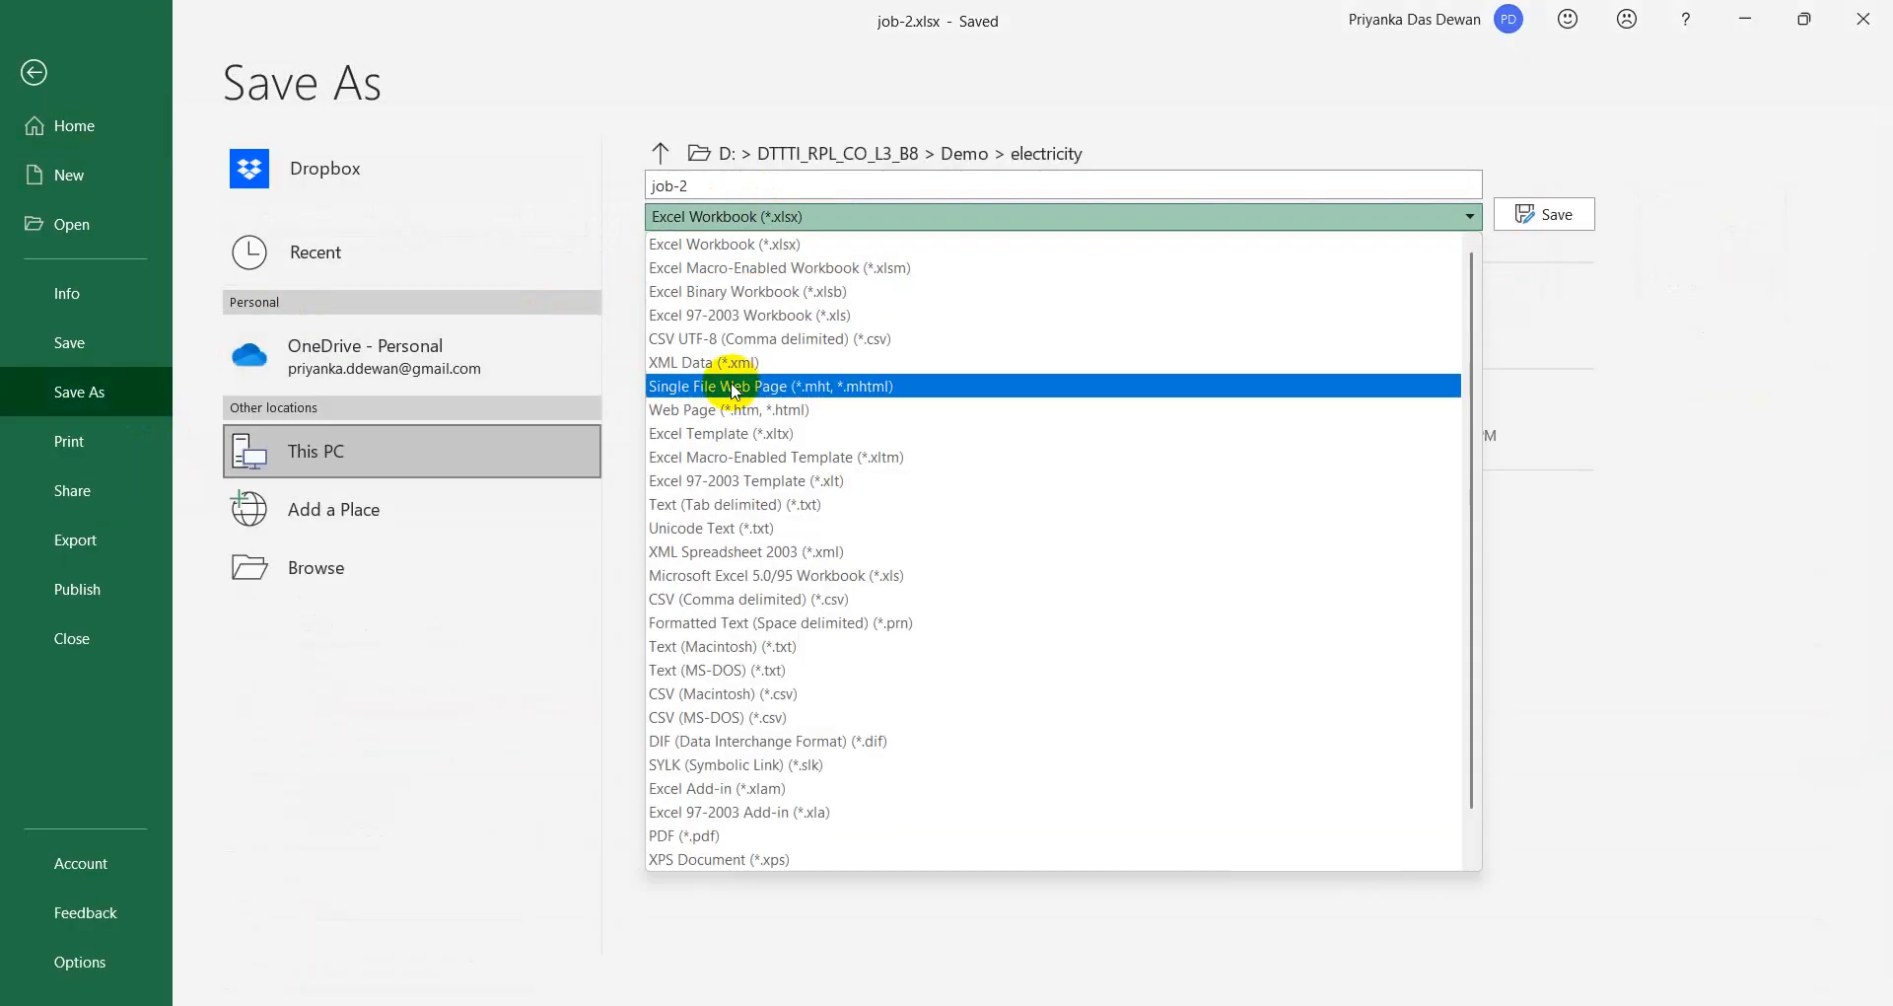
left_click(725, 717)
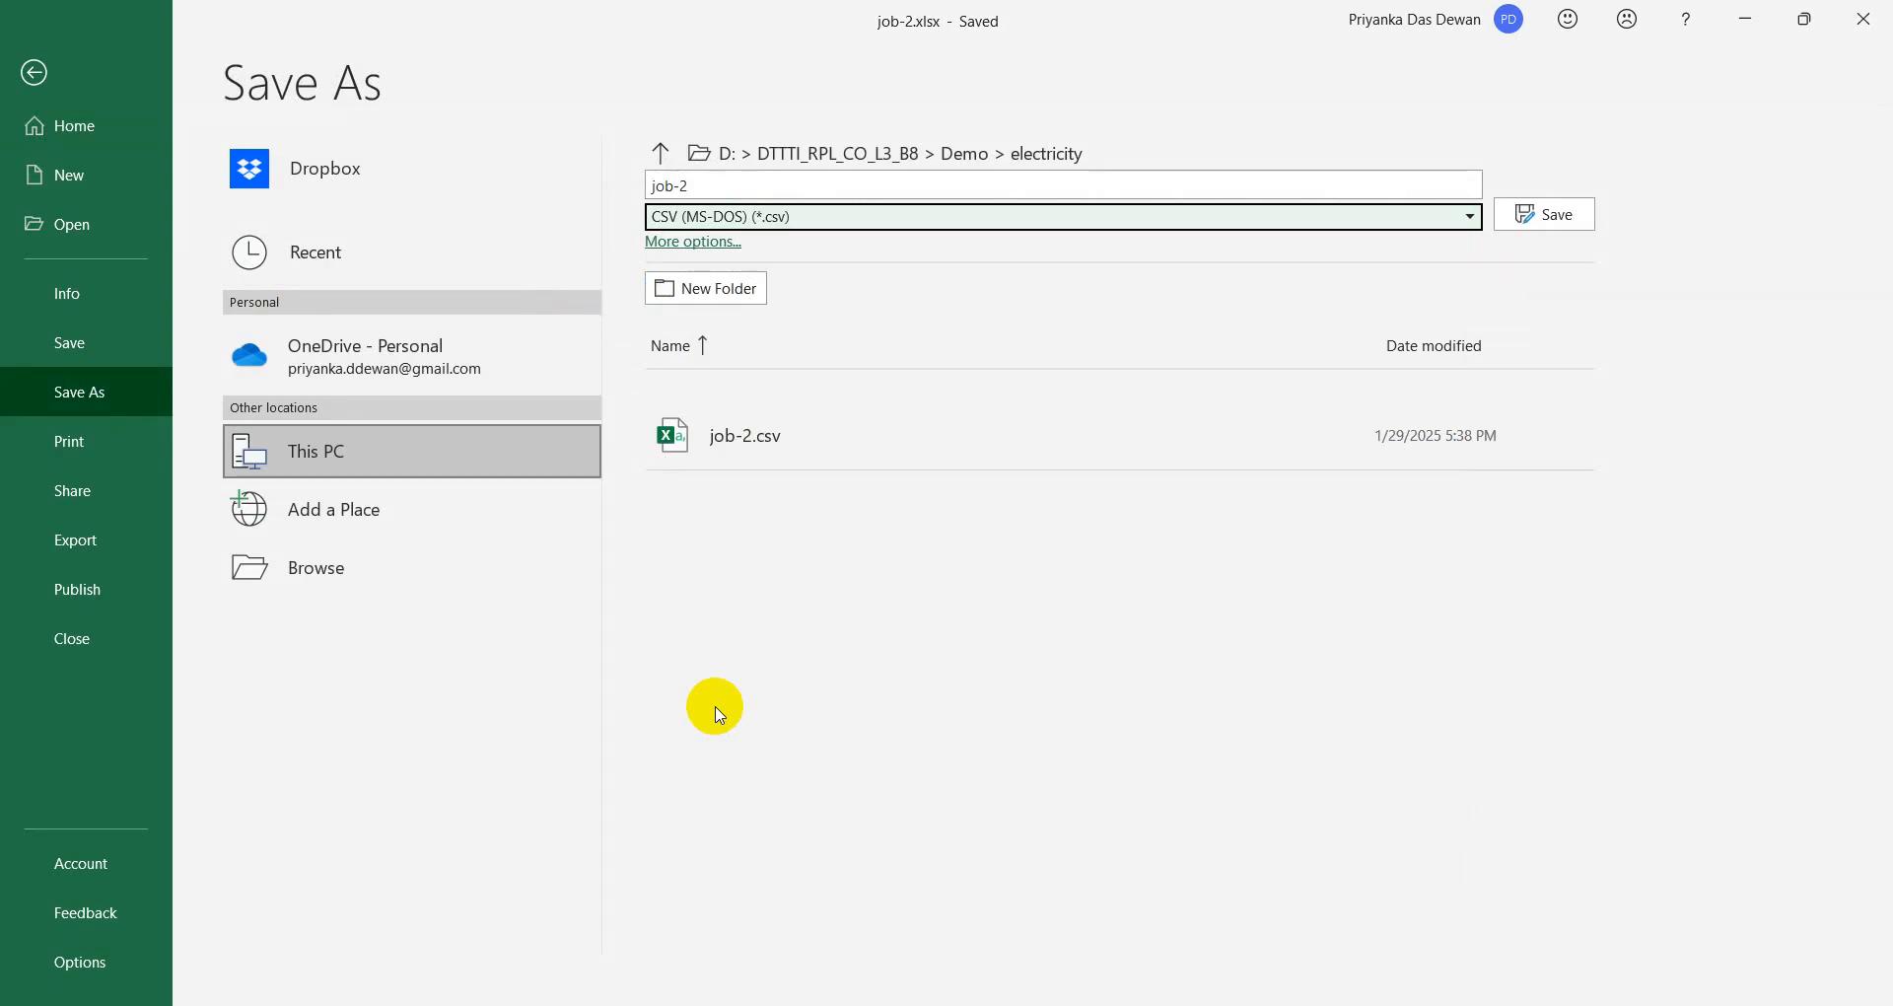
left_click(32, 71)
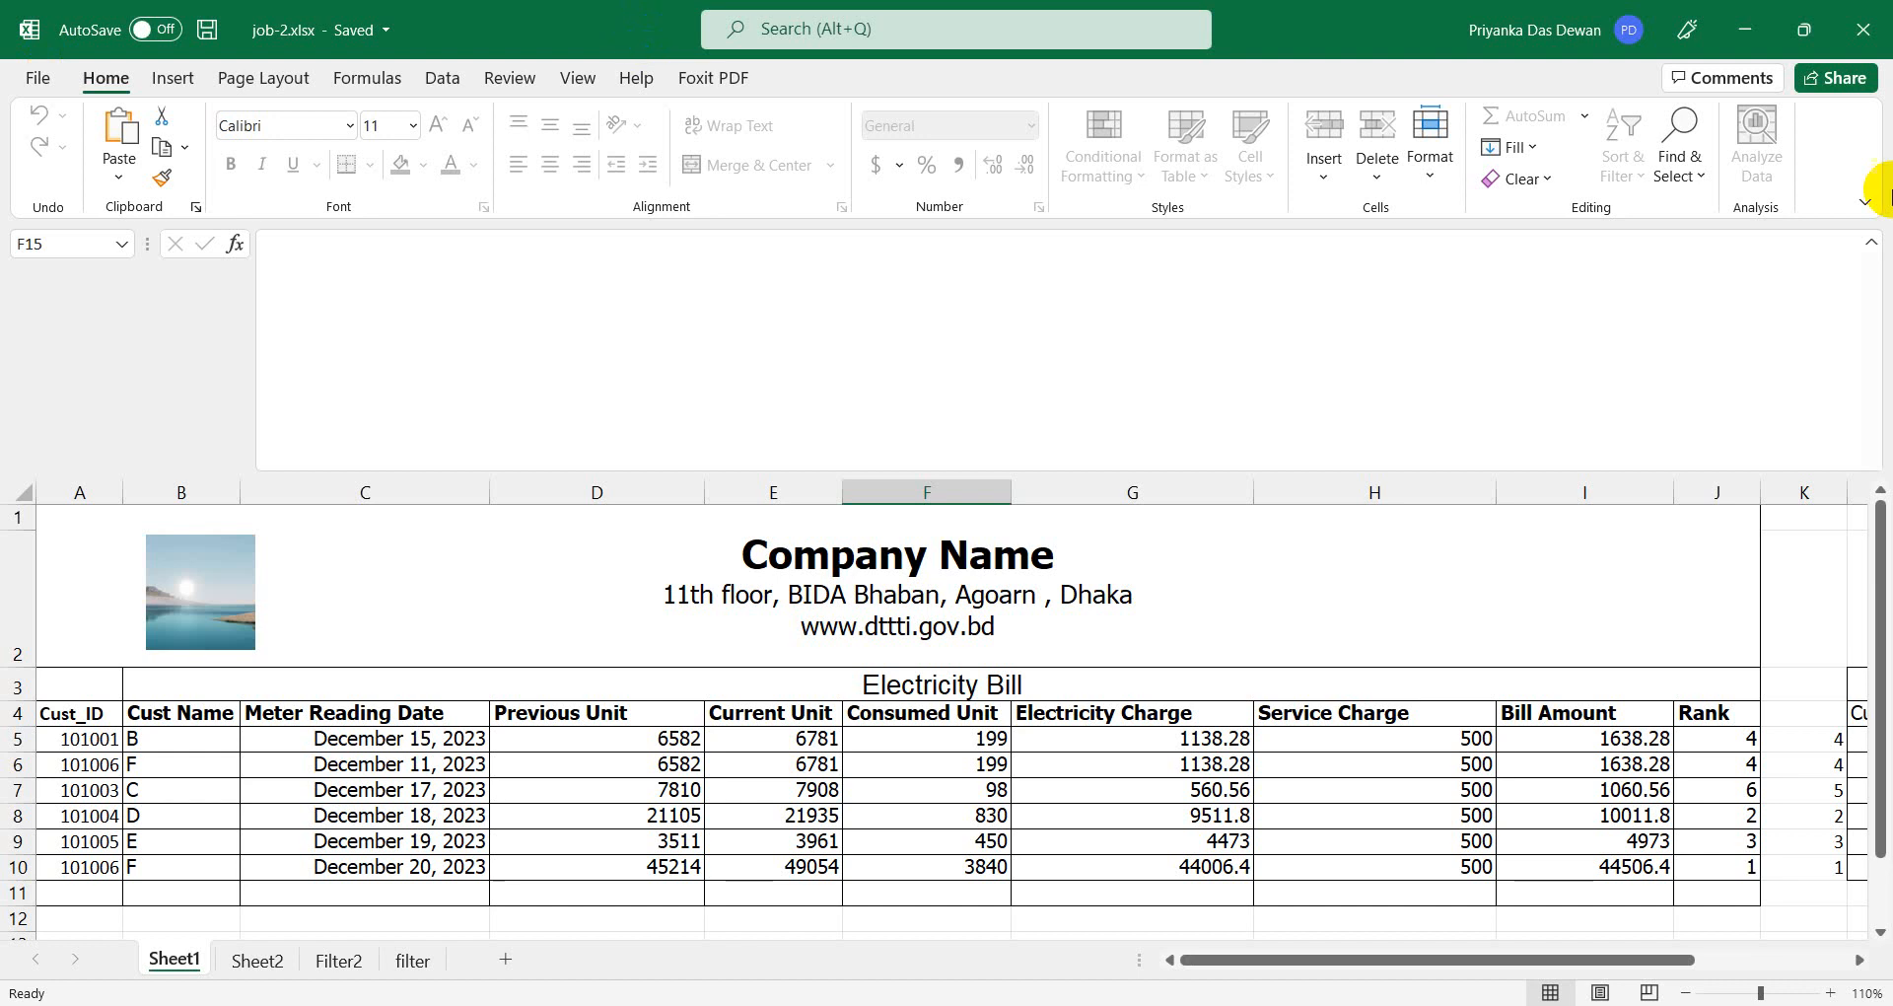